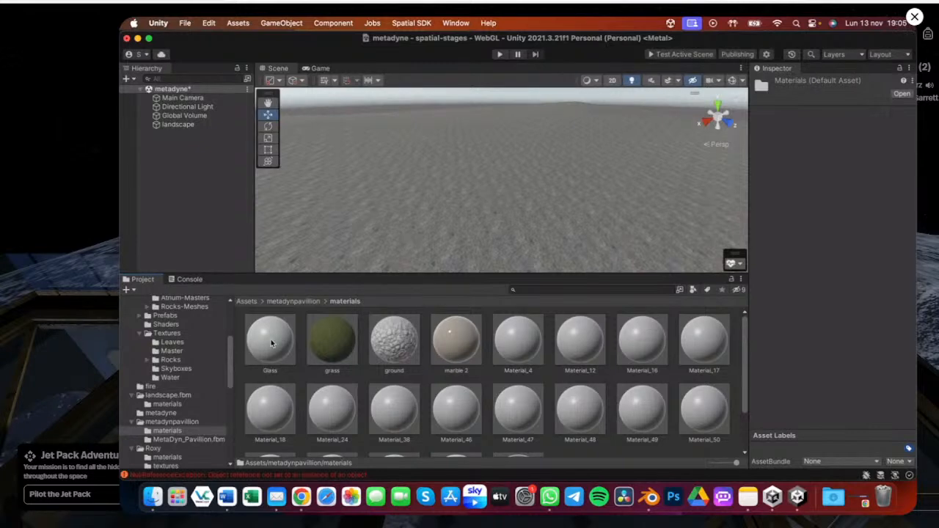
# Inspect the MetaDyn_Pavillion model's import settings on its Materials and Model tabs
pyautogui.click(271, 344)
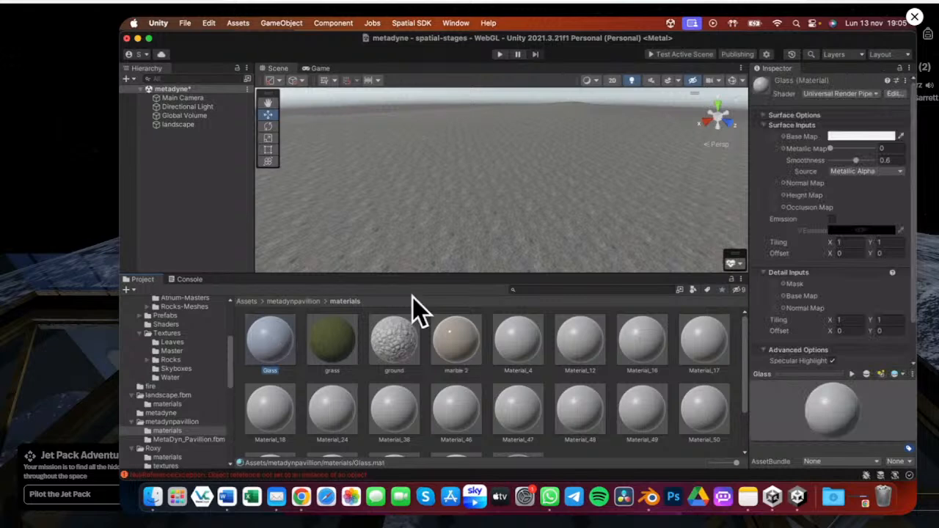
pyautogui.click(308, 302)
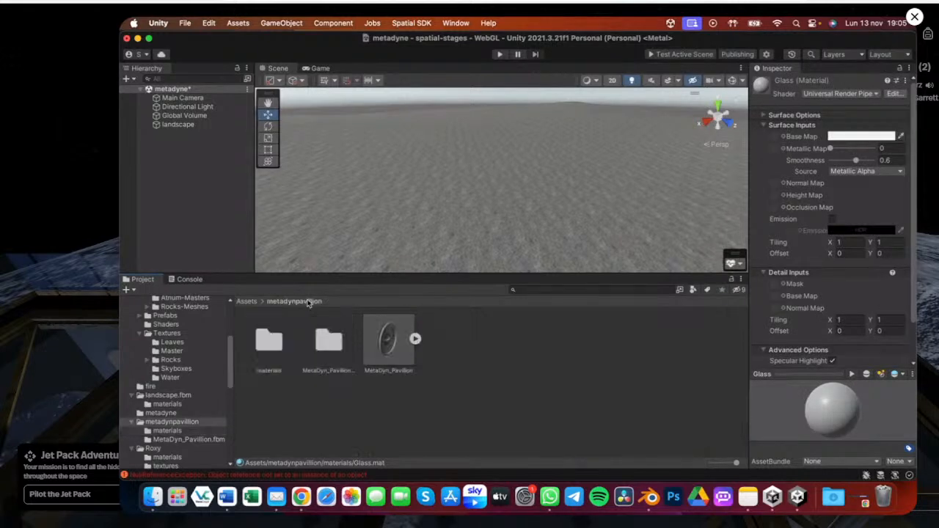
pyautogui.click(396, 344)
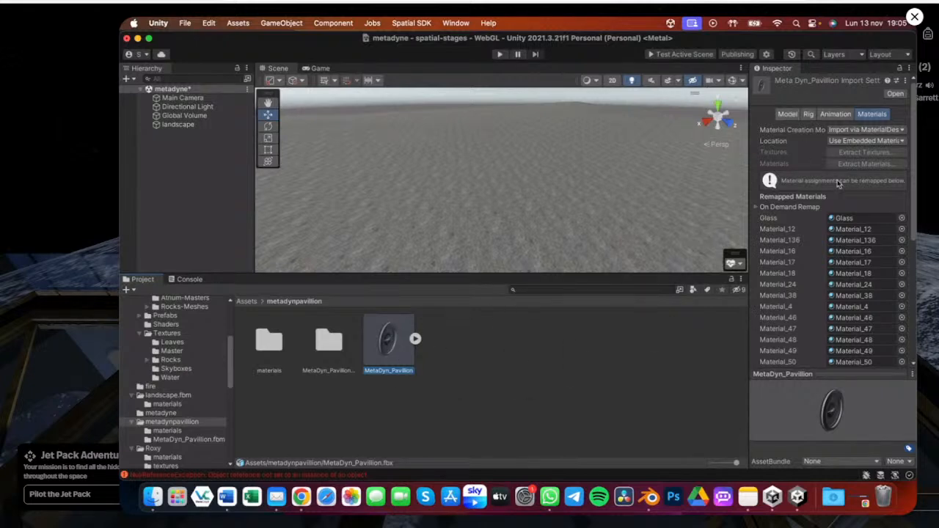
pyautogui.click(788, 115)
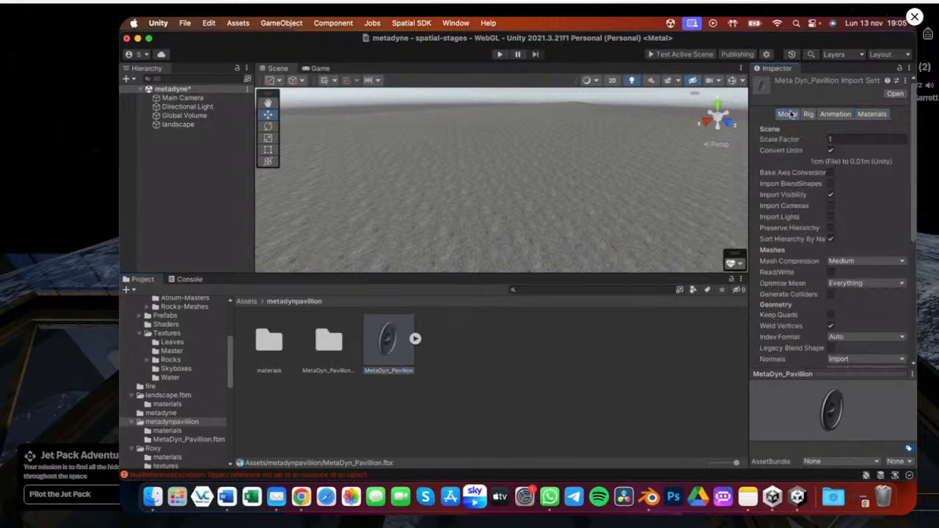
pyautogui.scroll(-3, 851, 315)
pyautogui.scroll(3, 851, 316)
pyautogui.scroll(-5, 840, 235)
pyautogui.scroll(-4, 841, 236)
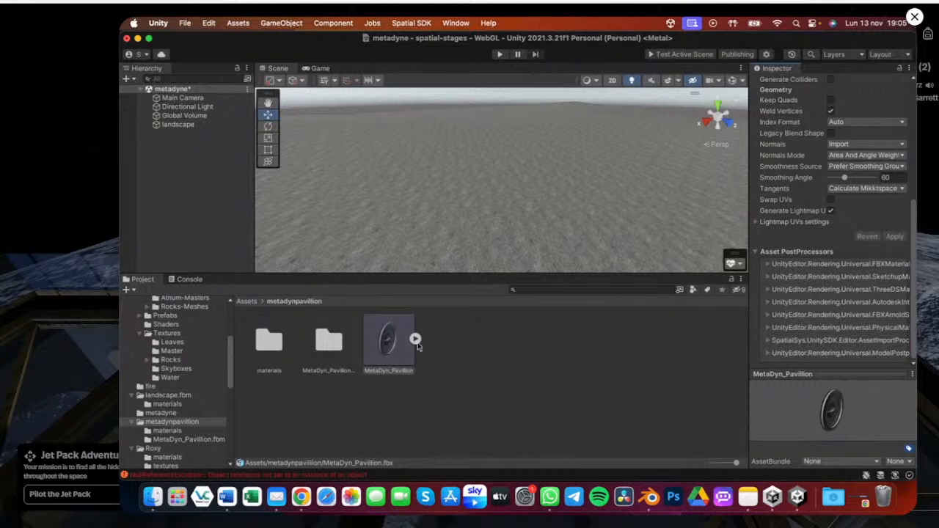
# Add the MetaDyn_Pavillion model to the scene hierarchy and unpack its prefab
pyautogui.moveTo(397, 346); pyautogui.dragTo(185, 148)
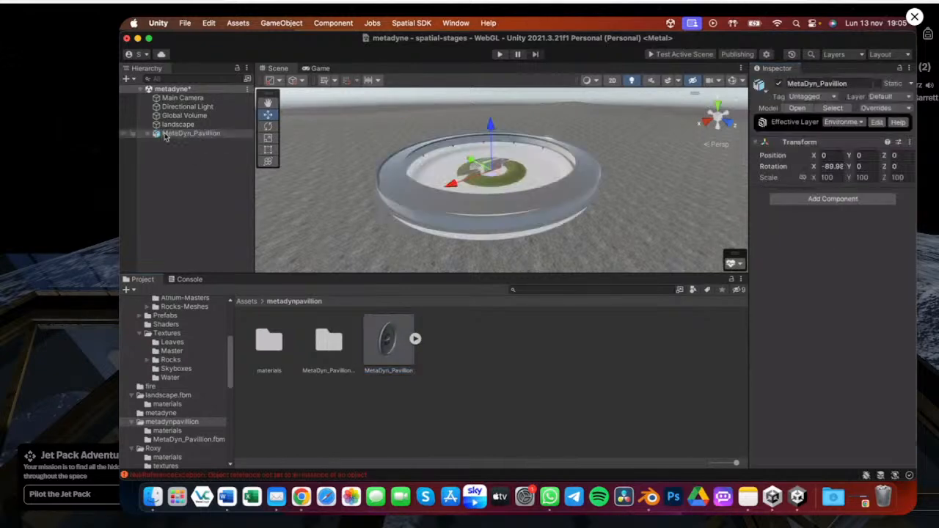
pyautogui.click(157, 136)
pyautogui.rightClick(157, 139)
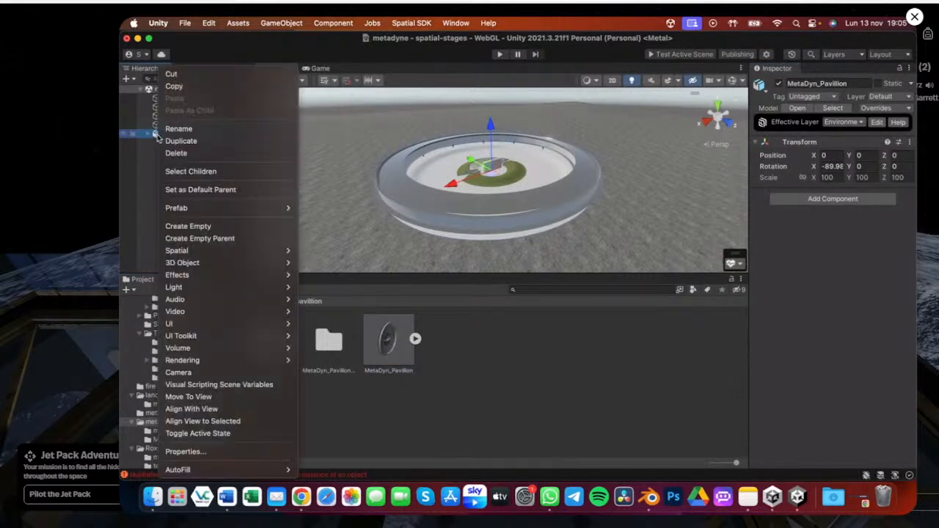
pyautogui.moveTo(230, 208)
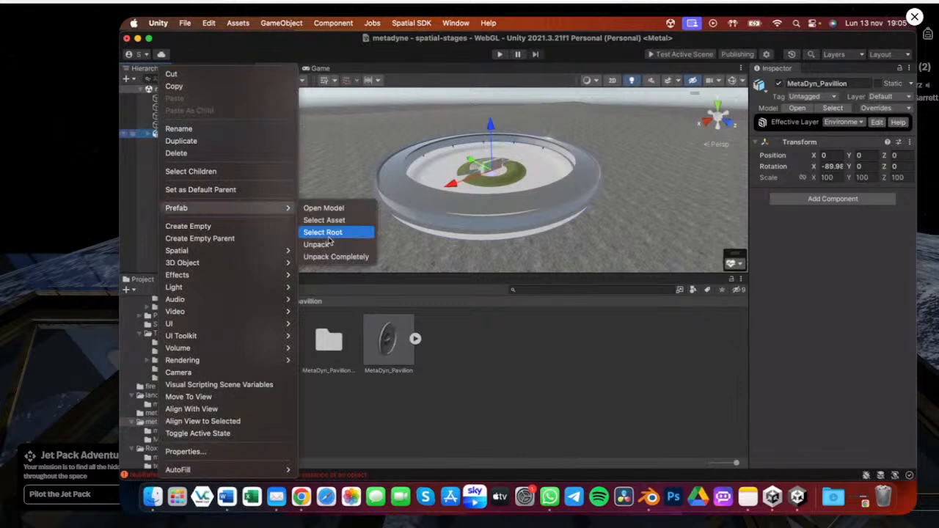
pyautogui.click(323, 245)
pyautogui.moveTo(514, 283); pyautogui.dragTo(513, 402)
pyautogui.keyDown('alt'); pyautogui.moveTo(447, 276); pyautogui.dragTo(440, 191); pyautogui.keyUp('alt')
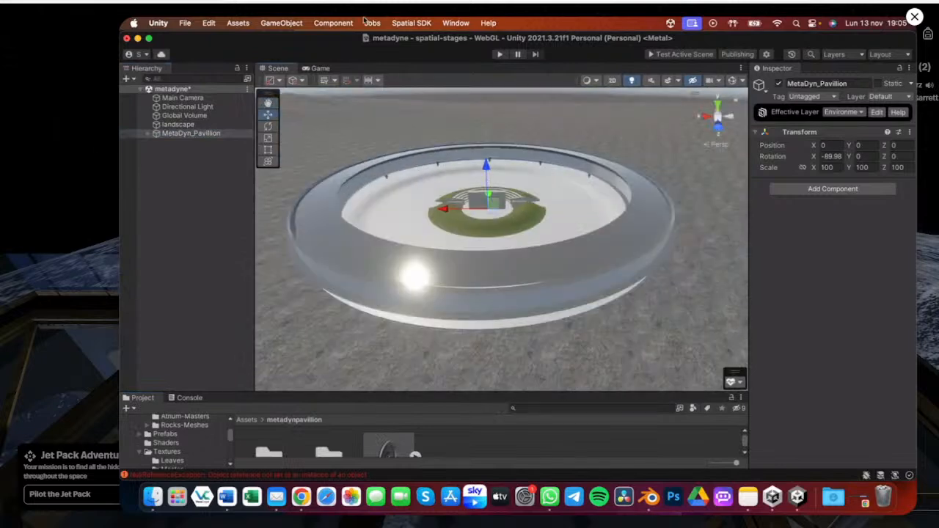
pyautogui.click(456, 24)
pyautogui.moveTo(530, 220)
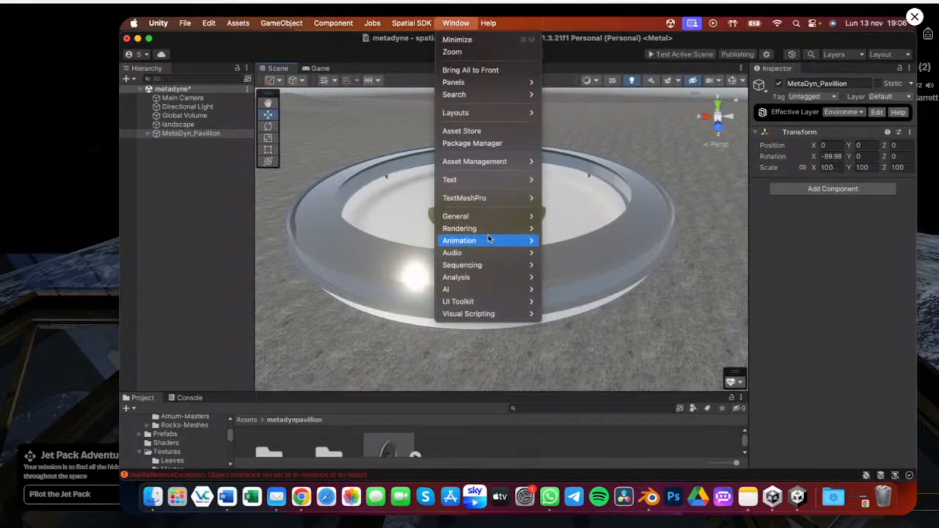
pyautogui.moveTo(507, 228)
pyautogui.click(562, 229)
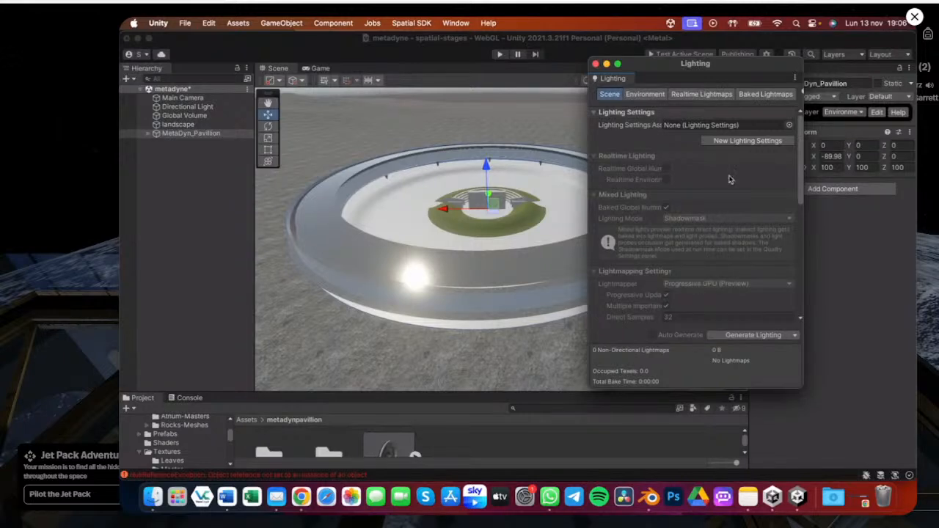
pyautogui.click(596, 64)
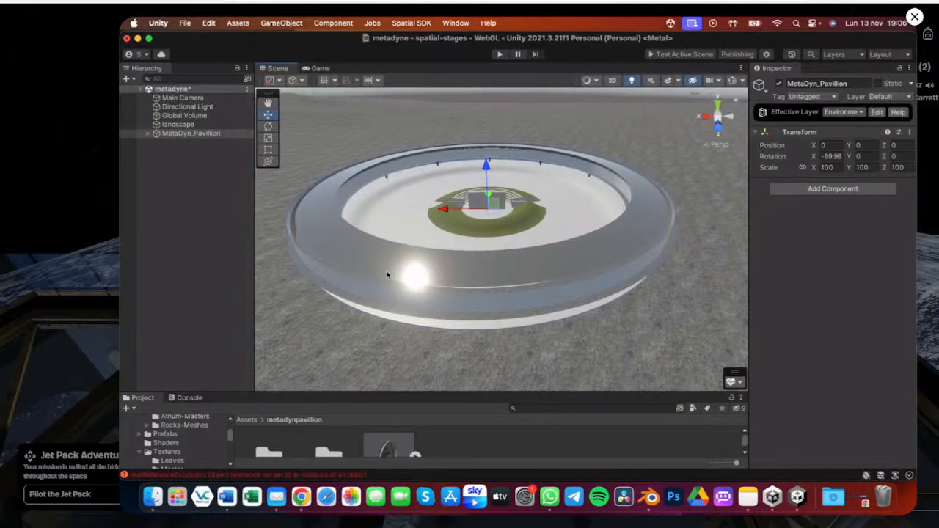
# Examine the pavilion's meshes in the scene to find the outer ring using the Glass material
pyautogui.scroll(5, 387, 276)
pyautogui.click(515, 189)
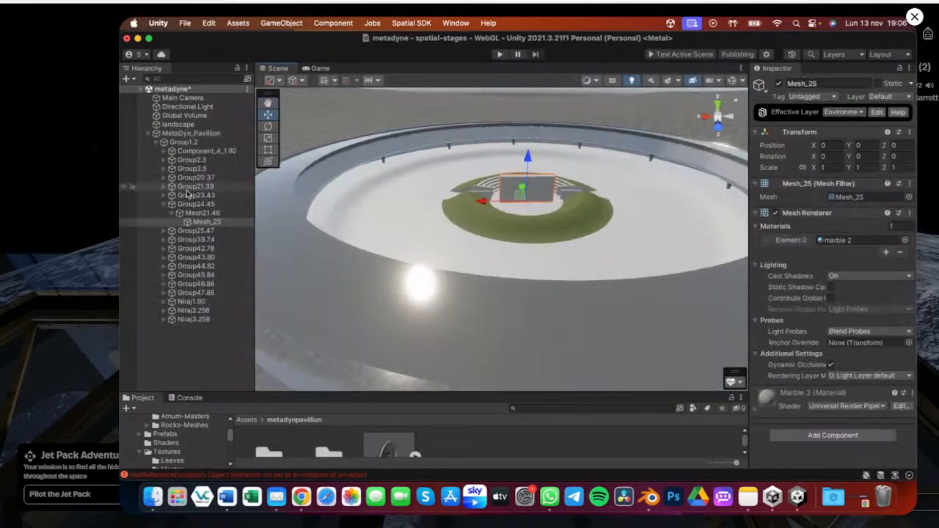
pyautogui.doubleClick(204, 223)
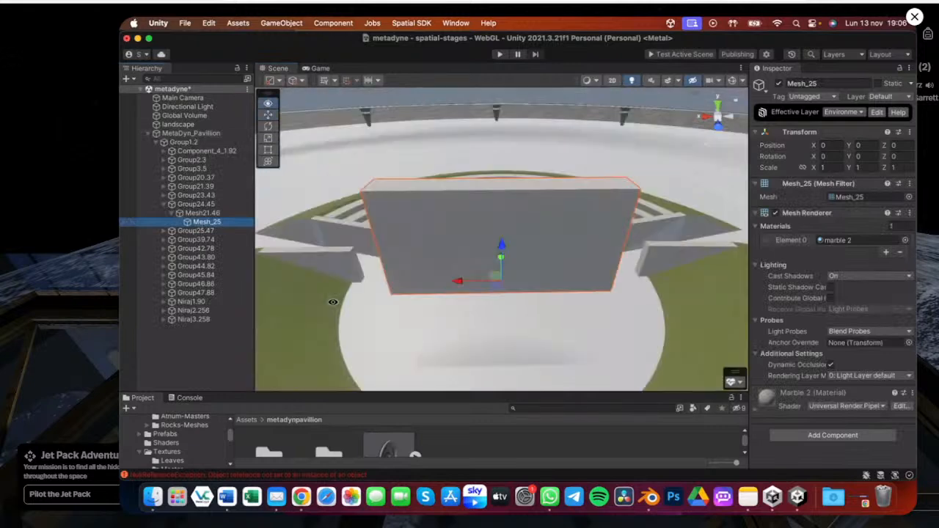
pyautogui.keyDown('alt'); pyautogui.moveTo(332, 302); pyautogui.dragTo(474, 221); pyautogui.keyUp('alt')
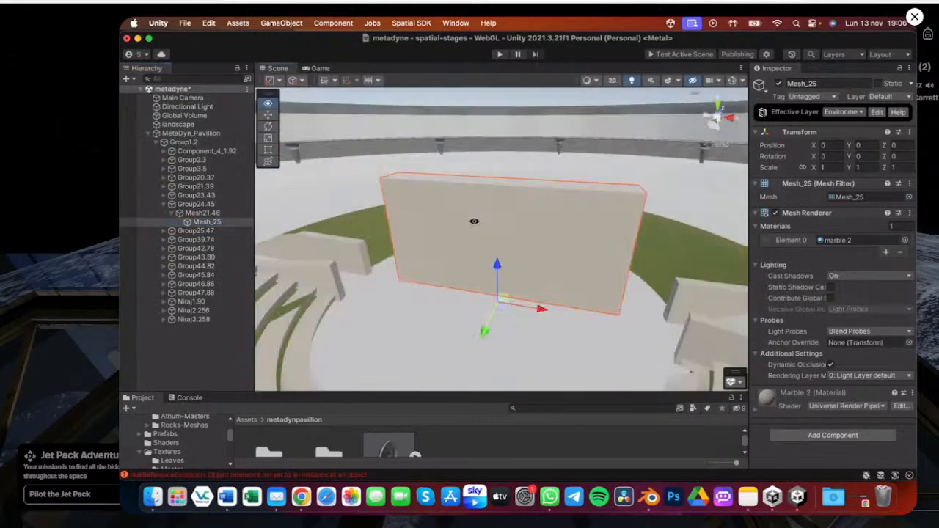
pyautogui.scroll(-10, 474, 221)
pyautogui.scroll(6, 469, 244)
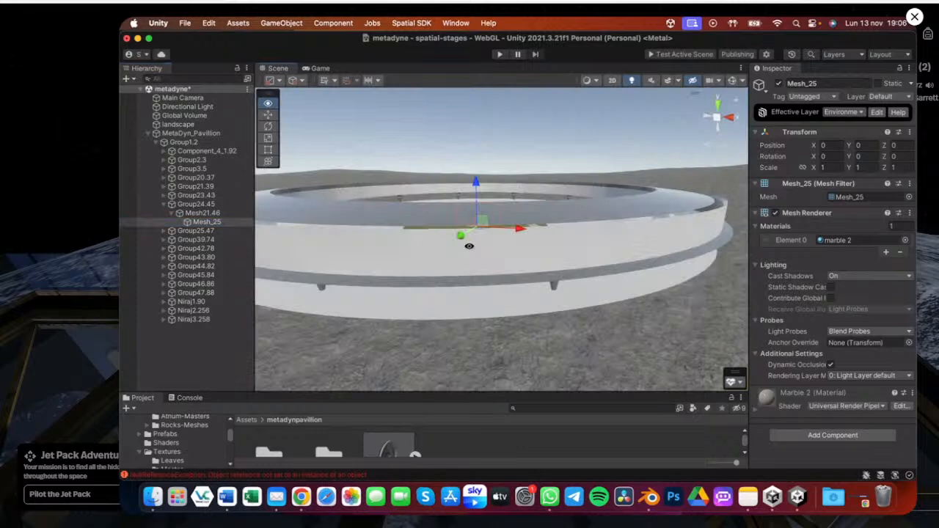
pyautogui.scroll(4, 469, 245)
pyautogui.click(555, 255)
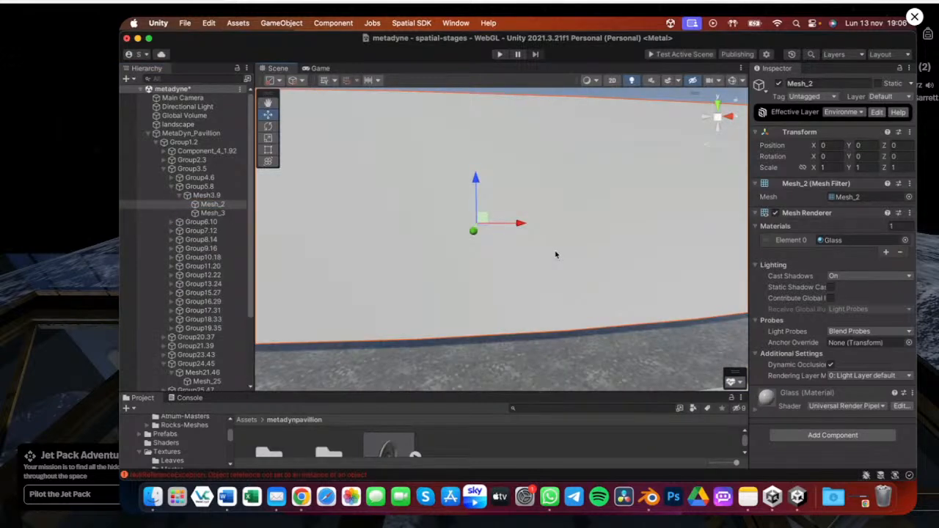
pyautogui.scroll(-3, 555, 253)
pyautogui.scroll(-3, 555, 252)
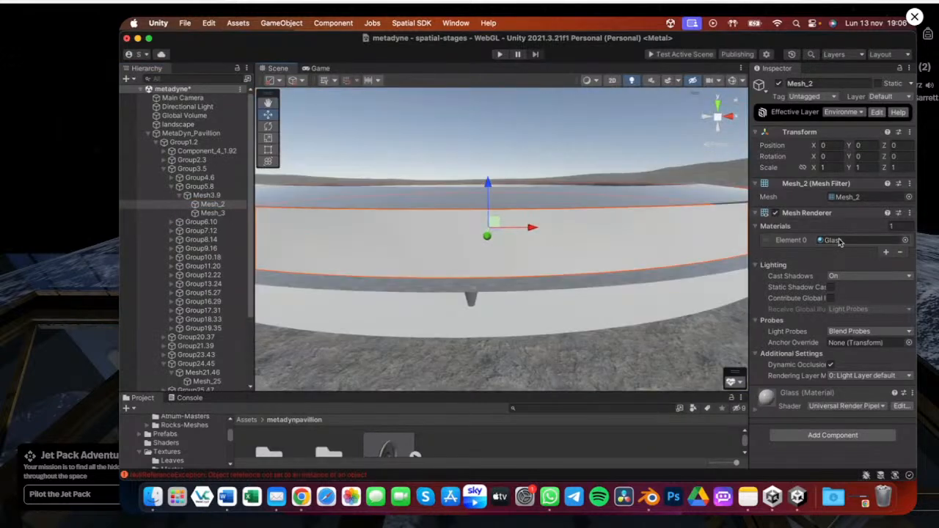
# Open the ring's Glass material and set its Metallic Map and Smoothness to 1
pyautogui.click(837, 241)
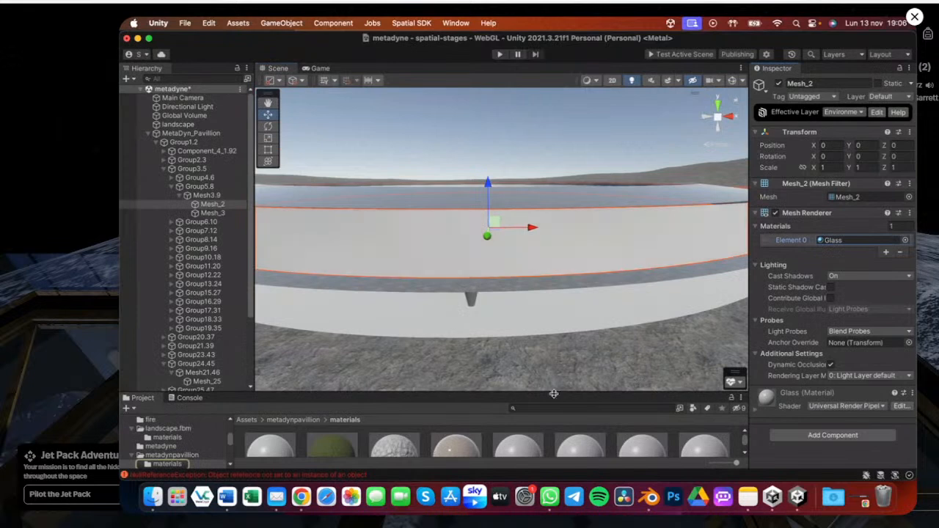
pyautogui.moveTo(554, 394); pyautogui.dragTo(554, 237)
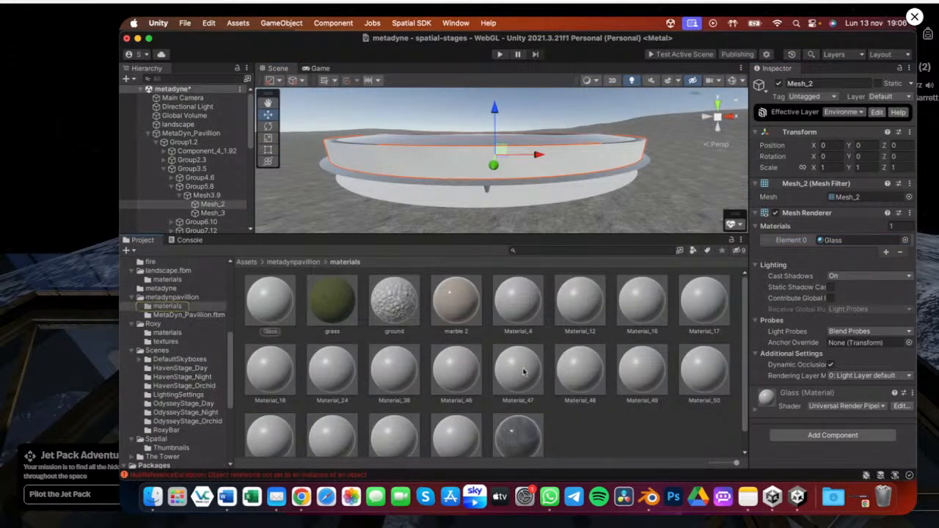
pyautogui.click(761, 406)
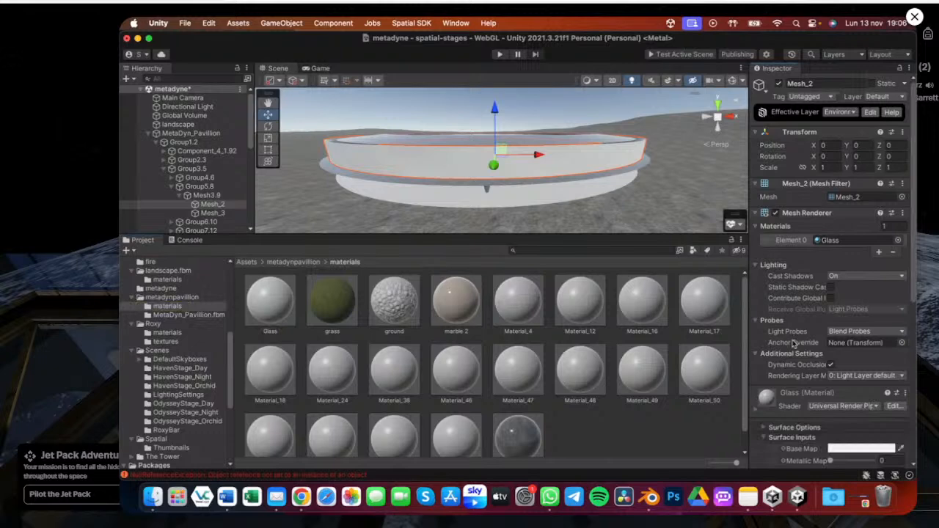
pyautogui.scroll(-5, 807, 323)
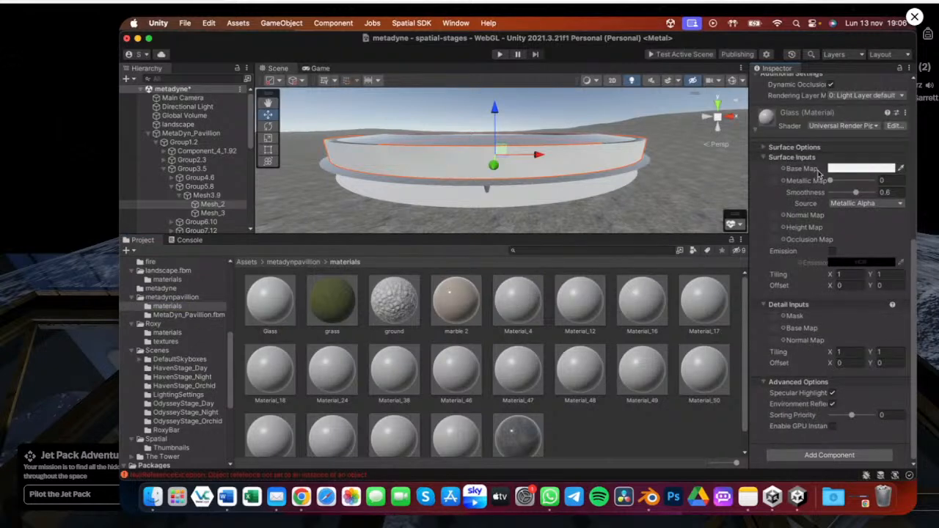
pyautogui.moveTo(832, 182); pyautogui.dragTo(888, 192)
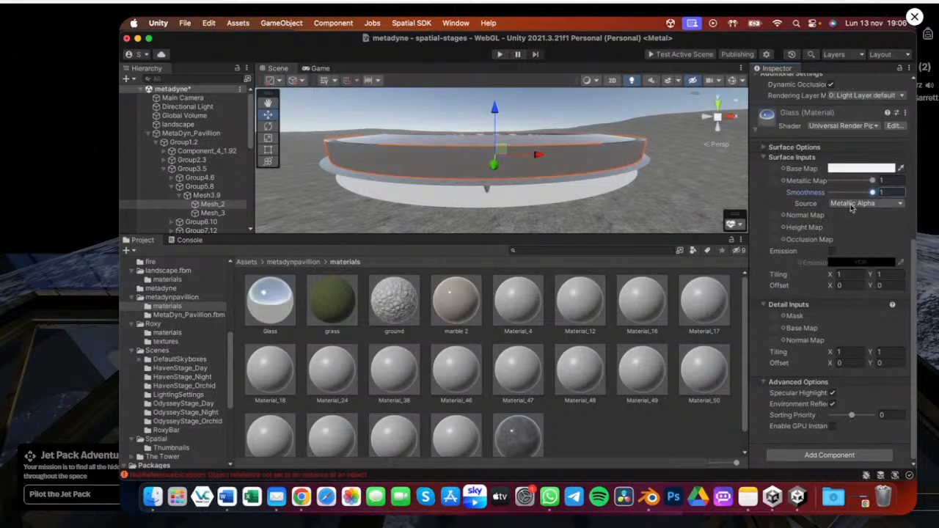
# Set the Glass material's surface type to Transparent, keeping the Metallic workflow
pyautogui.scroll(3, 829, 207)
pyautogui.scroll(4, 808, 207)
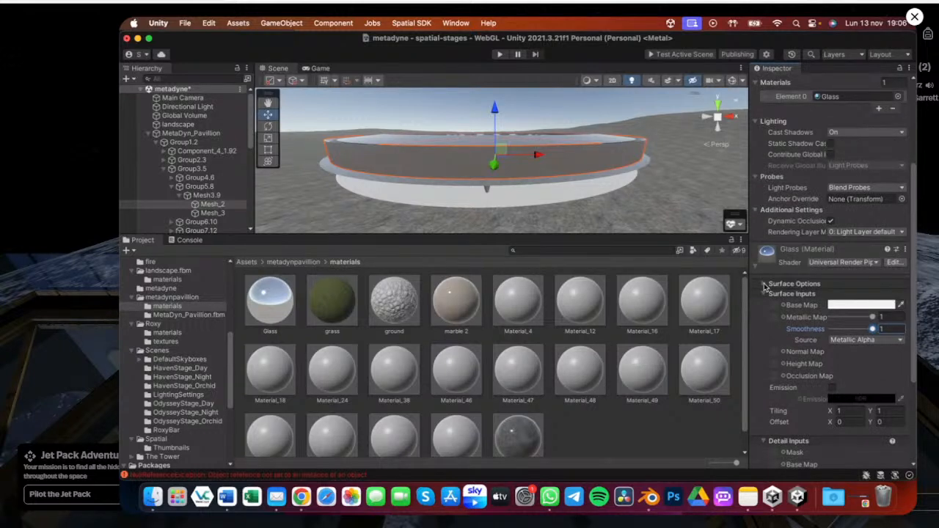
pyautogui.click(764, 284)
pyautogui.click(850, 295)
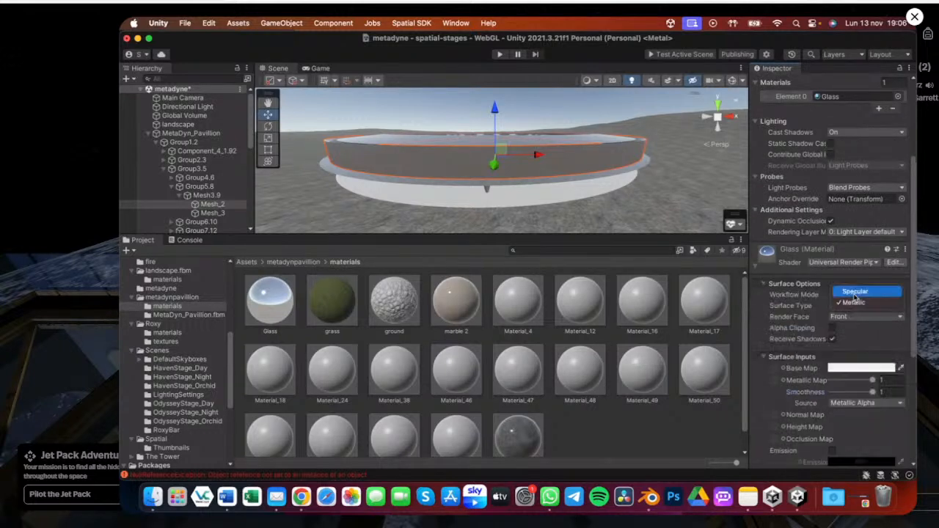
pyautogui.click(846, 303)
pyautogui.click(845, 305)
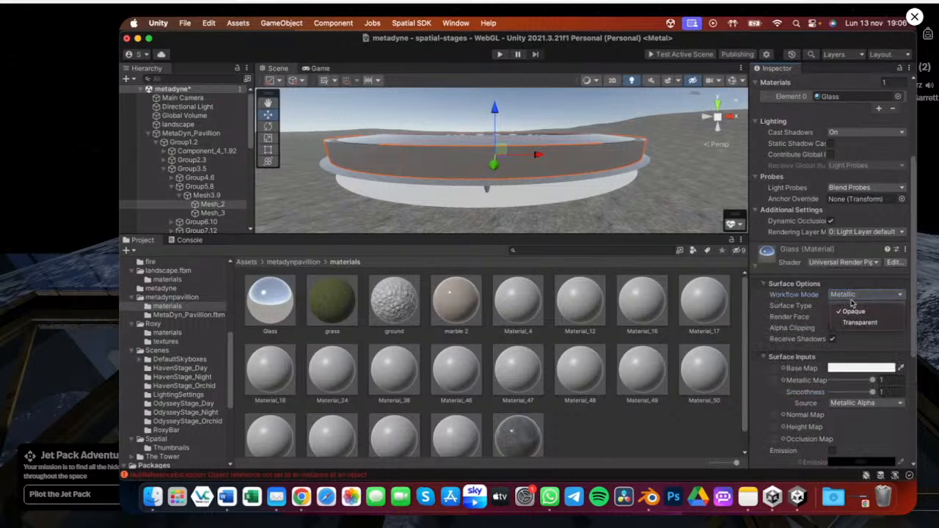
pyautogui.click(855, 322)
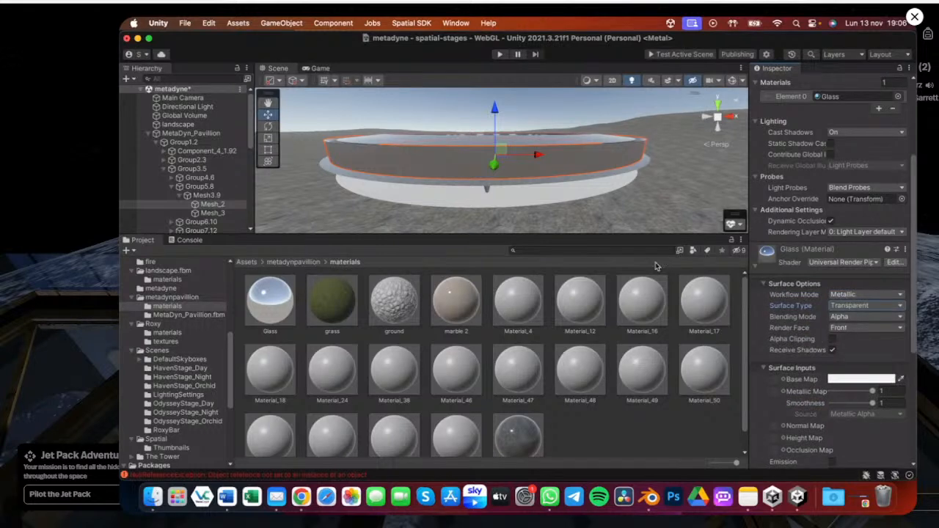
# Adjust the Glass material's base map colour and save the scene
pyautogui.keyDown('alt'); pyautogui.moveTo(427, 150); pyautogui.dragTo(456, 156); pyautogui.keyUp('alt')
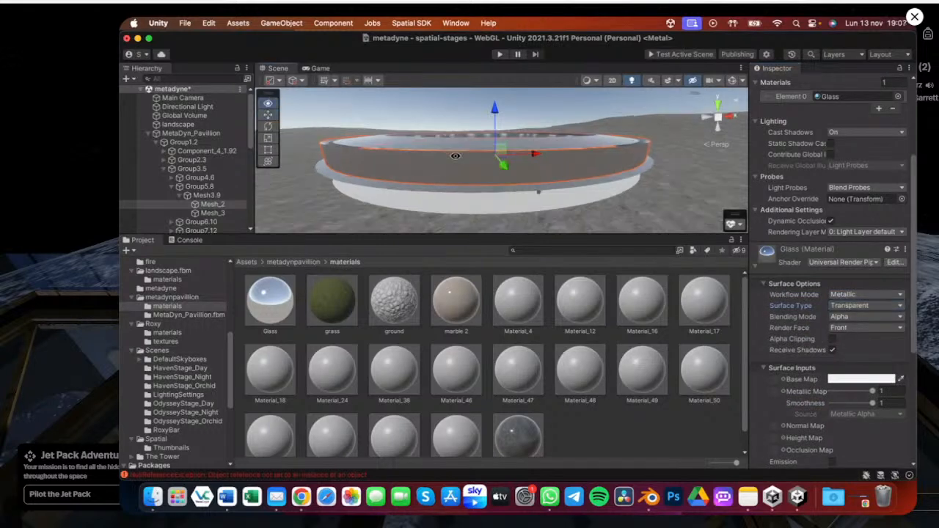
pyautogui.click(844, 380)
pyautogui.moveTo(884, 414); pyautogui.dragTo(850, 414)
pyautogui.click(535, 241)
pyautogui.moveTo(535, 241); pyautogui.dragTo(526, 361)
pyautogui.keyDown('alt'); pyautogui.moveTo(469, 257); pyautogui.dragTo(444, 110); pyautogui.keyUp('alt')
pyautogui.press('super+s')
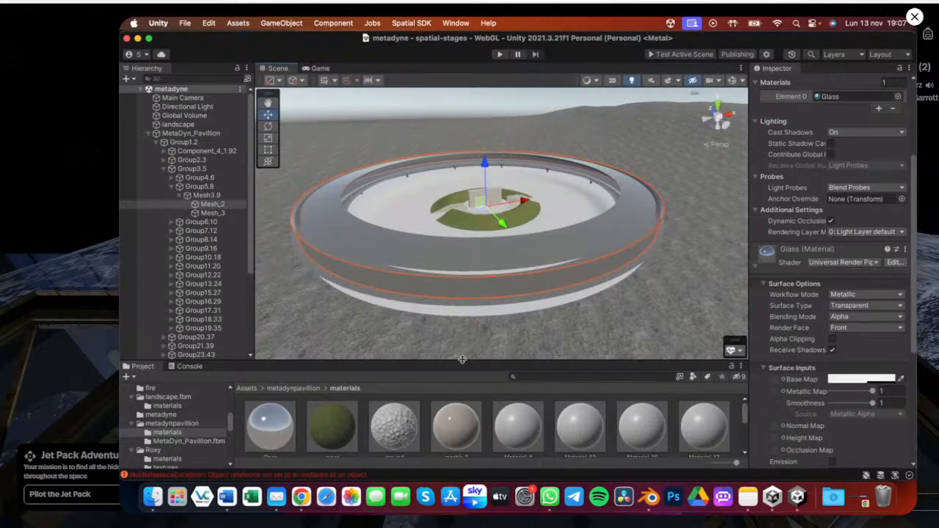
# Search the project for skyb assets and open the DefaultSkyboxes folder
pyautogui.moveTo(486, 362); pyautogui.dragTo(487, 366)
pyautogui.click(505, 115)
pyautogui.keyDown('alt'); pyautogui.moveTo(505, 115); pyautogui.dragTo(525, 177); pyautogui.keyUp('alt')
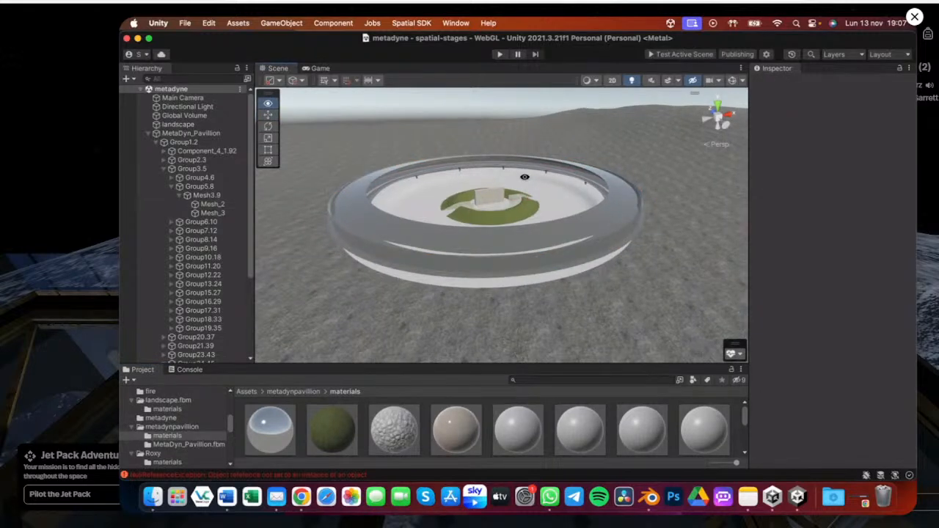
pyautogui.keyDown('alt'); pyautogui.scroll(-10, 525, 177); pyautogui.keyUp('alt')
pyautogui.keyDown('alt'); pyautogui.moveTo(549, 220); pyautogui.dragTo(522, 311); pyautogui.keyUp('alt')
pyautogui.click(549, 327)
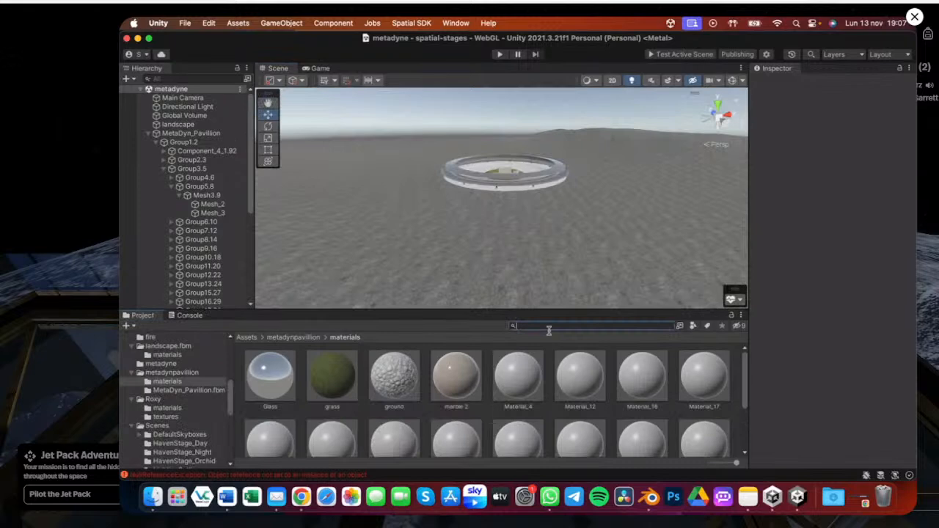
pyautogui.write('skyb')
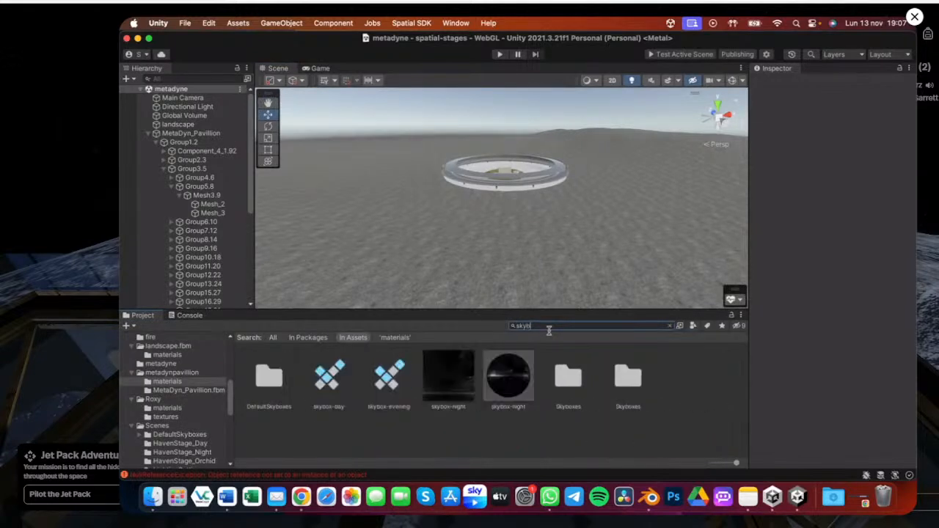
pyautogui.click(326, 379)
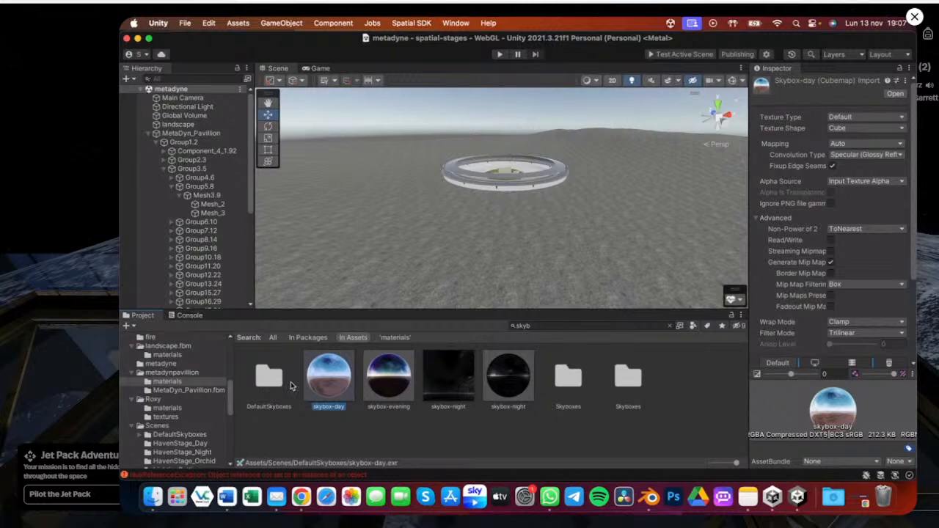
pyautogui.doubleClick(272, 381)
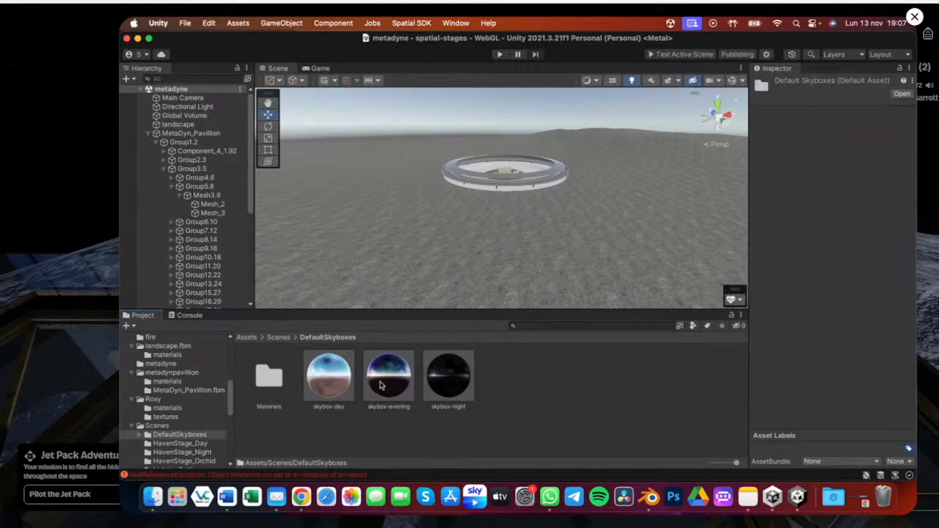
pyautogui.press('alt')
pyautogui.keyDown('alt'); pyautogui.scroll(3, 505, 186); pyautogui.keyUp('alt')
pyautogui.keyDown('alt'); pyautogui.moveTo(505, 186); pyautogui.dragTo(517, 417); pyautogui.keyUp('alt')
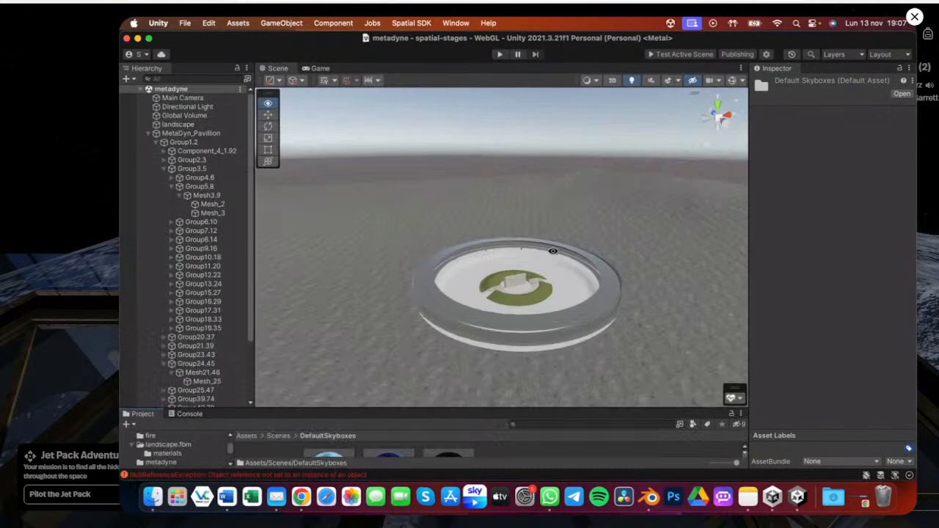
# Apply the skybox-evening skybox to the scene by dragging it from the DefaultSkyboxes folder into the view
pyautogui.keyDown('alt'); pyautogui.scroll(-3, 553, 251); pyautogui.keyUp('alt')
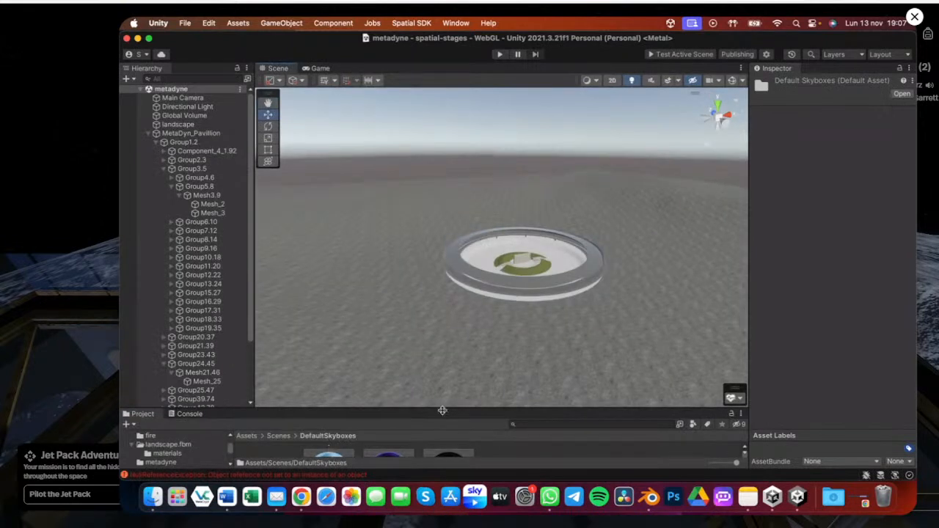
pyautogui.moveTo(443, 408); pyautogui.dragTo(443, 348)
pyautogui.moveTo(329, 417); pyautogui.dragTo(480, 228)
pyautogui.scroll(-5, 513, 185)
pyautogui.scroll(5, 572, 233)
pyautogui.scroll(5, 531, 241)
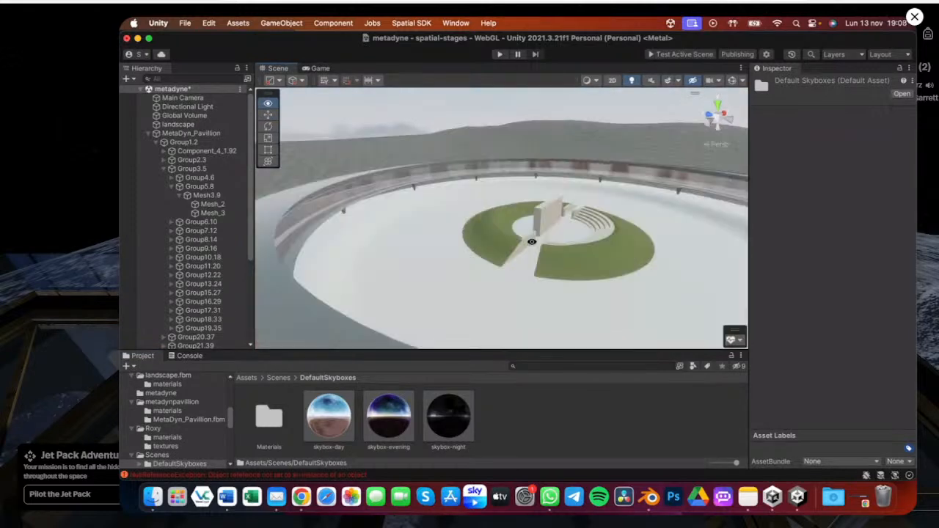
pyautogui.scroll(2, 532, 242)
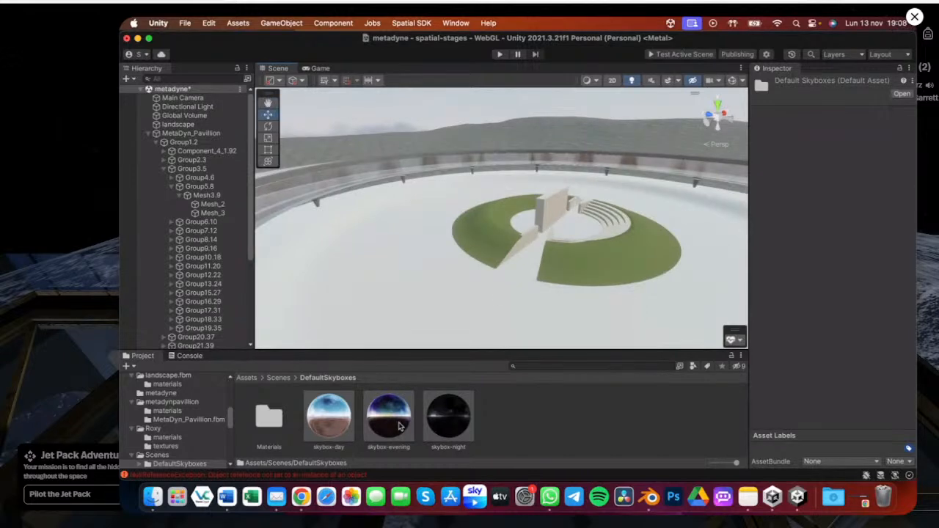
pyautogui.moveTo(549, 275); pyautogui.dragTo(448, 260, button='middle')
pyautogui.keyDown('alt'); pyautogui.moveTo(449, 260); pyautogui.dragTo(466, 194); pyautogui.keyUp('alt')
pyautogui.scroll(3, 467, 194)
pyautogui.moveTo(389, 415); pyautogui.dragTo(353, 168)
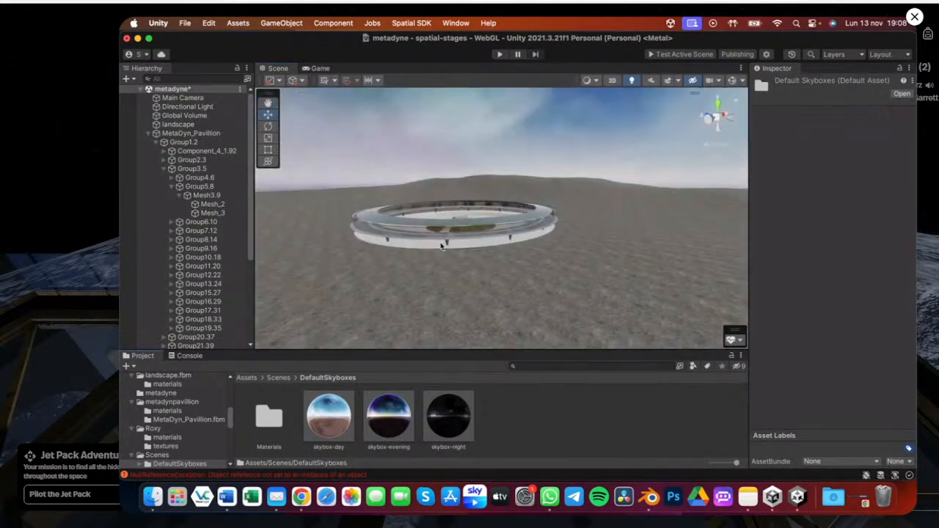
# Review the pavilion under the new sky, select the Directional Light, and save the scene
pyautogui.moveTo(444, 247)
pyautogui.keyDown('alt'); pyautogui.mouseDown()
pyautogui.moveTo(484, 219)
pyautogui.moveTo(546, 233)
pyautogui.moveTo(353, 212)
pyautogui.moveTo(508, 205)
pyautogui.moveTo(403, 259)
pyautogui.moveTo(426, 240)
pyautogui.mouseUp(); pyautogui.keyUp('alt')
pyautogui.keyDown('alt'); pyautogui.scroll(-6, 426, 241); pyautogui.keyUp('alt')
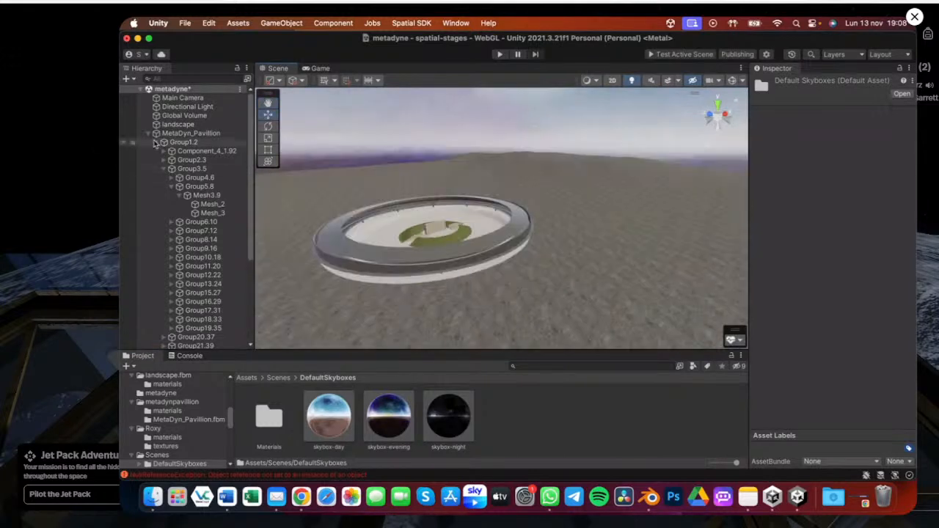
pyautogui.click(163, 151)
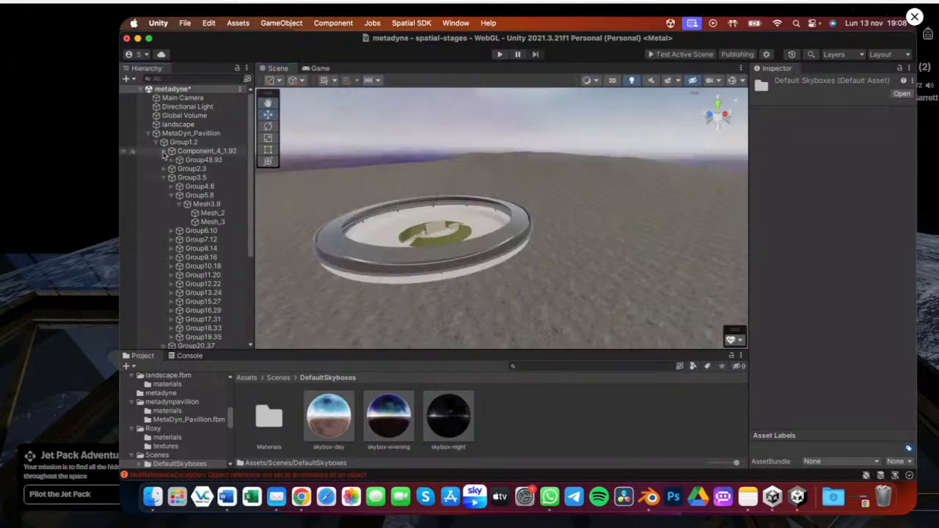
pyautogui.moveTo(421, 210); pyautogui.dragTo(435, 228, button='middle')
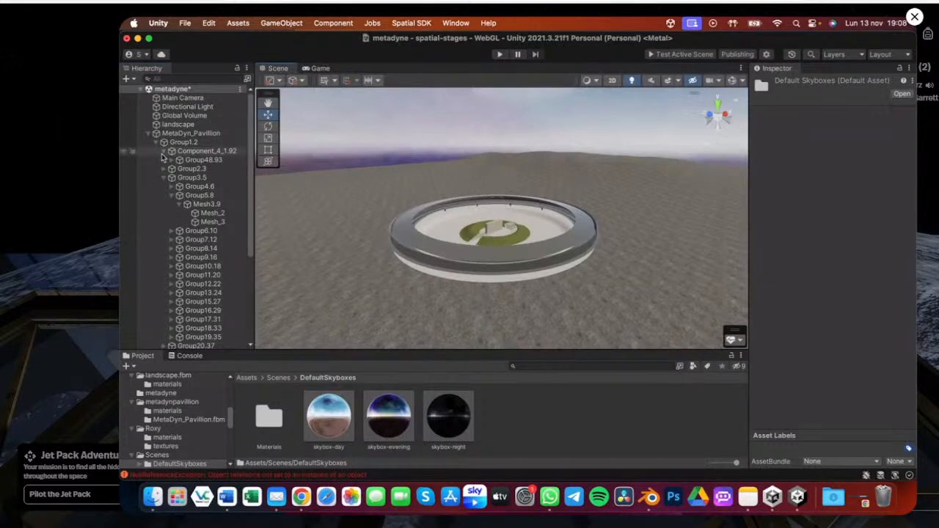
pyautogui.keyDown('alt'); pyautogui.moveTo(445, 215); pyautogui.dragTo(456, 241); pyautogui.keyUp('alt')
pyautogui.scroll(-4, 456, 240)
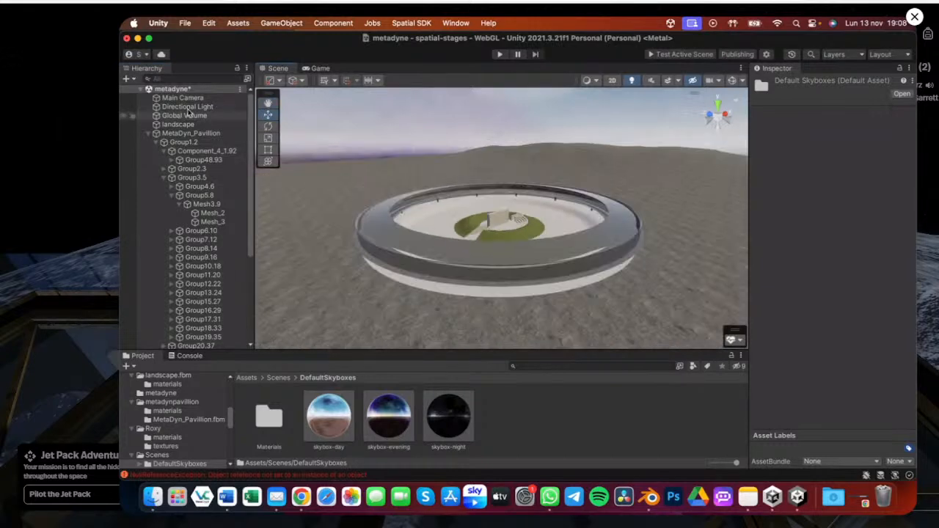
pyautogui.click(187, 107)
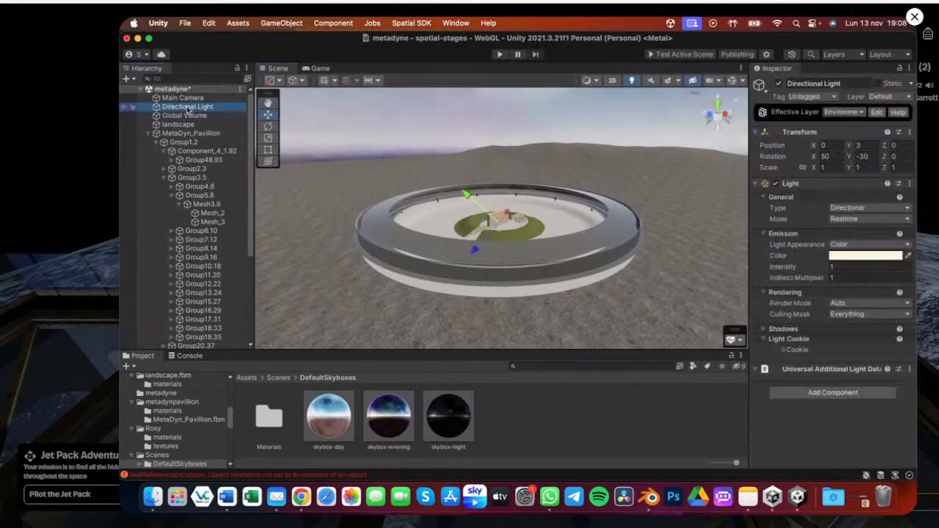
pyautogui.press('super+s')
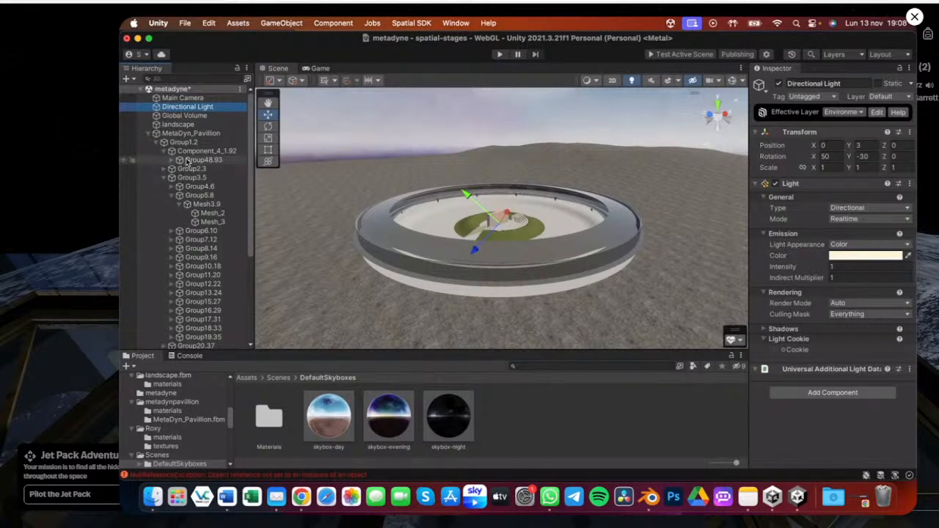
# Expand Component_4_1.92 and Group48.93 in the hierarchy to locate the pavilion's mesh pieces
pyautogui.click(199, 152)
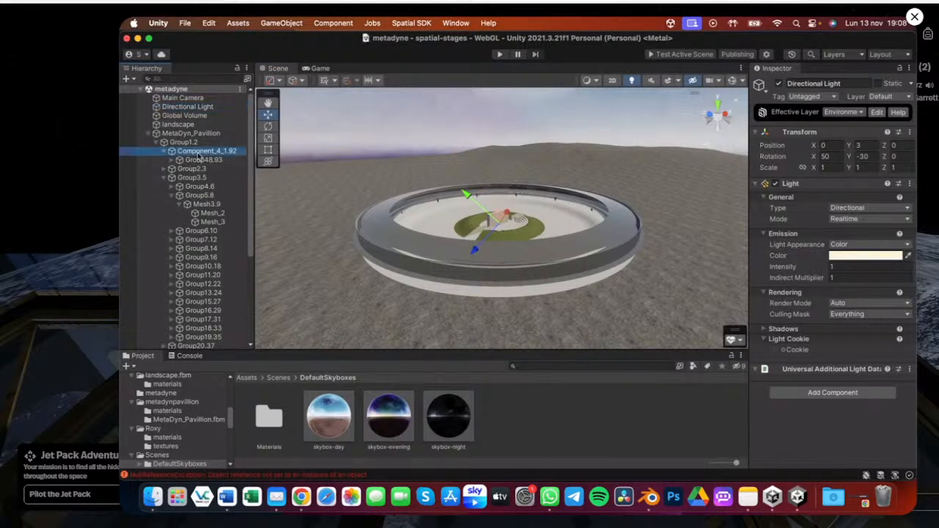
pyautogui.click(199, 159)
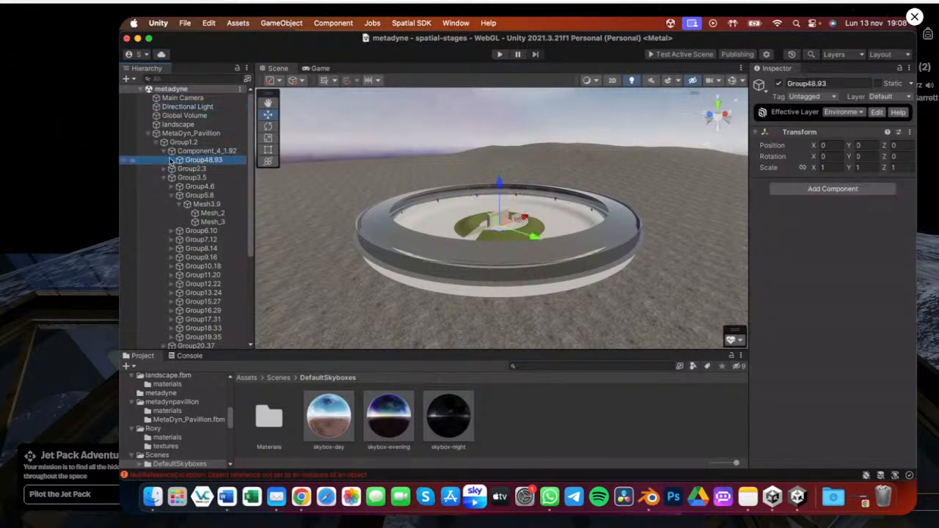
pyautogui.click(171, 160)
pyautogui.click(205, 169)
pyautogui.press('Right')
pyautogui.click(217, 179)
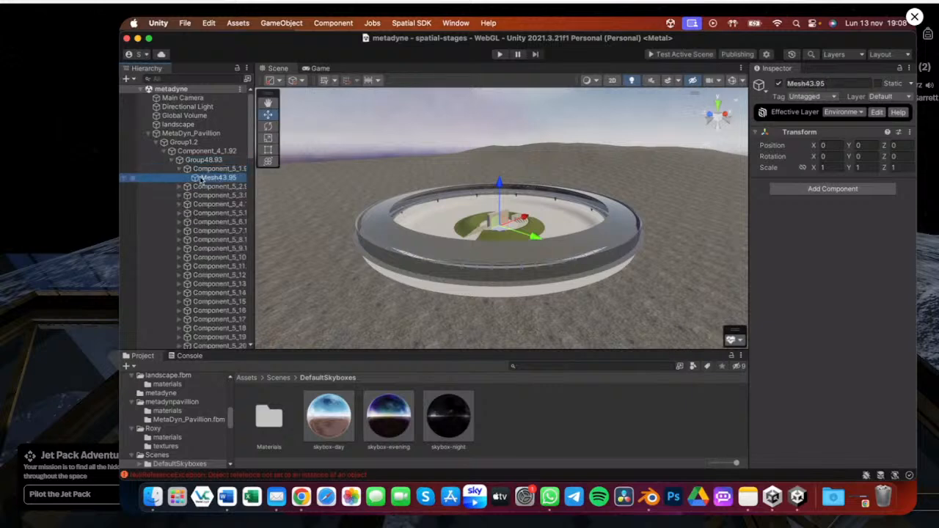
pyautogui.click(376, 218)
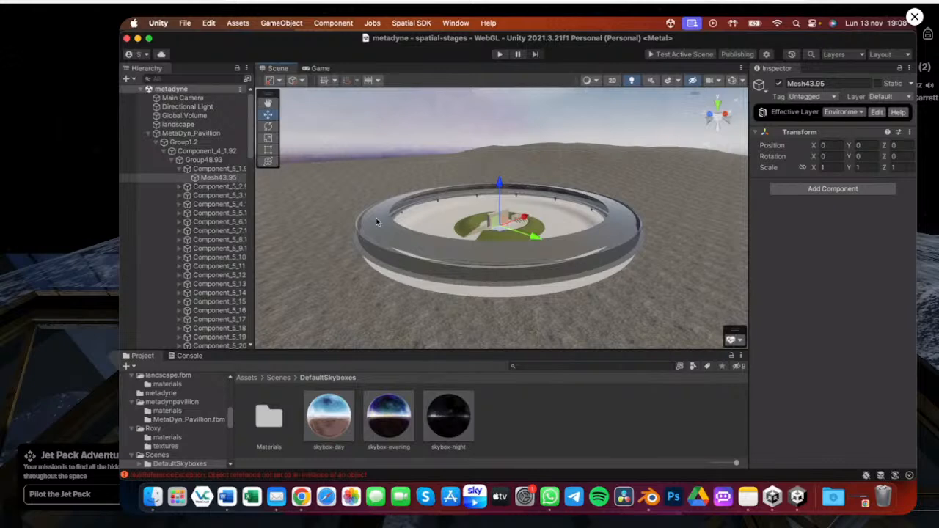
# Try adding a Mesh Collider component to the ring's Mesh_5 object, then undo it
pyautogui.click(373, 220)
pyautogui.scroll(-2, 206, 262)
pyautogui.scroll(-2, 206, 262)
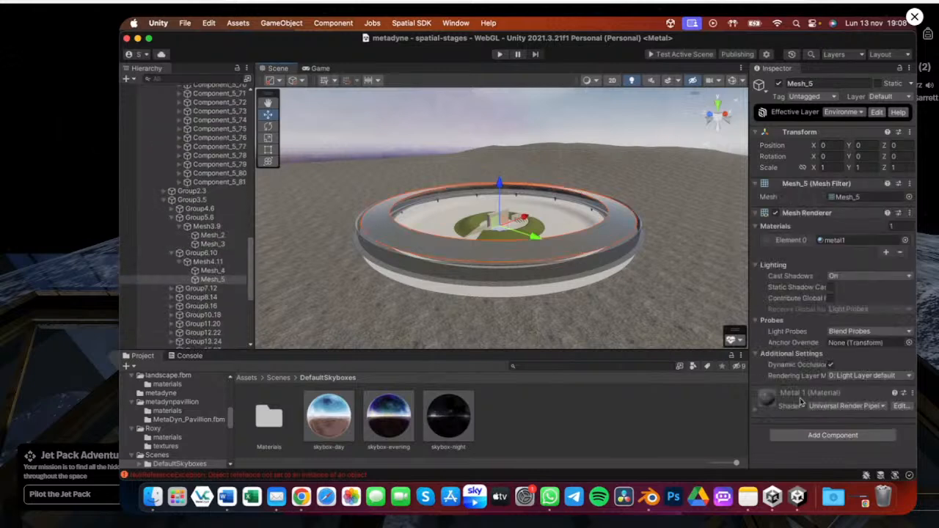
pyautogui.click(812, 435)
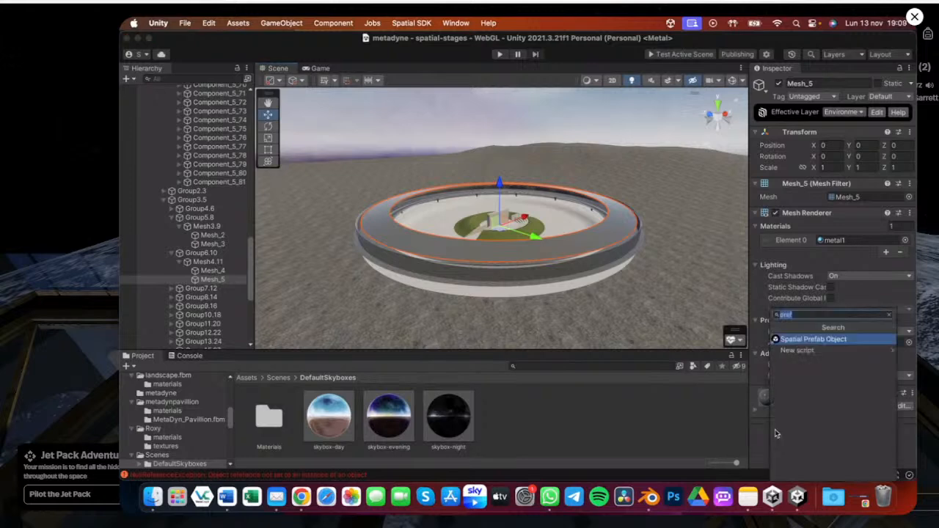
pyautogui.write('mesh')
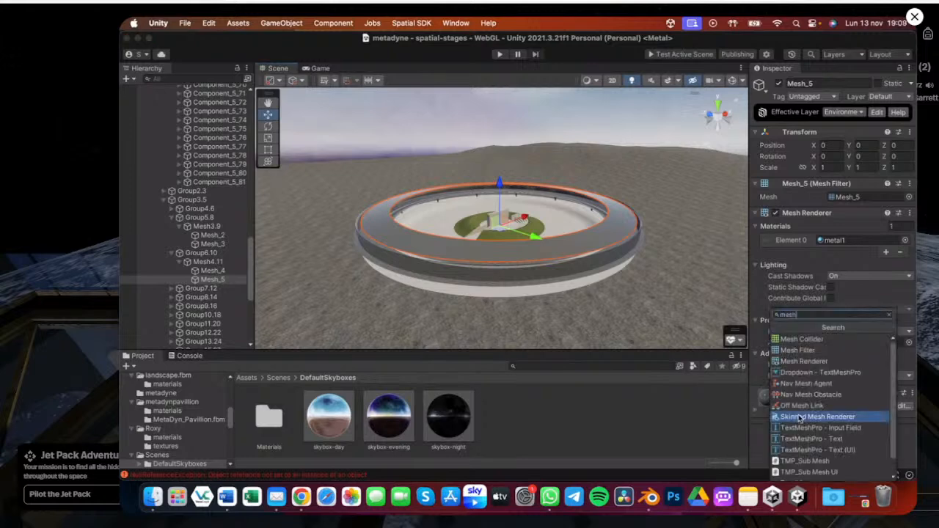
pyautogui.click(802, 339)
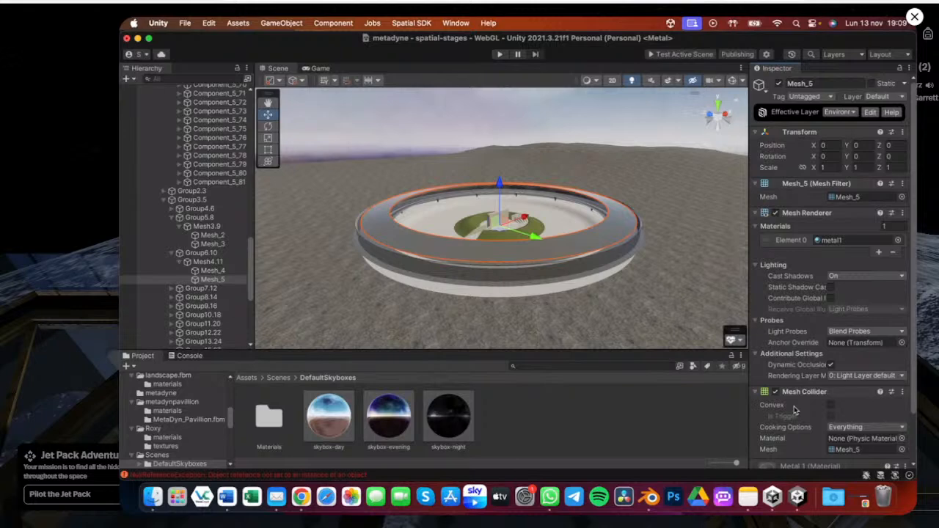
pyautogui.press('super+z')
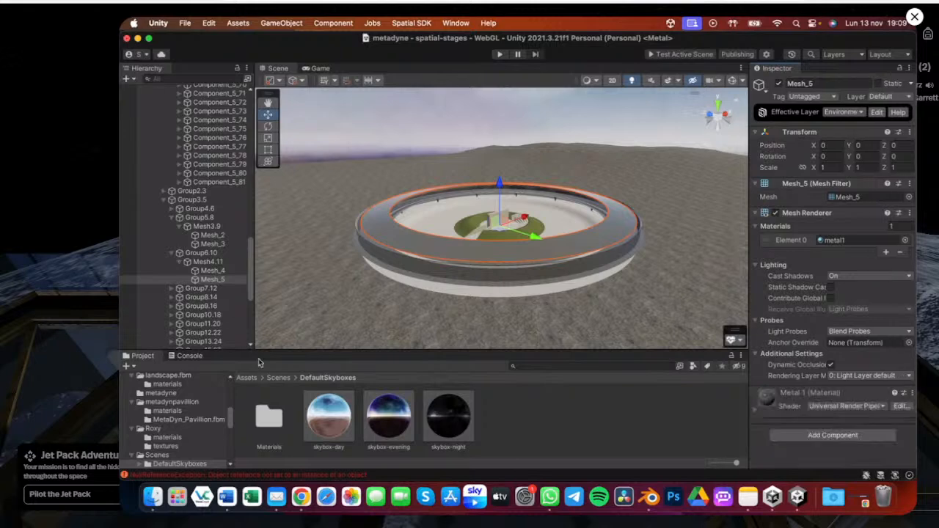
# Expand Group4.6 through Group8.14 in the hierarchy to inspect the ring's mesh objects and materials
pyautogui.keyDown('super'); pyautogui.click(212, 272); pyautogui.keyUp('super')
pyautogui.keyDown('super'); pyautogui.click(211, 244); pyautogui.keyUp('super')
pyautogui.keyDown('super'); pyautogui.click(210, 237); pyautogui.keyUp('super')
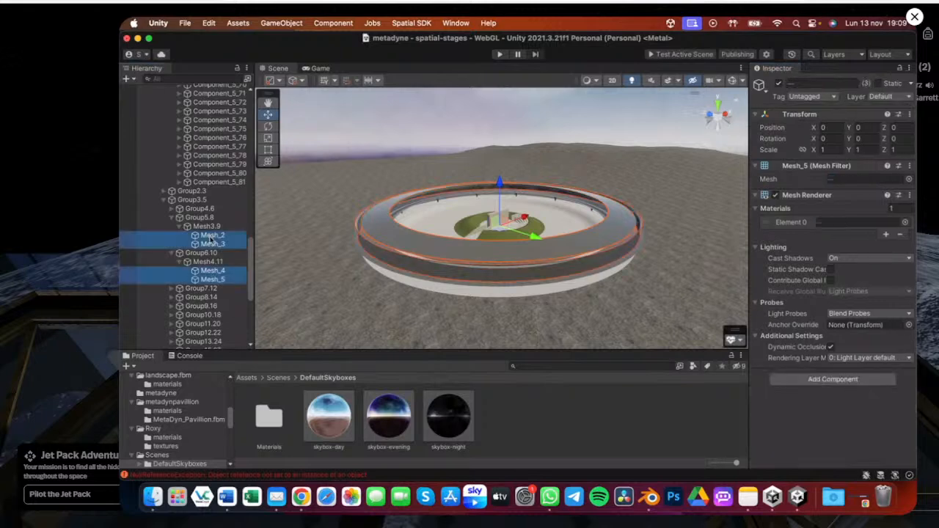
pyautogui.click(173, 209)
pyautogui.click(204, 218)
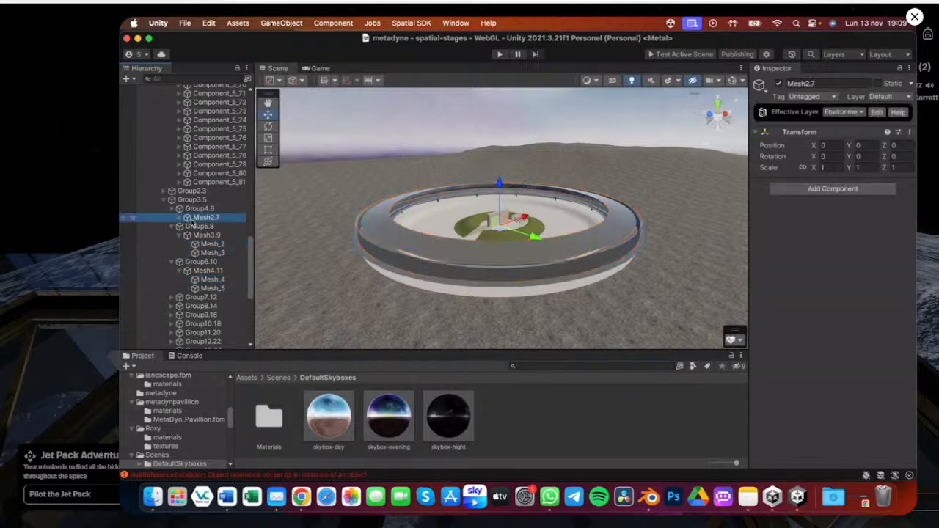
pyautogui.click(182, 218)
pyautogui.click(192, 227)
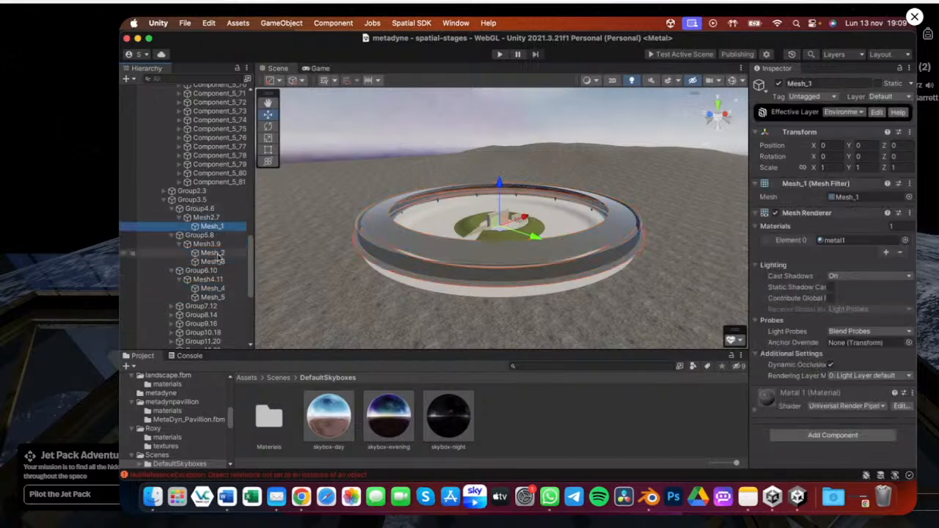
pyautogui.scroll(-1, 213, 268)
pyautogui.click(172, 284)
pyautogui.click(172, 300)
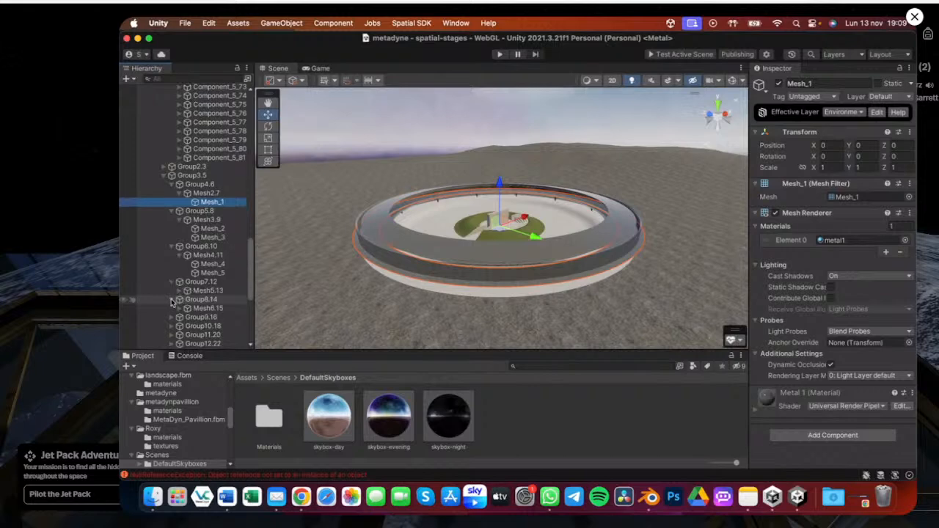
pyautogui.click(179, 291)
pyautogui.click(179, 317)
pyautogui.scroll(-2, 205, 292)
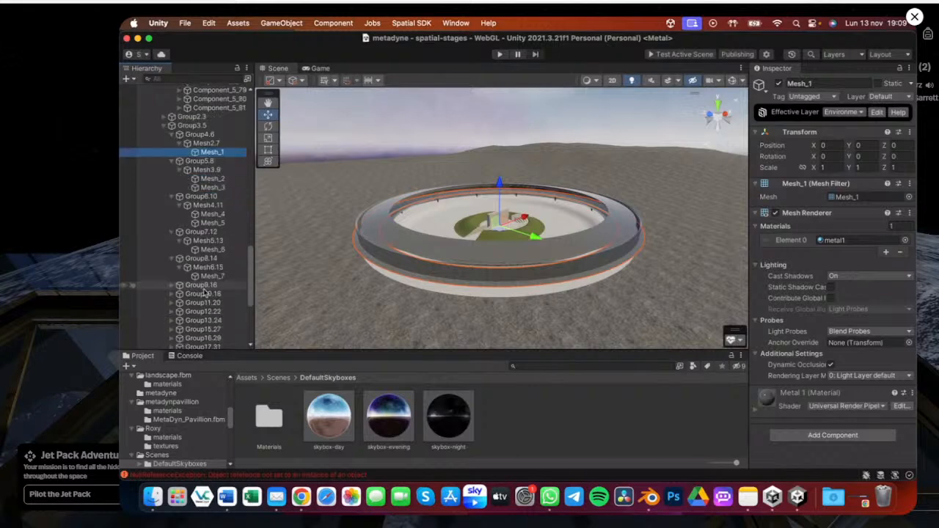
pyautogui.scroll(-1, 204, 293)
# Expand Group9.16 through Group26.48 in the hierarchy to inspect the remaining mesh objects
pyautogui.click(173, 260)
pyautogui.click(180, 268)
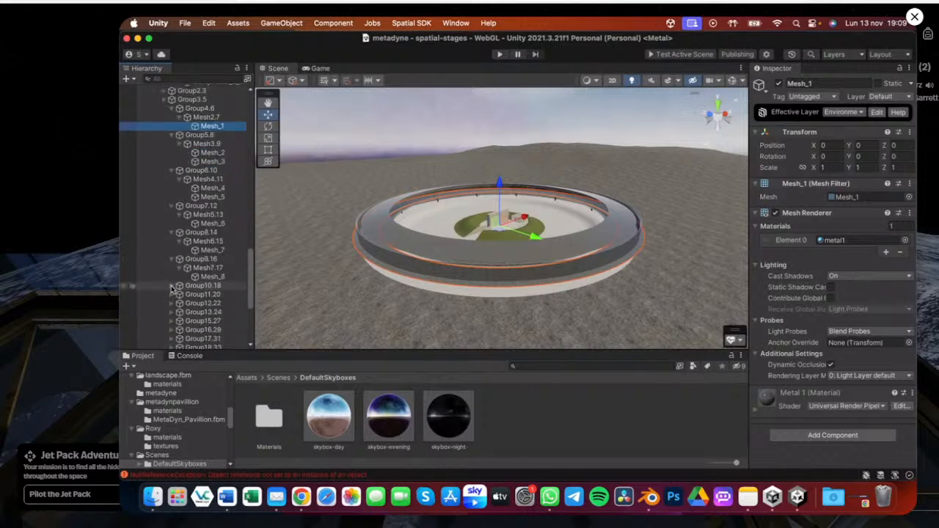
pyautogui.click(171, 286)
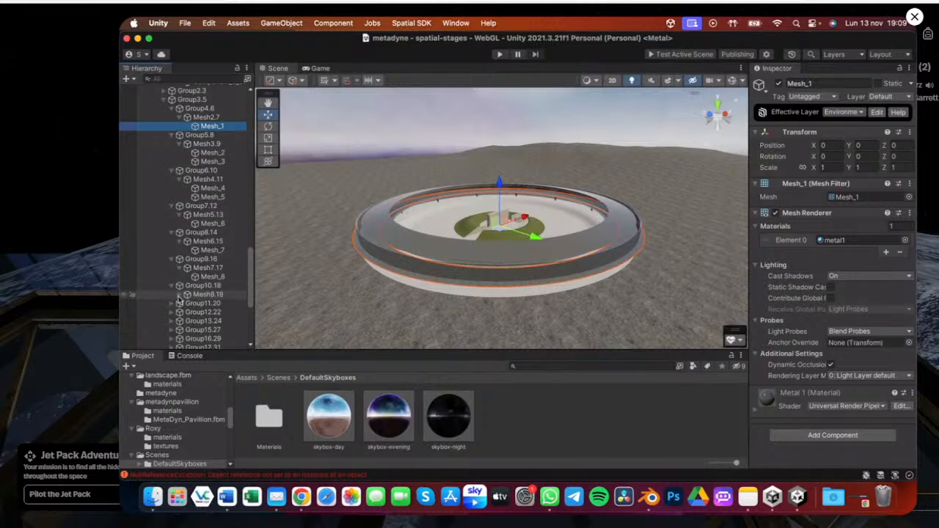
pyautogui.click(180, 295)
pyautogui.scroll(-5, 173, 257)
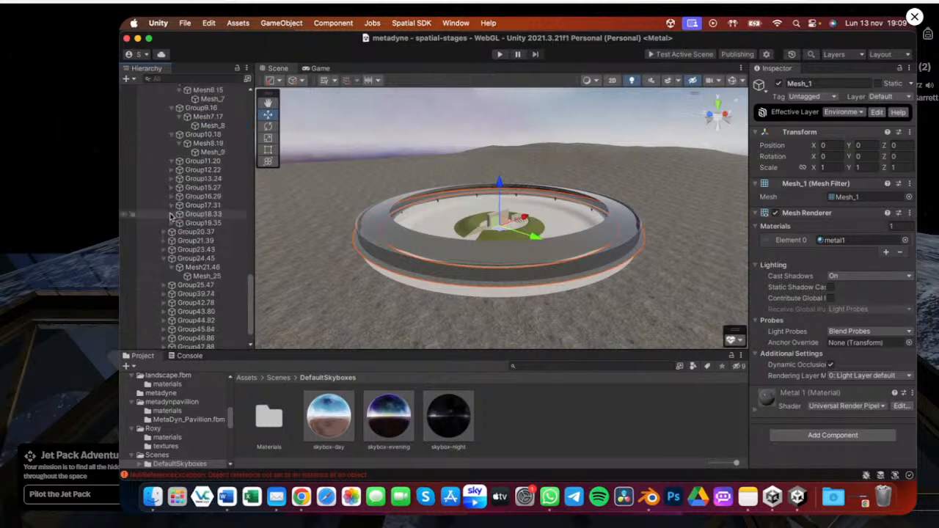
pyautogui.click(172, 162)
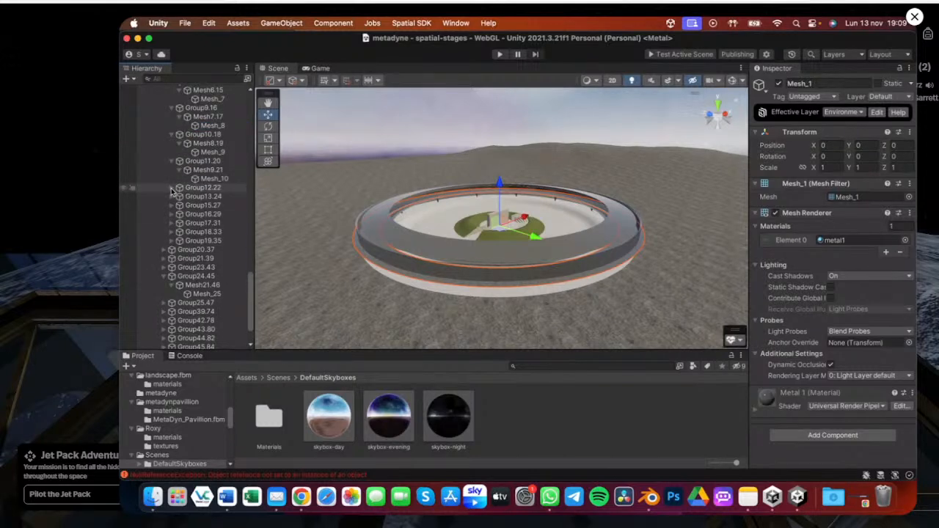
pyautogui.click(172, 189)
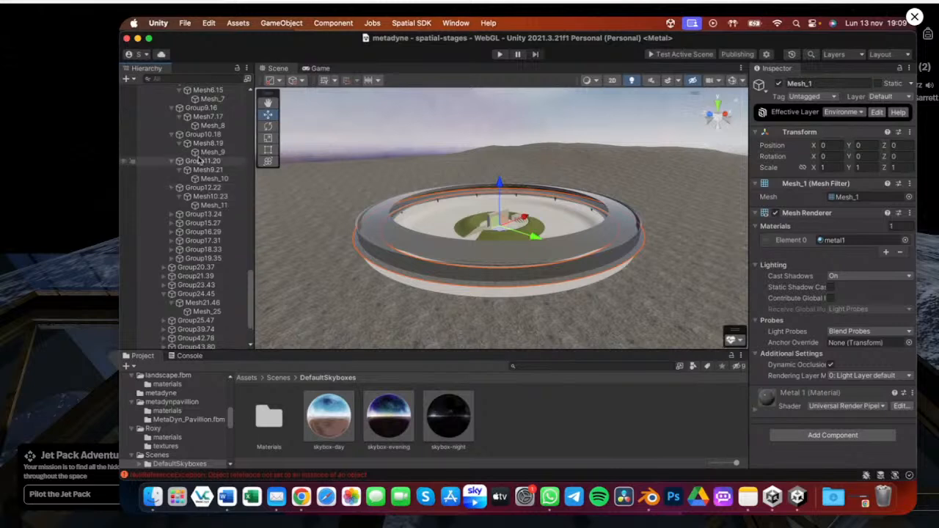
pyautogui.click(172, 214)
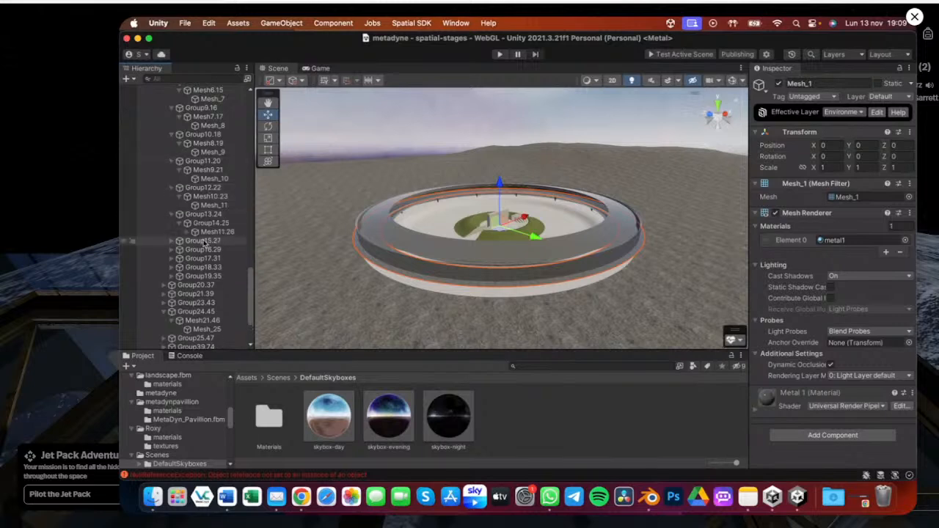
pyautogui.click(187, 231)
pyautogui.click(177, 252)
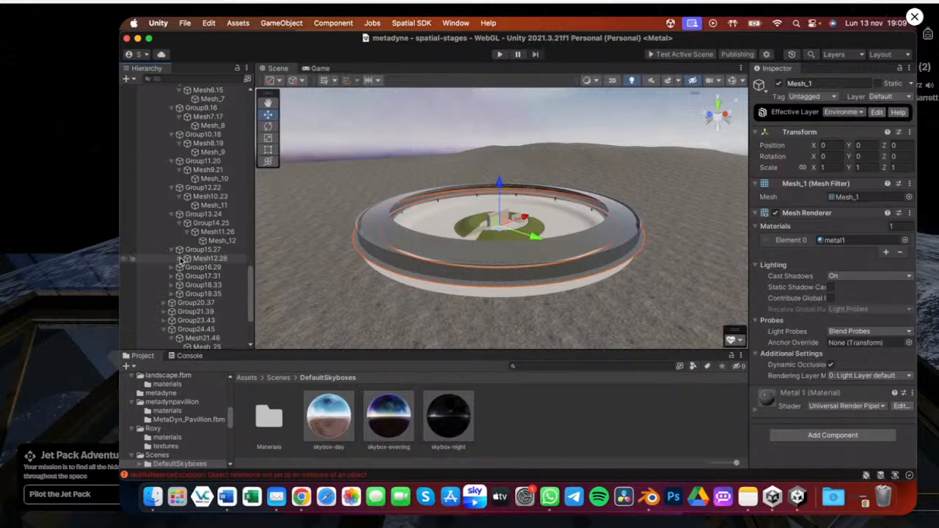
pyautogui.click(205, 258)
pyautogui.click(179, 259)
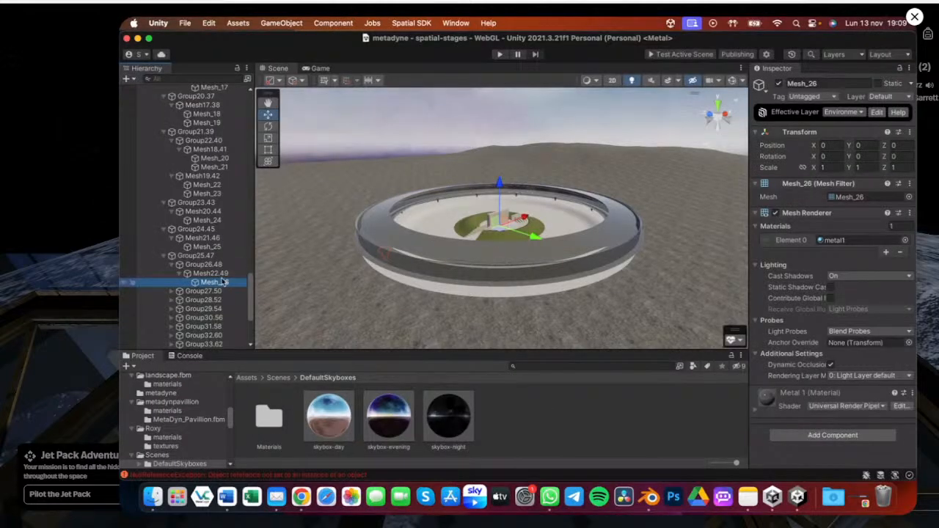
# Collapse the Group1.2 hierarchy and view the pavilion interior from above
pyautogui.scroll(-5, 222, 281)
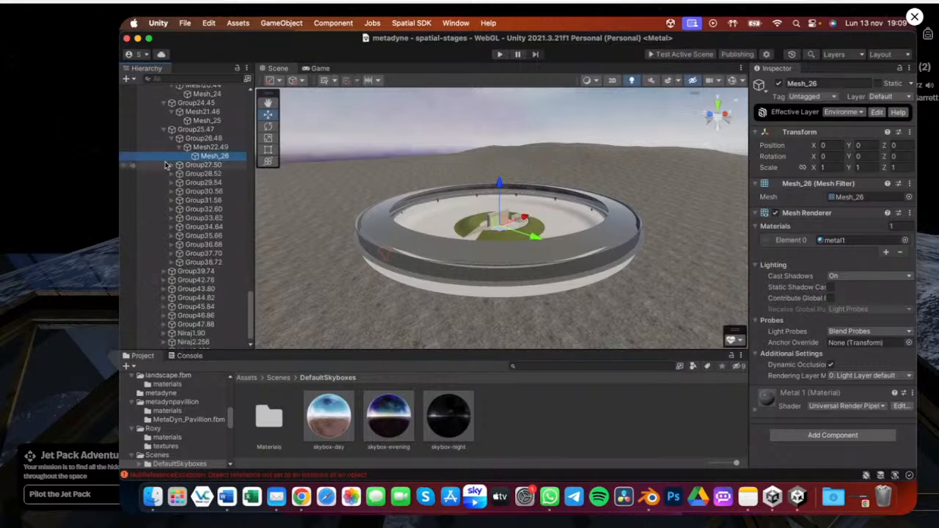
pyautogui.scroll(-1, 184, 180)
pyautogui.scroll(10, 203, 193)
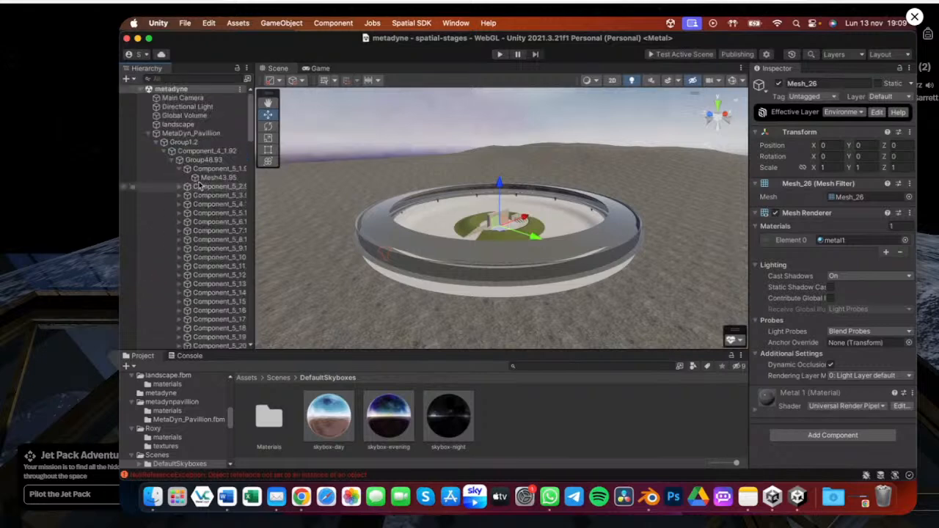
pyautogui.click(163, 142)
pyautogui.keyDown('alt'); pyautogui.moveTo(365, 130); pyautogui.dragTo(523, 210); pyautogui.keyUp('alt')
pyautogui.click(556, 118)
pyautogui.scroll(5, 506, 226)
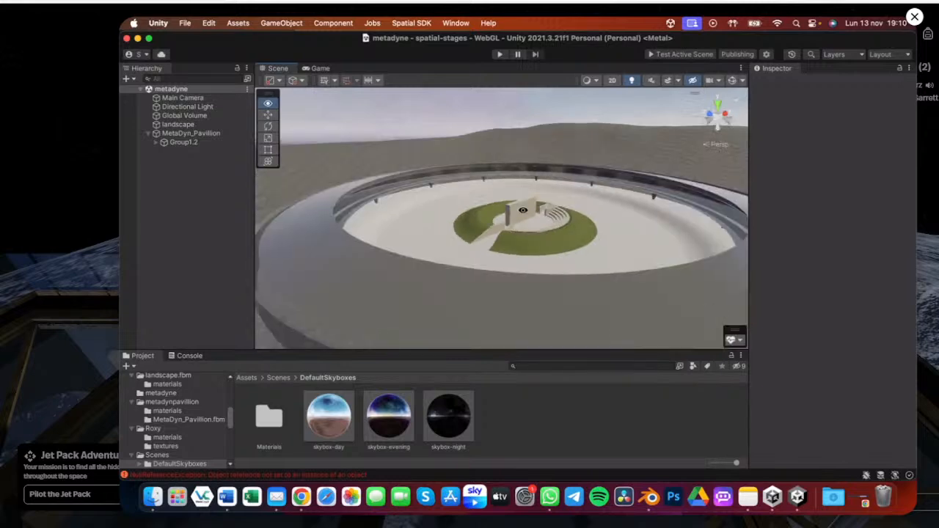
# Orbit and zoom around the pavilion to examine the ring and central stage from several angles
pyautogui.moveTo(523, 210); pyautogui.dragTo(517, 231, button='middle')
pyautogui.keyDown('alt'); pyautogui.moveTo(517, 231); pyautogui.dragTo(493, 219); pyautogui.keyUp('alt')
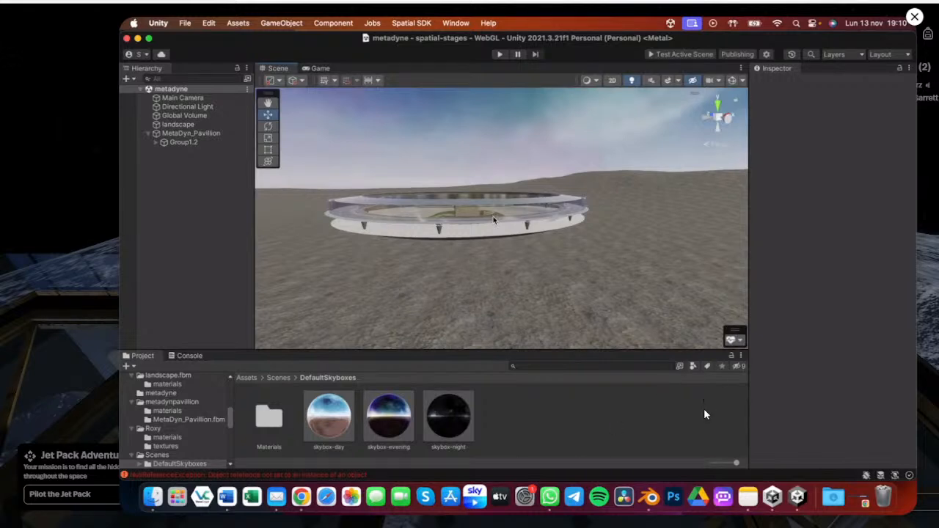
pyautogui.keyDown('alt'); pyautogui.moveTo(493, 218); pyautogui.dragTo(471, 208); pyautogui.keyUp('alt')
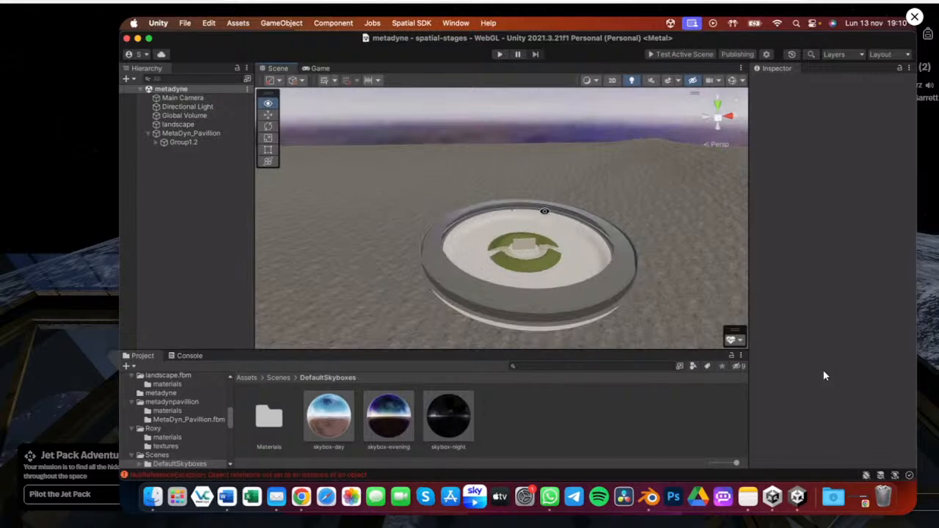
pyautogui.keyDown('alt'); pyautogui.scroll(5, 545, 211); pyautogui.keyUp('alt')
pyautogui.keyDown('alt'); pyautogui.moveTo(496, 287); pyautogui.dragTo(508, 243); pyautogui.keyUp('alt')
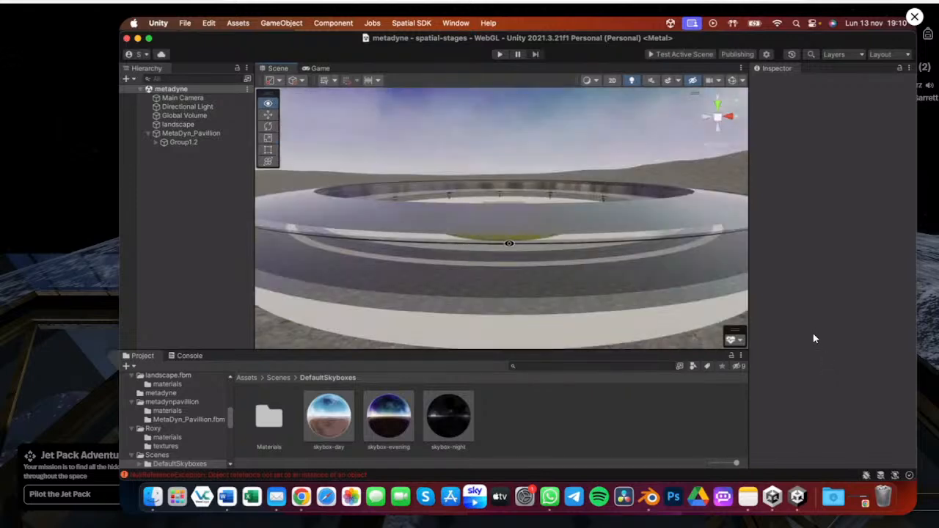
pyautogui.keyDown('alt'); pyautogui.scroll(5, 511, 211); pyautogui.keyUp('alt')
pyautogui.keyDown('alt'); pyautogui.scroll(4, 437, 228); pyautogui.keyUp('alt')
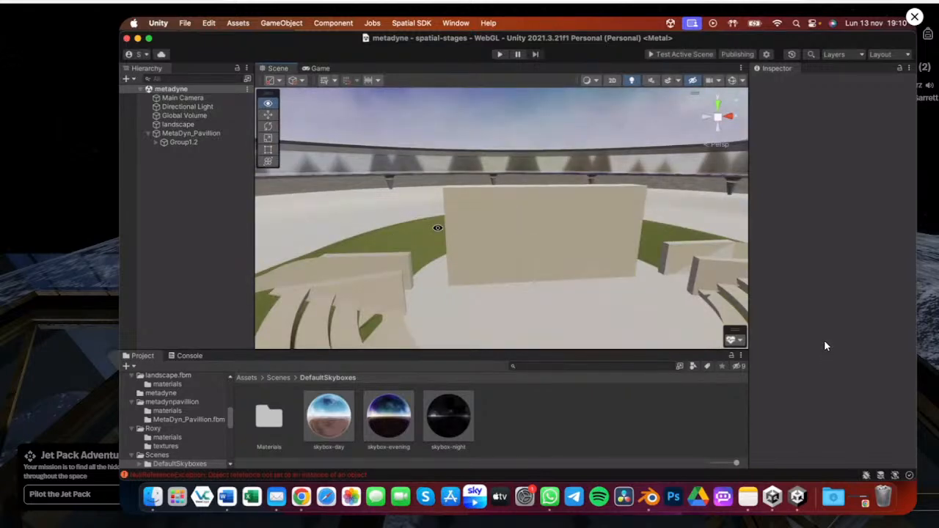
pyautogui.keyDown('alt'); pyautogui.scroll(-3, 433, 226); pyautogui.keyUp('alt')
pyautogui.keyDown('alt'); pyautogui.scroll(-4, 428, 224); pyautogui.keyUp('alt')
pyautogui.keyDown('alt'); pyautogui.scroll(-3, 429, 225); pyautogui.keyUp('alt')
pyautogui.keyDown('alt'); pyautogui.moveTo(428, 224); pyautogui.dragTo(515, 208); pyautogui.keyUp('alt')
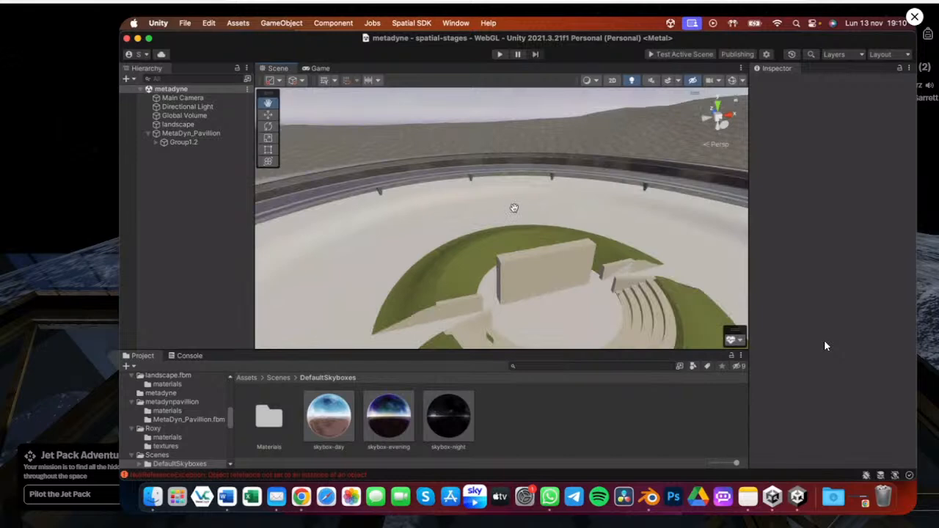
pyautogui.keyDown('alt'); pyautogui.scroll(-4, 479, 189); pyautogui.keyUp('alt')
pyautogui.keyDown('alt'); pyautogui.scroll(-4, 434, 200); pyautogui.keyUp('alt')
pyautogui.keyDown('alt'); pyautogui.moveTo(434, 200); pyautogui.dragTo(422, 180); pyautogui.keyUp('alt')
pyautogui.keyDown('alt'); pyautogui.scroll(3, 422, 180); pyautogui.keyUp('alt')
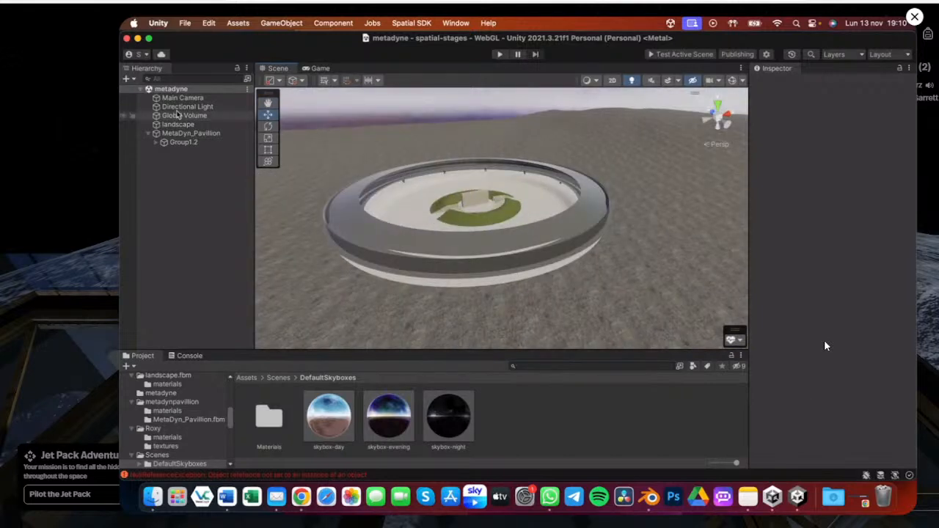
# Try changing the Directional Light's type to Spot
pyautogui.click(183, 107)
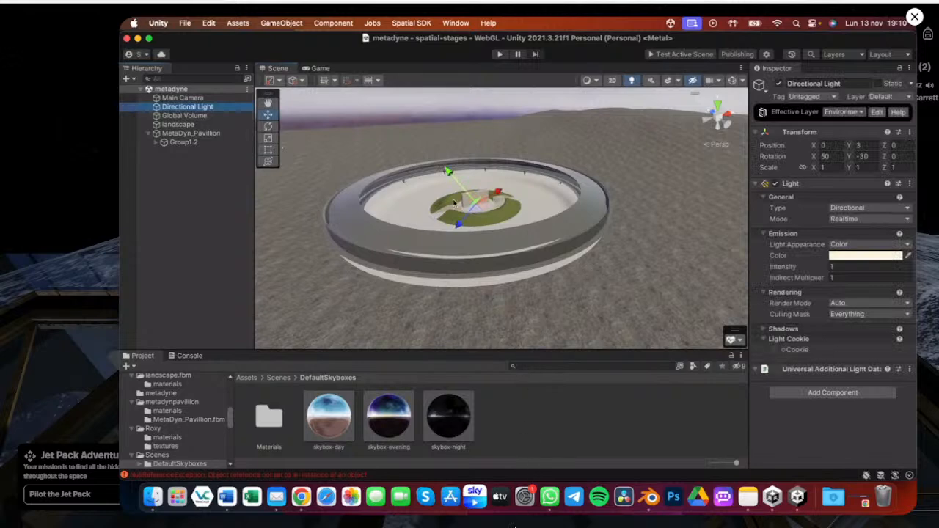
pyautogui.click(779, 84)
pyautogui.keyDown('alt'); pyautogui.moveTo(390, 253); pyautogui.dragTo(452, 182); pyautogui.keyUp('alt')
pyautogui.scroll(3, 453, 182)
pyautogui.click(186, 107)
pyautogui.click(779, 84)
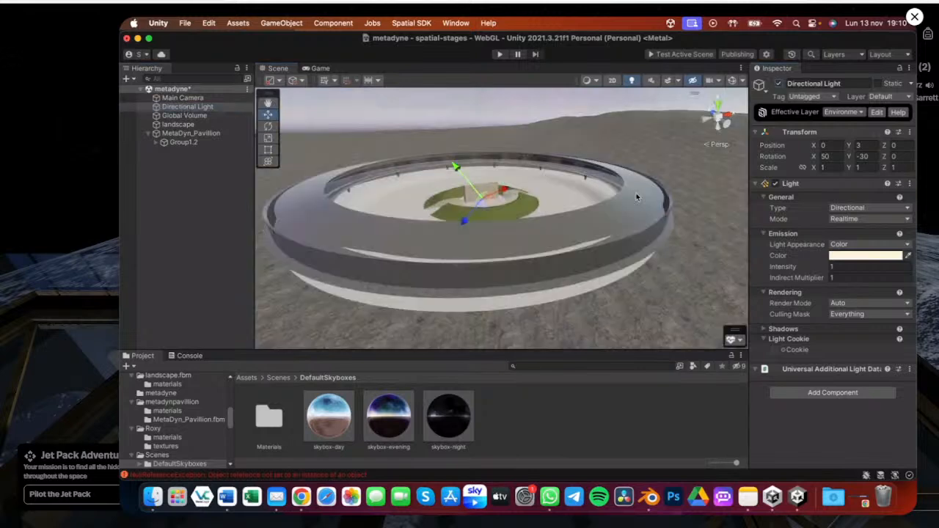
pyautogui.click(855, 221)
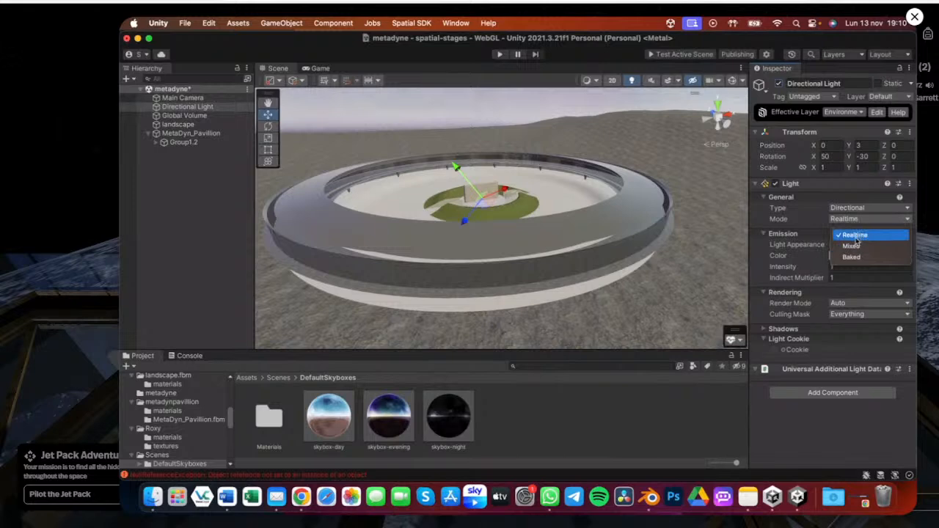
pyautogui.click(855, 236)
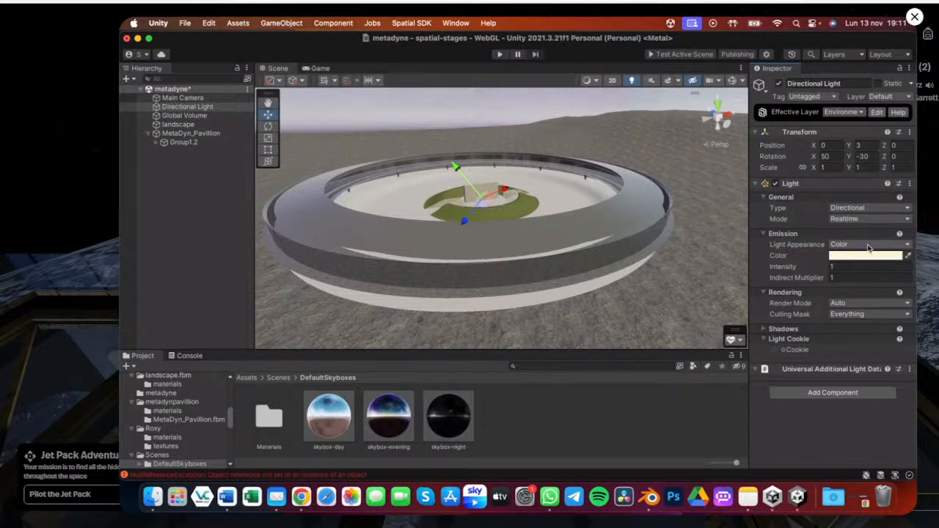
pyautogui.click(856, 212)
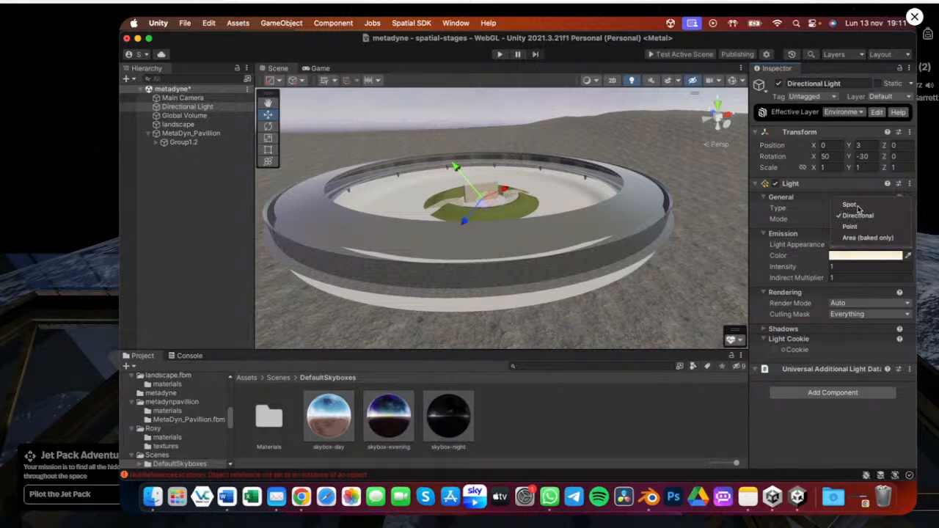
pyautogui.click(854, 205)
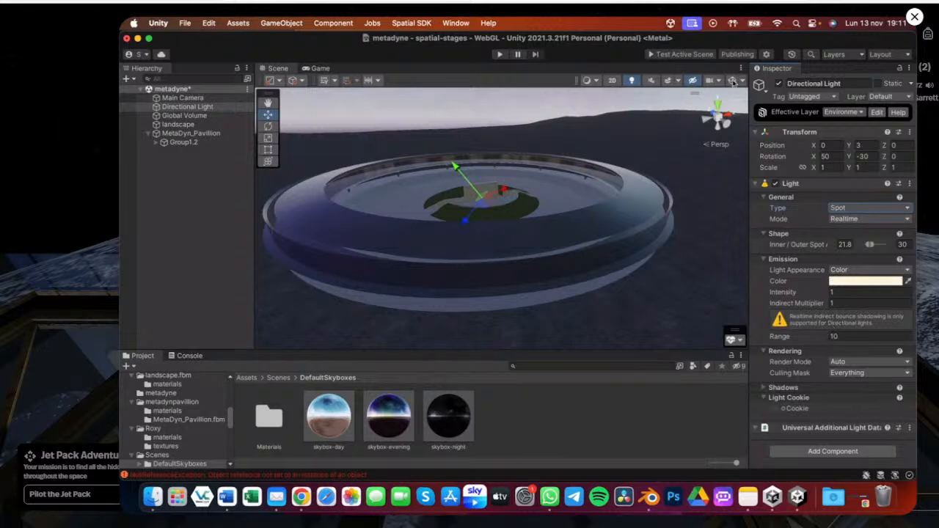
# Try the light as a Point light, switching its mode between Mixed and Baked
pyautogui.doubleClick(184, 107)
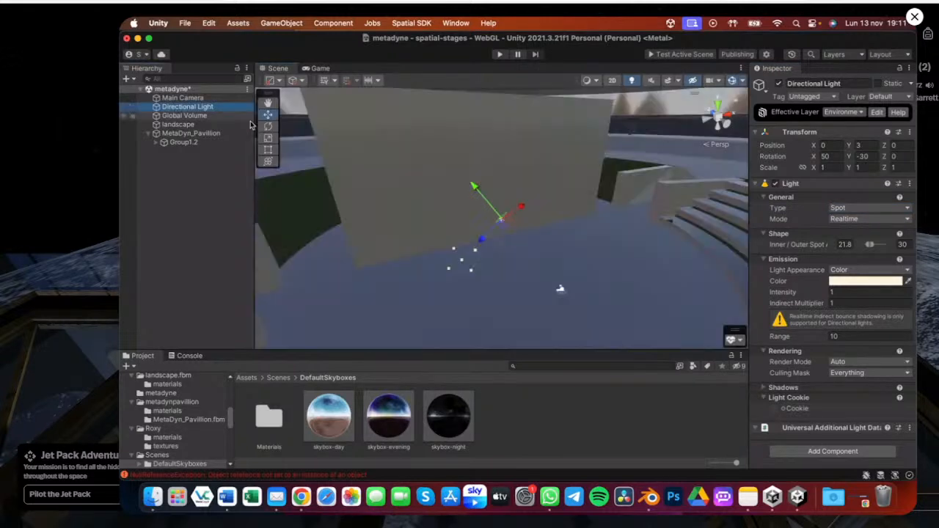
pyautogui.click(851, 209)
pyautogui.click(851, 235)
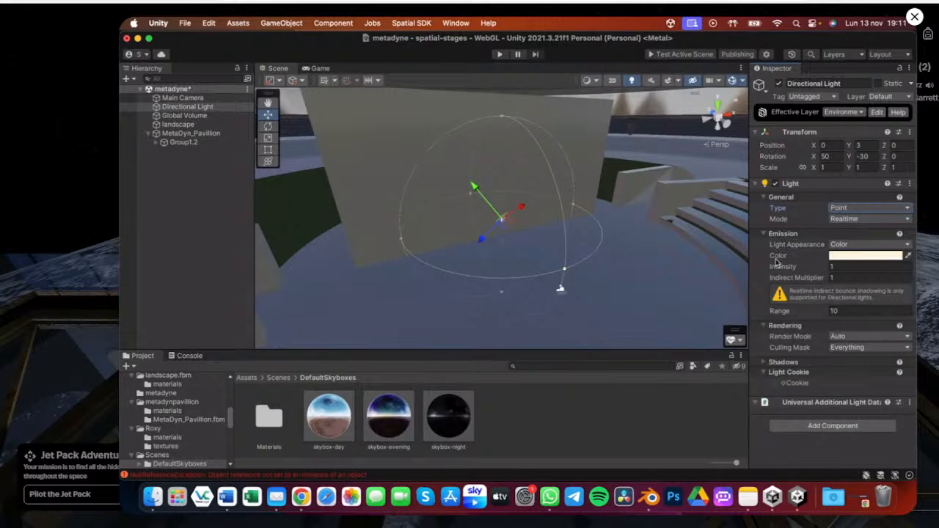
pyautogui.click(843, 221)
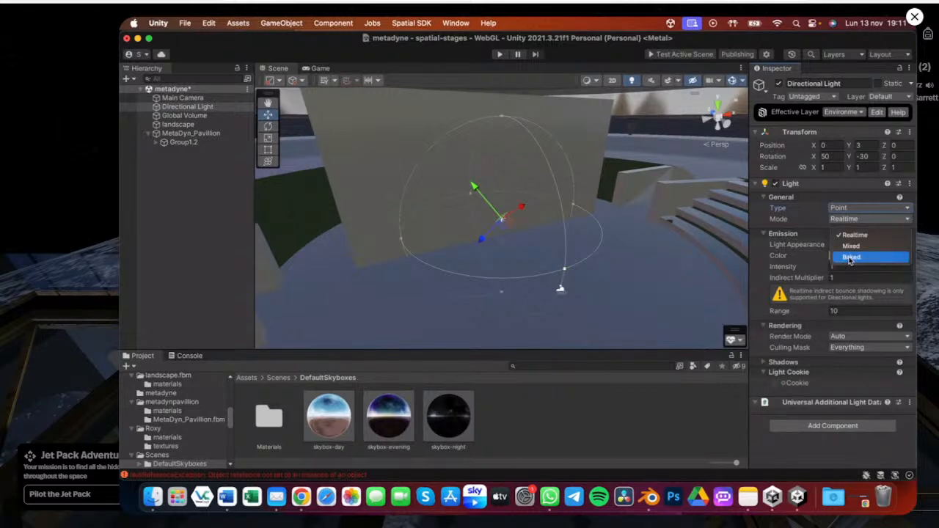
pyautogui.click(851, 246)
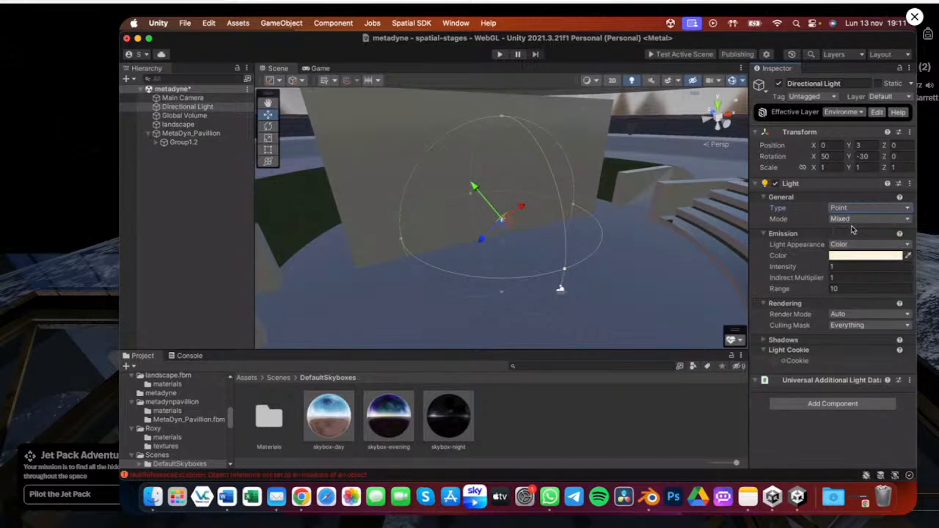
pyautogui.click(851, 220)
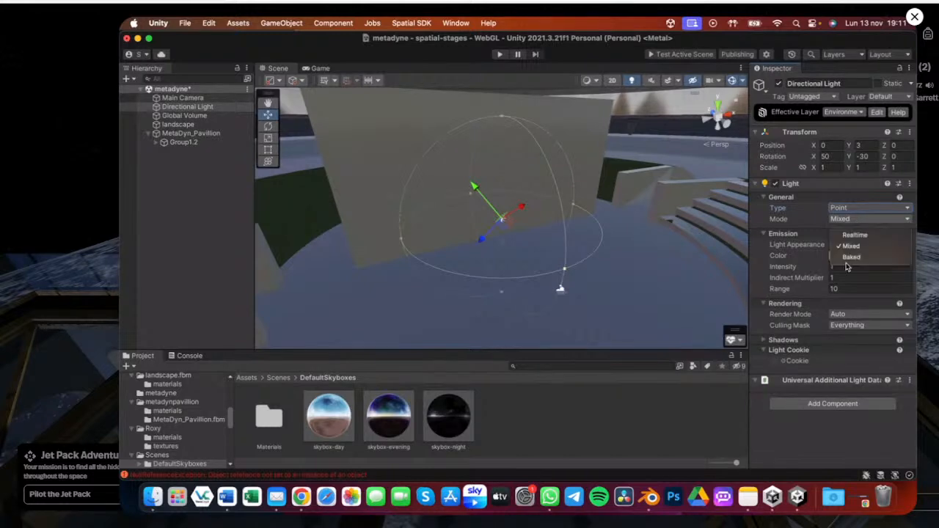
pyautogui.click(851, 258)
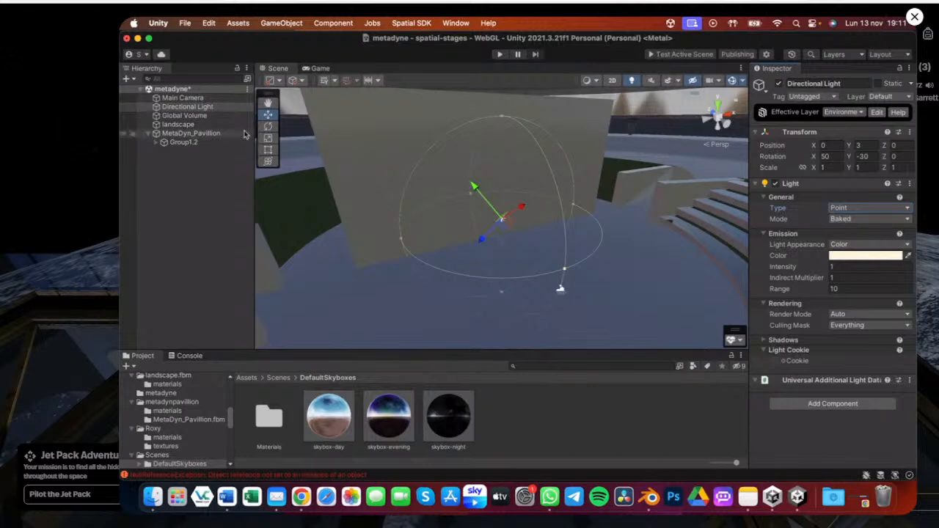
pyautogui.click(853, 218)
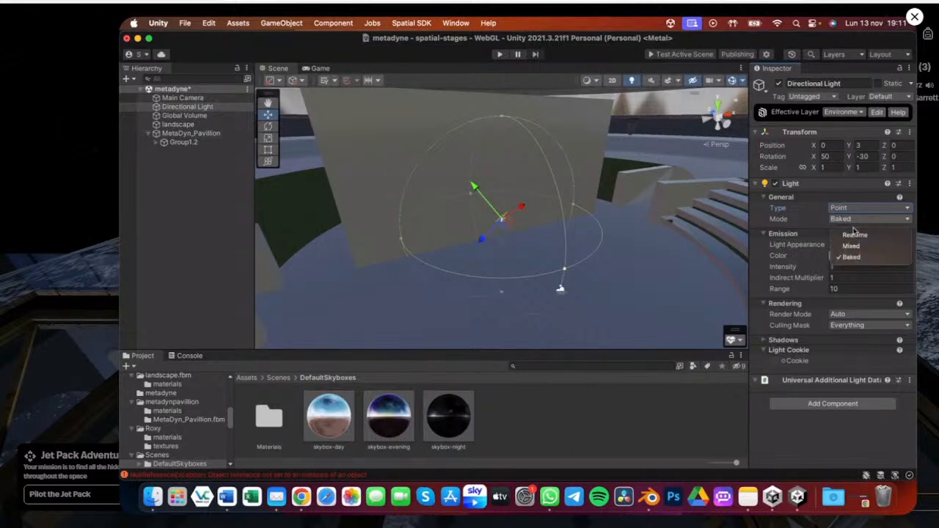
pyautogui.click(852, 245)
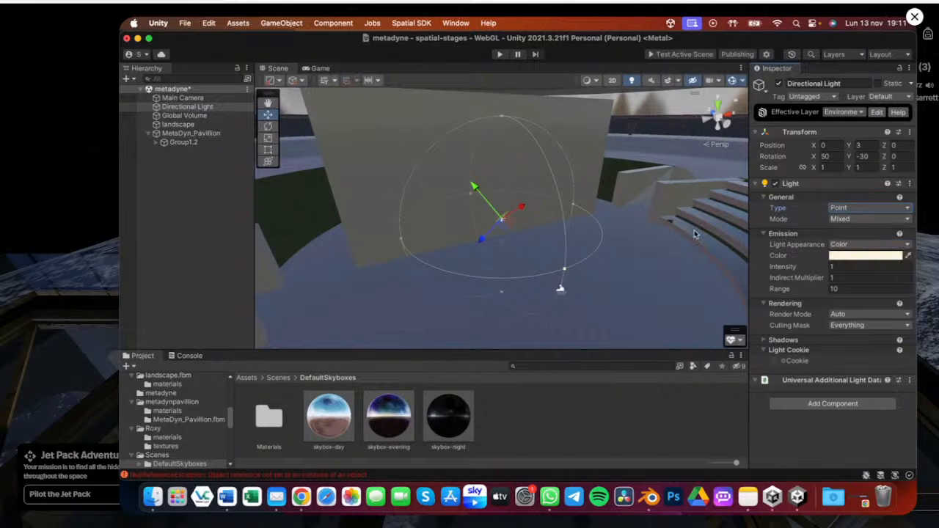
# Return the light to Directional type with Realtime mode
pyautogui.click(851, 208)
pyautogui.click(855, 208)
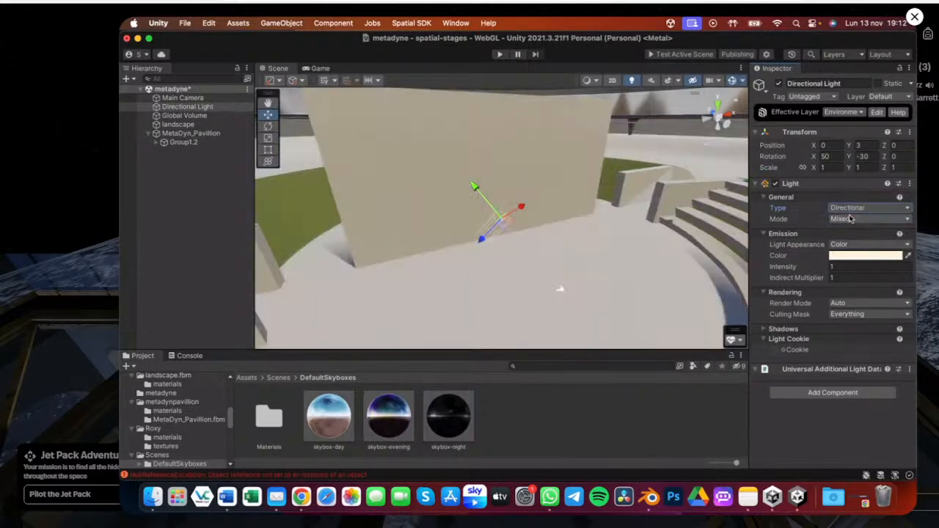
pyautogui.click(851, 218)
pyautogui.click(855, 234)
# Reorient the Directional Light with the Rotate tool
pyautogui.press('alt')
pyautogui.keyDown('alt'); pyautogui.scroll(-8, 527, 226); pyautogui.keyUp('alt')
pyautogui.keyDown('alt'); pyautogui.moveTo(542, 237); pyautogui.dragTo(582, 161); pyautogui.keyUp('alt')
pyautogui.click(268, 126)
pyautogui.moveTo(642, 116)
pyautogui.mouseDown()
pyautogui.moveTo(521, 190)
pyautogui.moveTo(701, 114)
pyautogui.moveTo(571, 170)
pyautogui.moveTo(515, 271)
pyautogui.moveTo(503, 200)
pyautogui.moveTo(401, 193)
pyautogui.moveTo(417, 215)
pyautogui.mouseUp()
# Select and frame the Mesh_27 support pillar under the ring, then look around the pavilion
pyautogui.click(429, 163)
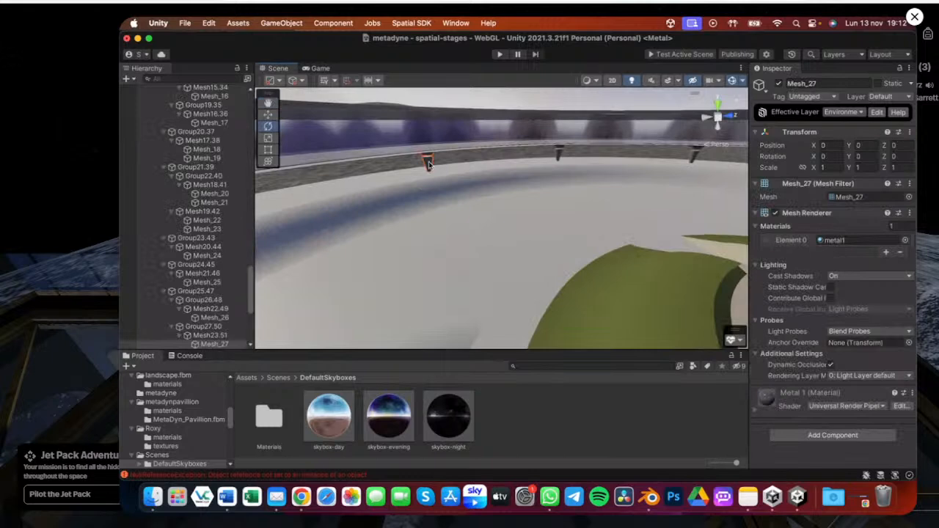
pyautogui.doubleClick(228, 345)
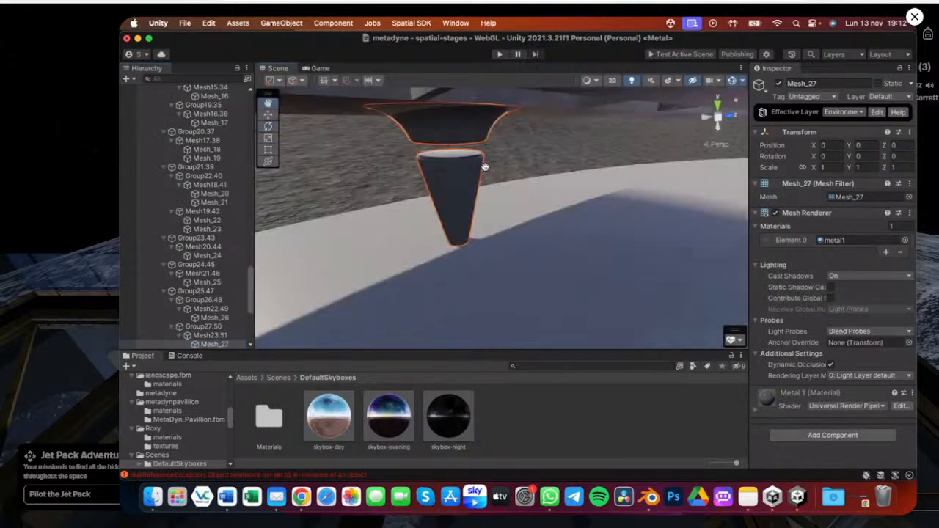
pyautogui.scroll(-5, 485, 167)
pyautogui.scroll(-5, 485, 211)
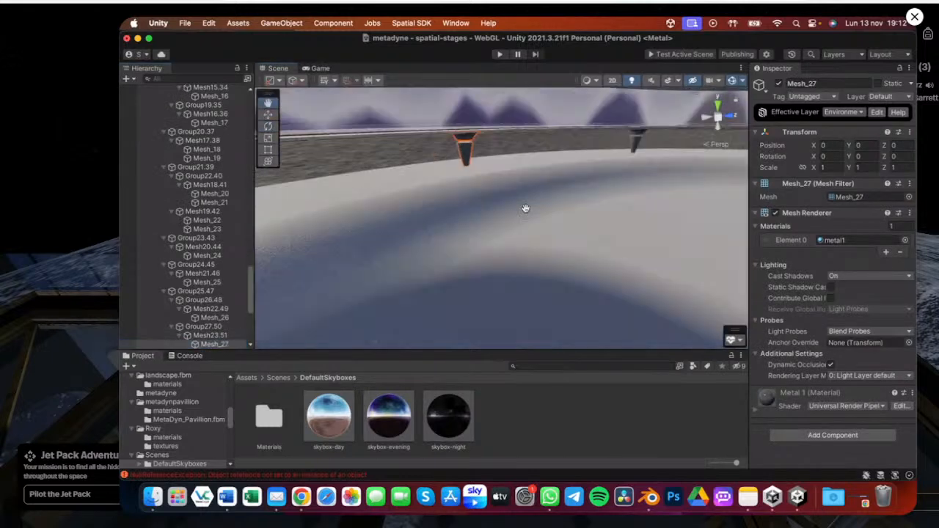
pyautogui.moveTo(525, 208); pyautogui.dragTo(489, 214, button='right')
pyautogui.scroll(-8, 530, 241)
pyautogui.keyDown('alt'); pyautogui.moveTo(568, 270); pyautogui.dragTo(543, 213); pyautogui.keyUp('alt')
pyautogui.scroll(10, 198, 146)
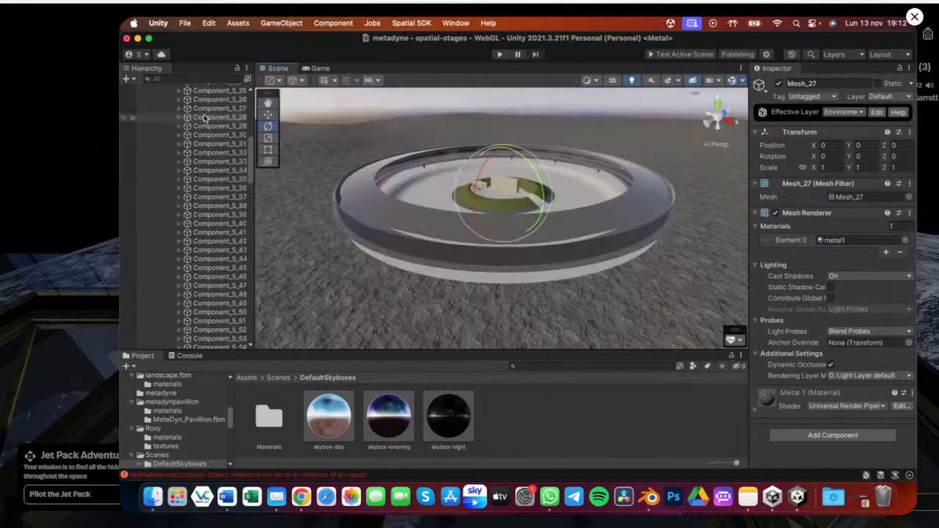
pyautogui.scroll(10, 191, 111)
# Save the scene and adjust the Directional Light's colour in the colour picker
pyautogui.press('super+s')
pyautogui.click(179, 107)
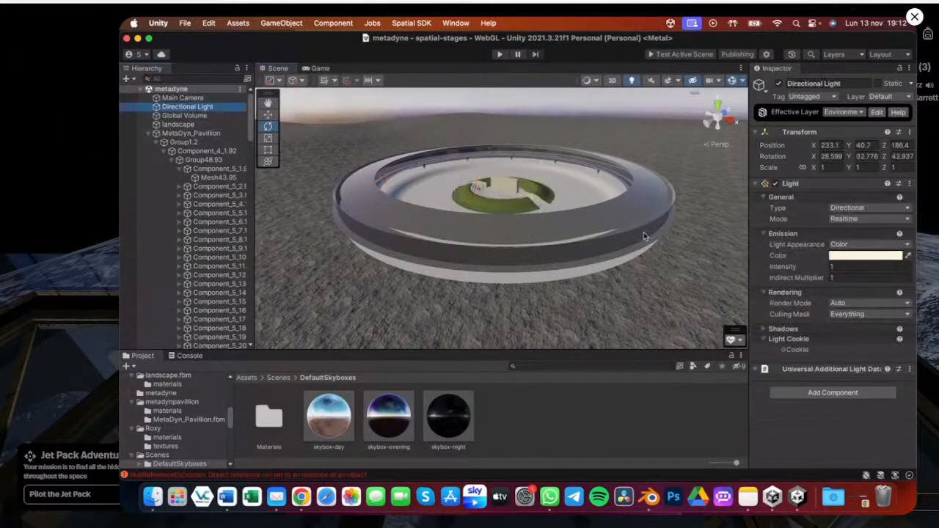
pyautogui.click(844, 256)
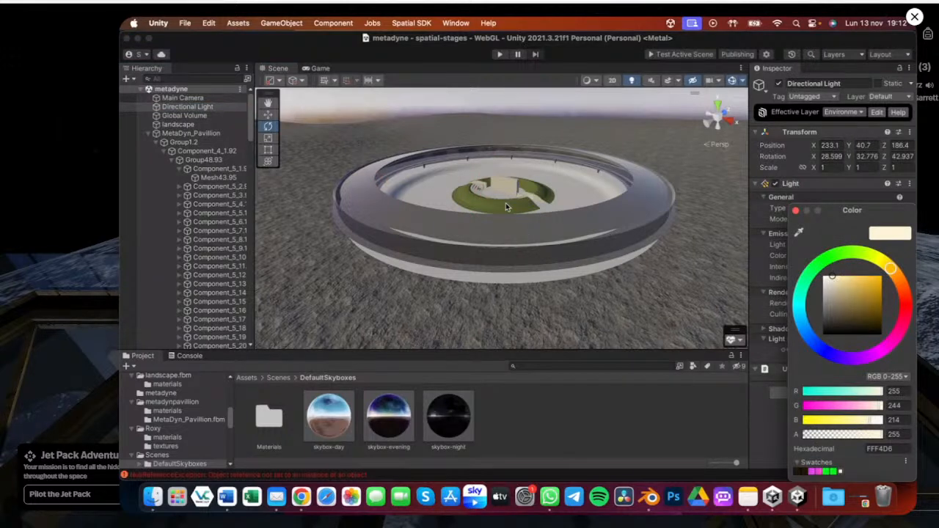
pyautogui.click(831, 278)
pyautogui.moveTo(831, 278)
pyautogui.mouseDown()
pyautogui.moveTo(829, 299)
pyautogui.moveTo(835, 286)
pyautogui.mouseUp()
pyautogui.click(796, 210)
# Select and frame the central marble wall, Mesh_25, to view it from the stage
pyautogui.keyDown('alt'); pyautogui.moveTo(433, 218); pyautogui.dragTo(447, 186); pyautogui.keyUp('alt')
pyautogui.scroll(5, 538, 188)
pyautogui.click(447, 185)
pyautogui.click(193, 344)
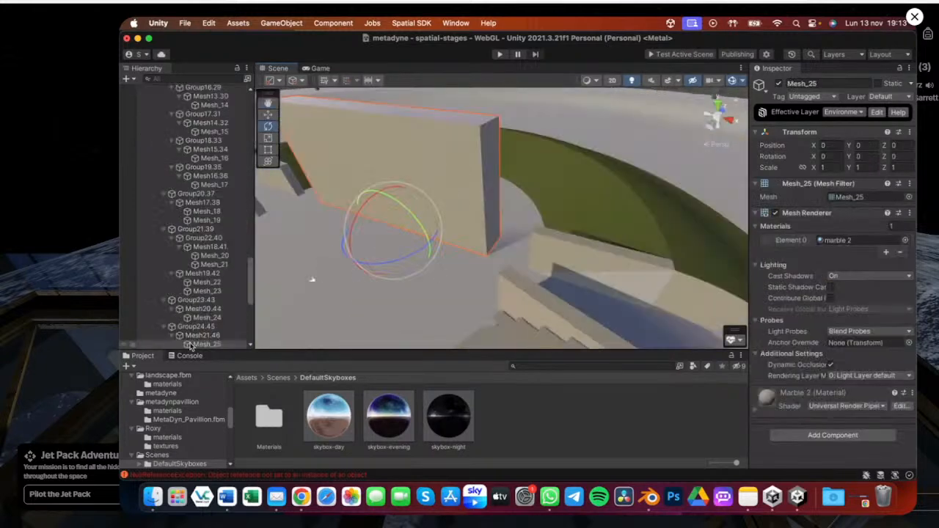
pyautogui.doubleClick(192, 344)
pyautogui.keyDown('alt'); pyautogui.moveTo(469, 264); pyautogui.dragTo(544, 221); pyautogui.keyUp('alt')
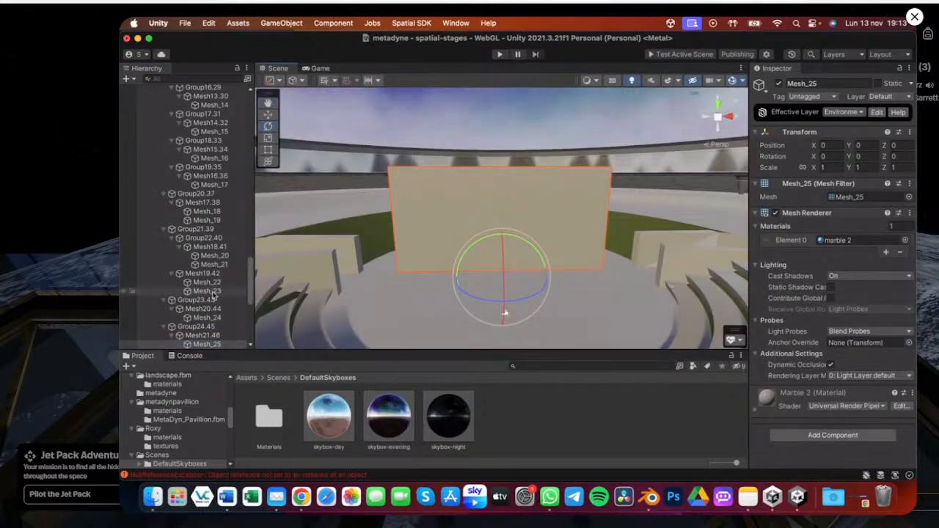
pyautogui.scroll(-10, 214, 294)
pyautogui.scroll(15, 227, 104)
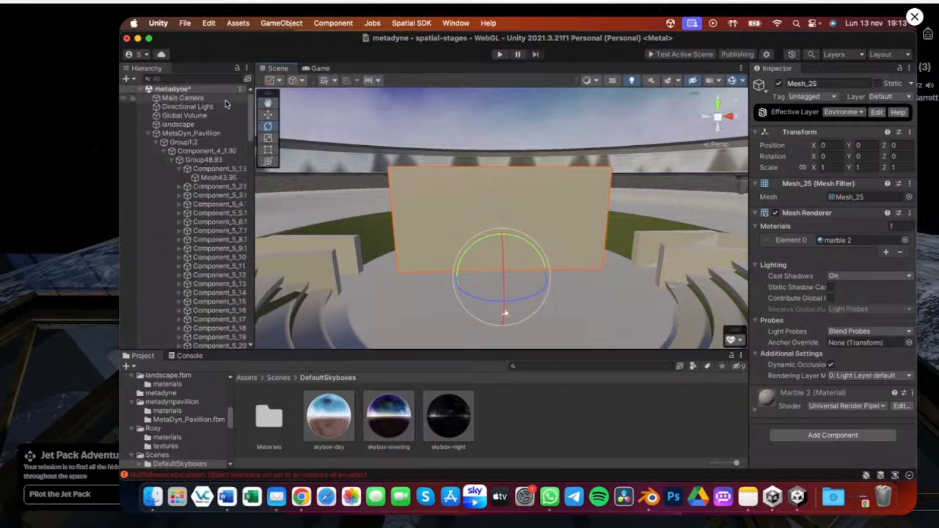
# Add a Point Light to the scene as a new light object
pyautogui.click(239, 90)
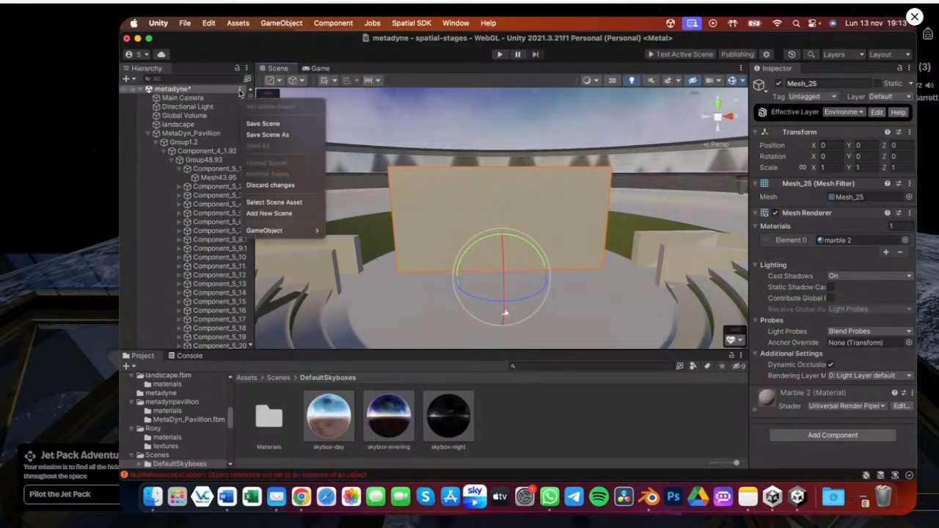
pyautogui.moveTo(297, 232)
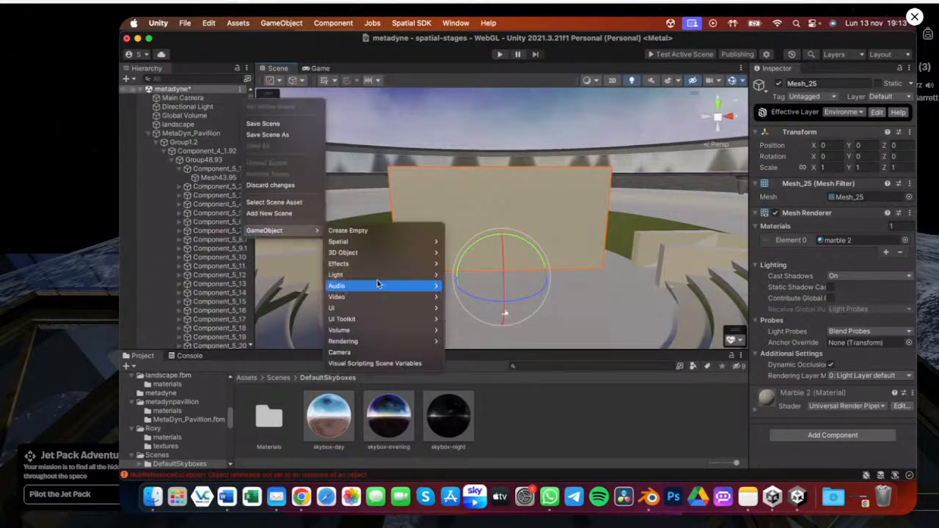
pyautogui.moveTo(382, 275)
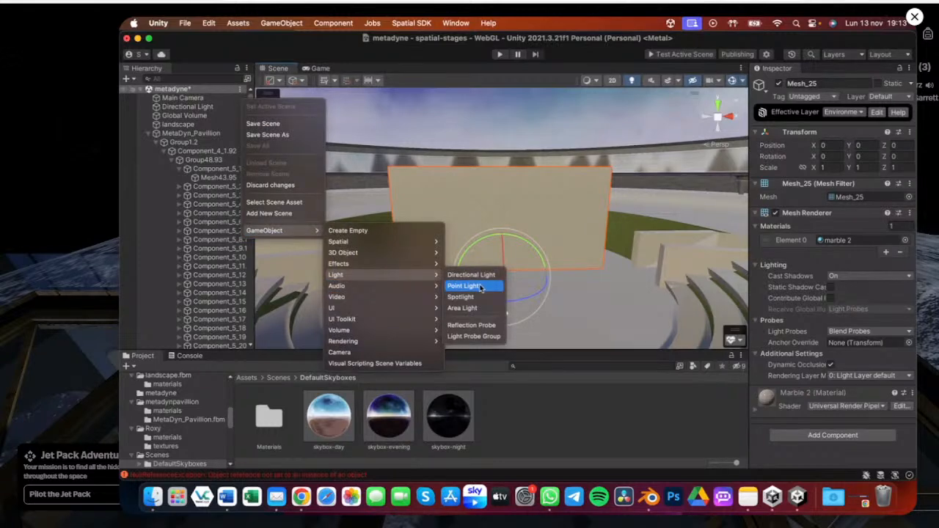
pyautogui.click(481, 287)
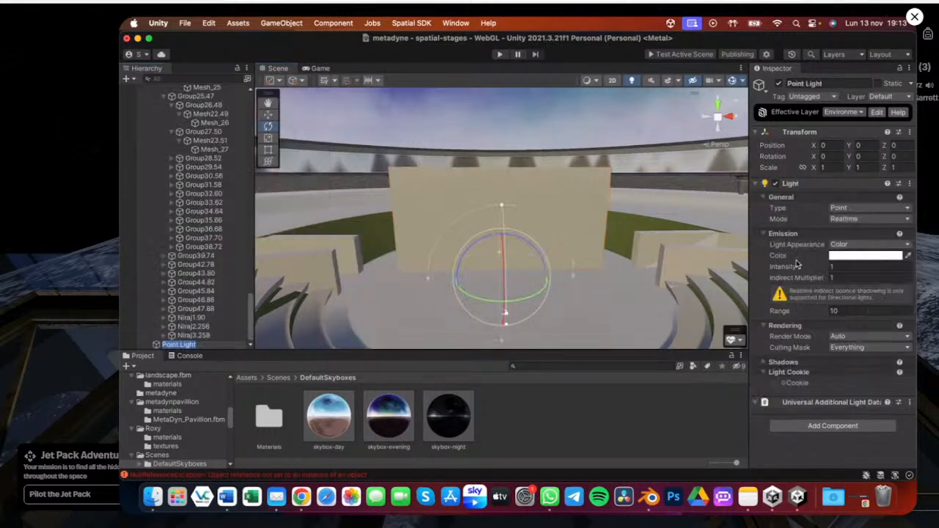
# Set the Point Light's mode to Mixed
pyautogui.click(853, 219)
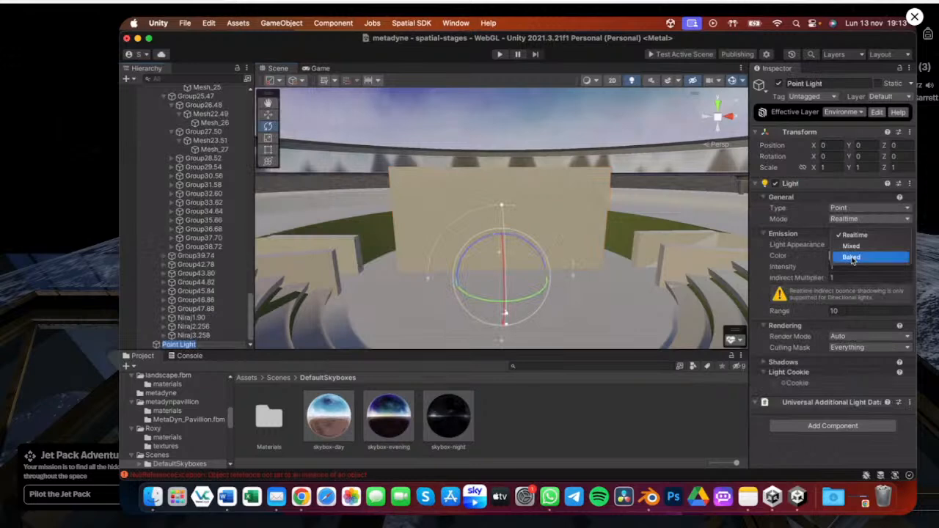
pyautogui.click(853, 258)
pyautogui.click(852, 221)
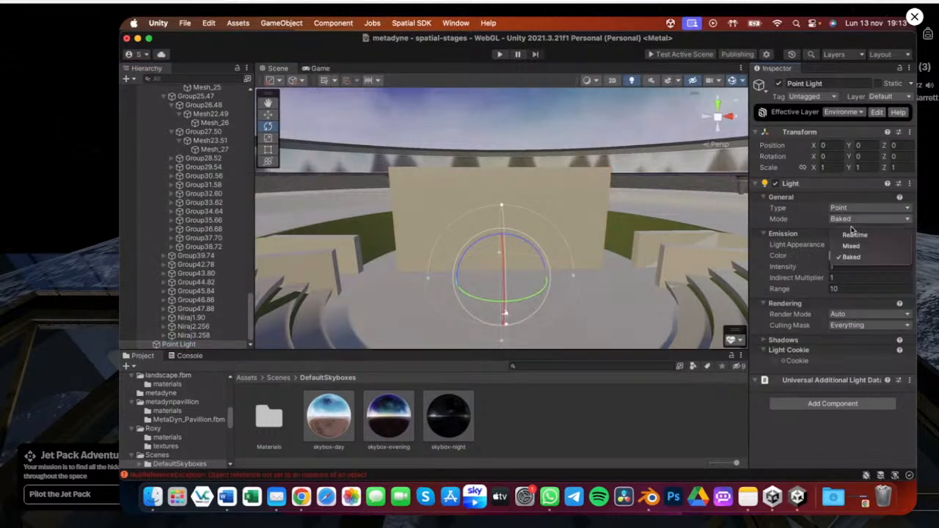
pyautogui.click(851, 246)
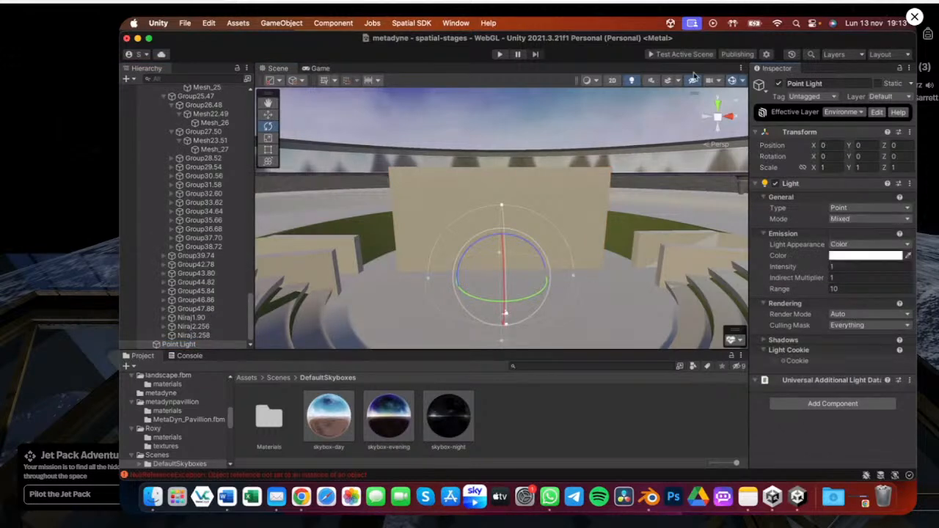
# Move the Point Light above the stage in front of the marble wall, to about Y 6.83 and Z -9.1
pyautogui.press('w')
pyautogui.moveTo(502, 236); pyautogui.dragTo(506, 131)
pyautogui.moveTo(542, 173)
pyautogui.mouseDown()
pyautogui.moveTo(527, 173)
pyautogui.moveTo(556, 180)
pyautogui.mouseUp()
pyautogui.press('super+z')
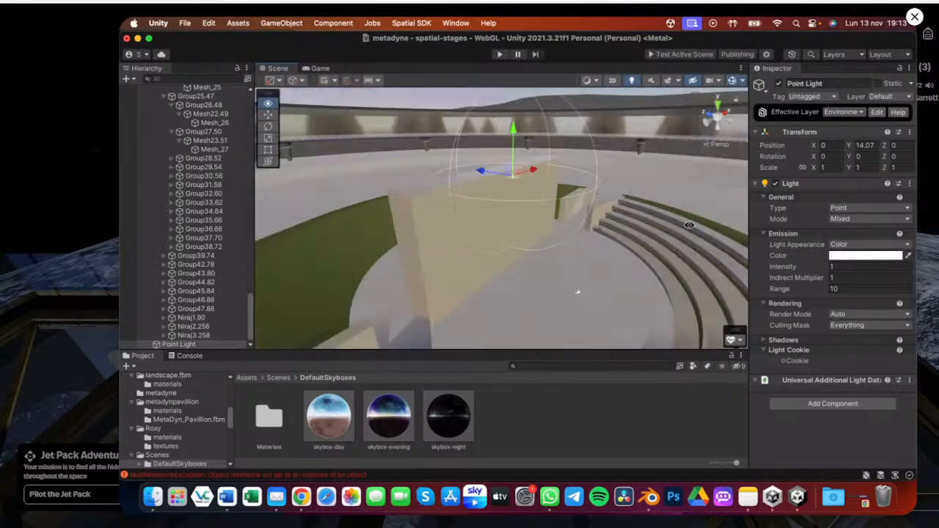
pyautogui.moveTo(513, 128); pyautogui.dragTo(502, 184)
# Set the Point Light's range to 20
pyautogui.keyDown('alt'); pyautogui.scroll(-5, 463, 268); pyautogui.keyUp('alt')
pyautogui.click(855, 287)
pyautogui.write('20')
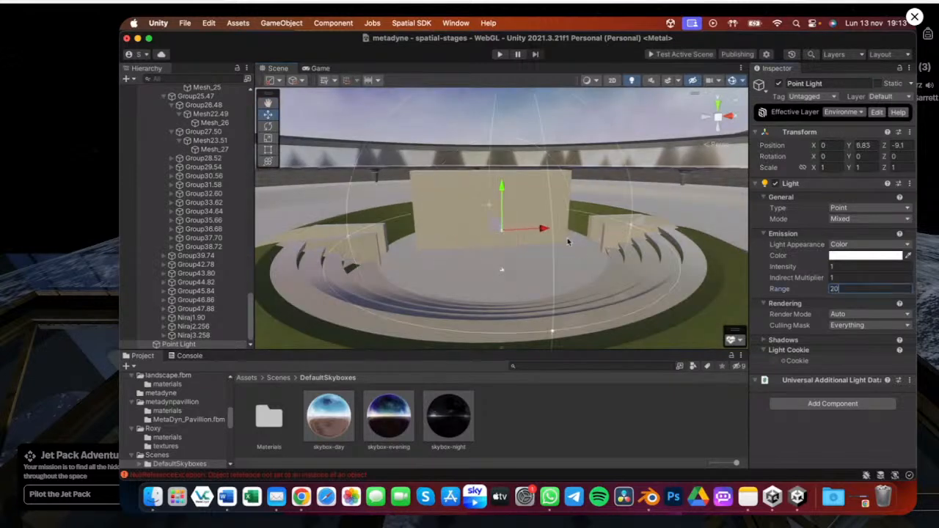
# Set the Point Light's intensity to 5
pyautogui.keyDown('alt'); pyautogui.moveTo(531, 318); pyautogui.dragTo(783, 266); pyautogui.keyUp('alt')
pyautogui.click(843, 269)
pyautogui.write('5')
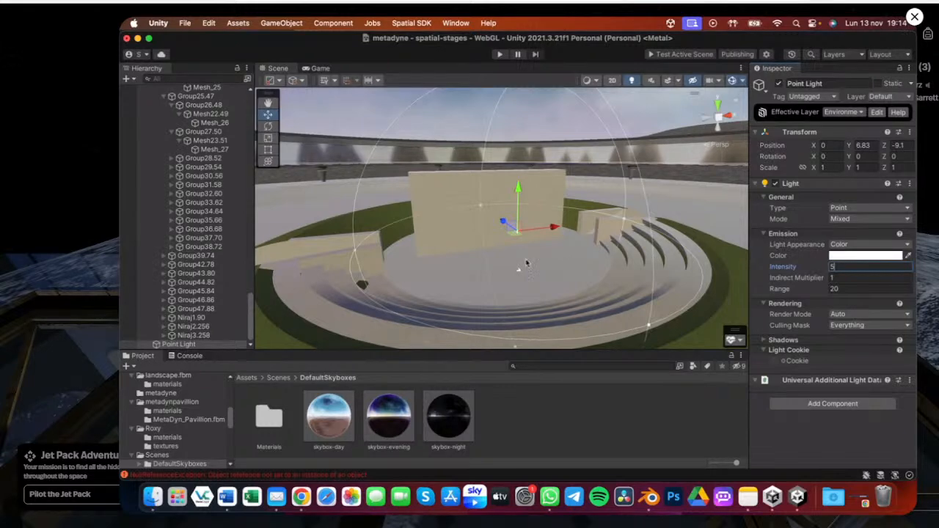
# Orbit around the stage and marble wall to inspect the Point Light's effect on the scene
pyautogui.keyDown('alt'); pyautogui.moveTo(505, 252); pyautogui.dragTo(357, 238); pyautogui.keyUp('alt')
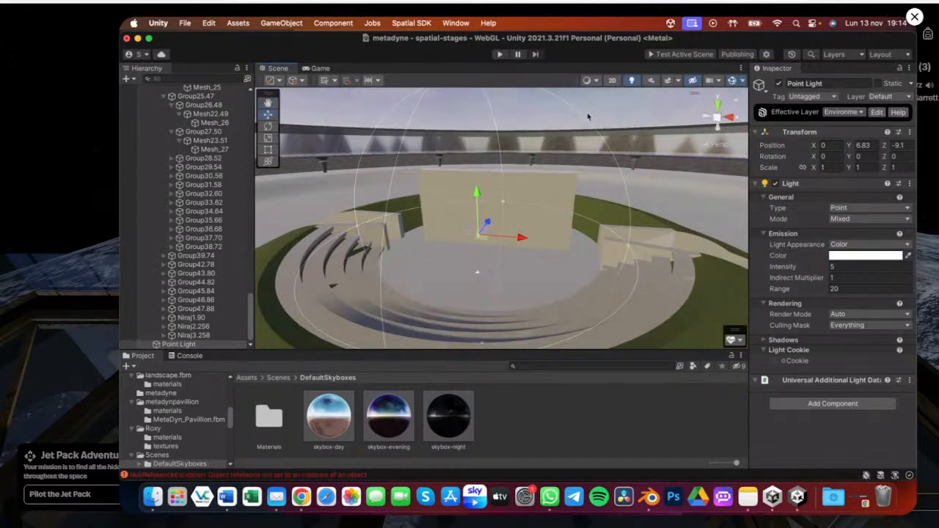
pyautogui.click(588, 116)
pyautogui.keyDown('alt'); pyautogui.scroll(4, 475, 246); pyautogui.keyUp('alt')
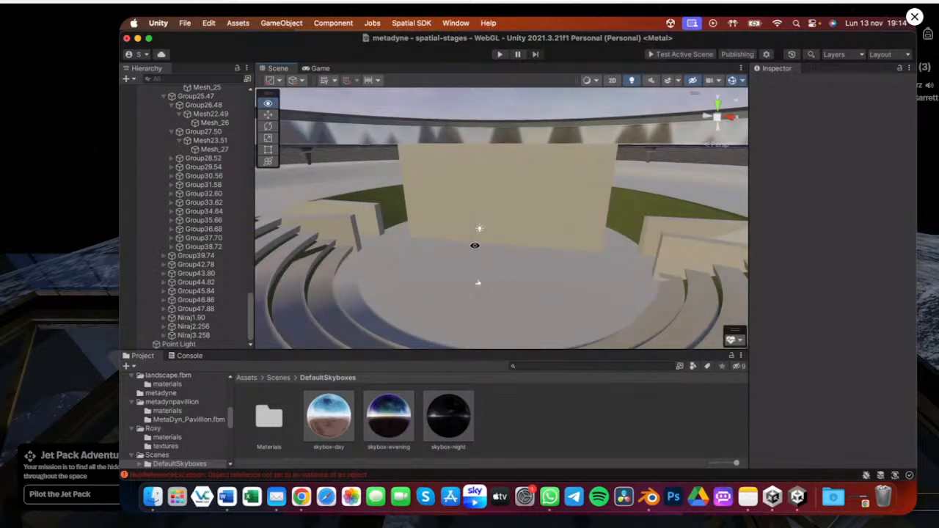
pyautogui.keyDown('alt'); pyautogui.scroll(4, 471, 246); pyautogui.keyUp('alt')
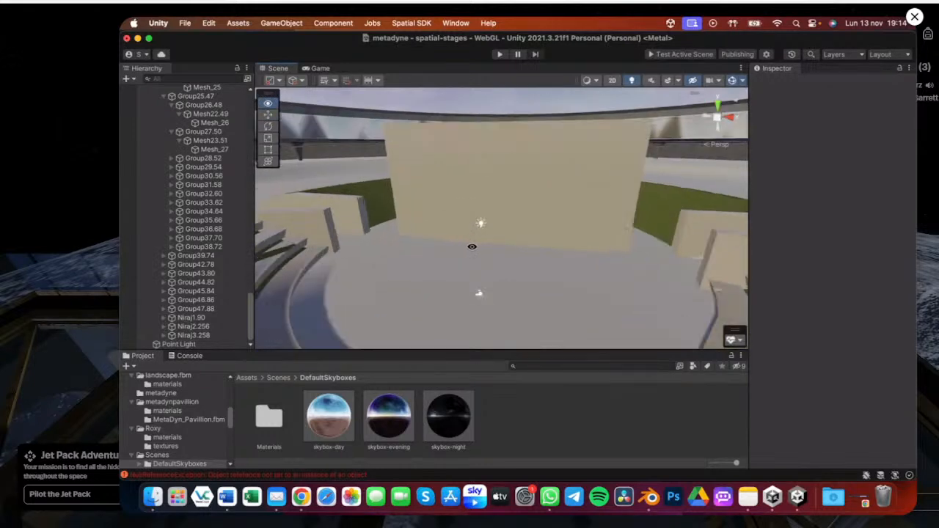
pyautogui.keyDown('alt'); pyautogui.moveTo(452, 247); pyautogui.dragTo(523, 241); pyautogui.keyUp('alt')
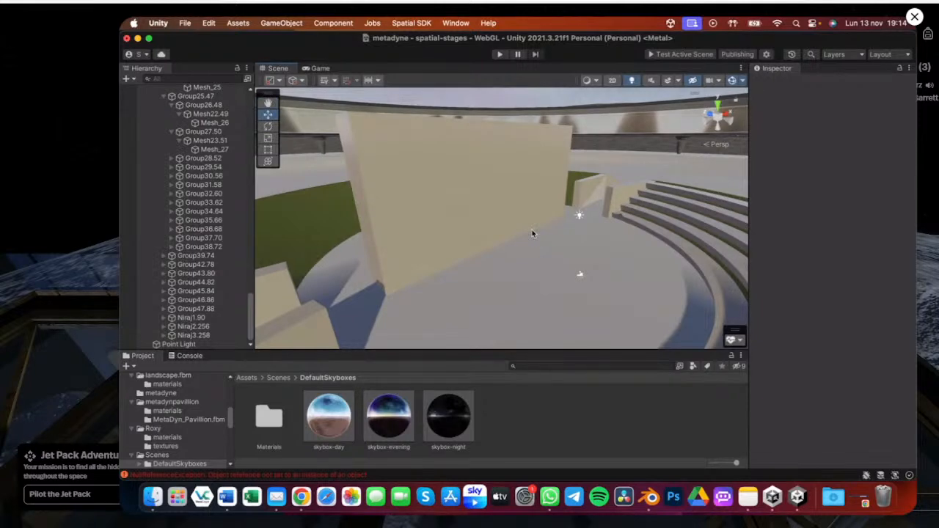
pyautogui.press('alt')
pyautogui.keyDown('alt'); pyautogui.moveTo(579, 231); pyautogui.dragTo(525, 156); pyautogui.keyUp('alt')
pyautogui.keyDown('alt'); pyautogui.scroll(-10, 508, 219); pyautogui.keyUp('alt')
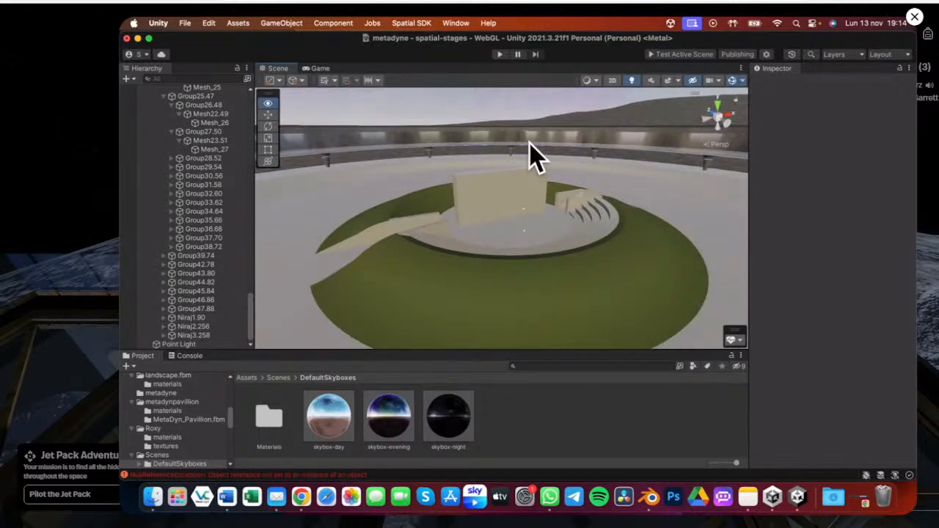
pyautogui.keyDown('alt'); pyautogui.moveTo(480, 191); pyautogui.dragTo(588, 204); pyautogui.keyUp('alt')
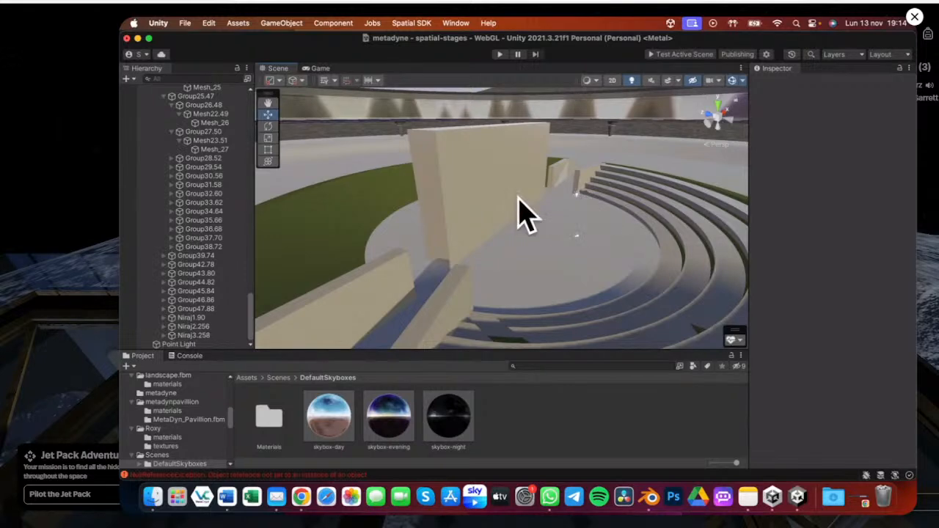
pyautogui.press('alt')
pyautogui.keyDown('alt'); pyautogui.moveTo(599, 227); pyautogui.dragTo(537, 218); pyautogui.keyUp('alt')
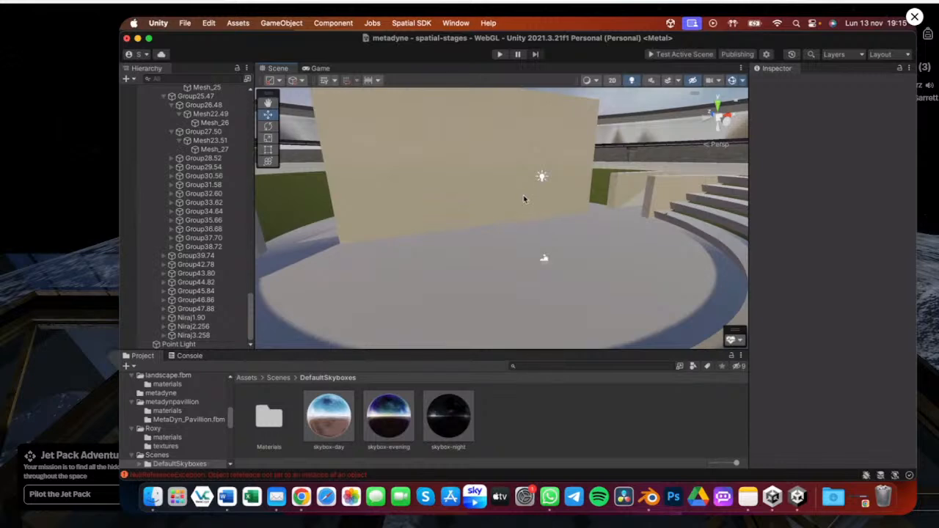
pyautogui.keyDown('alt'); pyautogui.moveTo(518, 201); pyautogui.dragTo(360, 220); pyautogui.keyUp('alt')
pyautogui.keyDown('alt'); pyautogui.moveTo(509, 253); pyautogui.dragTo(590, 241); pyautogui.keyUp('alt')
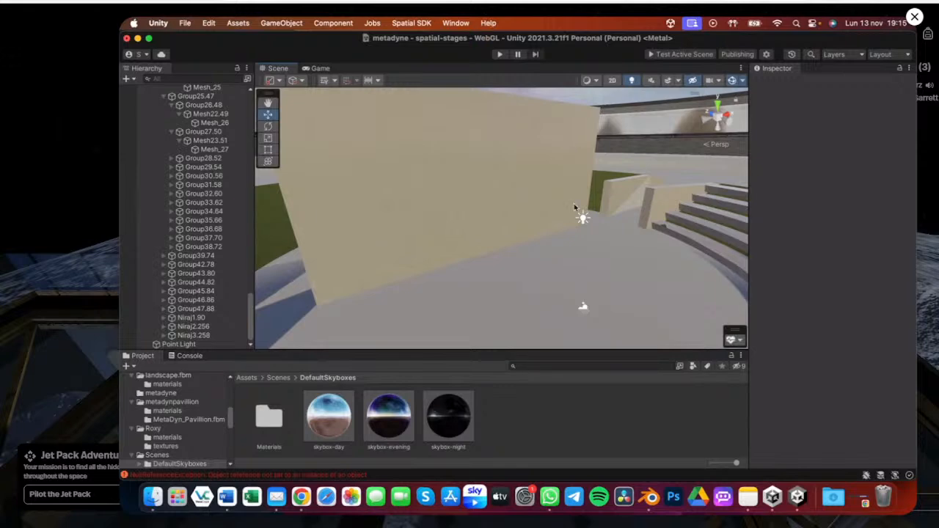
pyautogui.hotkey('ctrl', 'Up')
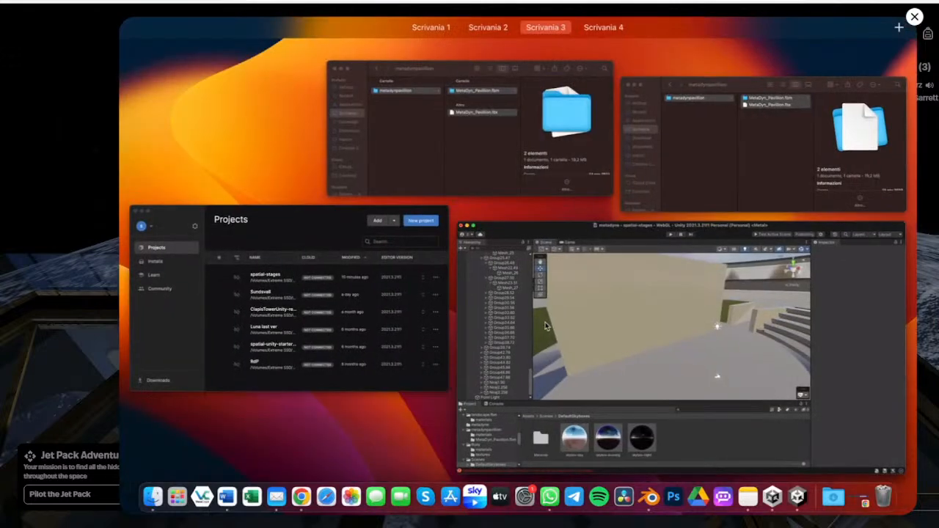
pyautogui.click(545, 326)
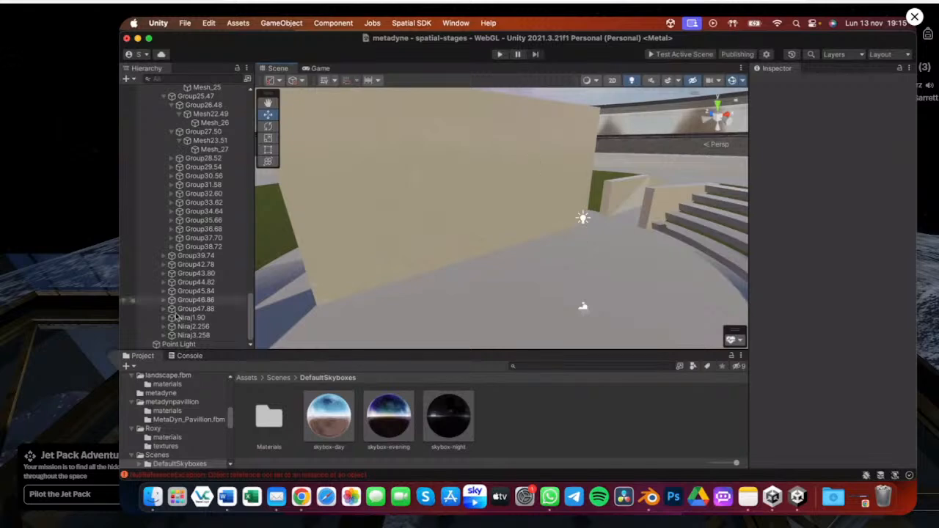
# Disable the Point Light to compare the stage lighting without it
pyautogui.click(178, 344)
pyautogui.click(781, 83)
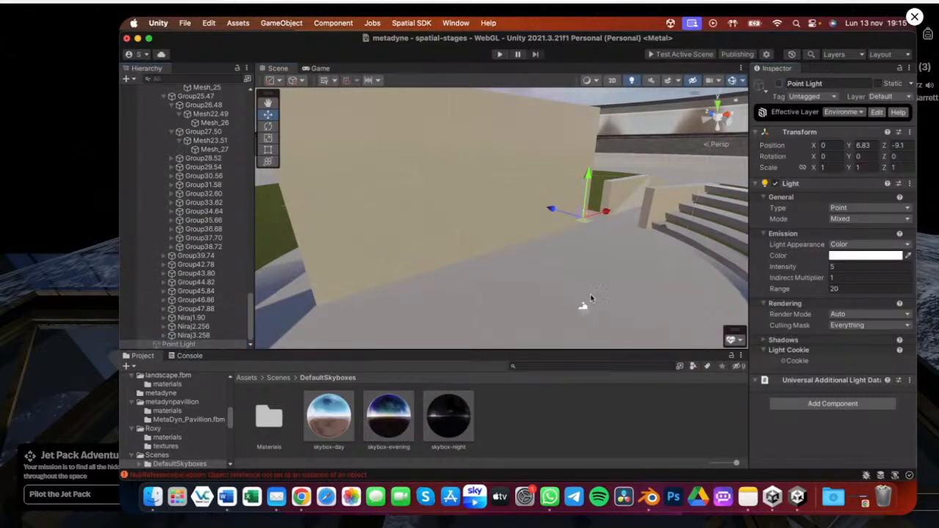
pyautogui.keyDown('alt'); pyautogui.moveTo(591, 299); pyautogui.dragTo(376, 268); pyautogui.keyUp('alt')
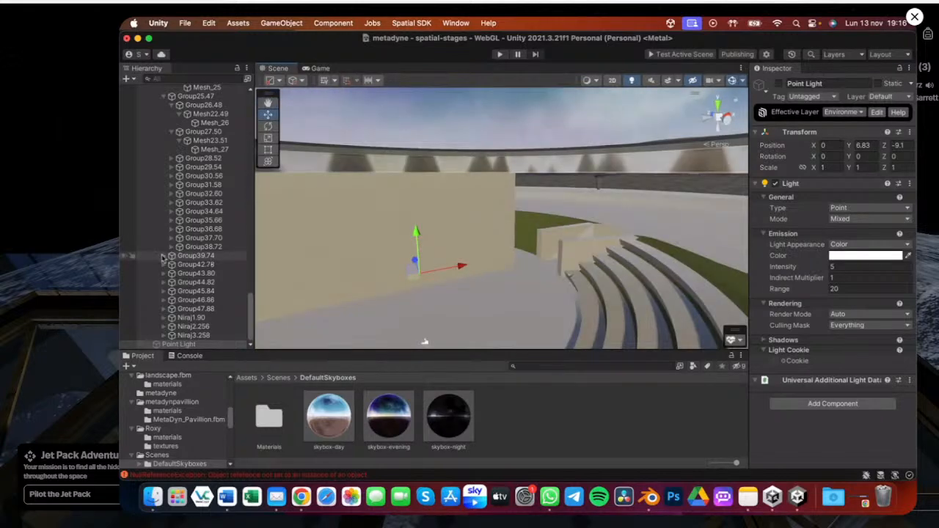
# Select the grass ring mesh, Mesh_20, and view it around the pavilion
pyautogui.scroll(10, 165, 178)
pyautogui.scroll(15, 165, 176)
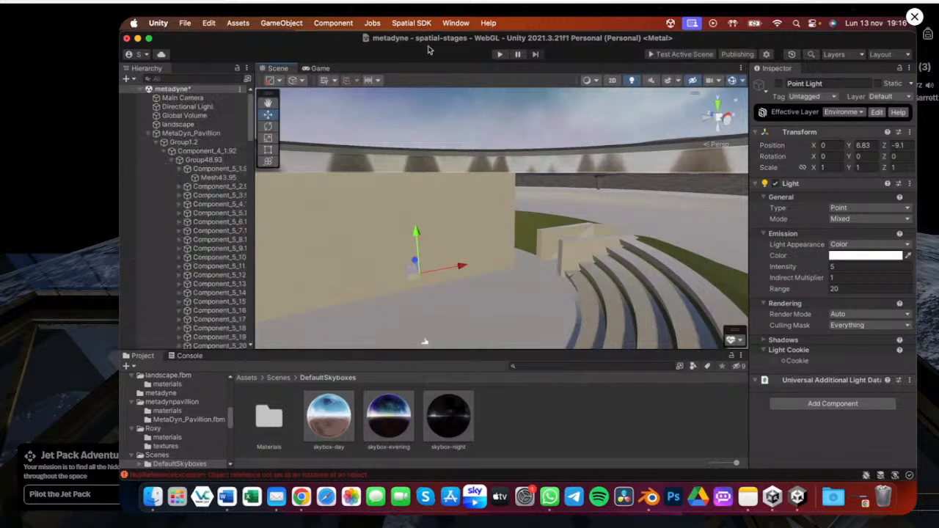
pyautogui.keyDown('alt'); pyautogui.moveTo(440, 213); pyautogui.dragTo(437, 243); pyautogui.keyUp('alt')
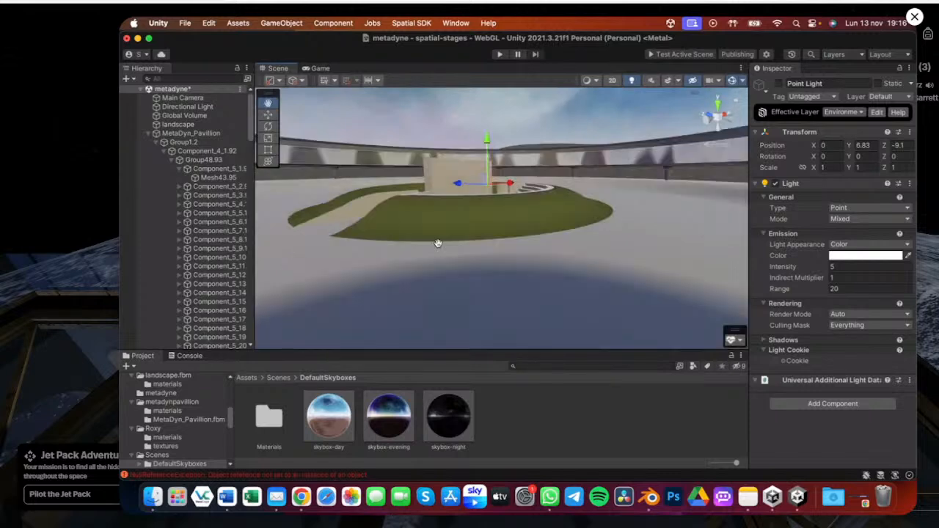
pyautogui.click(433, 221)
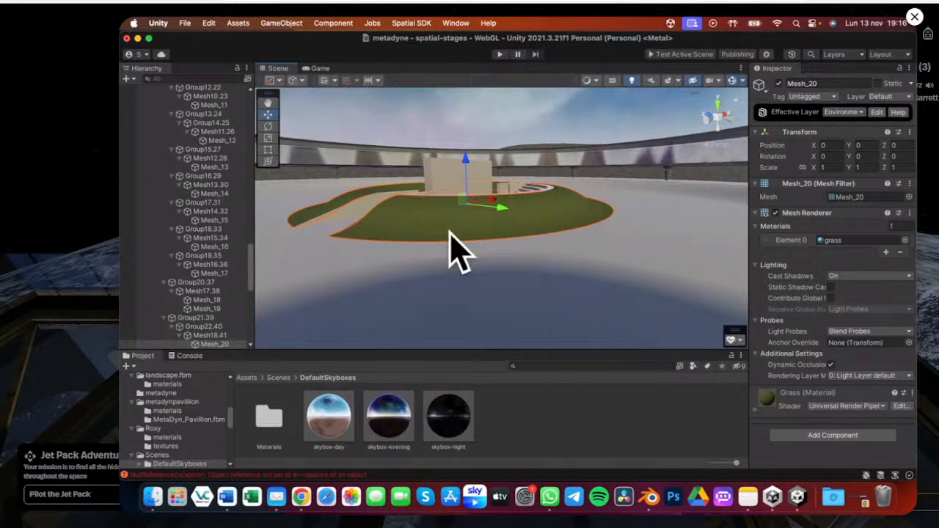
pyautogui.press('alt')
pyautogui.keyDown('alt'); pyautogui.moveTo(449, 207); pyautogui.dragTo(484, 170); pyautogui.keyUp('alt')
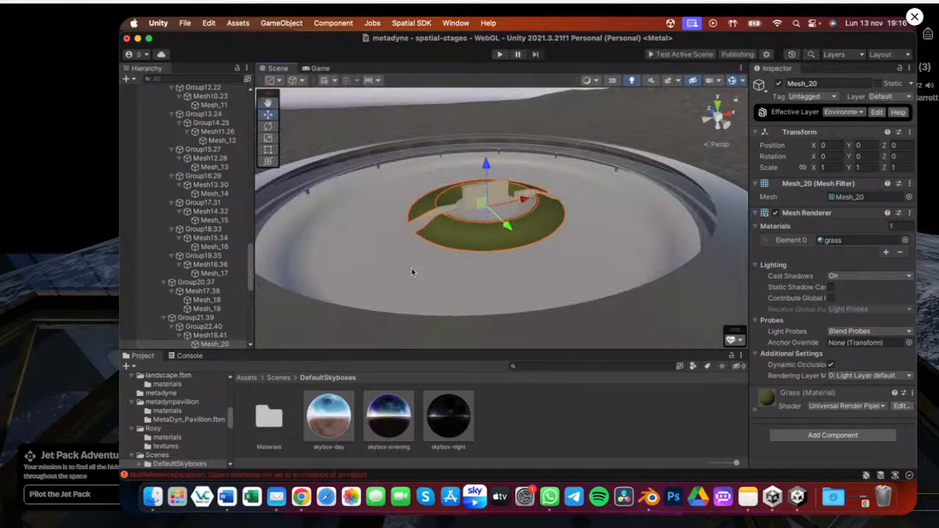
# Expand Component_5_2 through Component_5_19 under the MetaDyn_Pavillion hierarchy to reveal their child meshes
pyautogui.scroll(2, 213, 223)
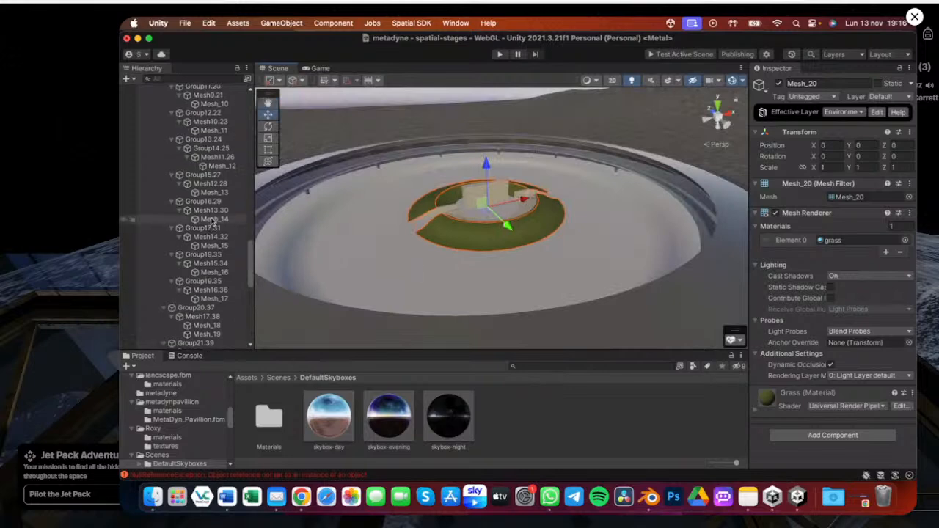
pyautogui.scroll(10, 213, 213)
pyautogui.scroll(6, 213, 198)
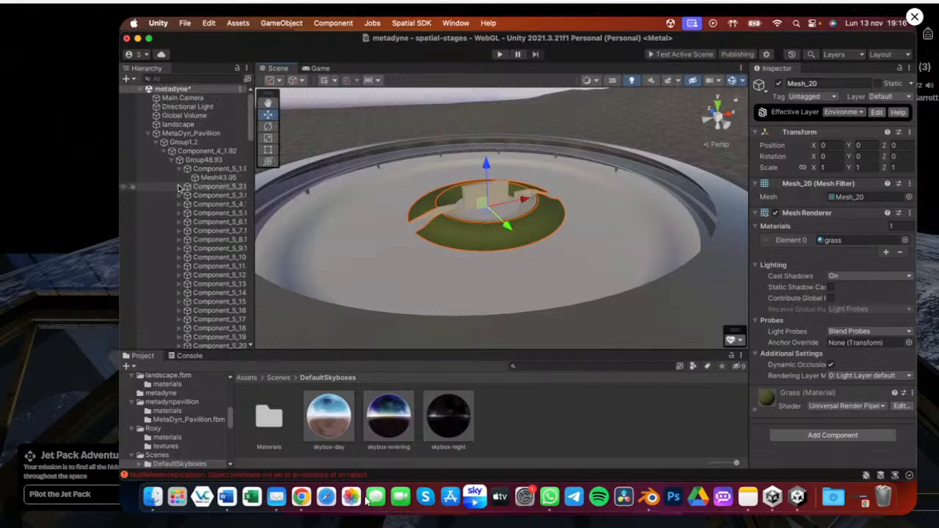
pyautogui.click(203, 196)
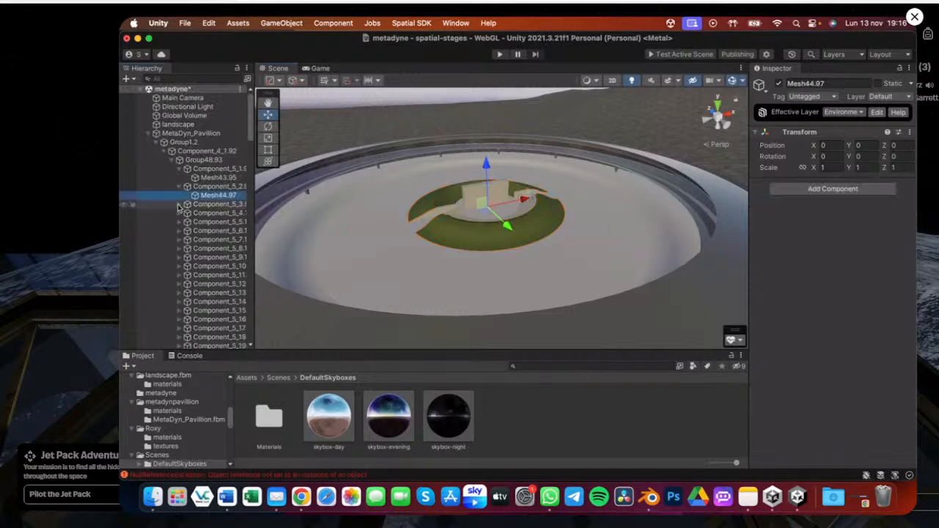
pyautogui.click(179, 205)
pyautogui.click(209, 211)
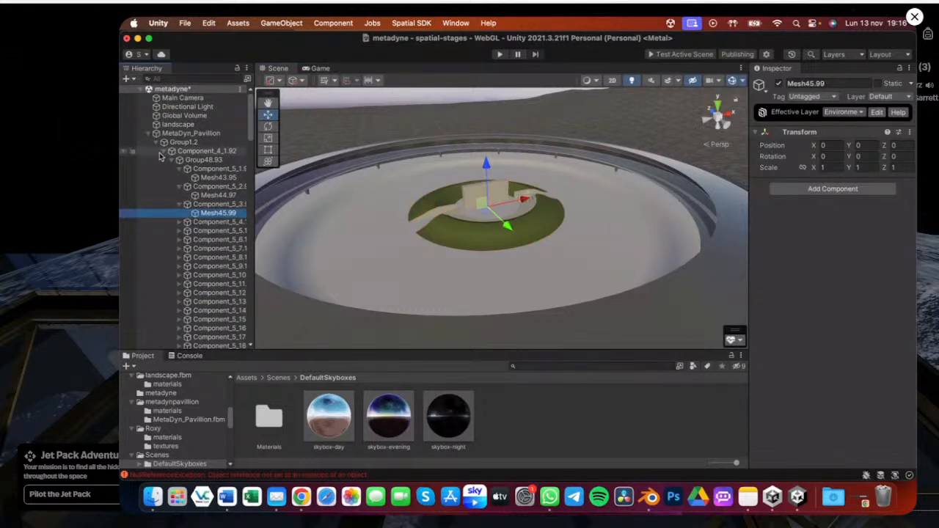
pyautogui.click(179, 222)
pyautogui.click(179, 240)
pyautogui.click(179, 258)
pyautogui.click(179, 275)
pyautogui.scroll(-3, 187, 249)
pyautogui.click(178, 232)
pyautogui.click(179, 250)
pyautogui.click(179, 267)
pyautogui.scroll(-1, 205, 262)
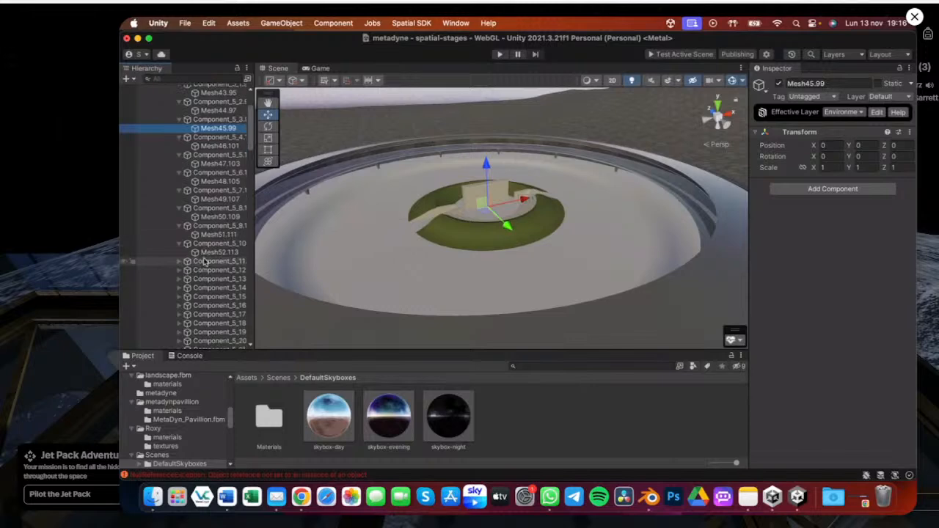
pyautogui.scroll(-4, 204, 262)
pyautogui.click(179, 179)
pyautogui.click(179, 196)
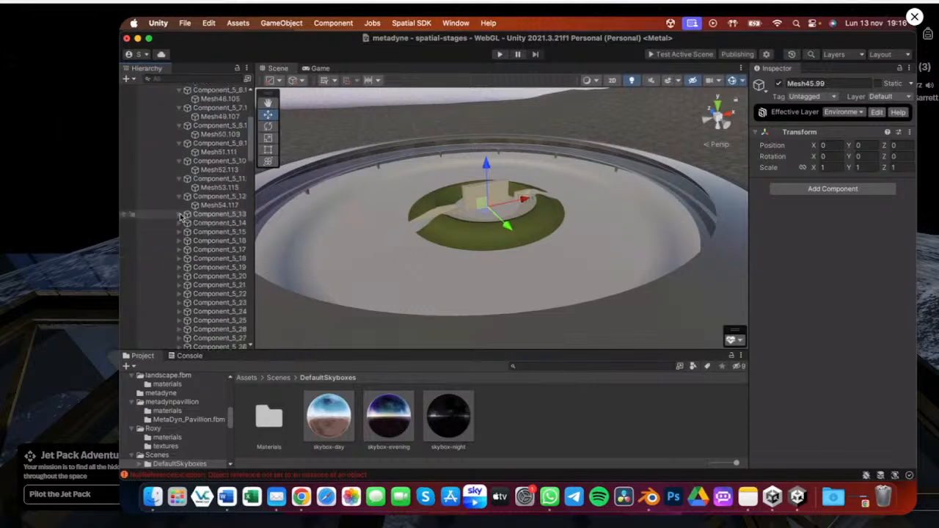
pyautogui.click(179, 214)
pyautogui.click(178, 232)
pyautogui.scroll(-4, 177, 239)
pyautogui.click(179, 157)
pyautogui.click(179, 176)
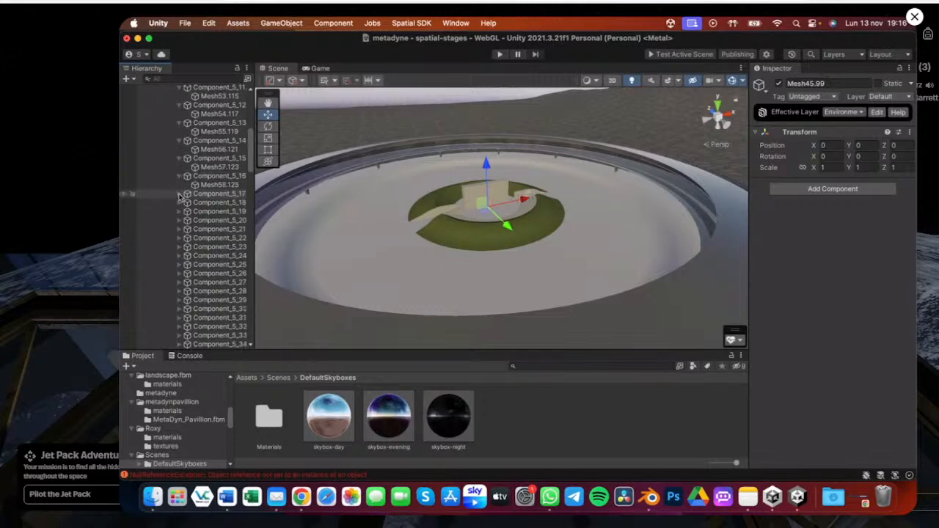
pyautogui.click(179, 194)
pyautogui.click(179, 211)
pyautogui.click(179, 229)
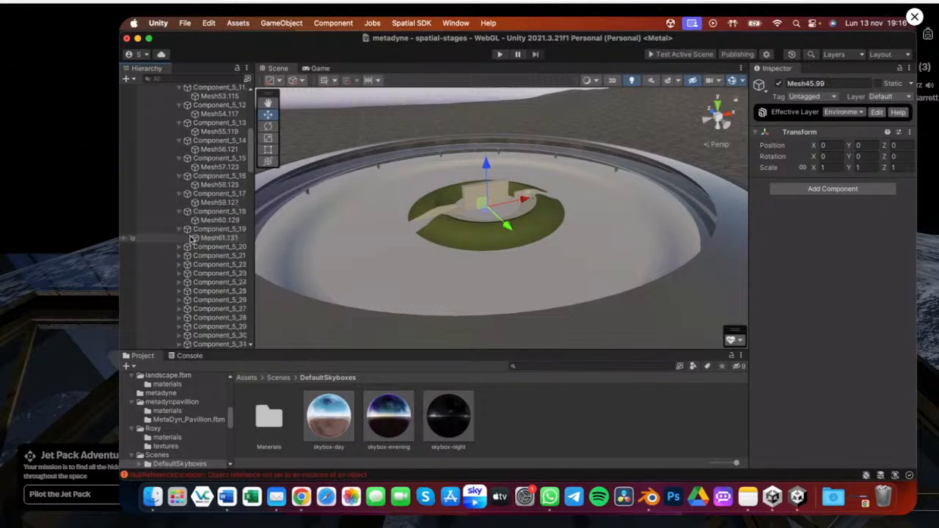
# Expand Component_5_20 through Component_5_50 in the pavilion hierarchy to reveal their child meshes
pyautogui.scroll(-6, 190, 238)
pyautogui.click(179, 102)
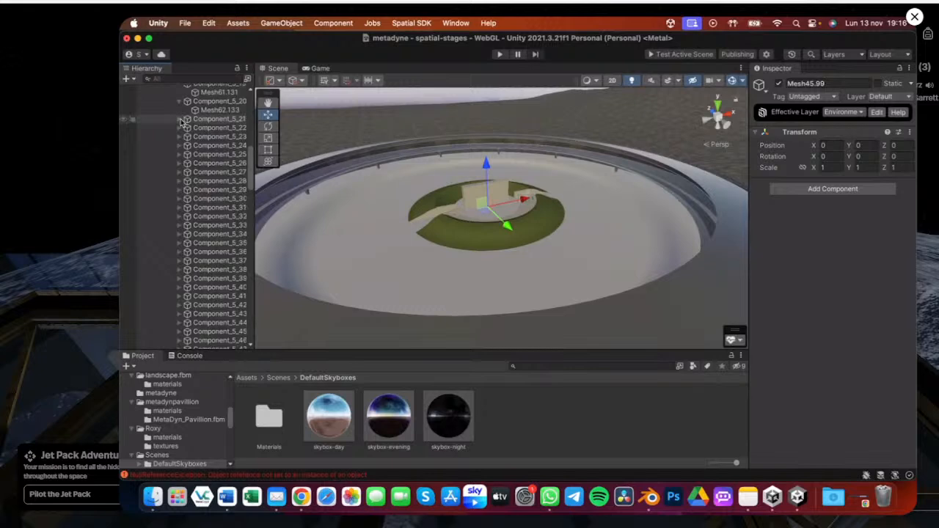
pyautogui.click(180, 118)
pyautogui.click(179, 137)
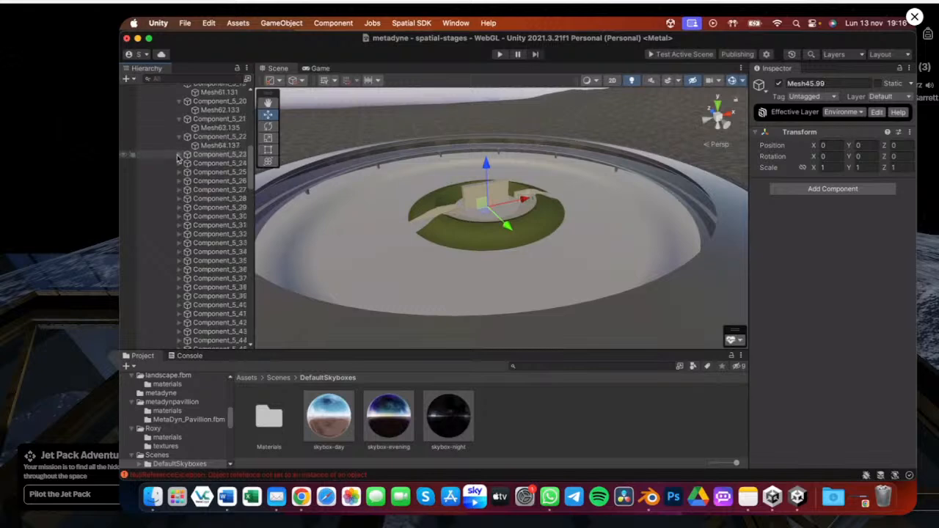
pyautogui.click(179, 155)
pyautogui.click(179, 172)
pyautogui.click(179, 190)
pyautogui.click(179, 207)
pyautogui.click(179, 229)
pyautogui.click(179, 225)
pyautogui.click(179, 243)
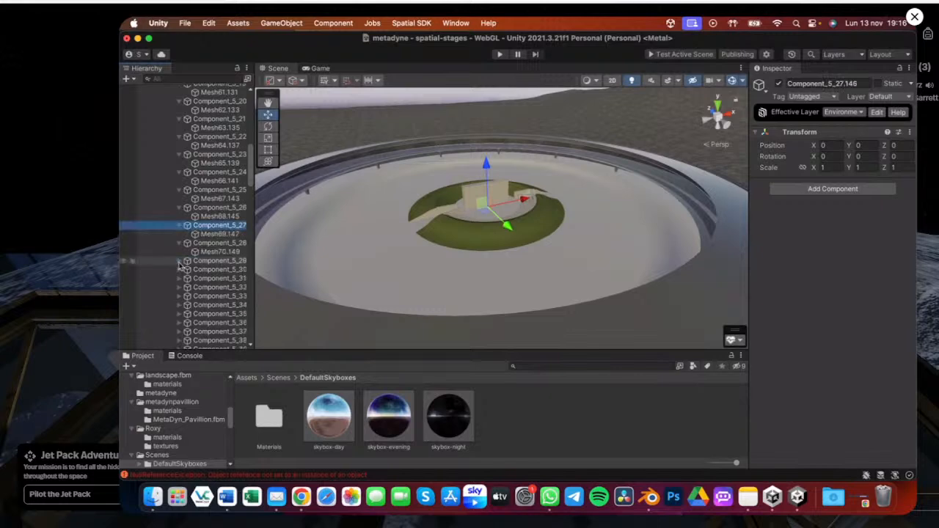
pyautogui.click(179, 262)
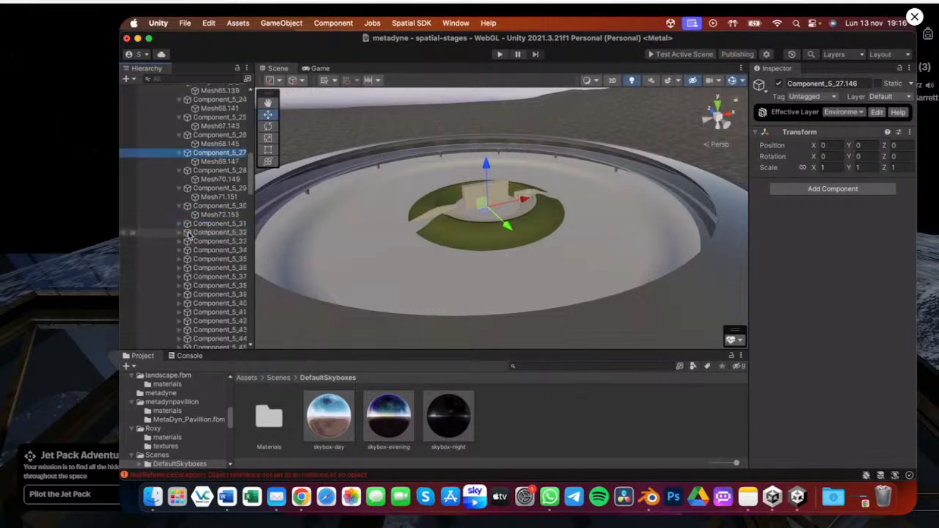
pyautogui.click(178, 224)
pyautogui.click(179, 242)
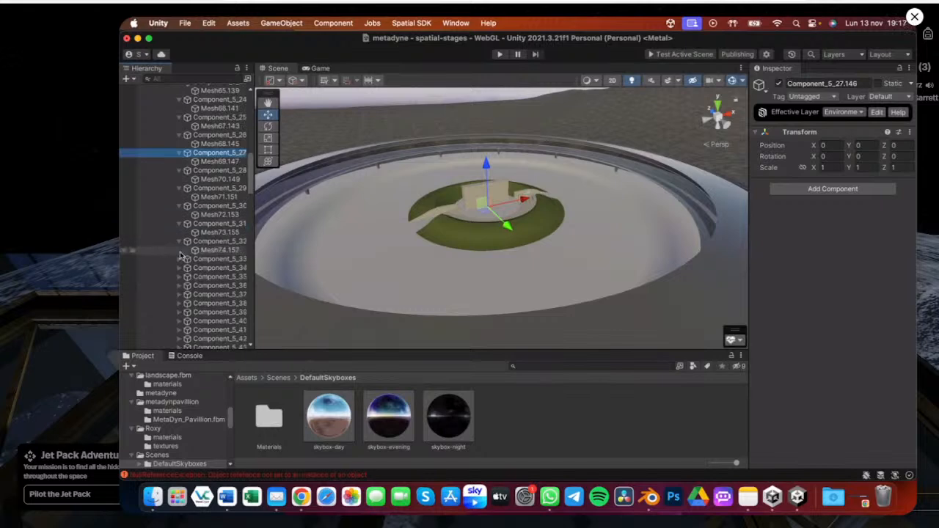
pyautogui.click(180, 259)
pyautogui.click(179, 277)
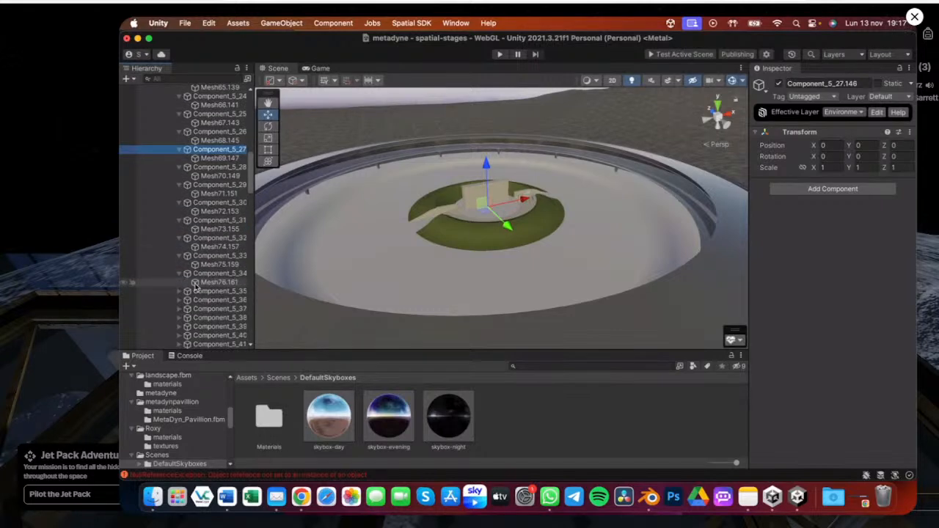
pyautogui.scroll(-3, 184, 264)
pyautogui.click(179, 248)
pyautogui.scroll(-3, 179, 234)
pyautogui.click(180, 220)
pyautogui.click(183, 239)
pyautogui.press('Right')
pyautogui.click(180, 257)
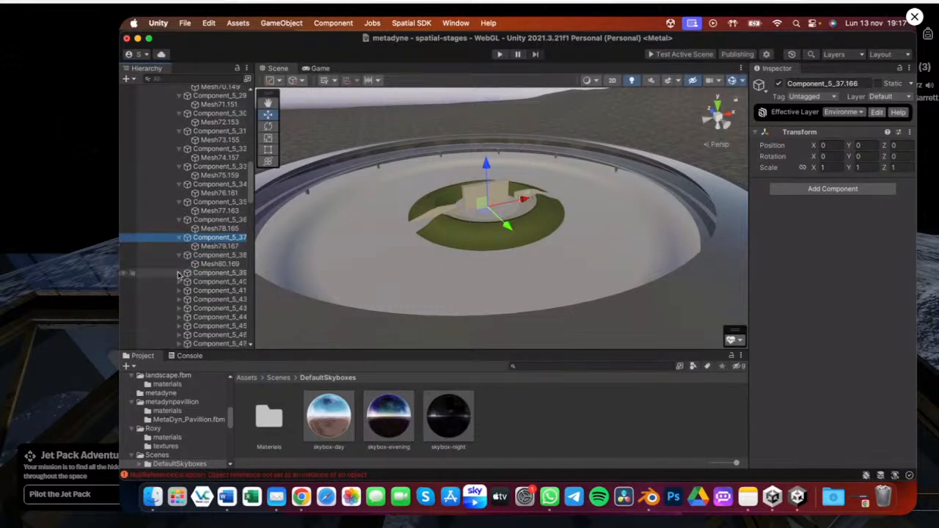
pyautogui.click(180, 273)
pyautogui.scroll(-2, 186, 258)
pyautogui.click(179, 261)
pyautogui.scroll(-3, 194, 276)
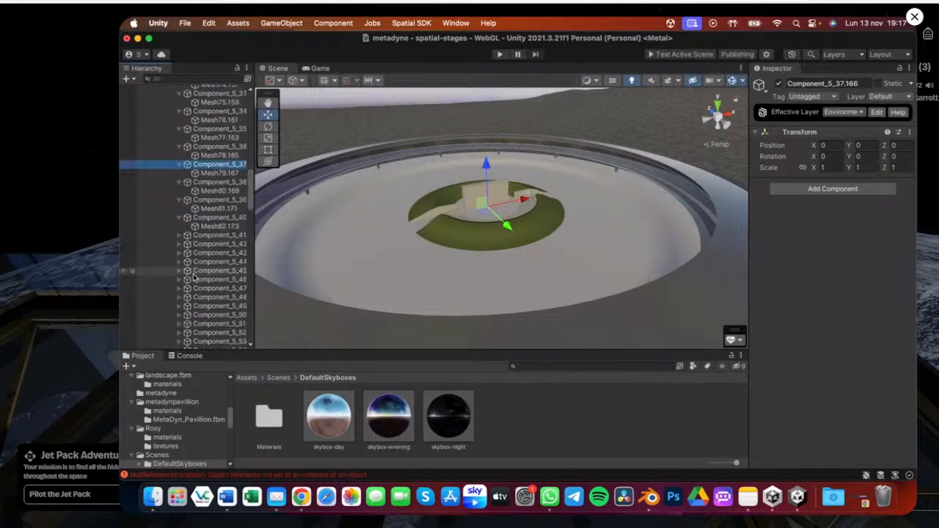
pyautogui.click(180, 235)
pyautogui.scroll(-1, 186, 240)
pyautogui.click(180, 238)
pyautogui.click(180, 256)
pyautogui.click(180, 273)
pyautogui.click(184, 291)
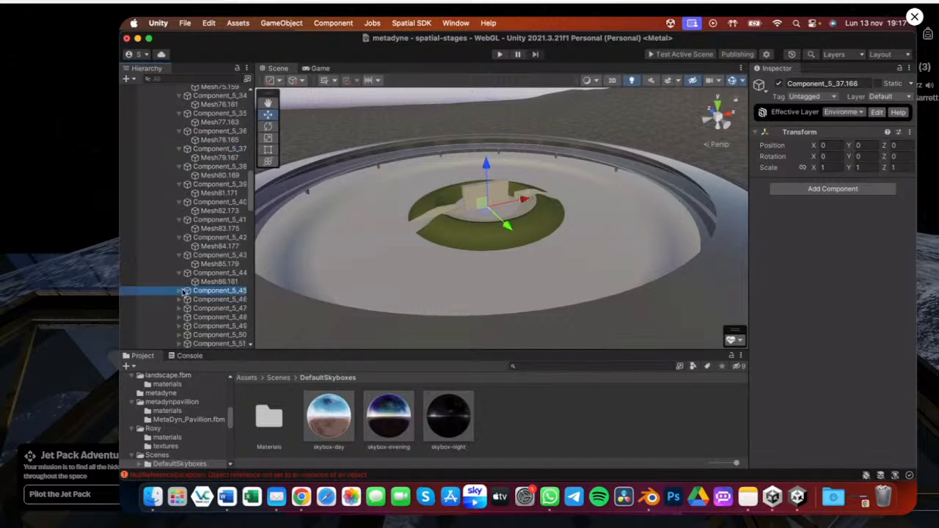
pyautogui.click(180, 291)
pyautogui.scroll(-3, 176, 208)
pyautogui.click(179, 207)
pyautogui.click(179, 224)
pyautogui.click(180, 242)
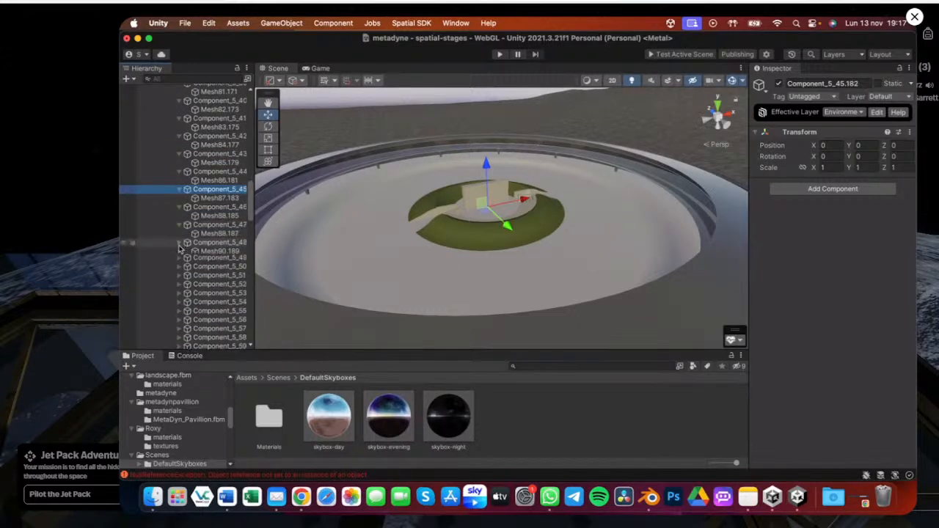
pyautogui.click(179, 259)
pyautogui.click(180, 278)
# Expand Component_5_51 through Component_5_81 in the pavilion hierarchy to reveal their child meshes
pyautogui.scroll(-3, 196, 287)
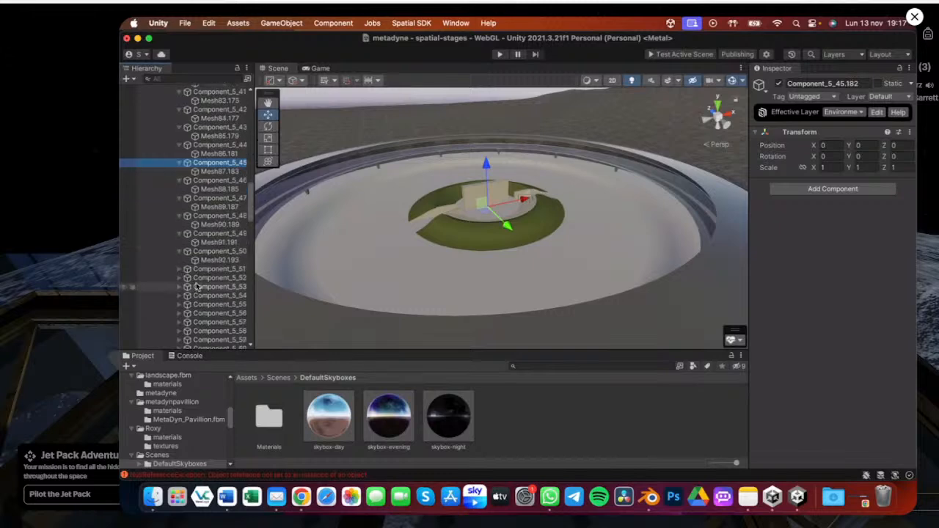
pyautogui.click(179, 269)
pyautogui.scroll(-2, 178, 273)
pyautogui.click(179, 270)
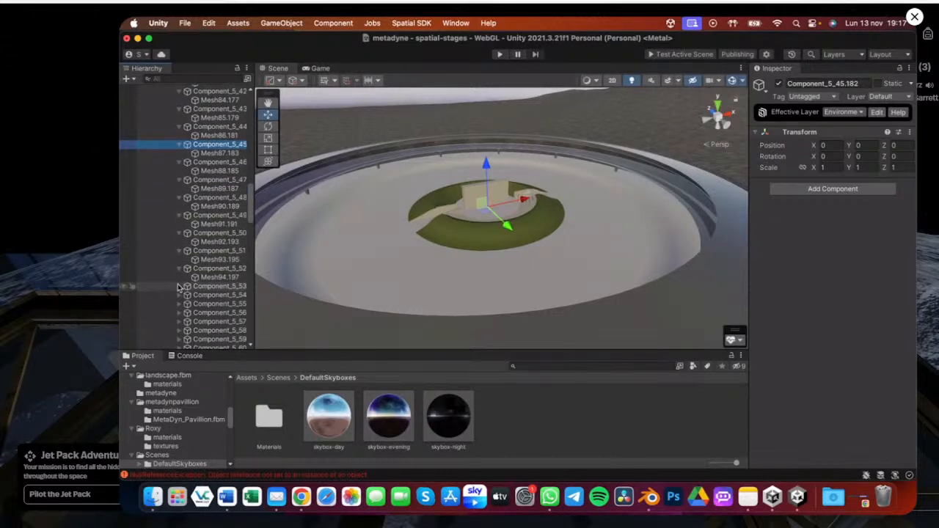
pyautogui.click(179, 286)
pyautogui.scroll(-4, 177, 271)
pyautogui.click(179, 268)
pyautogui.scroll(-3, 187, 279)
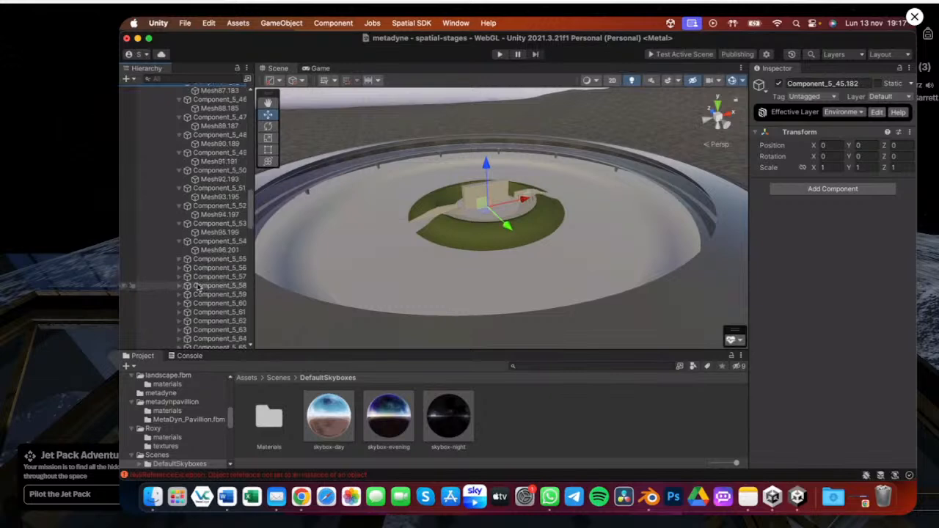
pyautogui.click(179, 259)
pyautogui.click(179, 277)
pyautogui.scroll(-5, 187, 268)
pyautogui.click(179, 236)
pyautogui.click(180, 254)
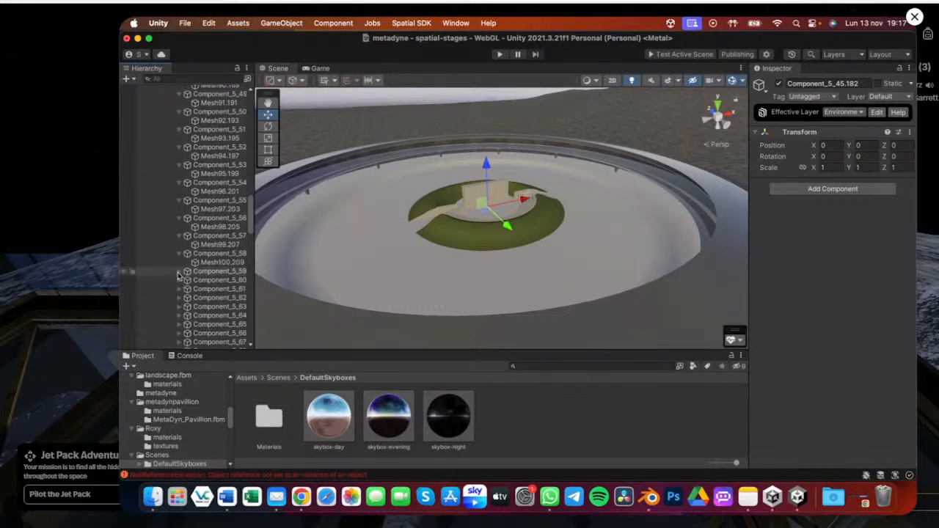
pyautogui.click(179, 271)
pyautogui.click(180, 289)
pyautogui.scroll(-5, 184, 249)
pyautogui.click(180, 223)
pyautogui.click(180, 240)
pyautogui.click(179, 259)
pyautogui.click(179, 275)
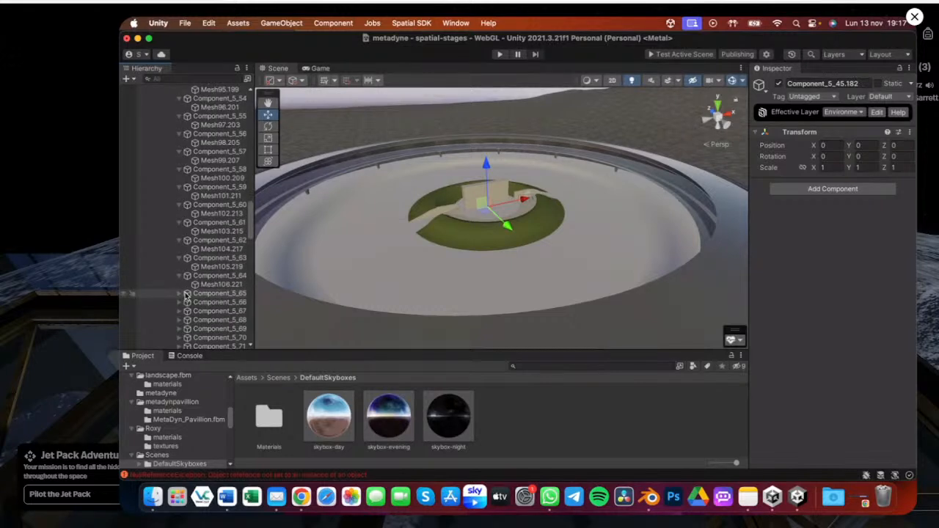
pyautogui.scroll(-4, 184, 264)
pyautogui.click(179, 227)
pyautogui.click(179, 245)
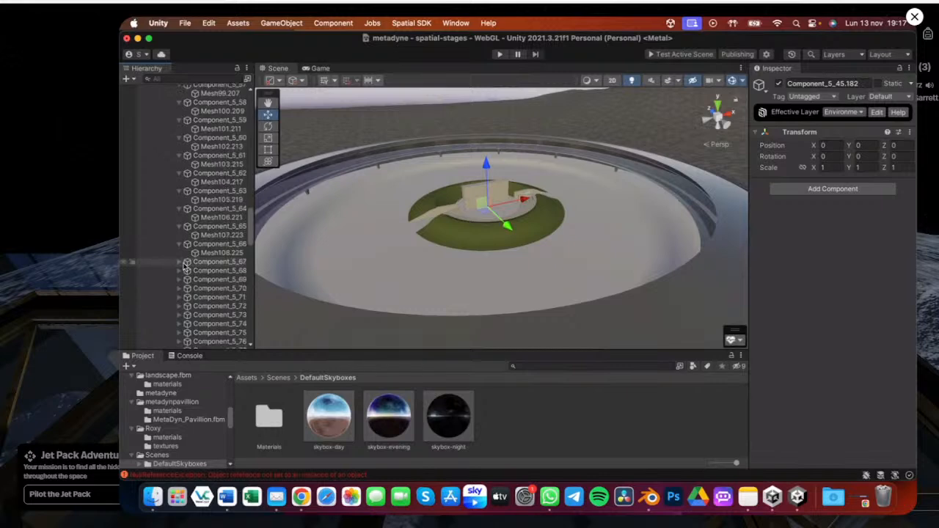
pyautogui.click(179, 262)
pyautogui.click(180, 280)
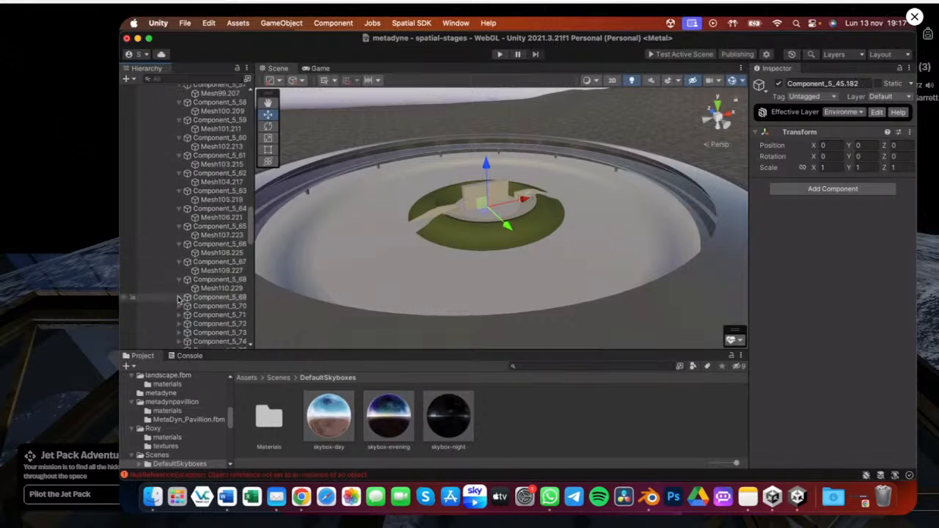
pyautogui.click(180, 297)
pyautogui.scroll(-5, 194, 229)
pyautogui.click(179, 170)
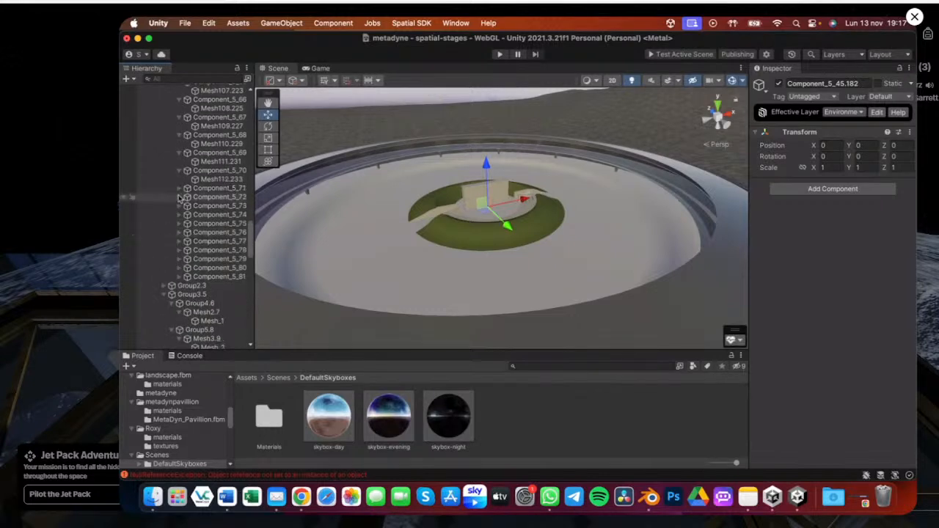
pyautogui.click(180, 189)
pyautogui.click(180, 206)
pyautogui.click(180, 223)
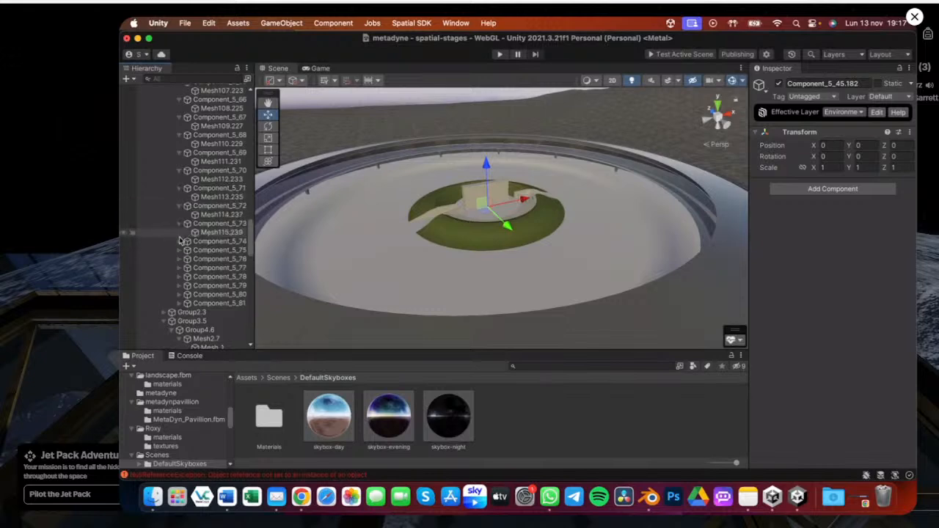
pyautogui.click(180, 242)
pyautogui.click(180, 259)
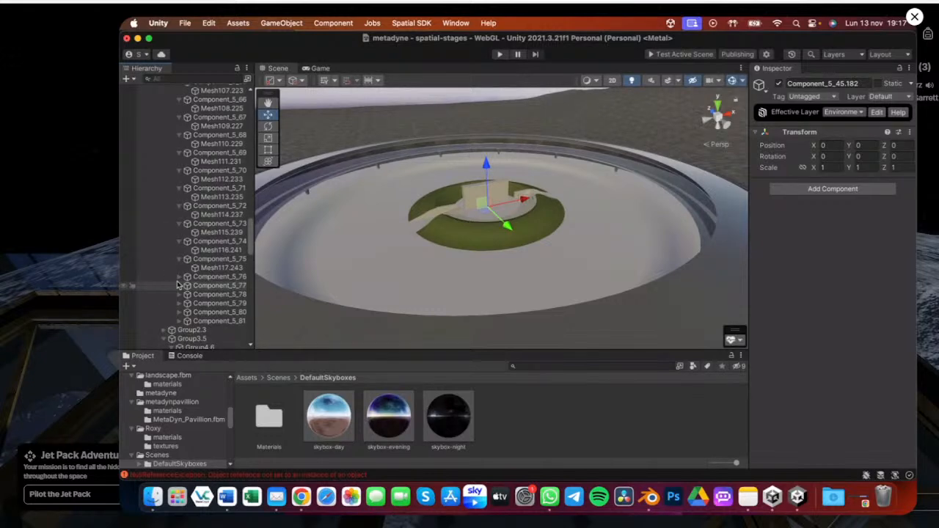
pyautogui.click(180, 277)
pyautogui.click(179, 294)
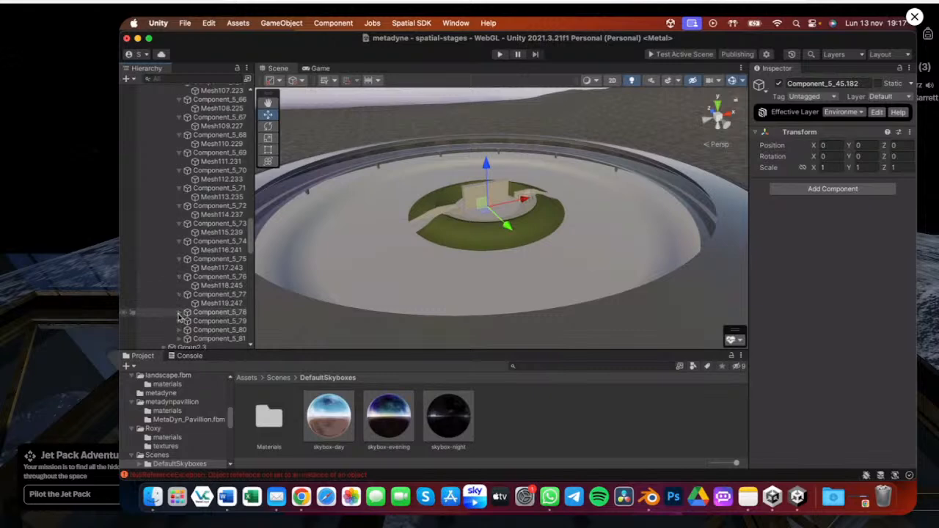
pyautogui.click(180, 312)
pyautogui.click(180, 330)
pyautogui.scroll(-3, 179, 330)
pyautogui.click(180, 254)
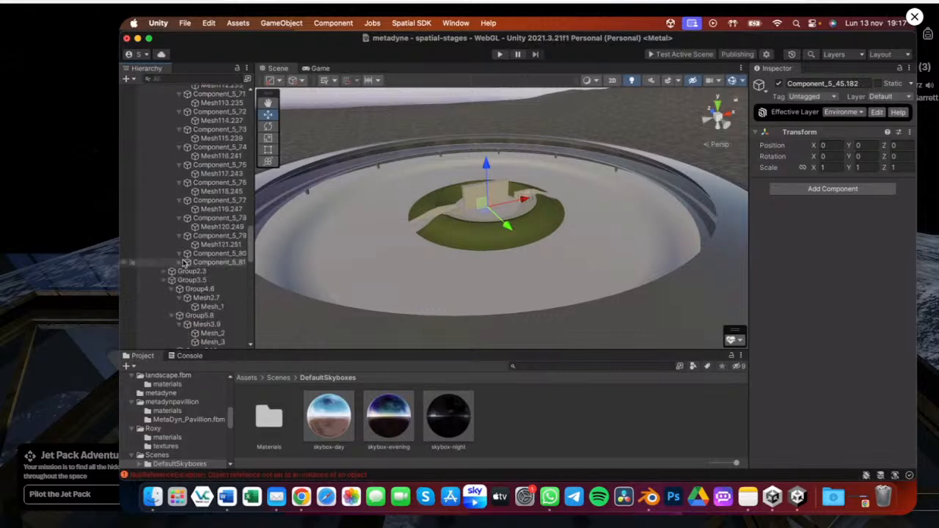
pyautogui.click(180, 271)
pyautogui.scroll(-3, 202, 273)
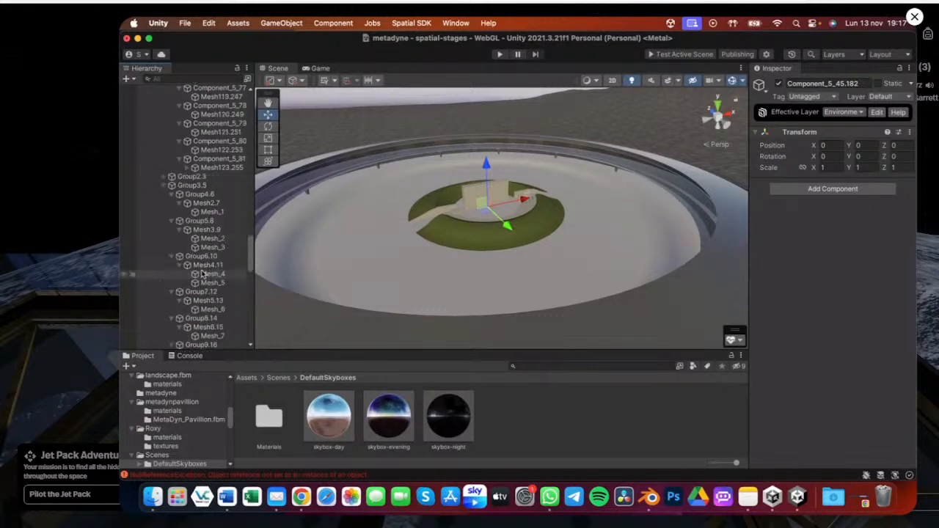
pyautogui.scroll(-2, 202, 273)
# Expand Group2.3 and Group28.52 through Group30.56 in the pavilion hierarchy to reveal their child meshes
pyautogui.click(165, 134)
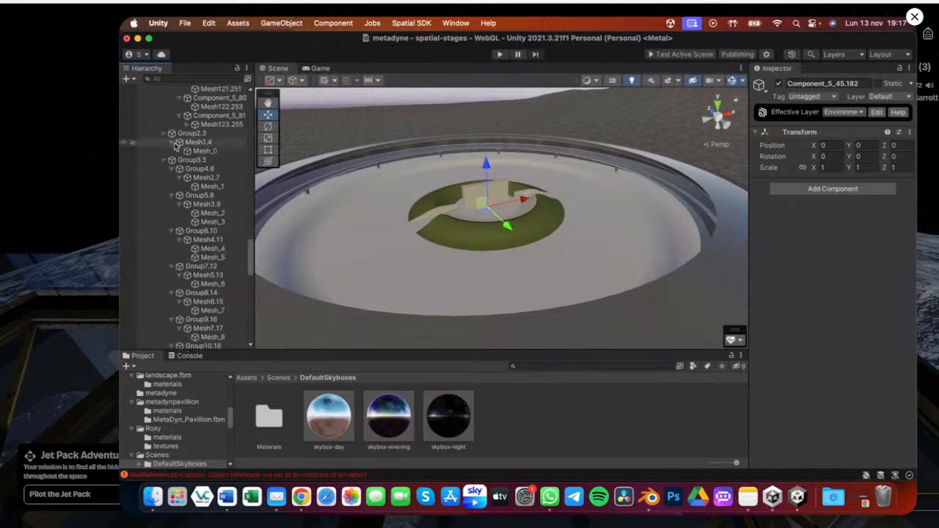
pyautogui.scroll(-10, 210, 168)
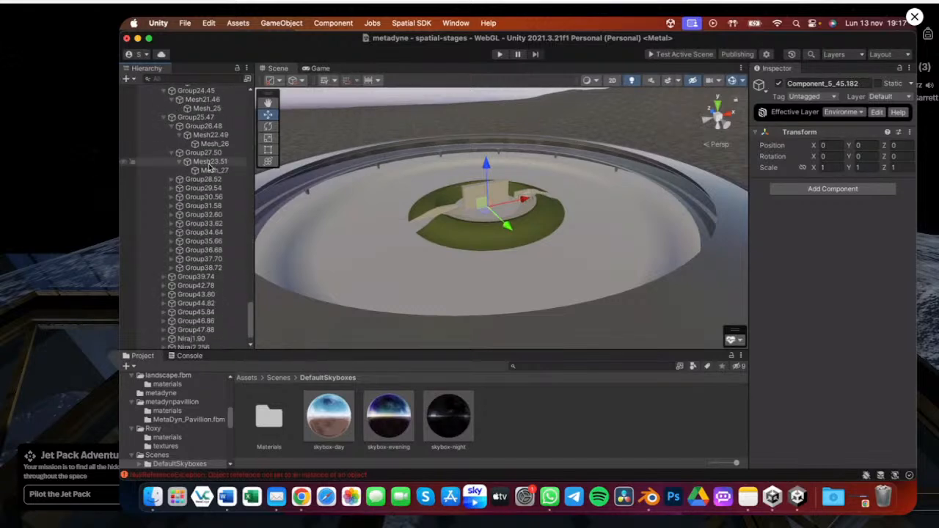
pyautogui.scroll(-1, 198, 167)
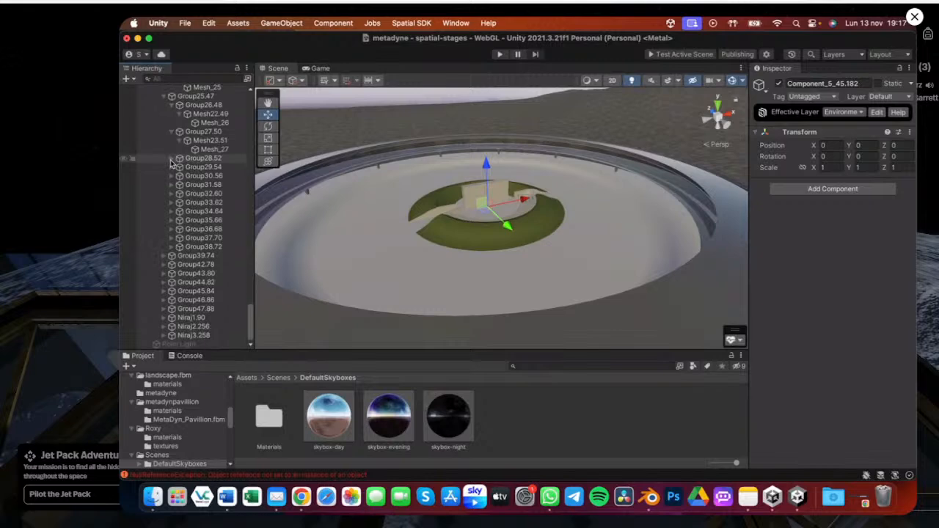
pyautogui.click(172, 159)
pyautogui.click(178, 168)
pyautogui.click(174, 186)
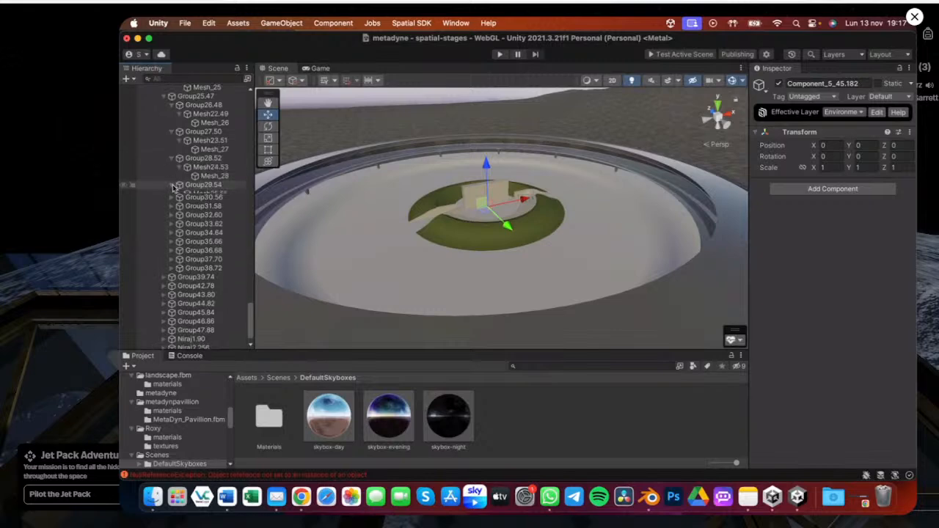
pyautogui.click(172, 212)
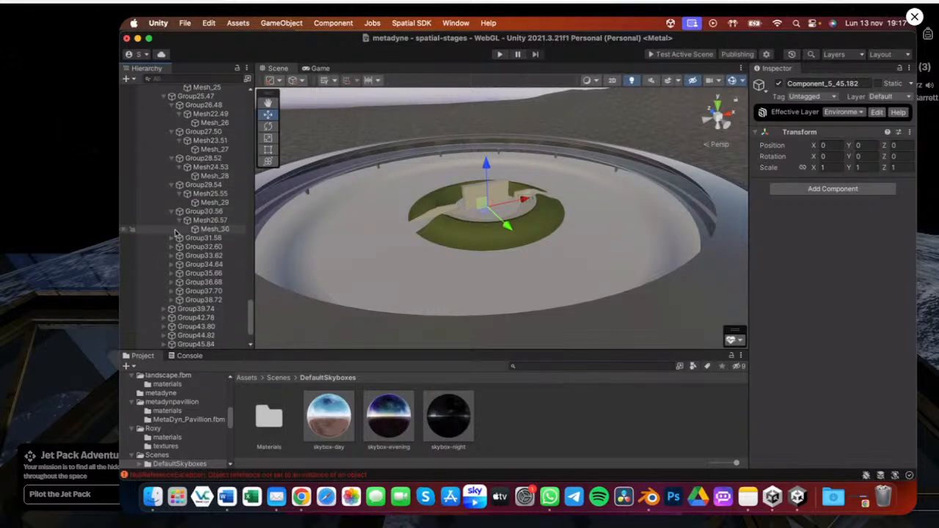
pyautogui.click(172, 237)
# Expand Group31.58 through Group35.66 in the pavilion hierarchy to reveal their child meshes
pyautogui.scroll(-3, 230, 219)
pyautogui.scroll(-1, 229, 219)
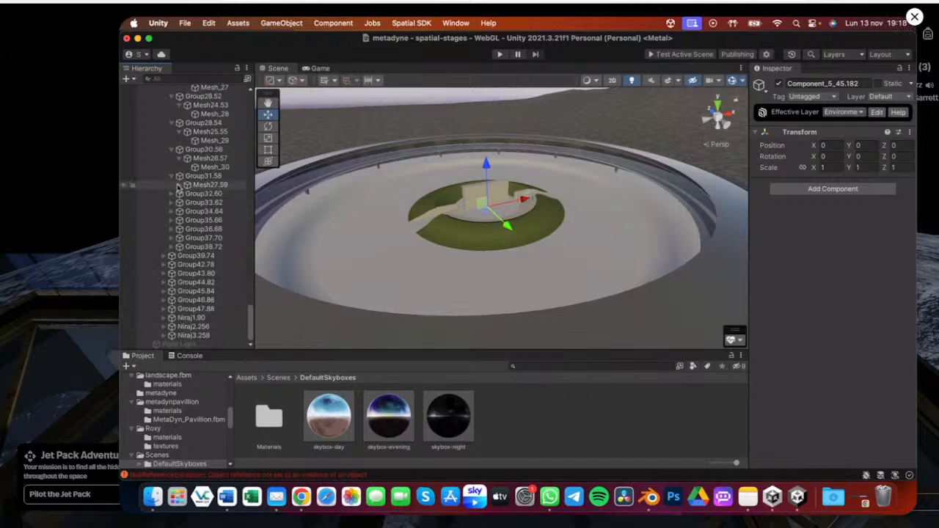
pyautogui.click(179, 185)
pyautogui.click(172, 203)
pyautogui.click(179, 211)
pyautogui.click(172, 229)
pyautogui.click(179, 238)
pyautogui.click(172, 256)
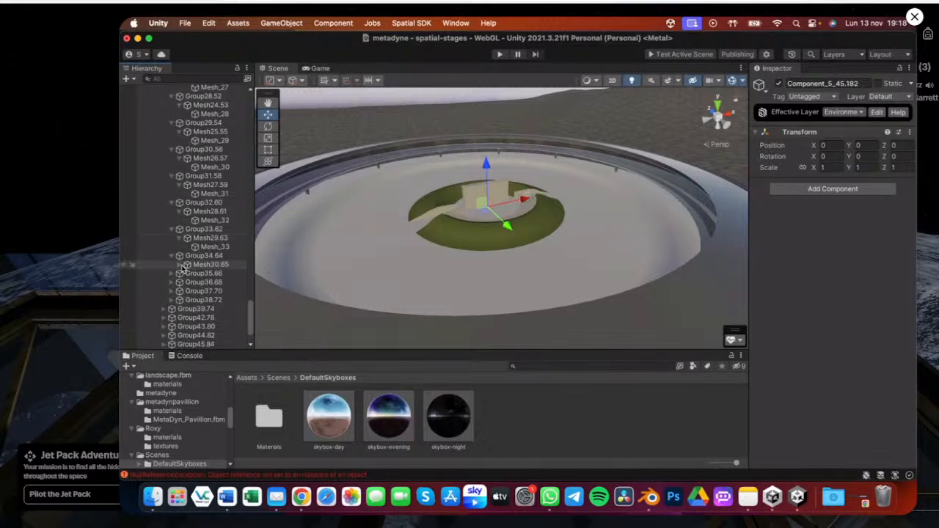
pyautogui.click(179, 273)
pyautogui.click(180, 264)
pyautogui.click(171, 282)
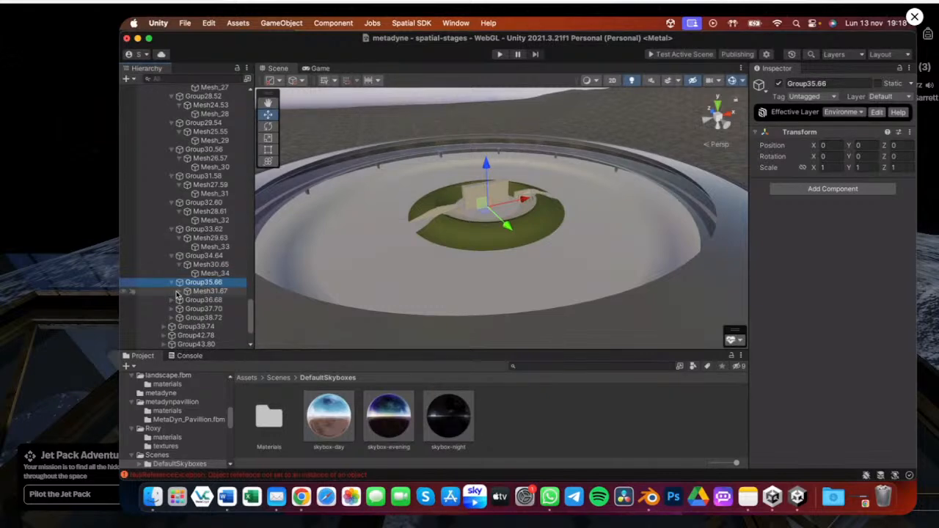
pyautogui.click(179, 291)
# Expand Group36.68 through Group42.78 in the pavilion hierarchy to reveal their child meshes
pyautogui.scroll(-3, 168, 229)
pyautogui.click(172, 229)
pyautogui.click(172, 256)
pyautogui.click(181, 264)
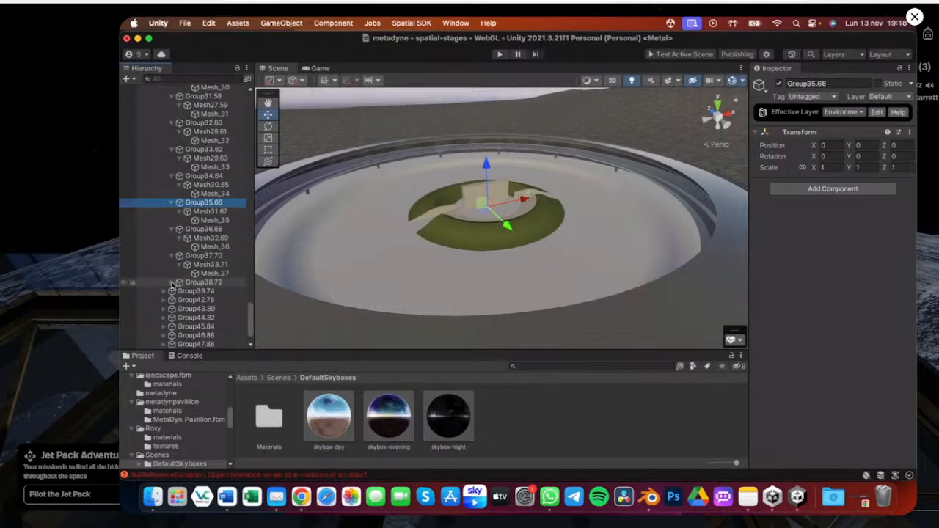
pyautogui.click(171, 284)
pyautogui.scroll(-2, 170, 259)
pyautogui.click(167, 256)
pyautogui.click(172, 265)
pyautogui.click(180, 273)
pyautogui.click(164, 292)
pyautogui.scroll(-2, 203, 156)
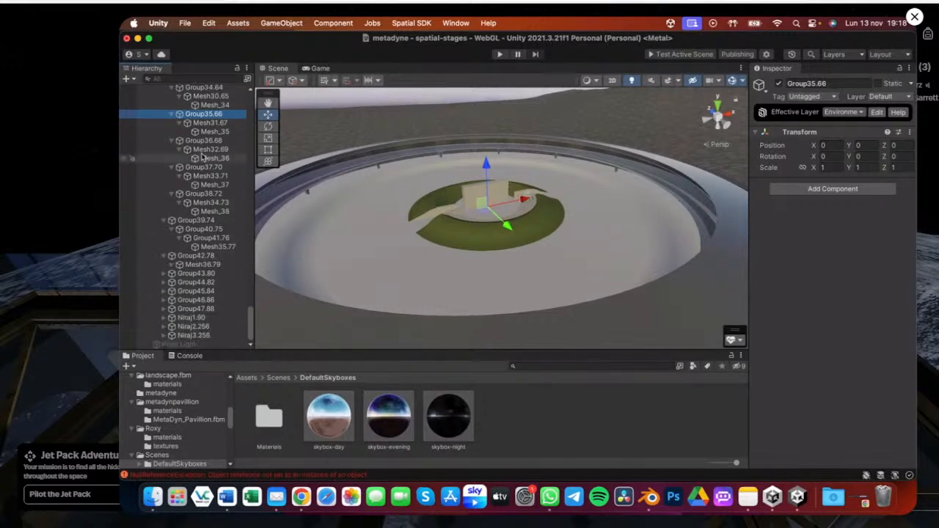
pyautogui.scroll(10, 204, 154)
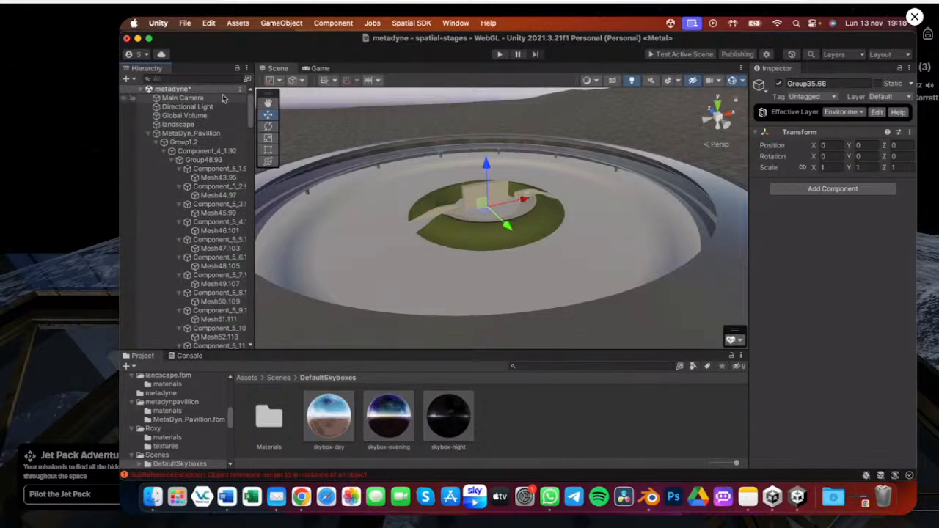
pyautogui.scroll(-10, 203, 233)
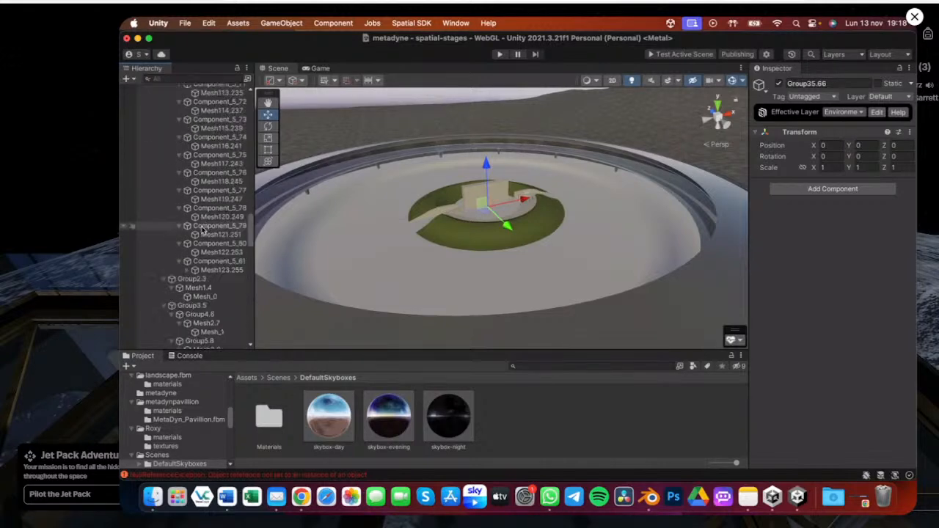
pyautogui.scroll(-10, 203, 233)
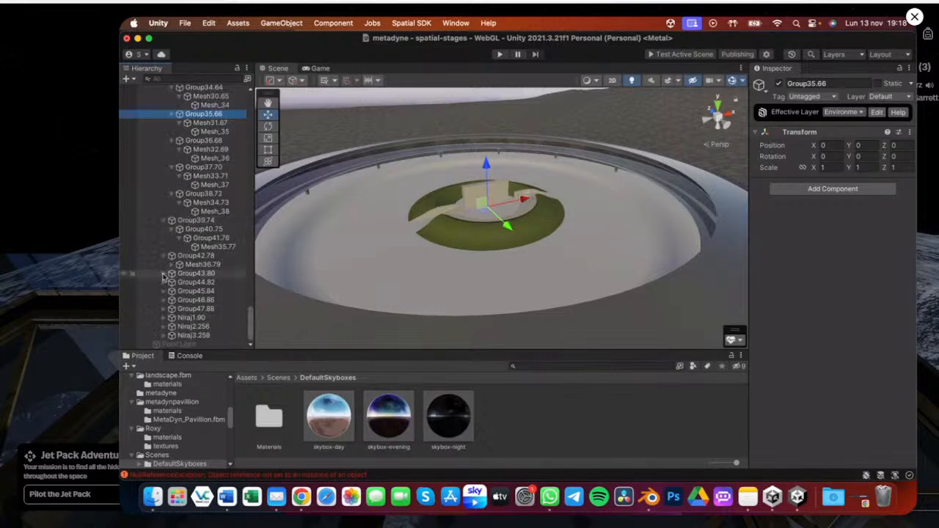
# Expand Group43.80 through Group46.86 in the pavilion hierarchy to reveal their child meshes
pyautogui.click(164, 275)
pyautogui.click(166, 283)
pyautogui.press('Right')
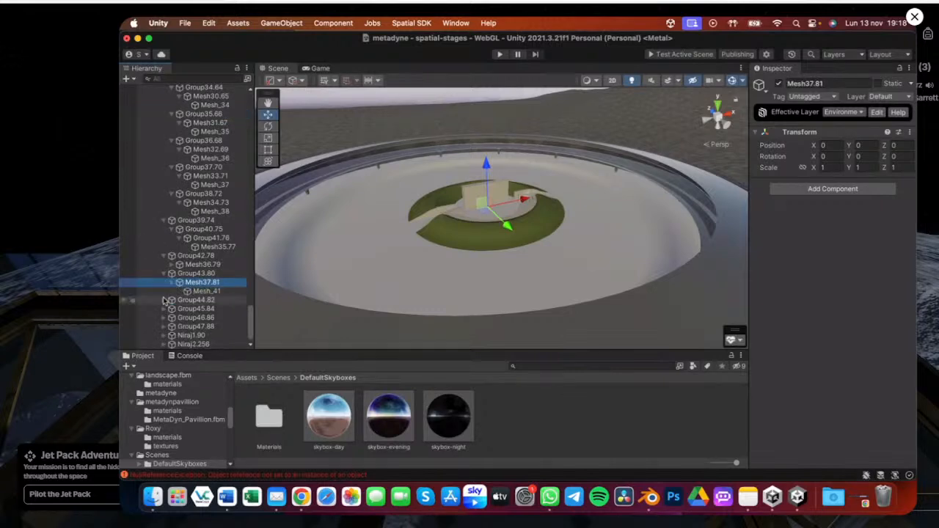
pyautogui.click(164, 300)
pyautogui.scroll(-1, 176, 287)
pyautogui.click(173, 282)
pyautogui.click(168, 300)
pyautogui.click(173, 309)
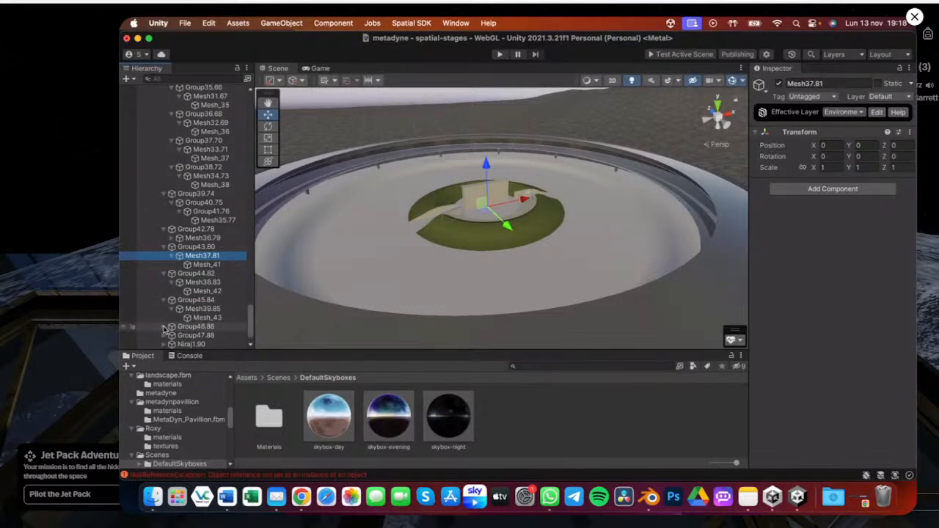
pyautogui.click(164, 326)
pyautogui.scroll(-1, 176, 317)
pyautogui.click(171, 301)
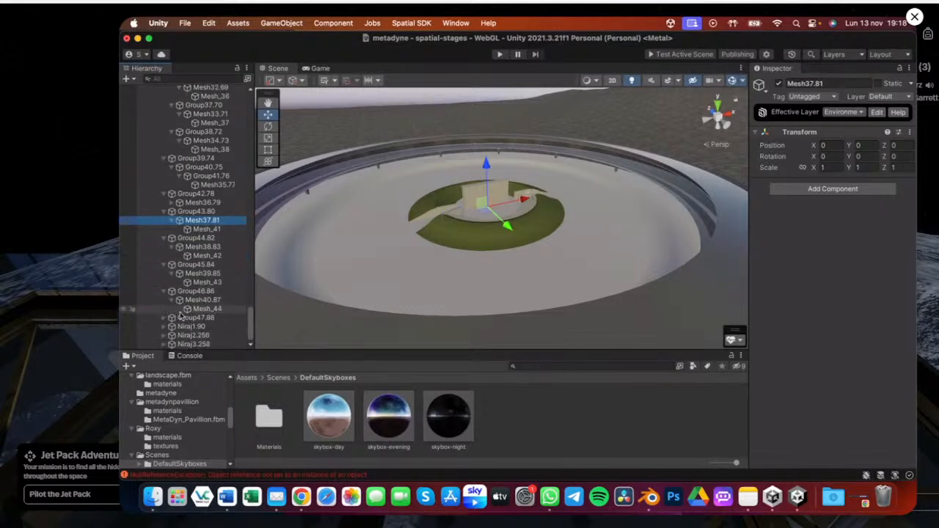
pyautogui.click(164, 317)
pyautogui.click(171, 327)
# Expand Group47.88 and the Niraj1.90, Niraj2.256 and Niraj3.258 groups to reveal their child meshes
pyautogui.scroll(-1, 176, 332)
pyautogui.click(164, 318)
pyautogui.click(172, 326)
pyautogui.scroll(-2, 179, 328)
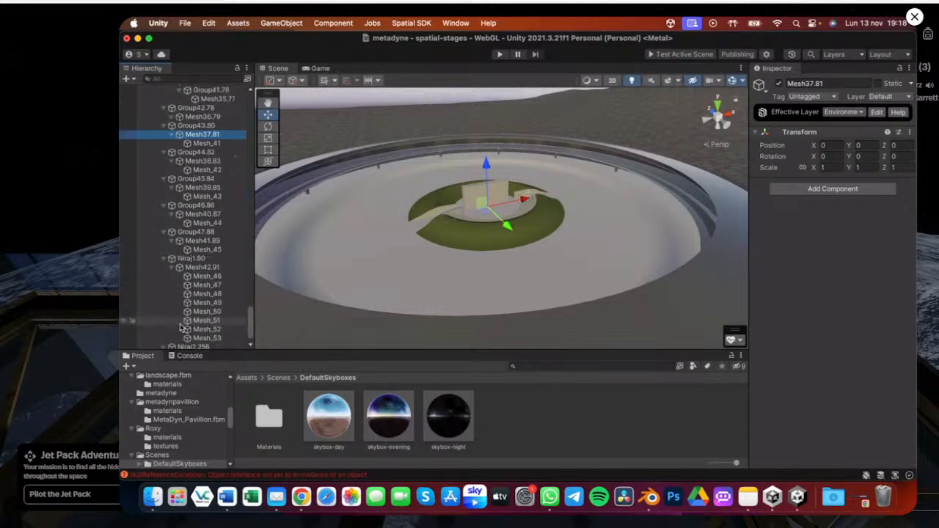
pyautogui.scroll(-1, 176, 331)
pyautogui.click(165, 328)
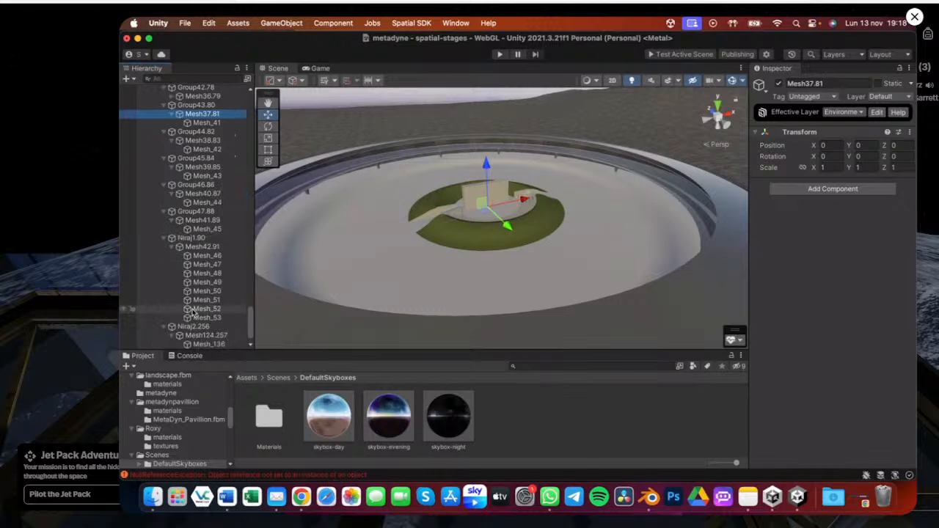
pyautogui.scroll(-1, 184, 323)
pyautogui.click(170, 335)
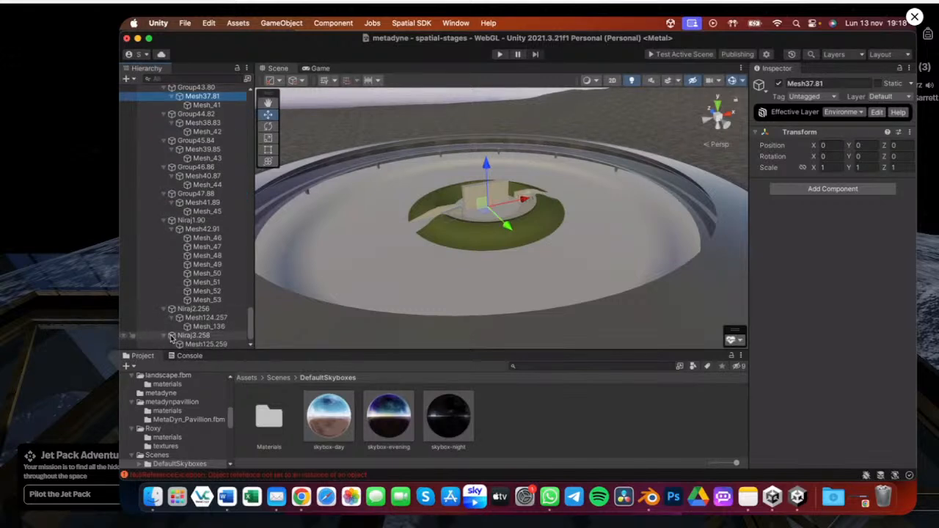
pyautogui.scroll(-1, 190, 334)
# Select and frame the meshes under the Niraj groups to identify them in the scene
pyautogui.keyDown('super'); pyautogui.click(205, 334); pyautogui.keyUp('super')
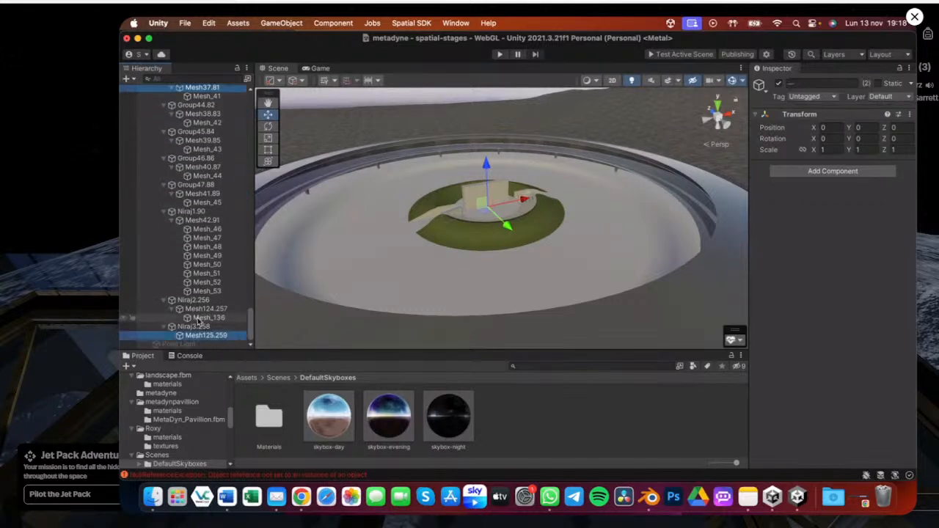
pyautogui.keyDown('super'); pyautogui.click(200, 319); pyautogui.keyUp('super')
pyautogui.click(204, 335)
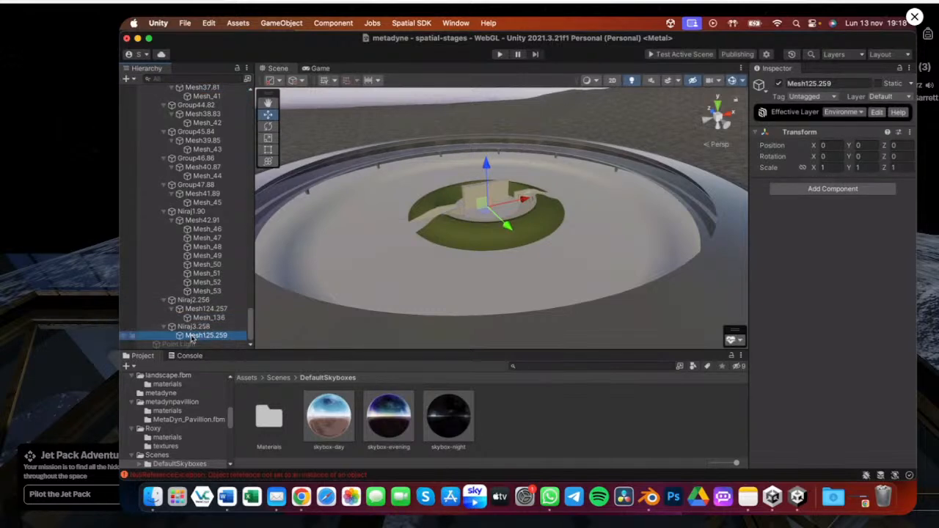
pyautogui.click(207, 318)
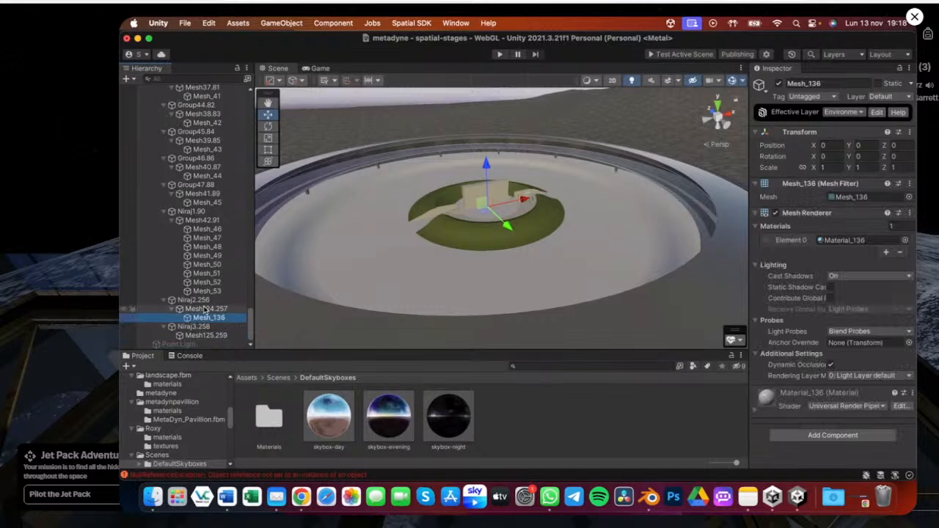
pyautogui.keyDown('super'); pyautogui.click(205, 309); pyautogui.keyUp('super')
pyautogui.keyDown('super'); pyautogui.click(206, 292); pyautogui.keyUp('super')
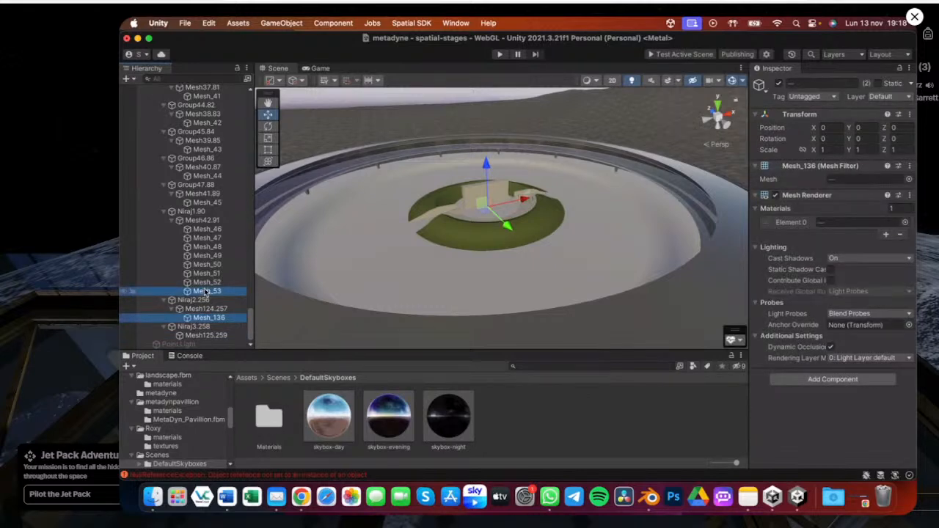
pyautogui.keyDown('shift'); pyautogui.click(211, 230); pyautogui.keyUp('shift')
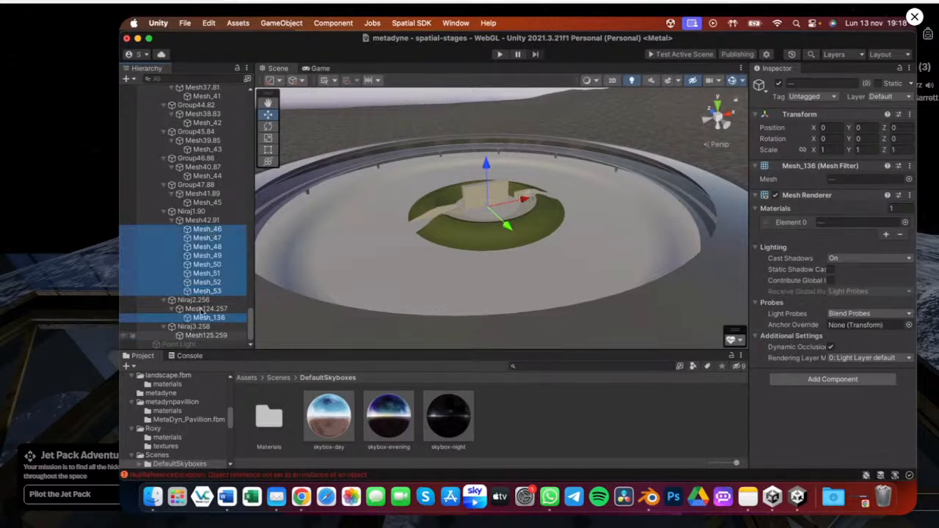
pyautogui.keyDown('super'); pyautogui.click(204, 204); pyautogui.keyUp('super')
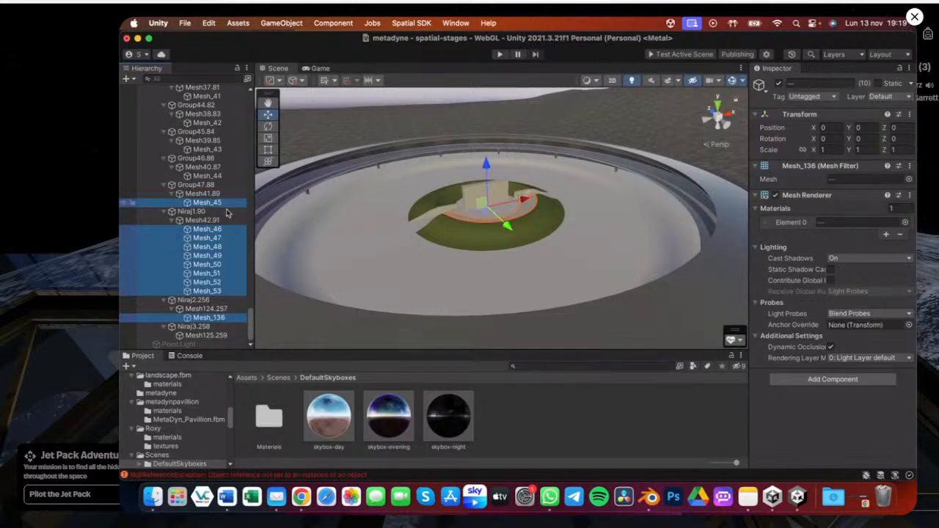
pyautogui.press('f')
pyautogui.keyDown('alt'); pyautogui.moveTo(496, 212); pyautogui.dragTo(455, 286); pyautogui.keyUp('alt')
# Inspect Mesh_52 and Mesh_50 up close in the scene view
pyautogui.click(205, 282)
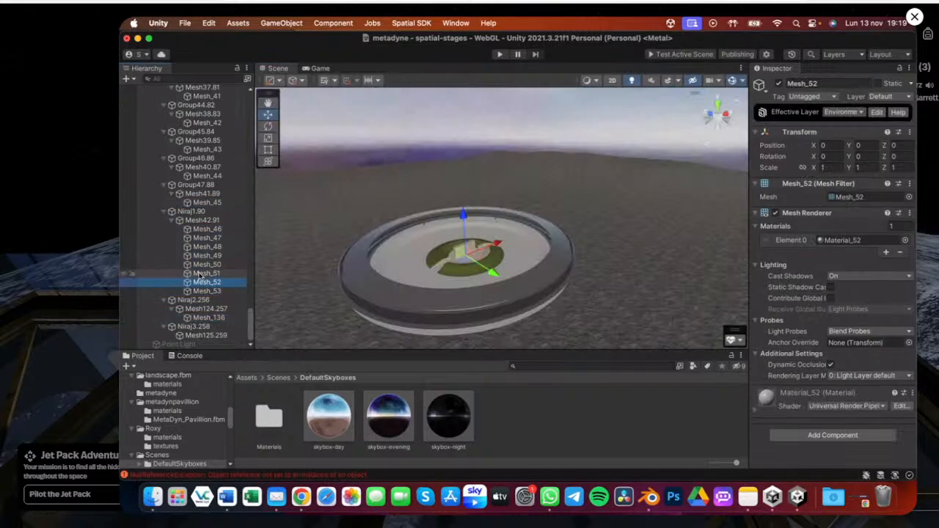
pyautogui.click(212, 264)
pyautogui.scroll(4, 447, 255)
pyautogui.keyDown('alt'); pyautogui.moveTo(447, 254); pyautogui.dragTo(510, 193); pyautogui.keyUp('alt')
pyautogui.scroll(10, 505, 249)
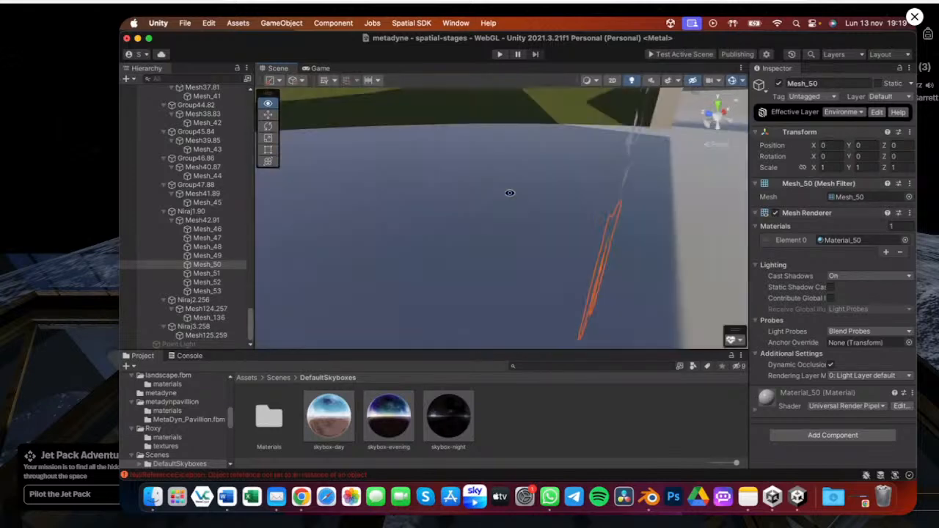
pyautogui.keyDown('alt'); pyautogui.scroll(-3, 510, 193); pyautogui.keyUp('alt')
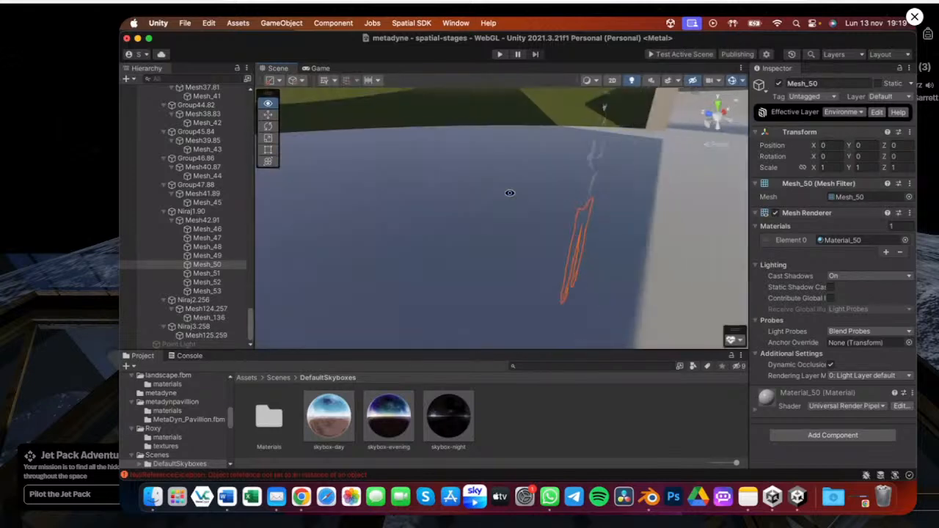
# Select Mesh_46 through Mesh_53 under Mesh42.91 and delete them
pyautogui.click(206, 230)
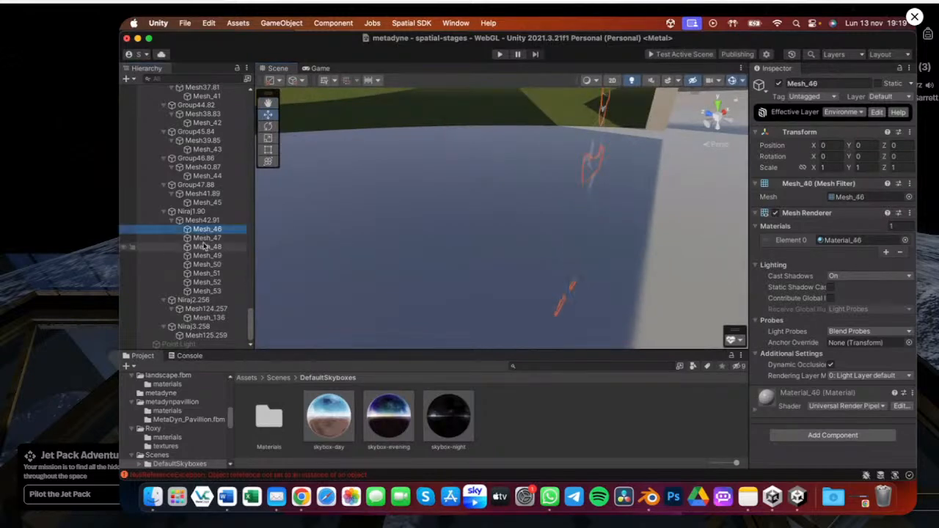
pyautogui.keyDown('shift'); pyautogui.click(205, 238); pyautogui.keyUp('shift')
pyautogui.keyDown('shift'); pyautogui.click(208, 283); pyautogui.keyUp('shift')
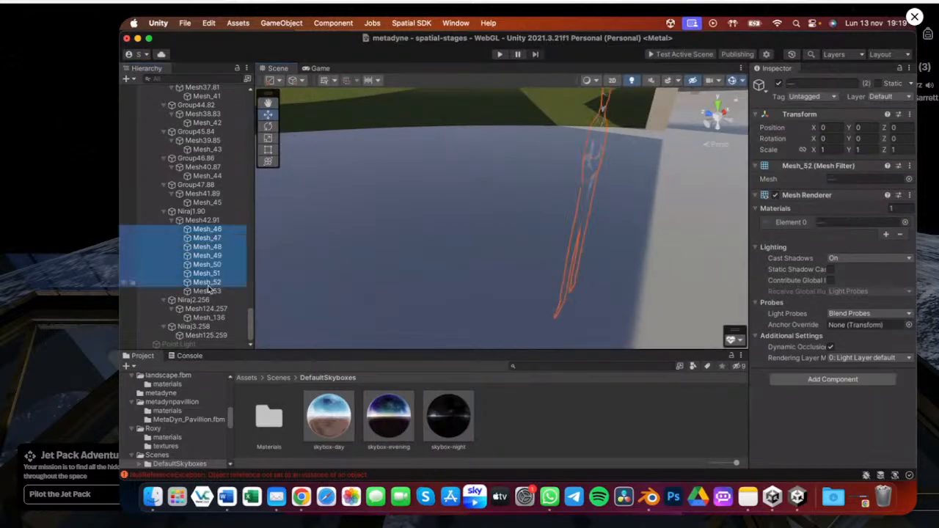
pyautogui.keyDown('shift'); pyautogui.click(207, 292); pyautogui.keyUp('shift')
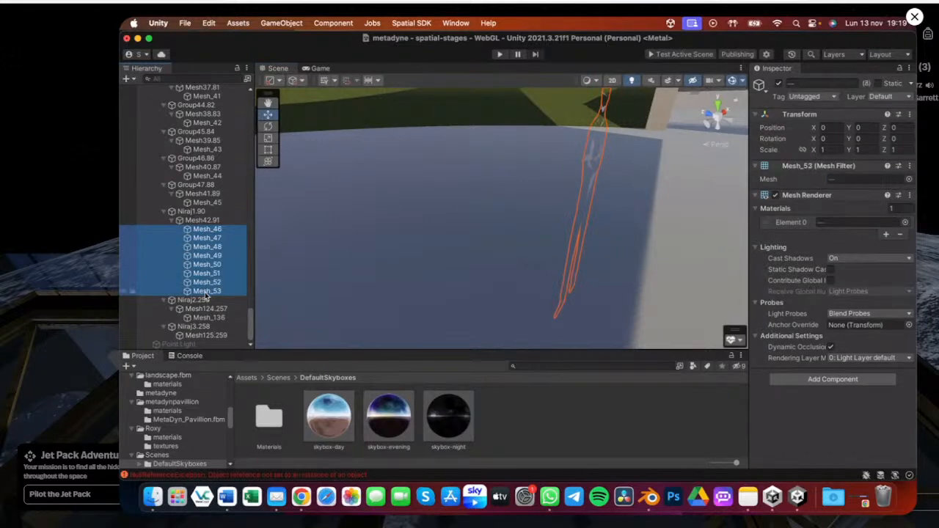
pyautogui.press('super+BackSpace')
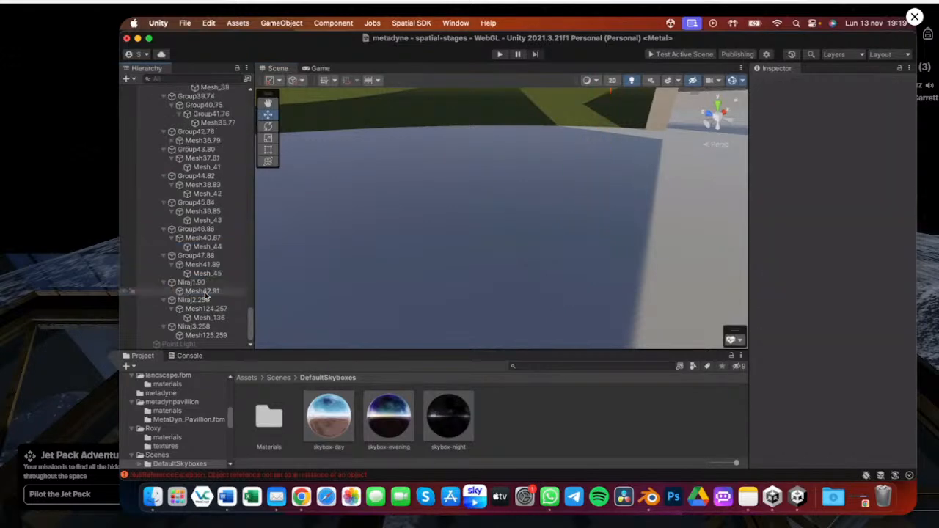
# Delete Mesh125.259 from Niraj3.258 and select Mesh_136
pyautogui.click(206, 294)
pyautogui.keyDown('alt'); pyautogui.moveTo(352, 271); pyautogui.dragTo(402, 257); pyautogui.keyUp('alt')
pyautogui.click(206, 335)
pyautogui.keyDown('super'); pyautogui.click(206, 319); pyautogui.keyUp('super')
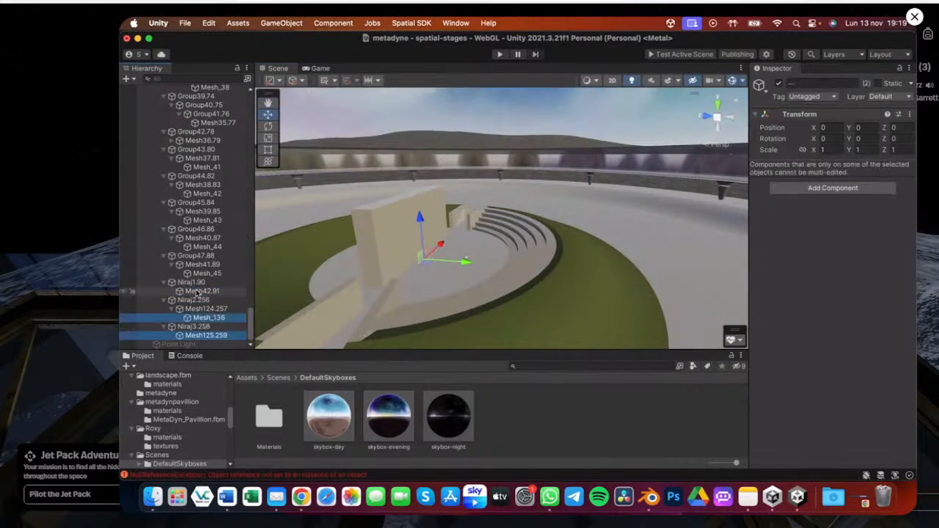
pyautogui.click(203, 334)
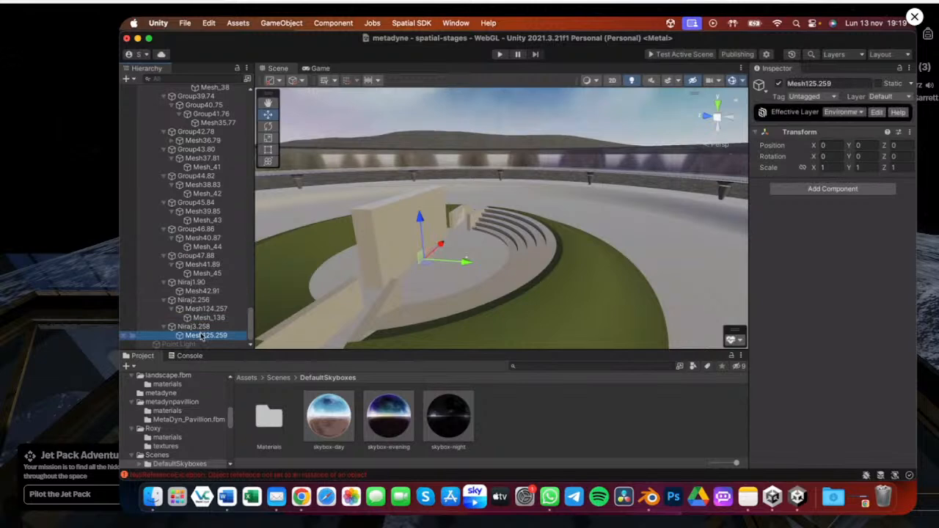
pyautogui.press('super+BackSpace')
pyautogui.click(206, 327)
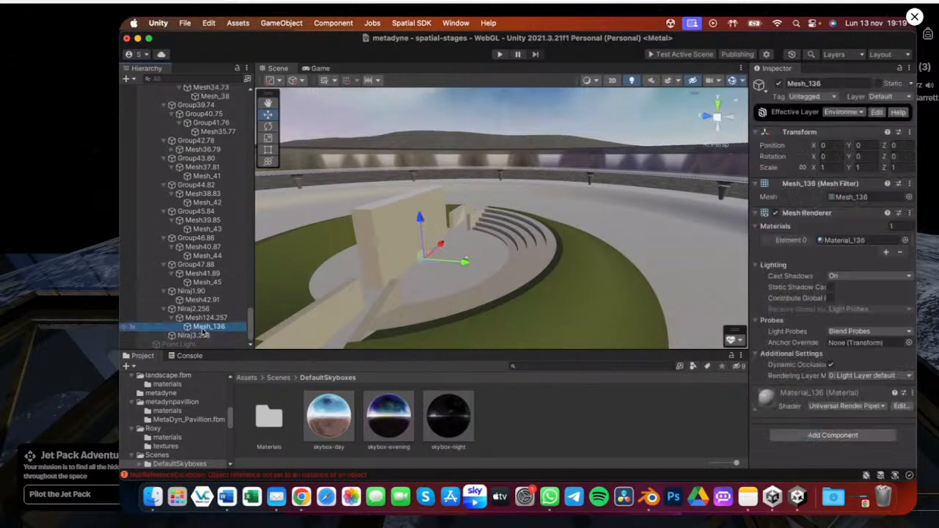
# Multi-select the meshes from Mesh_36 through Mesh_45 plus Mesh42.91 in the hierarchy to see them highlighted
pyautogui.keyDown('super'); pyautogui.click(201, 301); pyautogui.keyUp('super')
pyautogui.keyDown('super'); pyautogui.click(207, 282); pyautogui.keyUp('super')
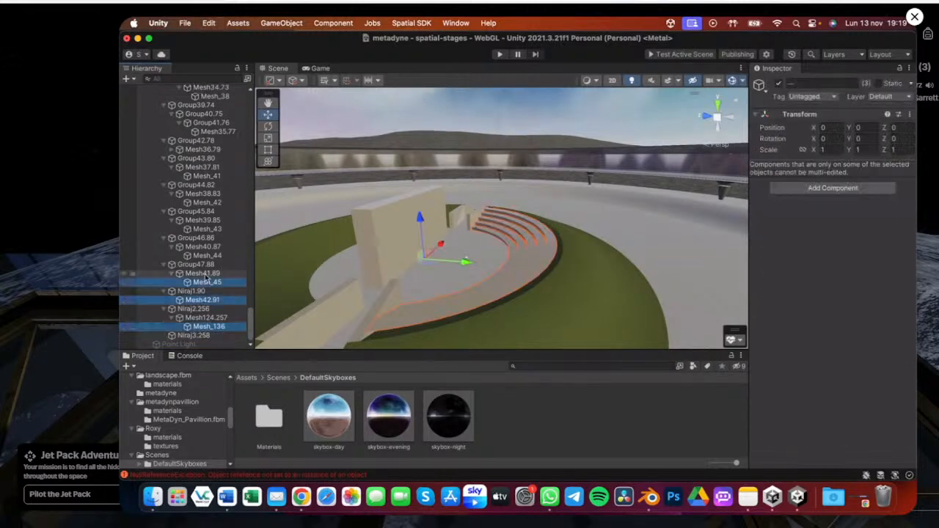
pyautogui.keyDown('super'); pyautogui.click(207, 255); pyautogui.keyUp('super')
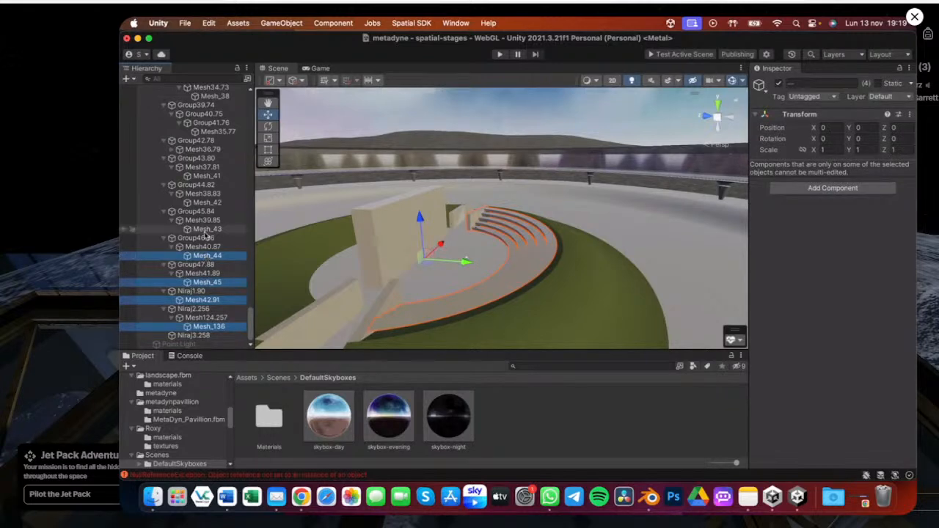
pyautogui.keyDown('super'); pyautogui.click(206, 229); pyautogui.keyUp('super')
pyautogui.keyDown('super'); pyautogui.click(206, 203); pyautogui.keyUp('super')
pyautogui.keyDown('super'); pyautogui.click(196, 185); pyautogui.keyUp('super')
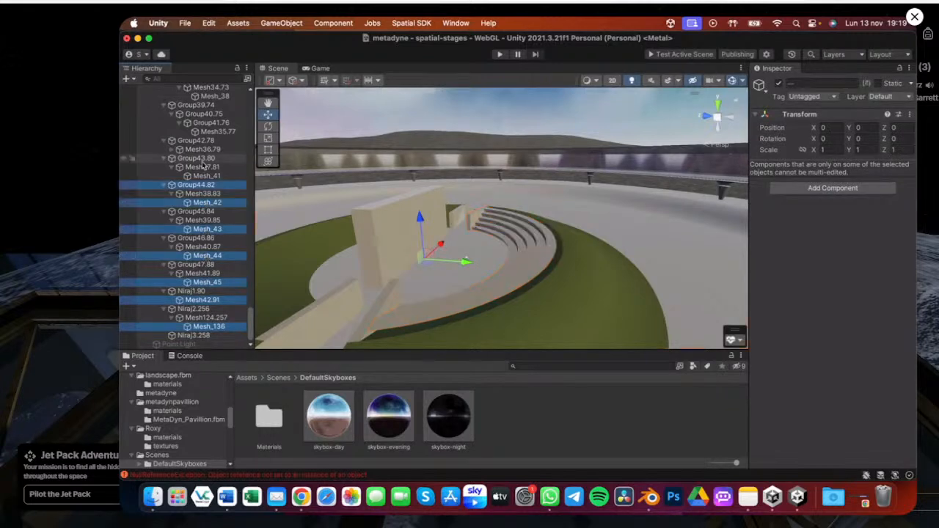
pyautogui.keyDown('super'); pyautogui.click(198, 150); pyautogui.keyUp('super')
pyautogui.click(171, 149)
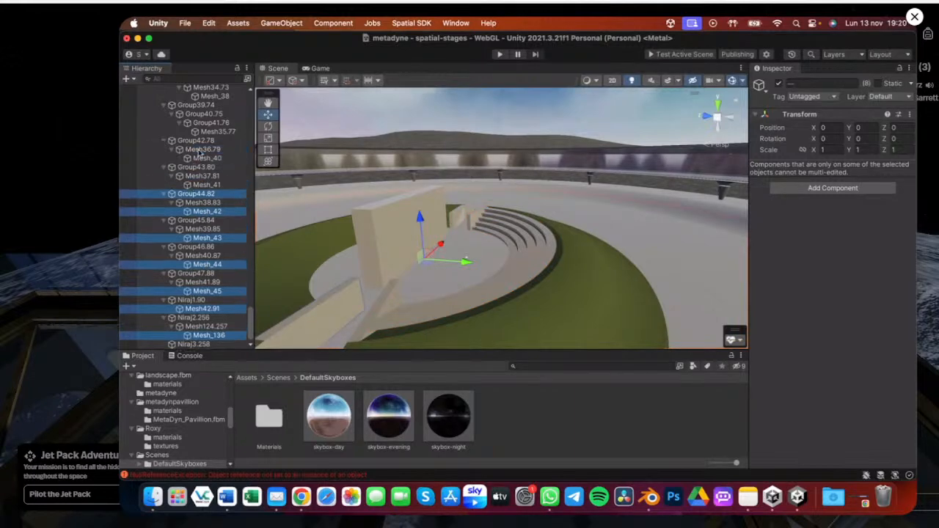
pyautogui.keyDown('super'); pyautogui.click(208, 158); pyautogui.keyUp('super')
pyautogui.scroll(3, 212, 171)
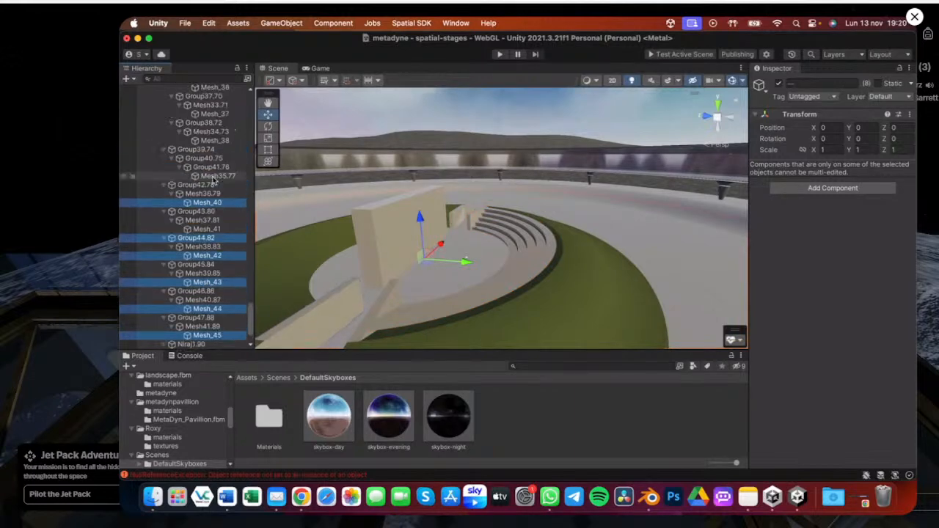
pyautogui.keyDown('super'); pyautogui.click(214, 140); pyautogui.keyUp('super')
pyautogui.keyDown('super'); pyautogui.click(218, 176); pyautogui.keyUp('super')
pyautogui.scroll(5, 221, 180)
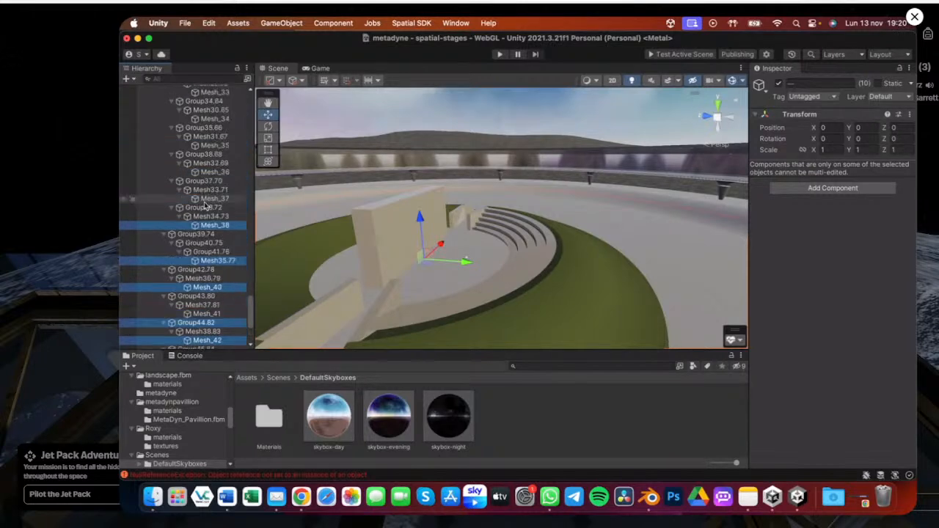
pyautogui.keyDown('super'); pyautogui.click(215, 198); pyautogui.keyUp('super')
pyautogui.keyDown('super'); pyautogui.click(214, 172); pyautogui.keyUp('super')
pyautogui.keyDown('super'); pyautogui.click(210, 146); pyautogui.keyUp('super')
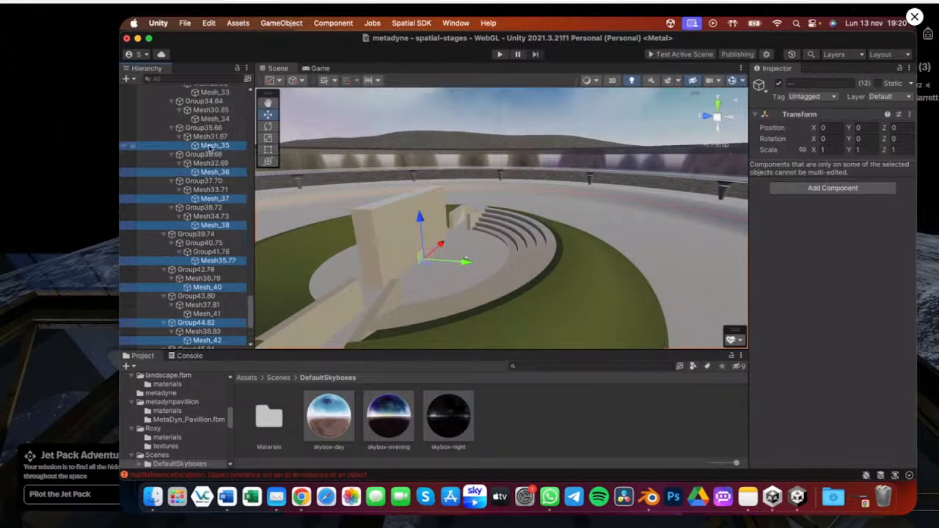
pyautogui.keyDown('super'); pyautogui.click(210, 146); pyautogui.keyUp('super')
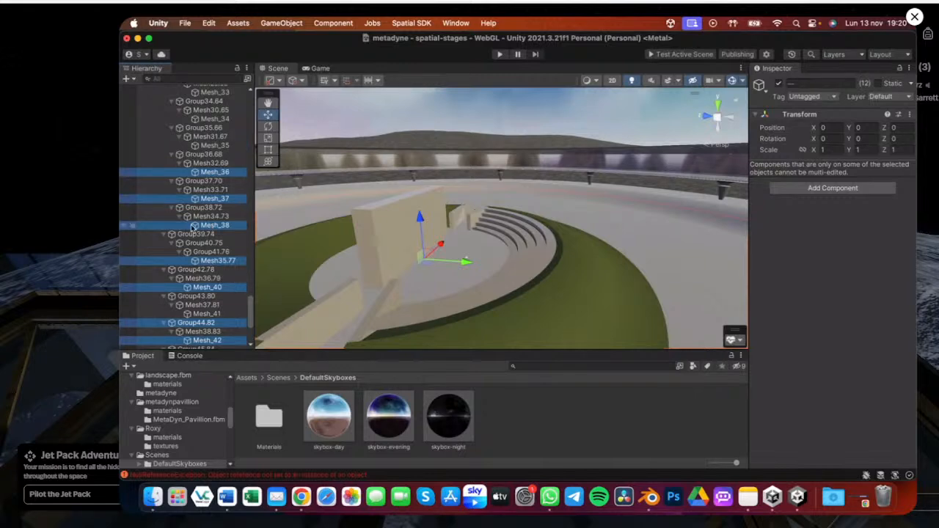
pyautogui.scroll(-2, 213, 238)
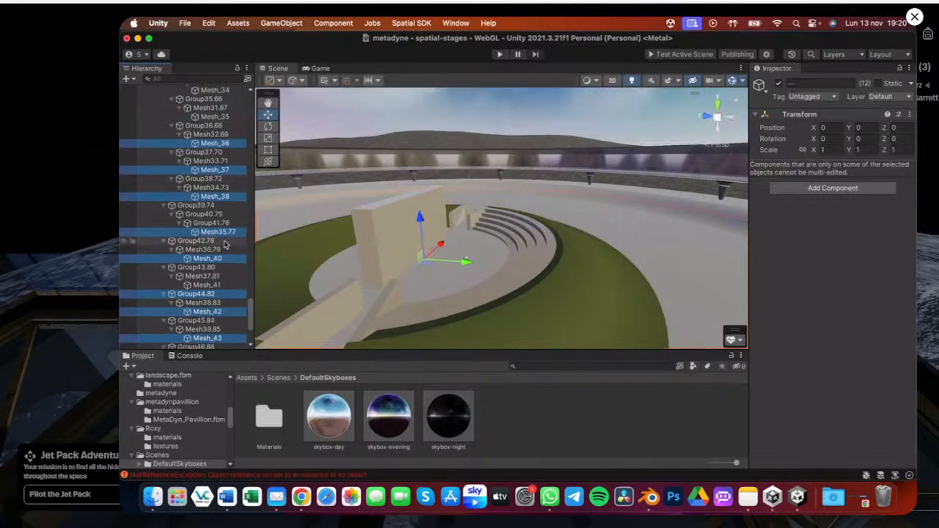
pyautogui.scroll(-2, 226, 245)
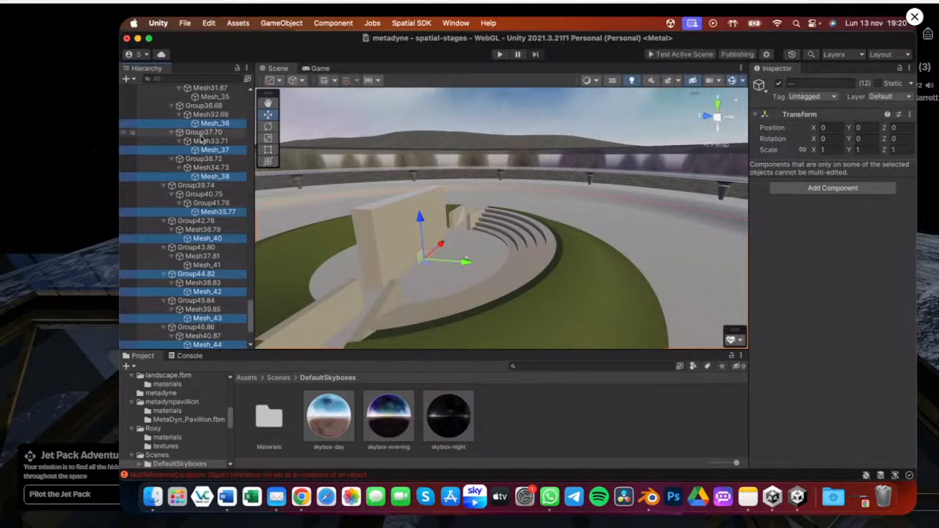
# Select Mesh35.77 under Group41.76 and delete it
pyautogui.click(212, 123)
pyautogui.keyDown('super'); pyautogui.click(211, 149); pyautogui.keyUp('super')
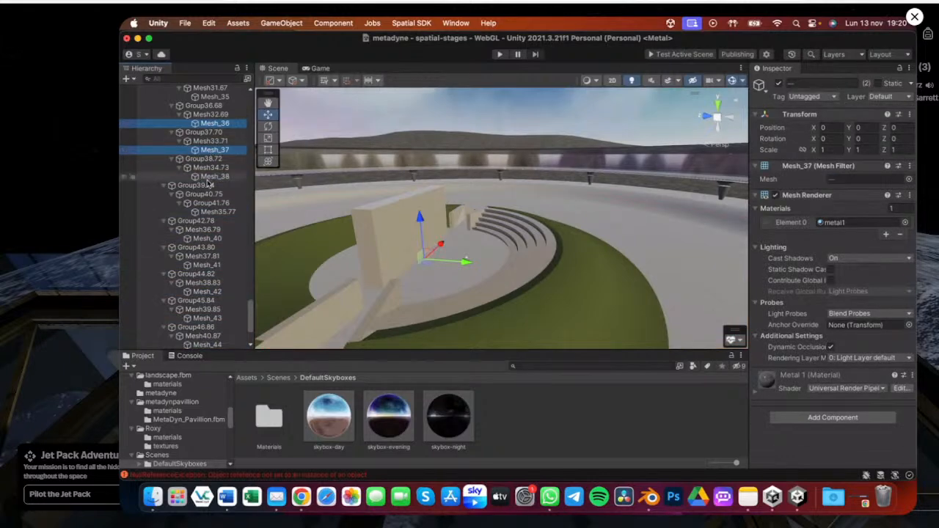
pyautogui.keyDown('super'); pyautogui.click(209, 179); pyautogui.keyUp('super')
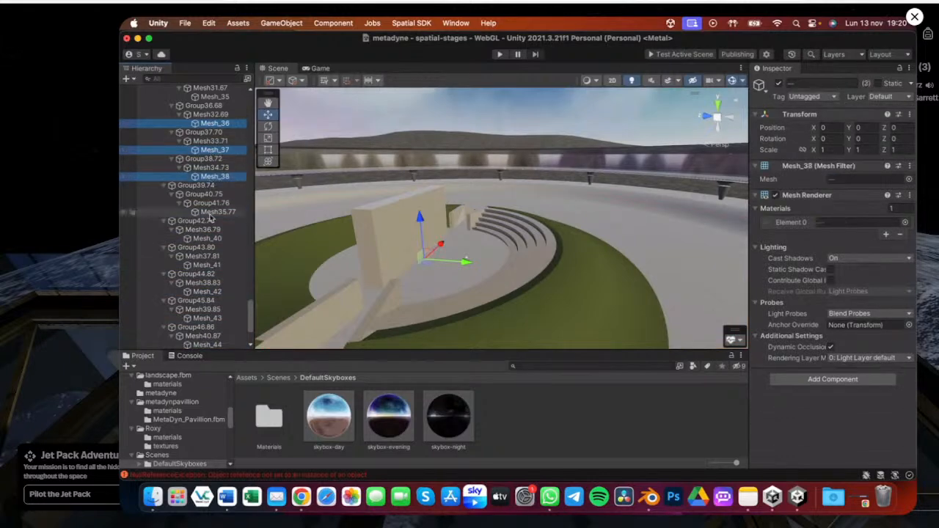
pyautogui.keyDown('super'); pyautogui.click(213, 212); pyautogui.keyUp('super')
pyautogui.keyDown('super'); pyautogui.click(207, 239); pyautogui.keyUp('super')
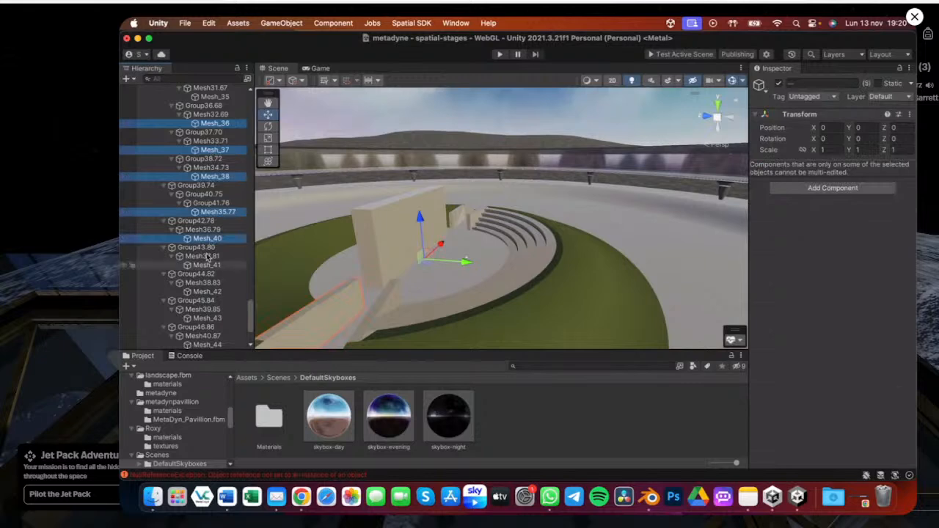
pyautogui.click(208, 238)
pyautogui.click(213, 212)
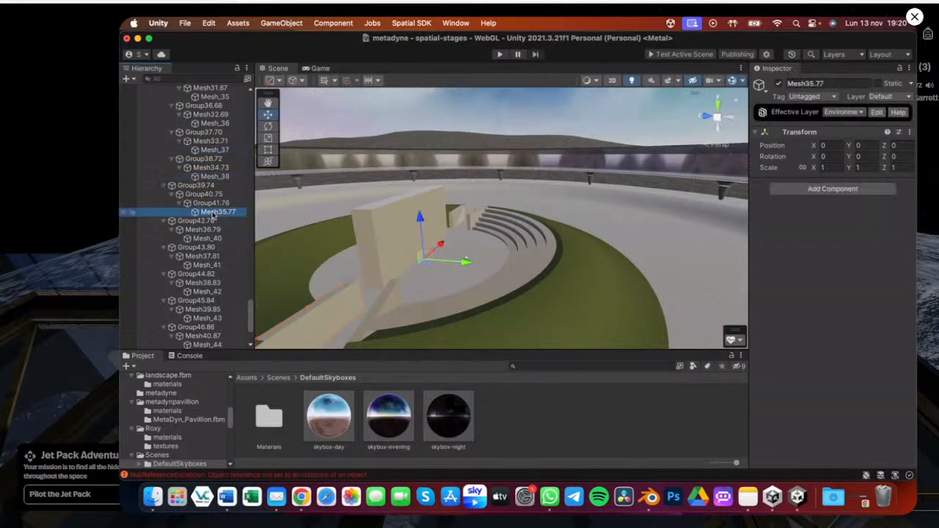
pyautogui.press('super+BackSpace')
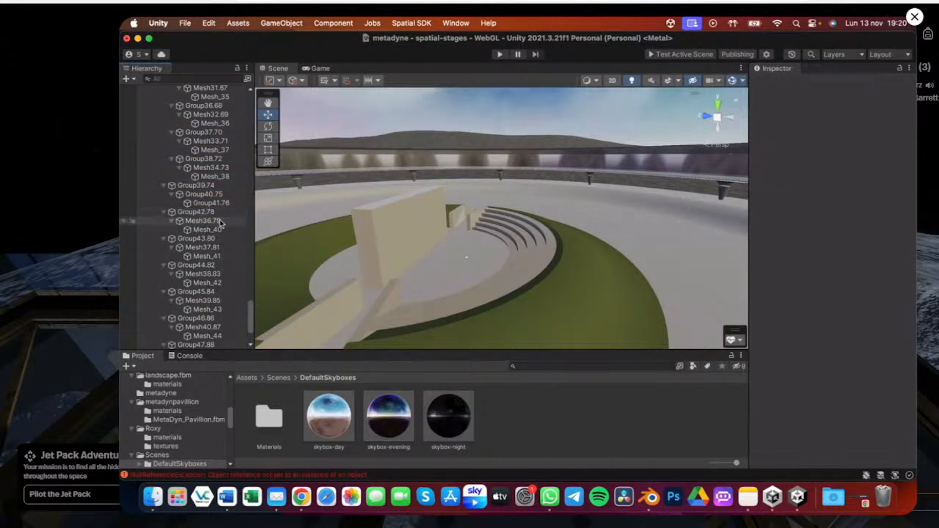
pyautogui.click(208, 230)
pyautogui.scroll(-3, 209, 282)
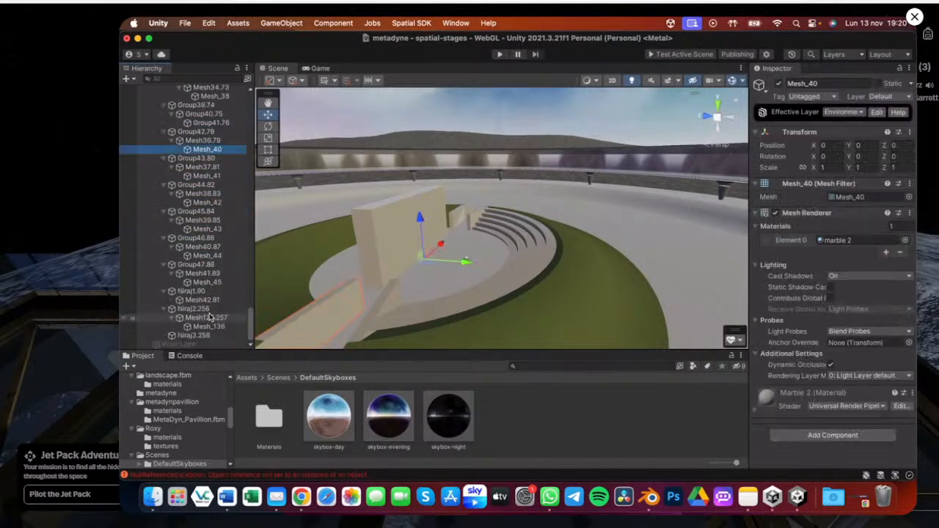
pyautogui.click(209, 326)
pyautogui.keyDown('super'); pyautogui.click(202, 301); pyautogui.keyUp('super')
pyautogui.keyDown('super'); pyautogui.click(204, 282); pyautogui.keyUp('super')
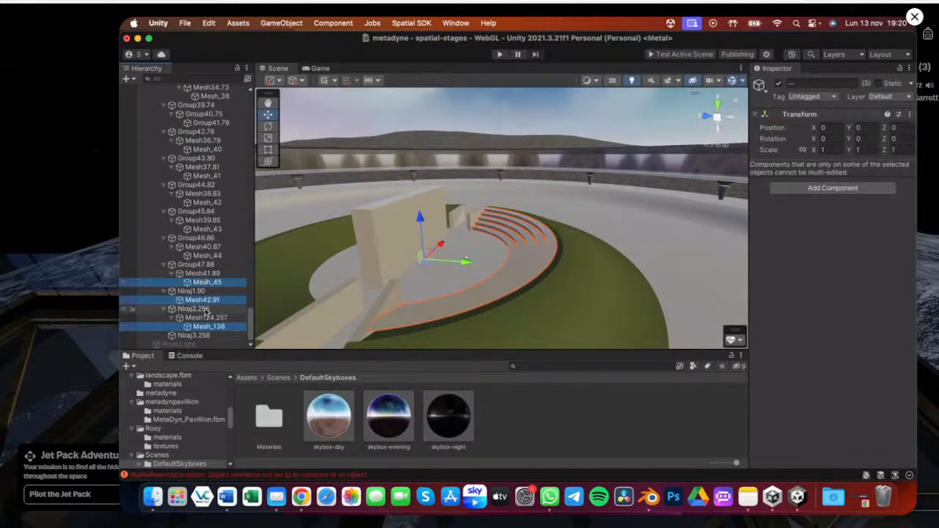
pyautogui.click(208, 326)
pyautogui.keyDown('super'); pyautogui.click(203, 300); pyautogui.keyUp('super')
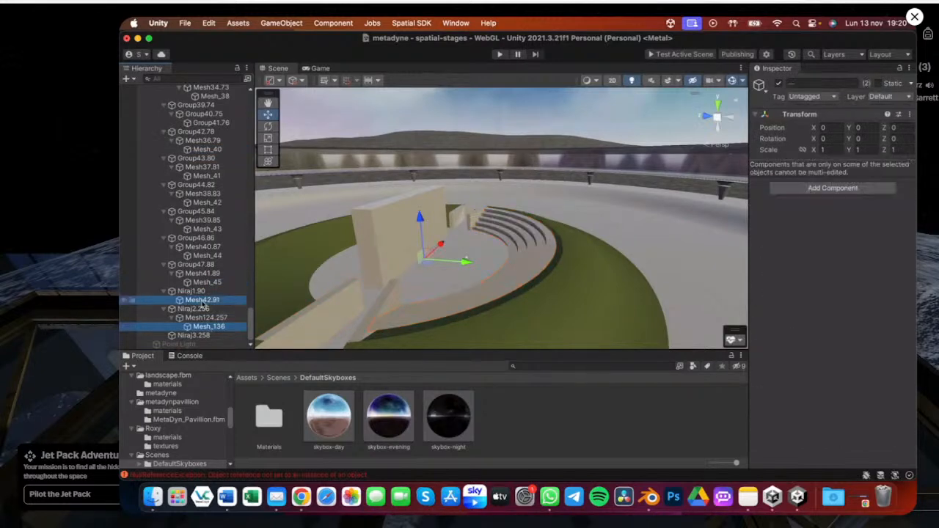
pyautogui.click(203, 303)
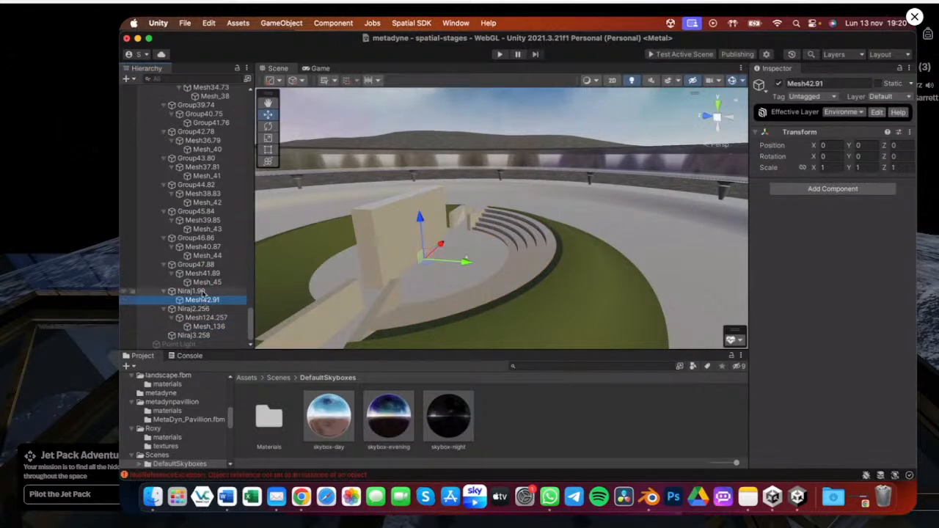
pyautogui.press('super+z')
pyautogui.press('super+z')
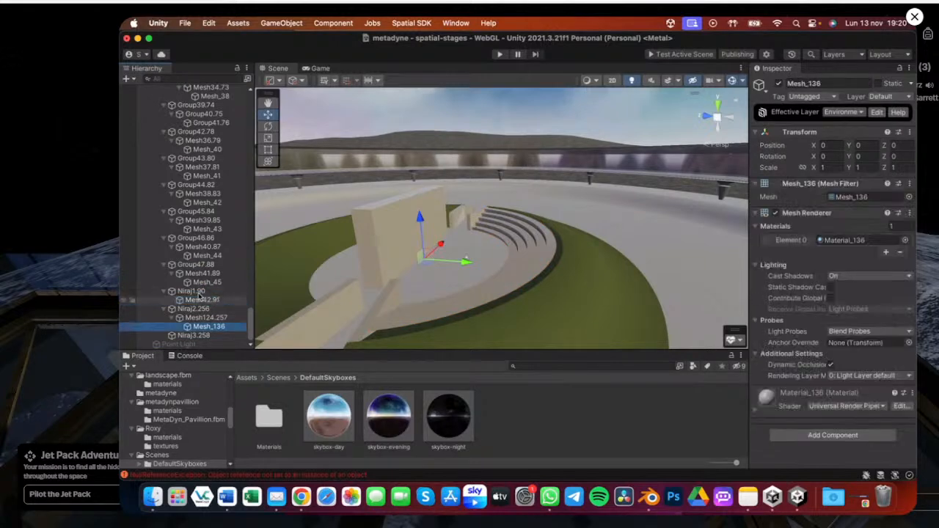
# Add Mesh_42 through Mesh_45 to the Mesh_136 selection and view them from further out
pyautogui.keyDown('super'); pyautogui.click(205, 282); pyautogui.keyUp('super')
pyautogui.keyDown('super'); pyautogui.click(205, 257); pyautogui.keyUp('super')
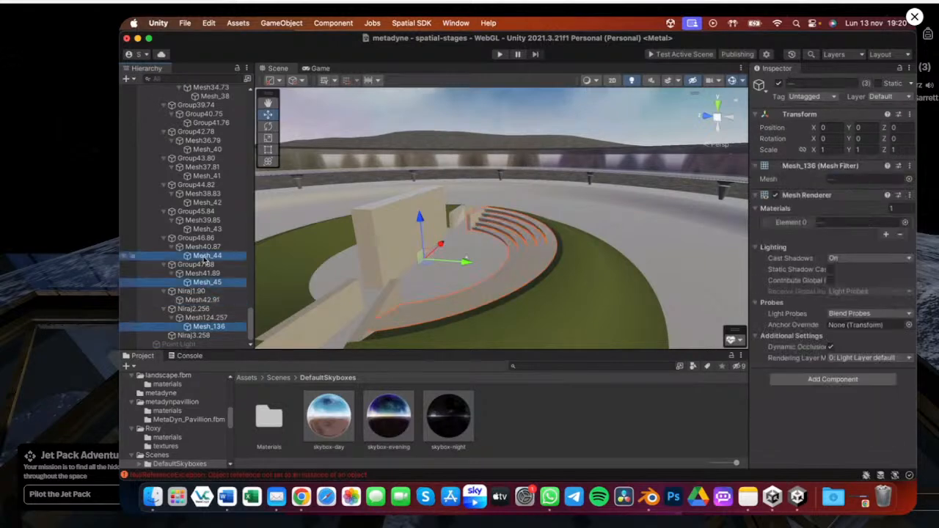
pyautogui.scroll(-5, 487, 207)
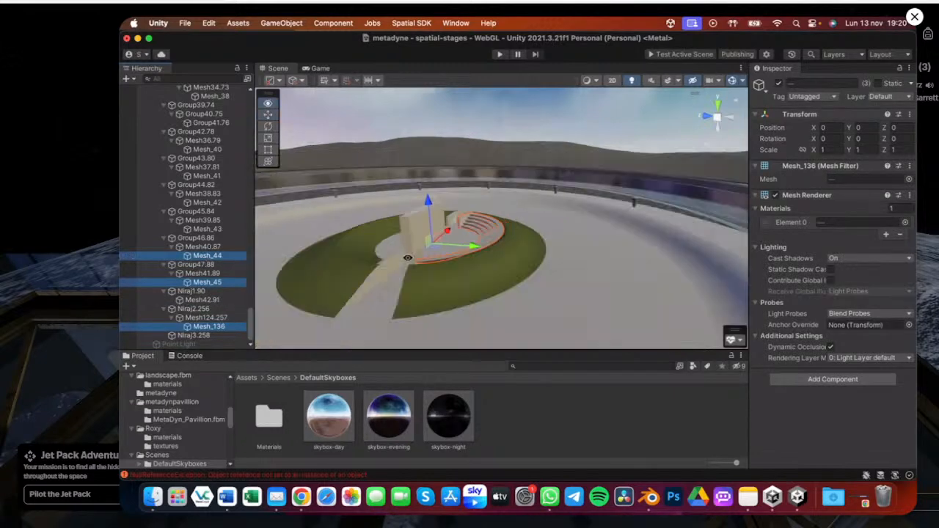
pyautogui.moveTo(408, 258)
pyautogui.keyDown('alt'); pyautogui.mouseDown()
pyautogui.moveTo(459, 236)
pyautogui.moveTo(406, 265)
pyautogui.mouseUp(); pyautogui.keyUp('alt')
pyautogui.scroll(-5, 440, 237)
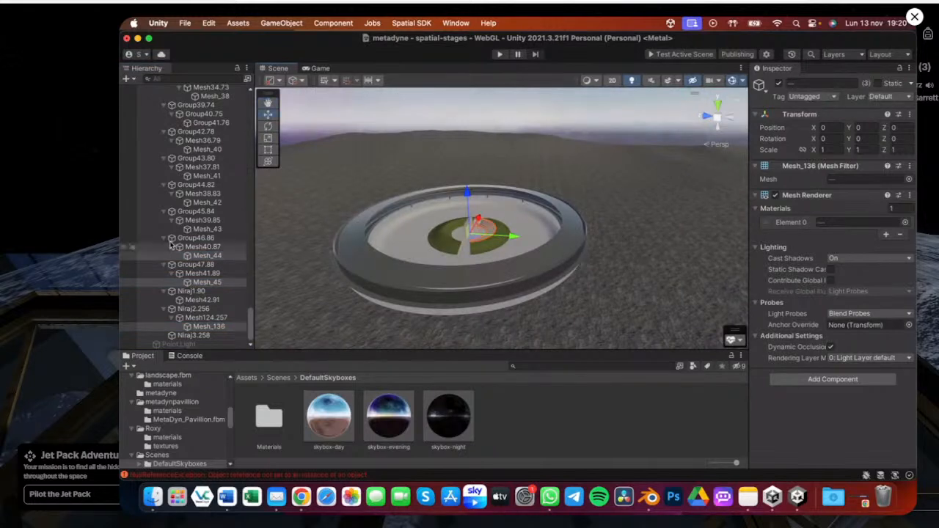
pyautogui.keyDown('super'); pyautogui.click(199, 229); pyautogui.keyUp('super')
pyautogui.keyDown('super'); pyautogui.click(199, 203); pyautogui.keyUp('super')
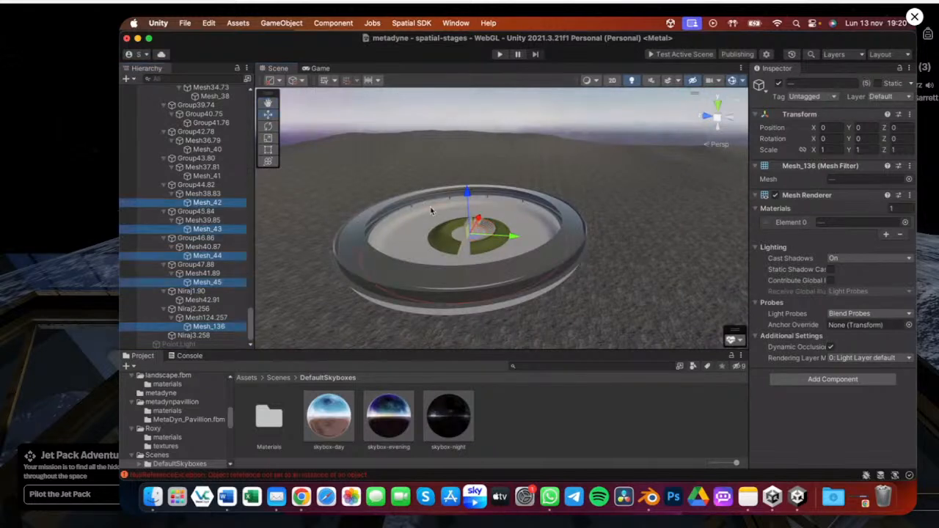
pyautogui.keyDown('alt'); pyautogui.moveTo(421, 261); pyautogui.dragTo(388, 225); pyautogui.keyUp('alt')
pyautogui.scroll(5, 442, 206)
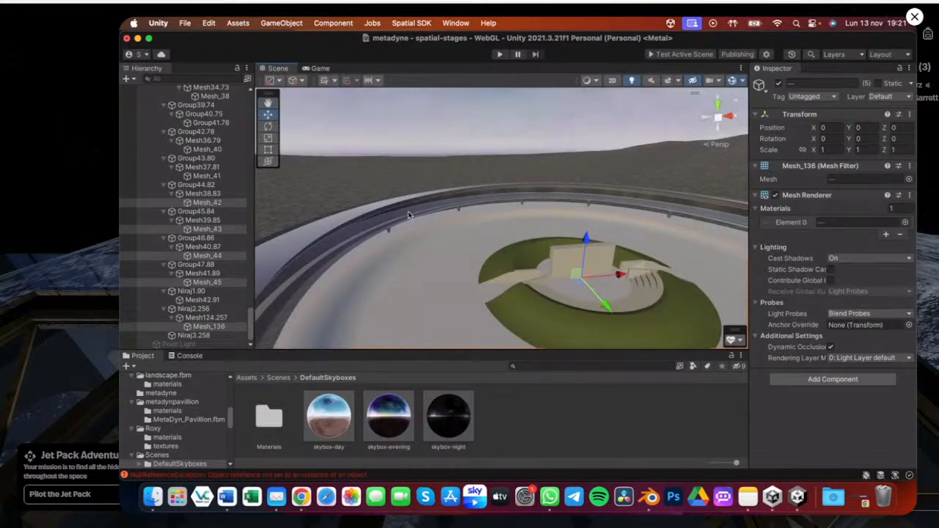
pyautogui.scroll(-5, 425, 257)
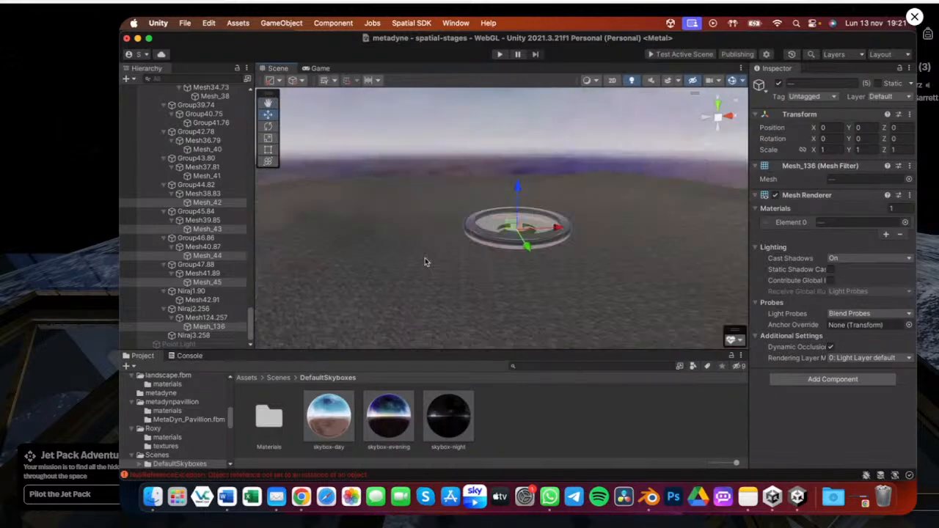
# Select the pavilion's glass ring components by box-selecting them in the scene view
pyautogui.click(425, 257)
pyautogui.click(780, 85)
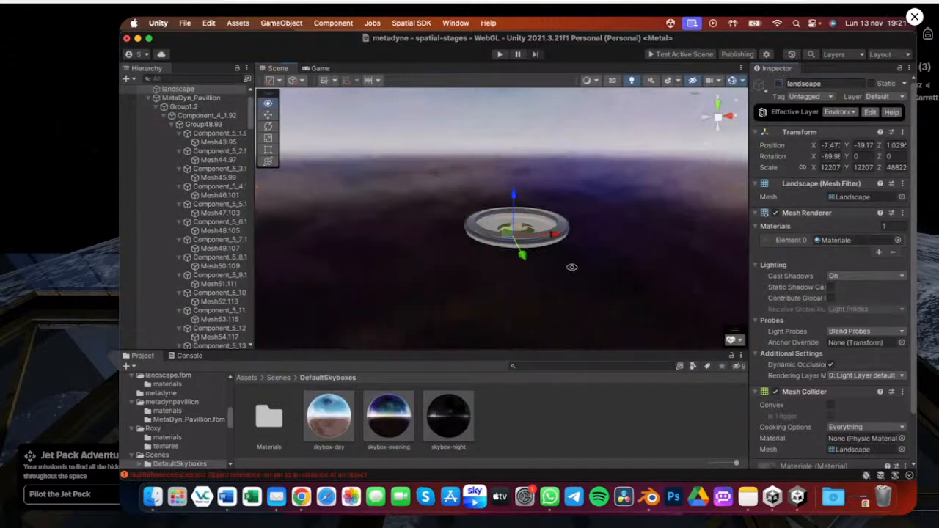
pyautogui.keyDown('alt'); pyautogui.moveTo(571, 267); pyautogui.dragTo(600, 290); pyautogui.keyUp('alt')
pyautogui.scroll(3, 523, 220)
pyautogui.scroll(-10, 205, 169)
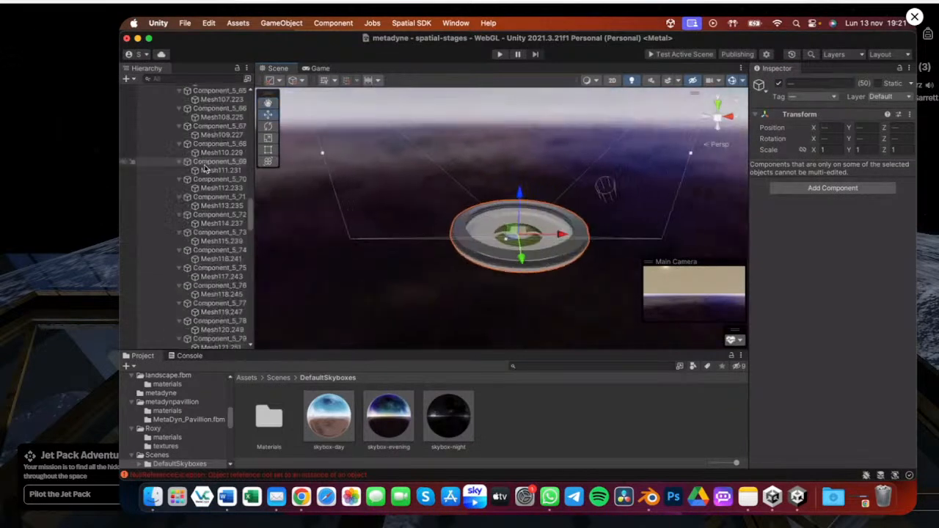
# Browse the selected components in the hierarchy and orbit the view around the pavilion
pyautogui.scroll(10, 206, 168)
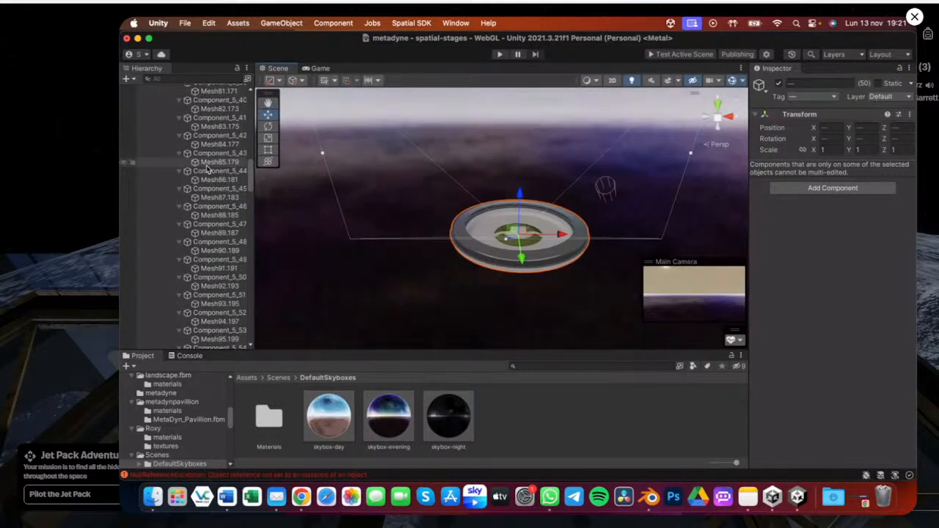
pyautogui.scroll(10, 207, 170)
pyautogui.scroll(2, 207, 170)
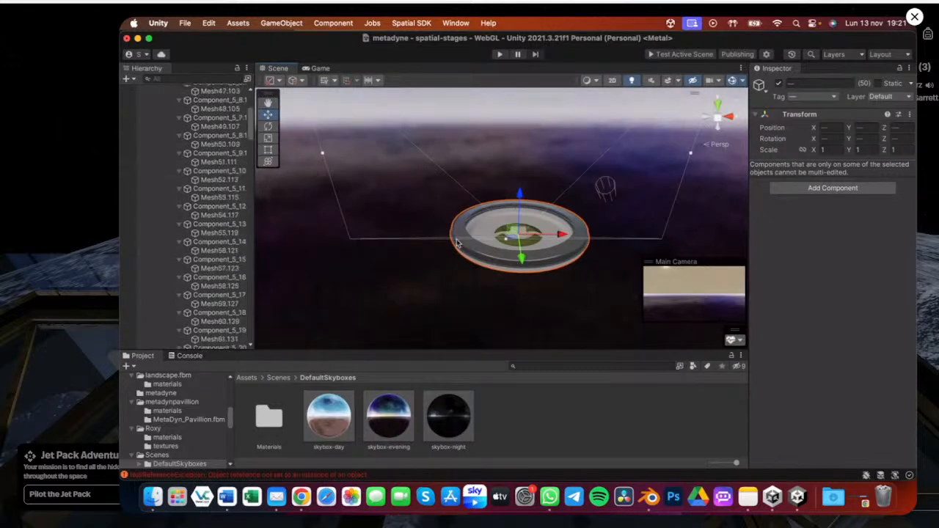
pyautogui.keyDown('alt'); pyautogui.moveTo(456, 243); pyautogui.dragTo(506, 254); pyautogui.keyUp('alt')
pyautogui.keyDown('alt'); pyautogui.scroll(5, 529, 221); pyautogui.keyUp('alt')
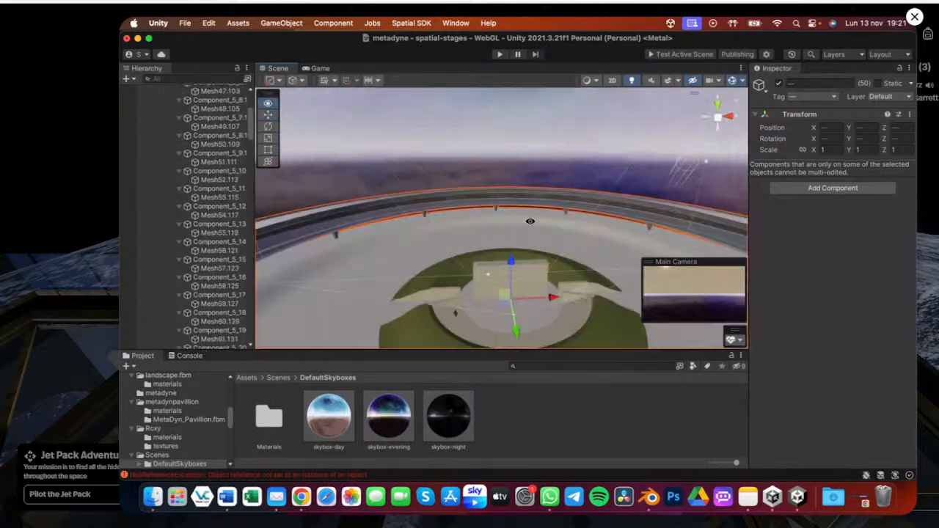
pyautogui.scroll(-5, 513, 224)
pyautogui.keyDown('alt'); pyautogui.moveTo(496, 230); pyautogui.dragTo(494, 197); pyautogui.keyUp('alt')
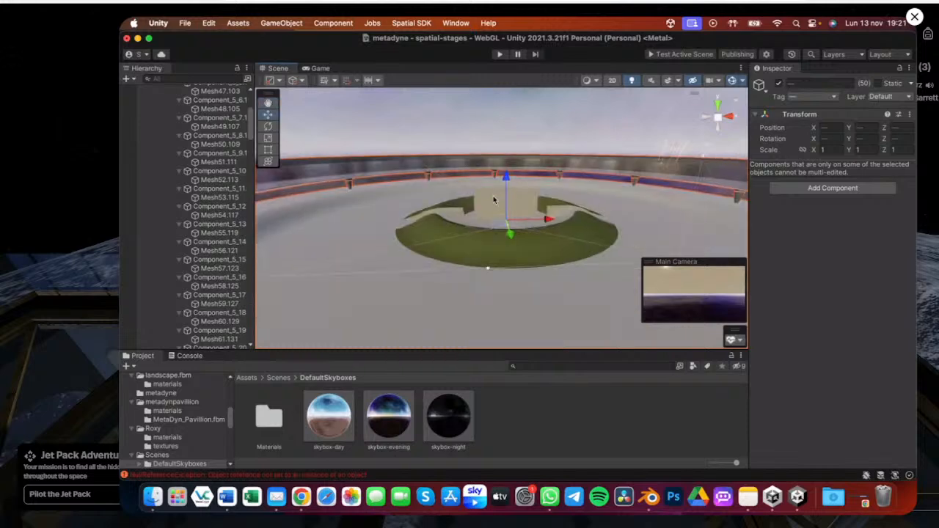
pyautogui.keyDown('shift'); pyautogui.click(494, 199); pyautogui.keyUp('shift')
pyautogui.keyDown('shift'); pyautogui.click(495, 199); pyautogui.keyUp('shift')
pyautogui.scroll(-5, 226, 254)
pyautogui.scroll(5, 226, 254)
pyautogui.scroll(3, 235, 250)
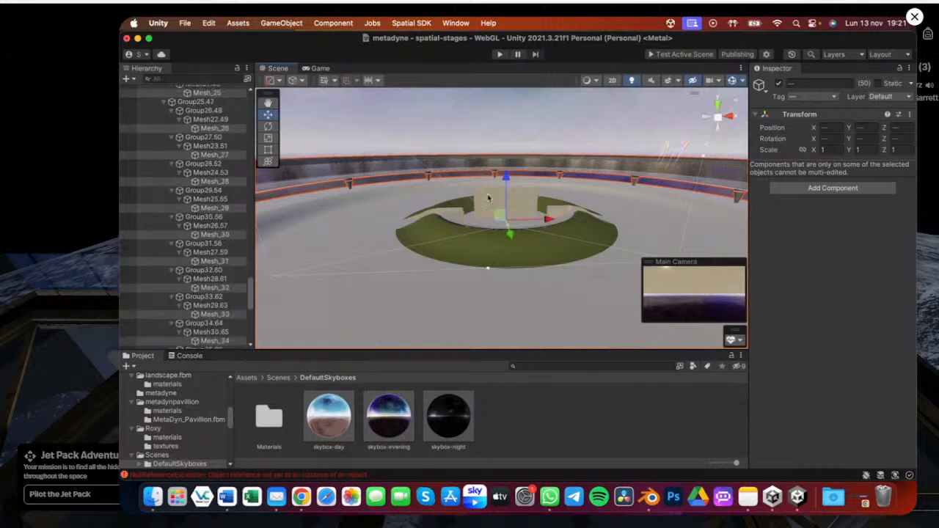
# Select the central stage block and ring pieces in the scene view and view the whole pavilion from further out
pyautogui.click(487, 198)
pyautogui.keyDown('shift'); pyautogui.click(427, 168); pyautogui.keyUp('shift')
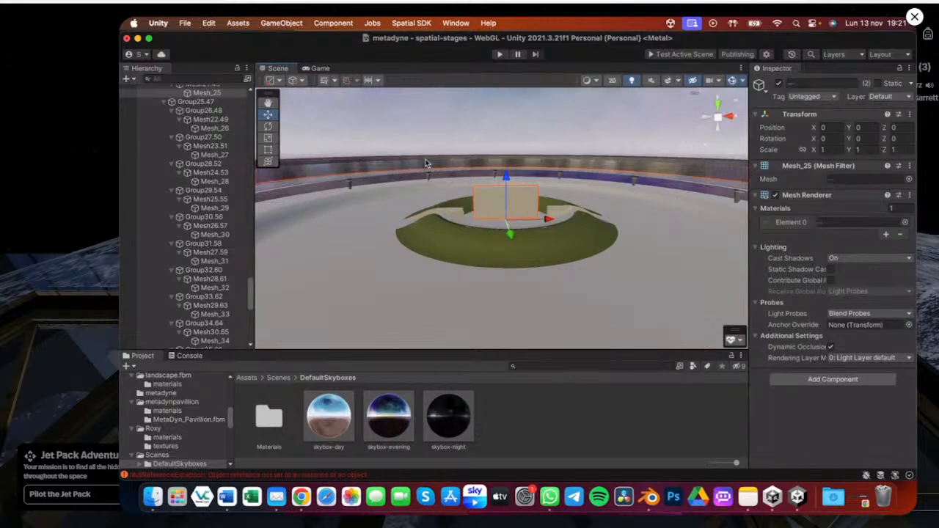
pyautogui.keyDown('shift'); pyautogui.click(436, 232); pyautogui.keyUp('shift')
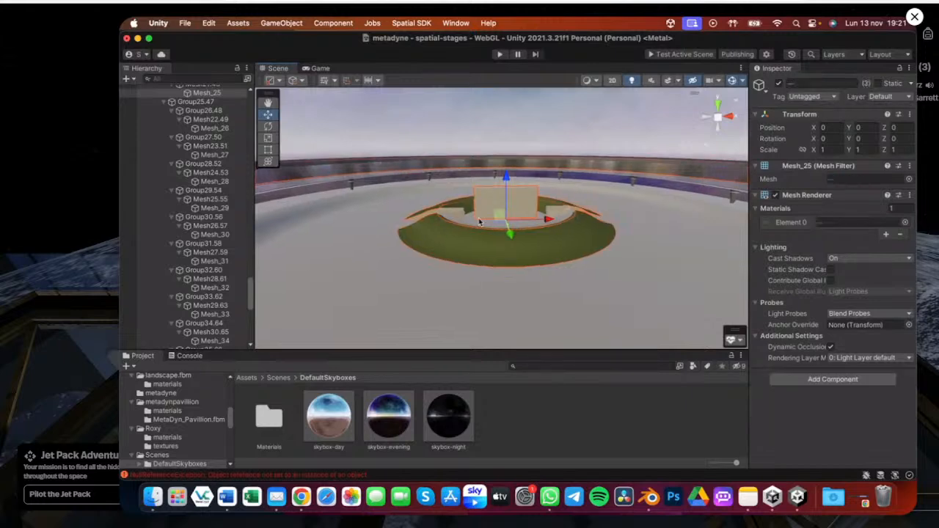
pyautogui.scroll(-2, 478, 221)
pyautogui.scroll(-5, 478, 221)
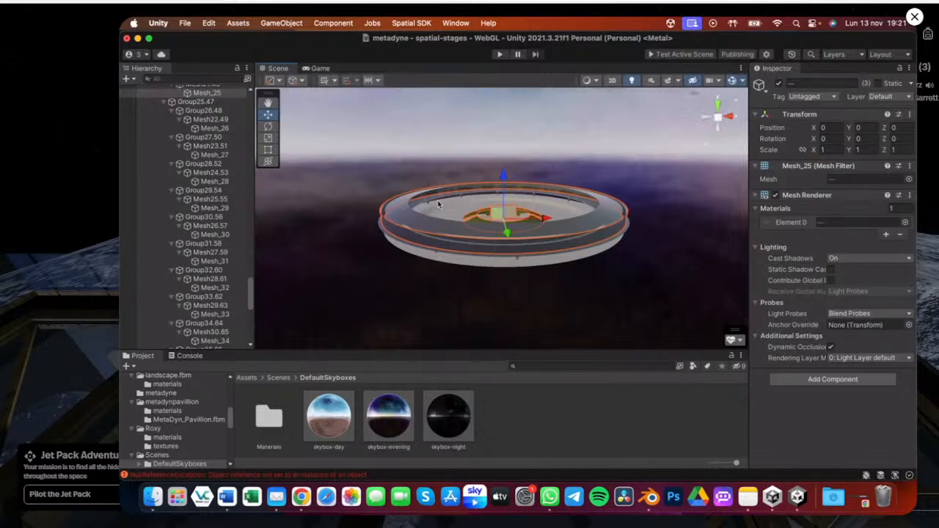
pyautogui.scroll(3, 454, 183)
pyautogui.scroll(-1, 500, 283)
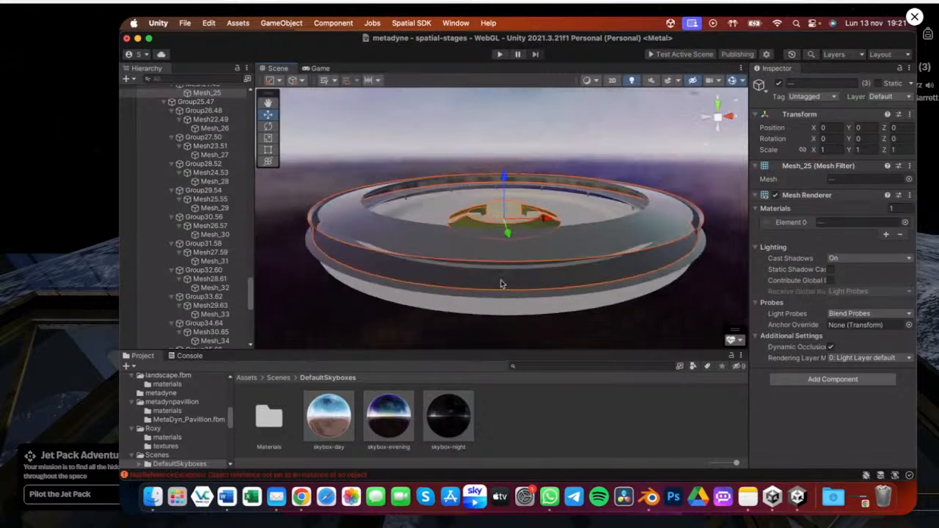
# Select every object in the scene and scroll through the hierarchy to review the selection, undoing an accidental deselection
pyautogui.keyDown('alt'); pyautogui.moveTo(505, 261); pyautogui.dragTo(476, 253); pyautogui.keyUp('alt')
pyautogui.press('super+a')
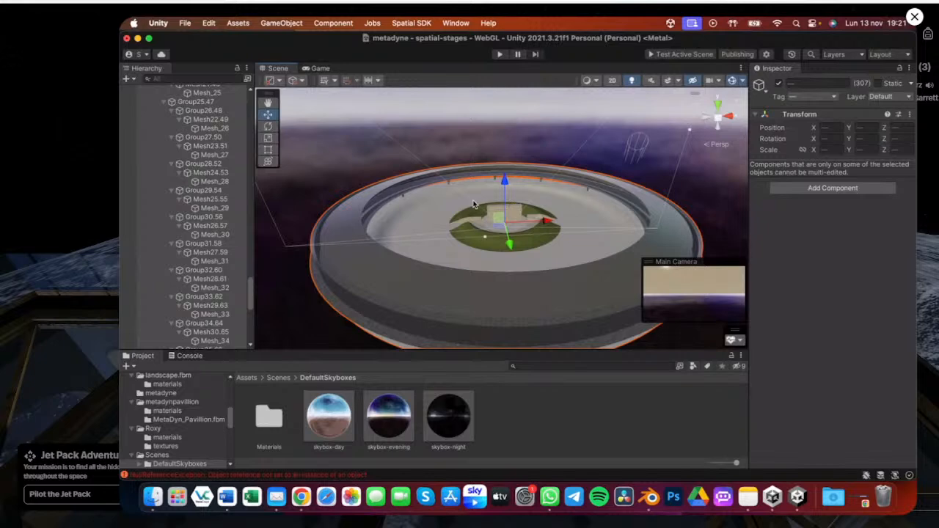
pyautogui.scroll(10, 195, 192)
pyautogui.scroll(8, 196, 192)
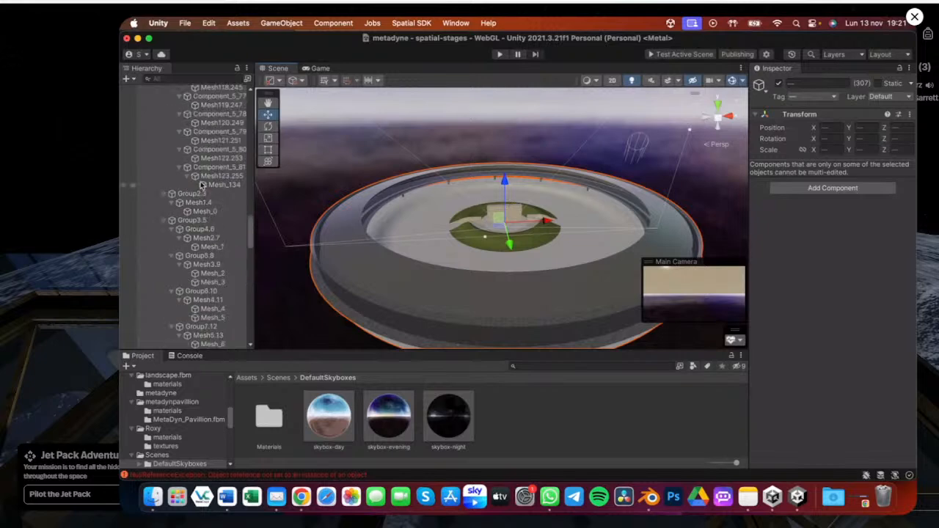
pyautogui.scroll(10, 202, 185)
pyautogui.scroll(3, 195, 157)
pyautogui.scroll(3, 194, 157)
pyautogui.click(384, 163)
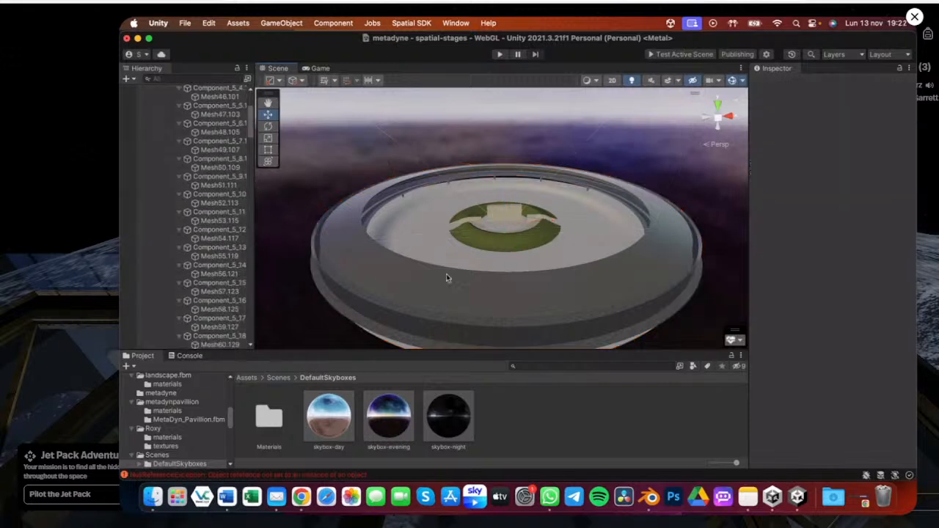
pyautogui.press('super+z')
# Step through the pavilion's Component_5 entries and their meshes one by one in the hierarchy
pyautogui.scroll(-1, 168, 141)
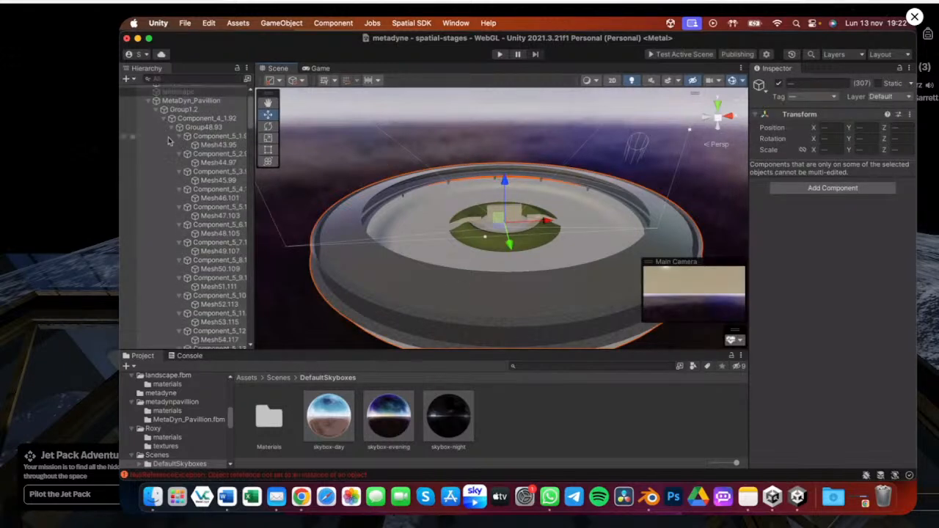
pyautogui.scroll(1, 168, 140)
pyautogui.click(209, 156)
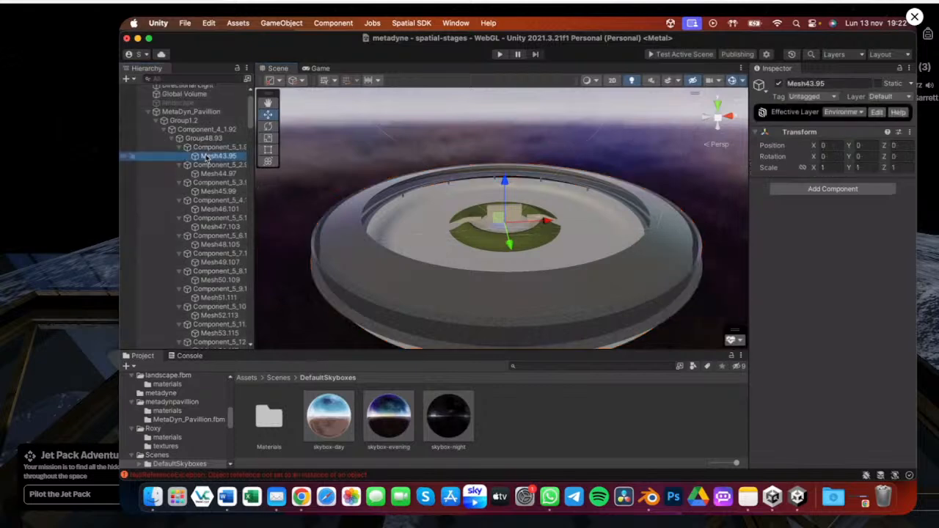
pyautogui.click(213, 175)
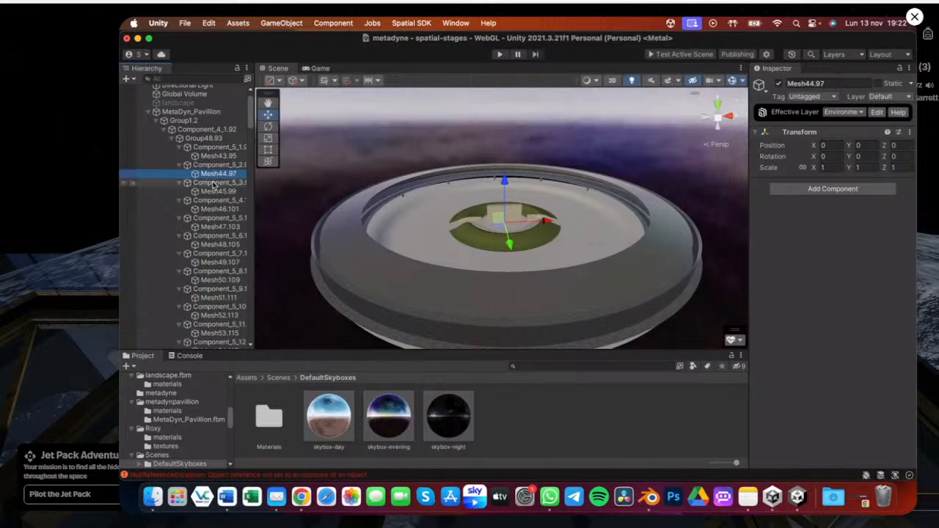
pyautogui.press('Down')
pyautogui.press('Down')
pyautogui.press('Down')
pyautogui.press('Down')
pyautogui.press('Down')
pyautogui.press('Down')
pyautogui.press('Down')
pyautogui.press('Down')
pyautogui.press('Down')
pyautogui.press('Down')
pyautogui.press('Down')
pyautogui.press('Down')
pyautogui.press('Down')
pyautogui.press('Down')
pyautogui.press('Down')
pyautogui.press('Down')
pyautogui.press('Down')
pyautogui.press('Down')
pyautogui.press('Down')
pyautogui.press('Down')
pyautogui.press('Down')
pyautogui.press('Down')
pyautogui.press('Down')
pyautogui.press('Down')
pyautogui.press('Down')
pyautogui.press('Down')
pyautogui.press('Down')
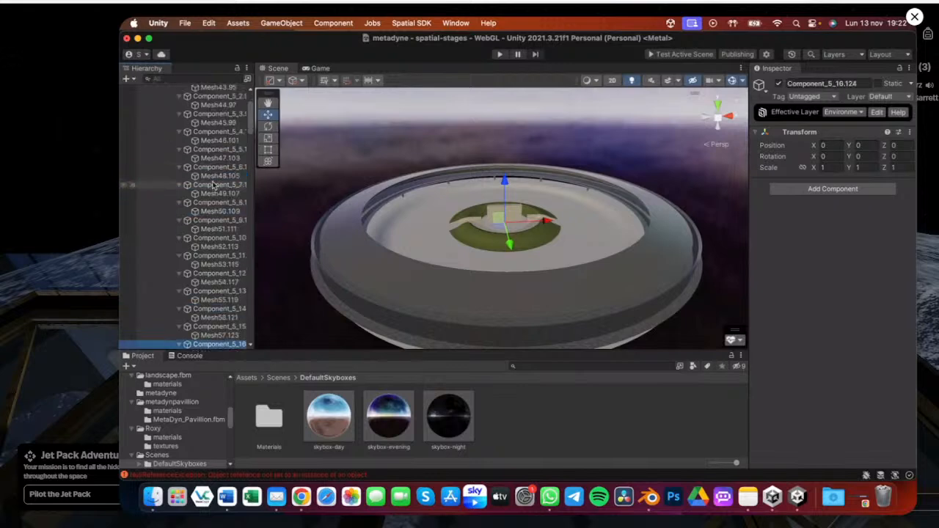
pyautogui.press('Down')
pyautogui.press('Down')
pyautogui.press('Down')
pyautogui.press('Down')
pyautogui.press('Down')
pyautogui.press('Down')
pyautogui.press('Down')
pyautogui.press('Down')
pyautogui.press('Down')
pyautogui.press('Down')
pyautogui.press('Down')
pyautogui.press('Down')
pyautogui.press('Down')
pyautogui.press('Down')
pyautogui.press('Down')
pyautogui.press('Down')
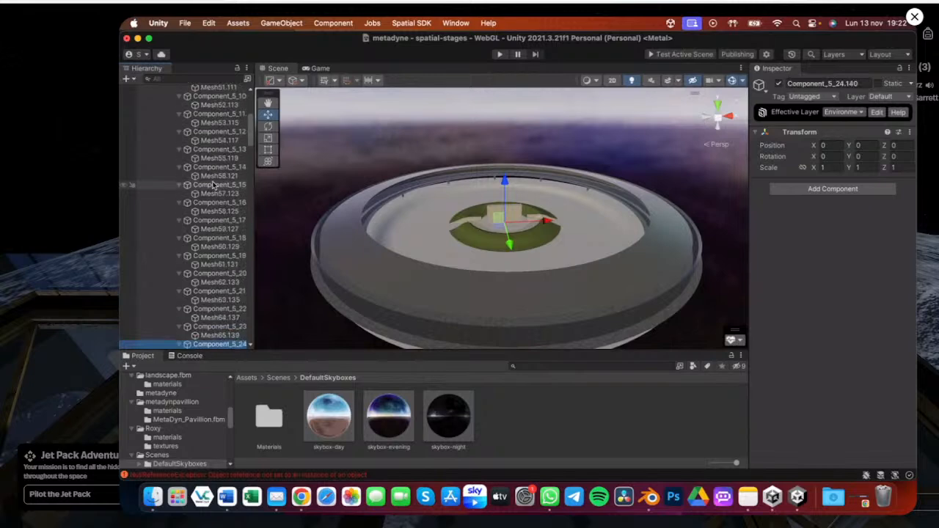
# Select the ring's support posts and glass segments around the pavilion and enable Contribute Global Illumination, receiving it from Lightmaps
pyautogui.keyDown('alt'); pyautogui.moveTo(420, 238); pyautogui.dragTo(414, 197); pyautogui.keyUp('alt')
pyautogui.click(414, 198)
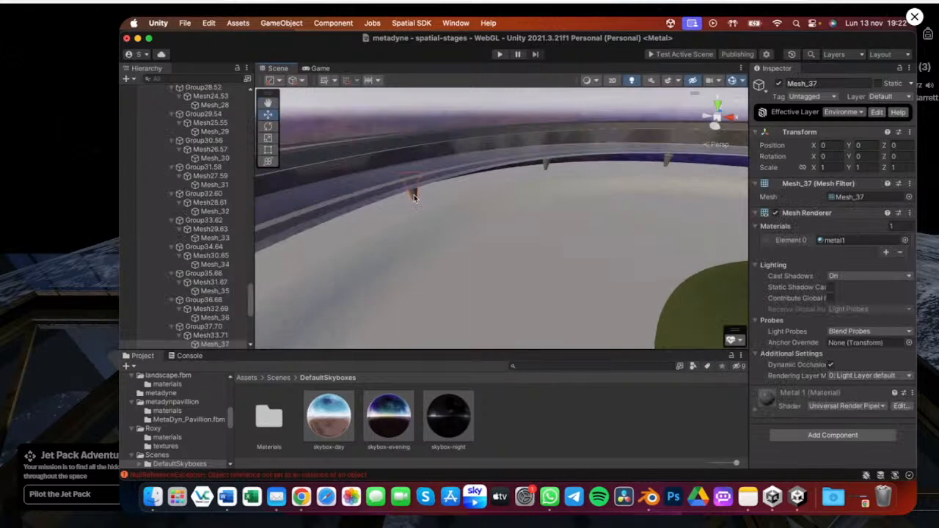
pyautogui.keyDown('shift'); pyautogui.click(546, 165); pyautogui.keyUp('shift')
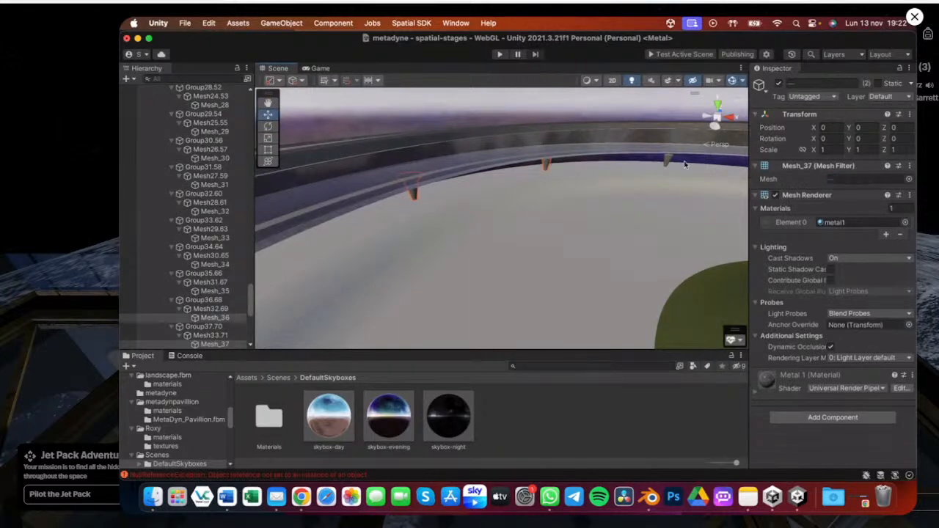
pyautogui.keyDown('shift'); pyautogui.click(680, 163); pyautogui.keyUp('shift')
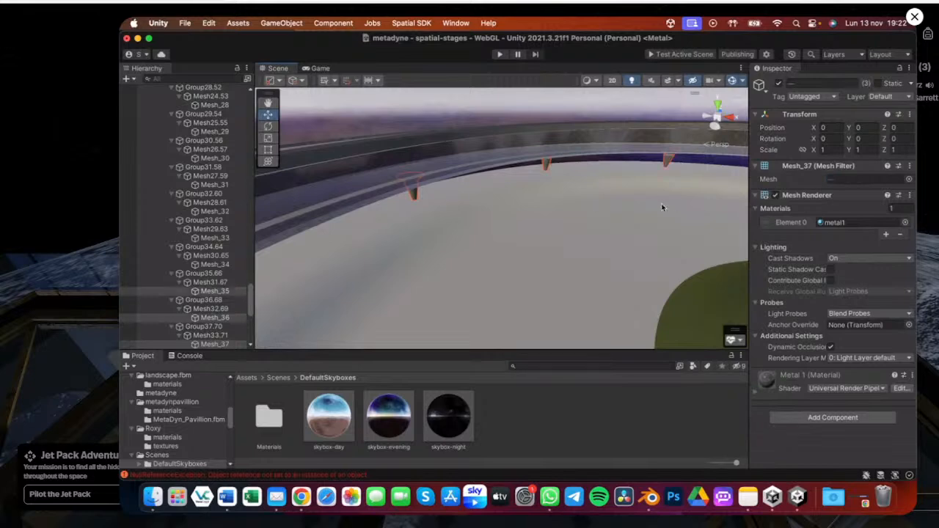
pyautogui.moveTo(592, 199); pyautogui.dragTo(592, 176, button='middle')
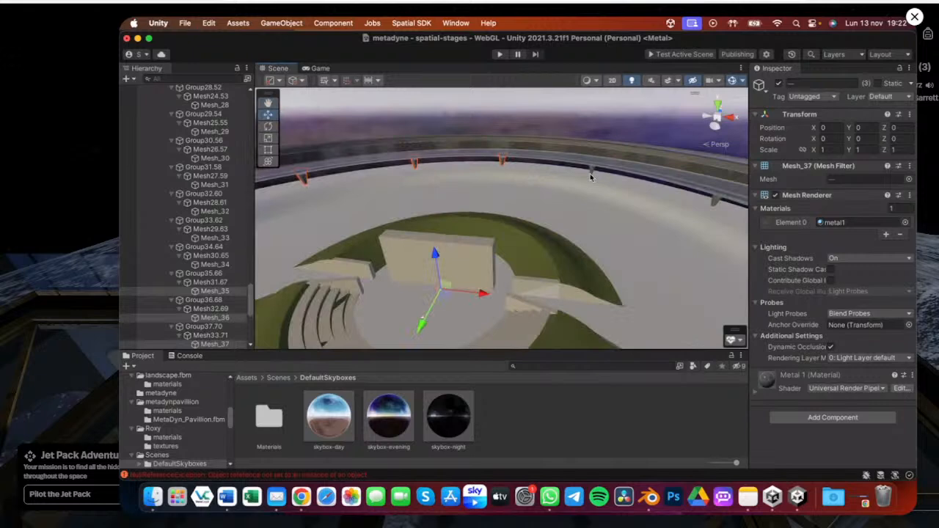
pyautogui.keyDown('shift'); pyautogui.click(592, 174); pyautogui.keyUp('shift')
pyautogui.moveTo(676, 215); pyautogui.dragTo(470, 187, button='middle')
pyautogui.keyDown('alt'); pyautogui.moveTo(469, 188); pyautogui.dragTo(591, 191); pyautogui.keyUp('alt')
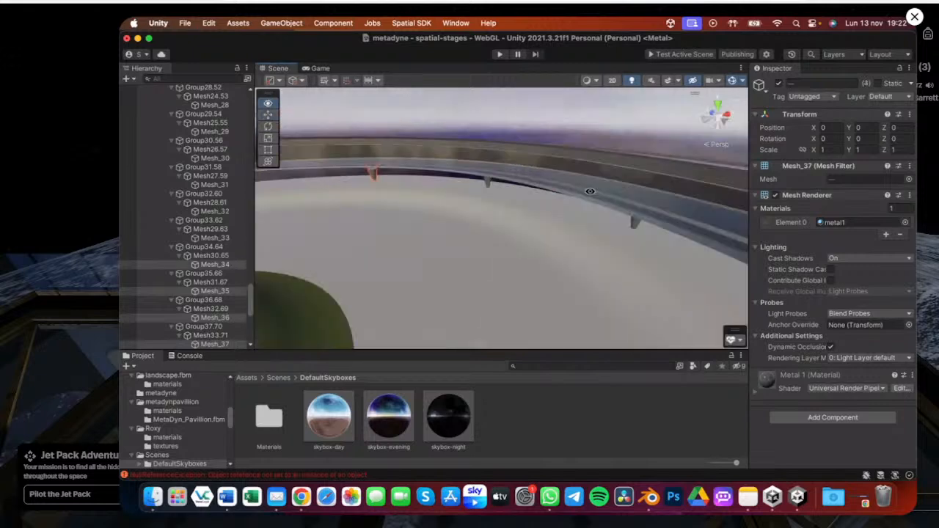
pyautogui.keyDown('shift'); pyautogui.click(488, 184); pyautogui.keyUp('shift')
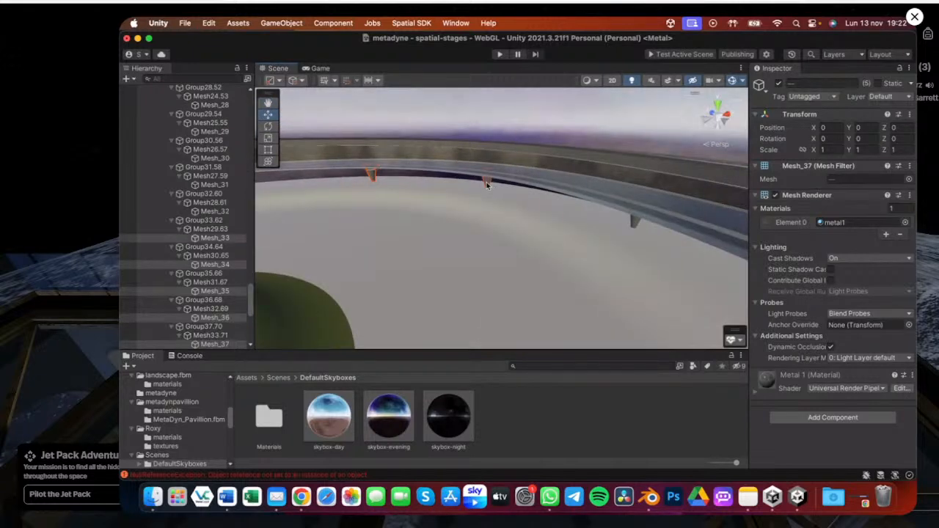
pyautogui.keyDown('shift'); pyautogui.click(635, 222); pyautogui.keyUp('shift')
pyautogui.scroll(-5, 555, 254)
pyautogui.keyDown('alt'); pyautogui.moveTo(466, 258); pyautogui.dragTo(548, 182); pyautogui.keyUp('alt')
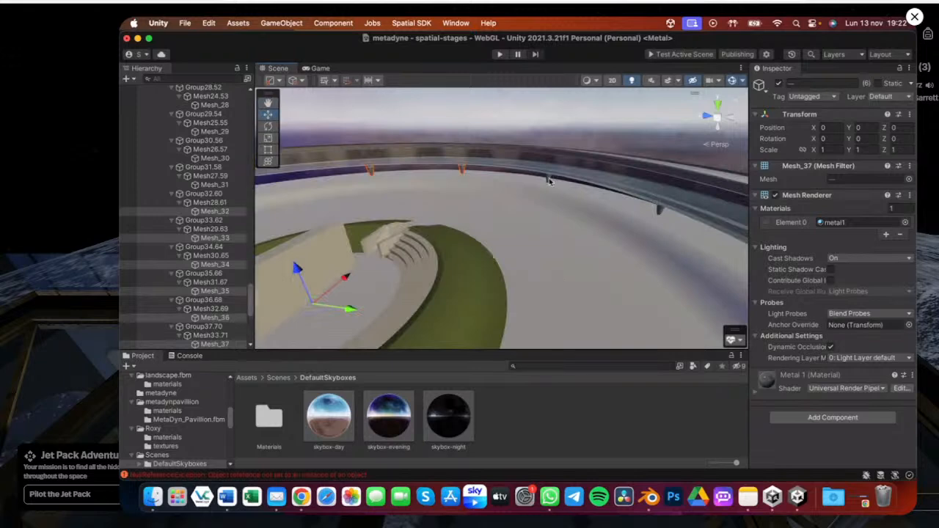
pyautogui.keyDown('shift'); pyautogui.click(549, 181); pyautogui.keyUp('shift')
pyautogui.keyDown('alt'); pyautogui.moveTo(659, 212); pyautogui.dragTo(677, 248); pyautogui.keyUp('alt')
pyautogui.moveTo(678, 248); pyautogui.dragTo(504, 206, button='middle')
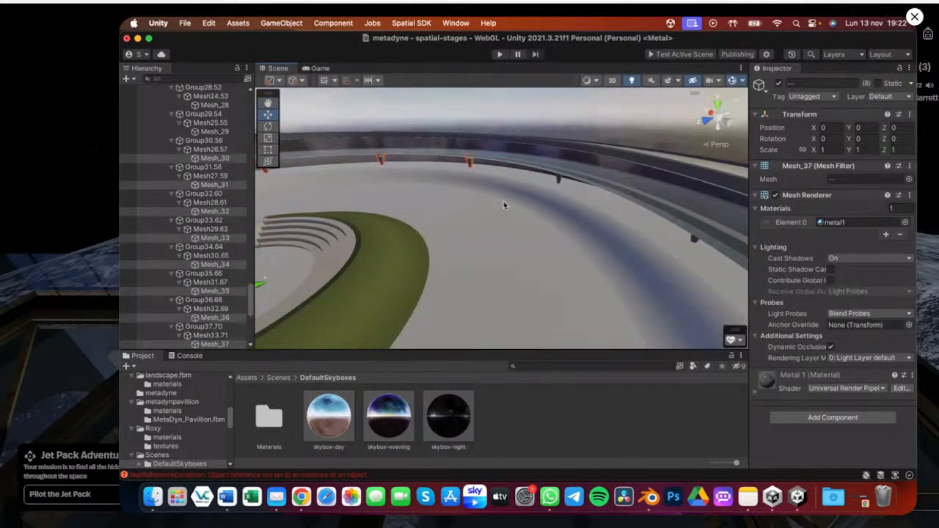
pyautogui.keyDown('alt'); pyautogui.moveTo(504, 205); pyautogui.dragTo(565, 174); pyautogui.keyUp('alt')
pyautogui.keyDown('shift'); pyautogui.click(565, 174); pyautogui.keyUp('shift')
pyautogui.keyDown('shift'); pyautogui.click(699, 198); pyautogui.keyUp('shift')
pyautogui.keyDown('alt'); pyautogui.moveTo(499, 215); pyautogui.dragTo(563, 181); pyautogui.keyUp('alt')
pyautogui.keyDown('shift'); pyautogui.click(563, 179); pyautogui.keyUp('shift')
pyautogui.keyDown('shift'); pyautogui.click(684, 212); pyautogui.keyUp('shift')
pyautogui.moveTo(583, 235); pyautogui.dragTo(530, 175, button='middle')
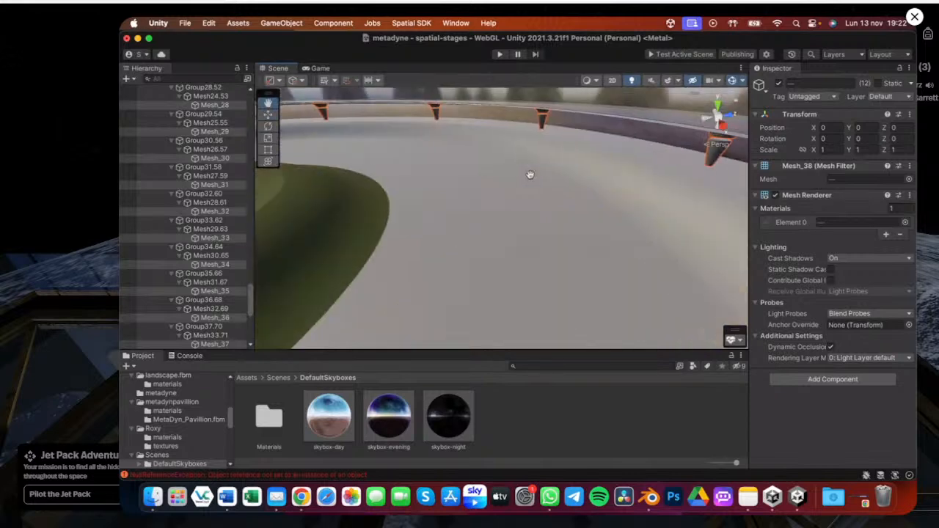
pyautogui.scroll(-5, 529, 175)
pyautogui.keyDown('alt'); pyautogui.moveTo(476, 201); pyautogui.dragTo(488, 236); pyautogui.keyUp('alt')
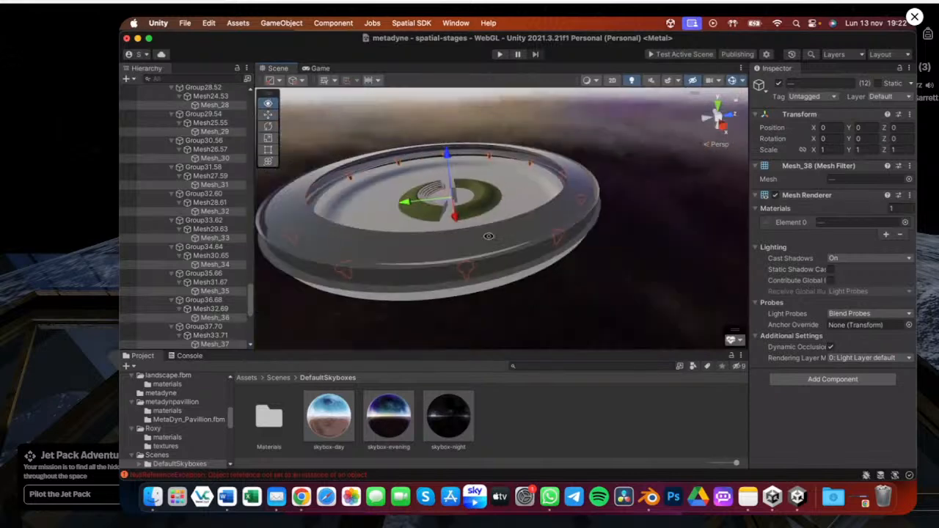
pyautogui.keyDown('shift'); pyautogui.click(529, 276); pyautogui.keyUp('shift')
pyautogui.keyDown('shift'); pyautogui.click(530, 275); pyautogui.keyUp('shift')
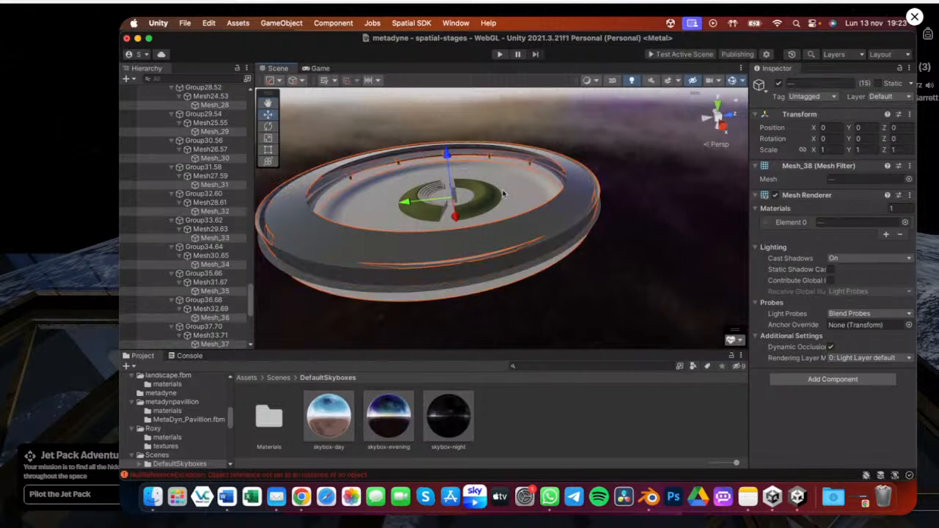
pyautogui.keyDown('alt'); pyautogui.moveTo(516, 190); pyautogui.dragTo(554, 185); pyautogui.keyUp('alt')
pyautogui.scroll(5, 474, 209)
pyautogui.moveTo(554, 186); pyautogui.dragTo(556, 184, button='middle')
pyautogui.keyDown('shift'); pyautogui.click(571, 203); pyautogui.keyUp('shift')
pyautogui.keyDown('shift'); pyautogui.click(519, 153); pyautogui.keyUp('shift')
pyautogui.keyDown('shift'); pyautogui.click(437, 145); pyautogui.keyUp('shift')
pyautogui.keyDown('shift'); pyautogui.click(506, 182); pyautogui.keyUp('shift')
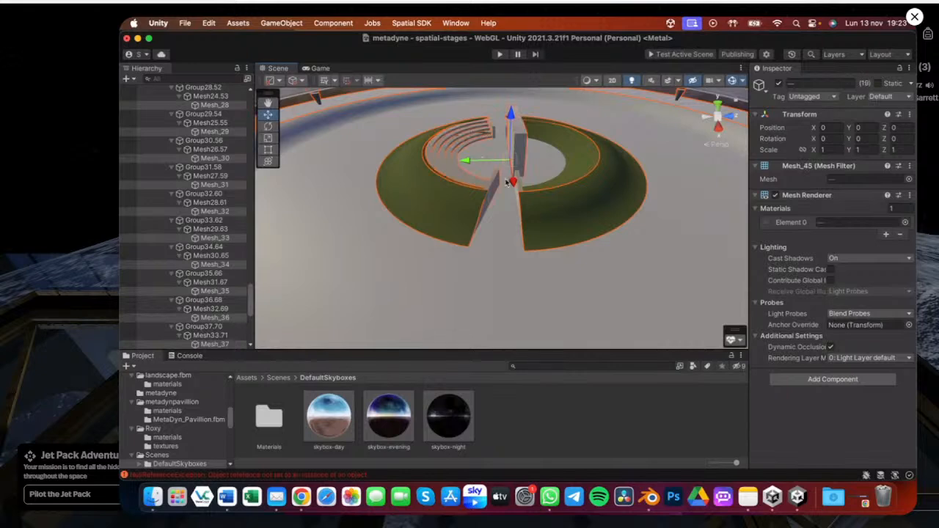
pyautogui.keyDown('shift'); pyautogui.click(522, 189); pyautogui.keyUp('shift')
pyautogui.keyDown('shift'); pyautogui.click(573, 181); pyautogui.keyUp('shift')
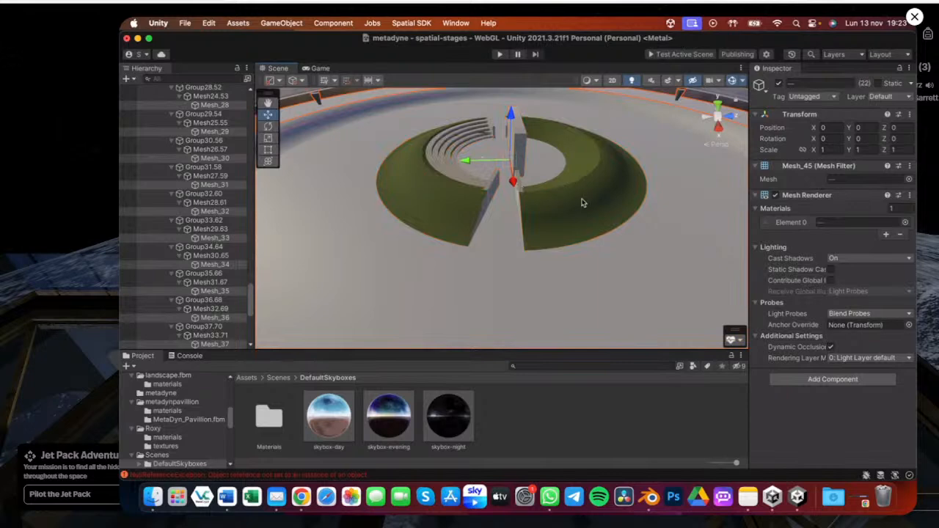
pyautogui.keyDown('alt'); pyautogui.moveTo(523, 146); pyautogui.dragTo(544, 244); pyautogui.keyUp('alt')
pyautogui.press('f')
pyautogui.keyDown('alt'); pyautogui.moveTo(481, 226); pyautogui.dragTo(559, 213); pyautogui.keyUp('alt')
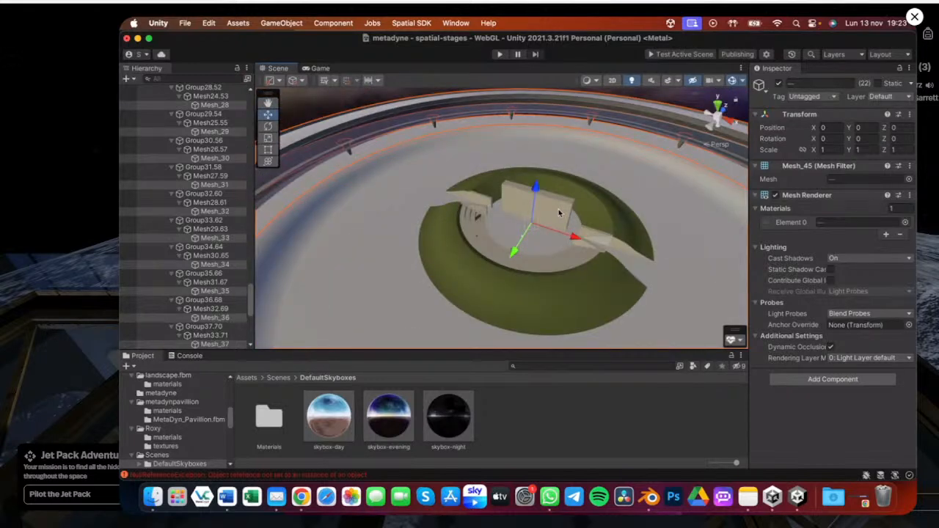
pyautogui.keyDown('alt'); pyautogui.moveTo(450, 255); pyautogui.dragTo(513, 218); pyautogui.keyUp('alt')
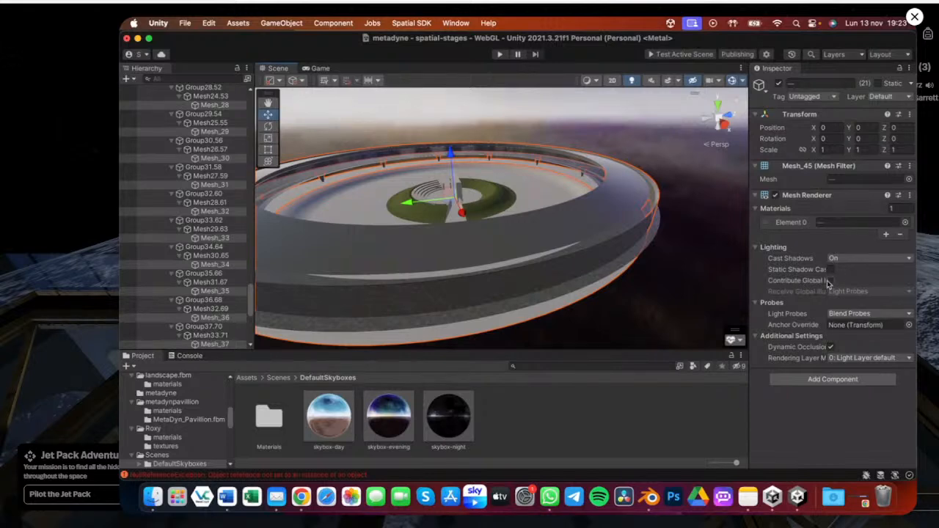
pyautogui.click(829, 282)
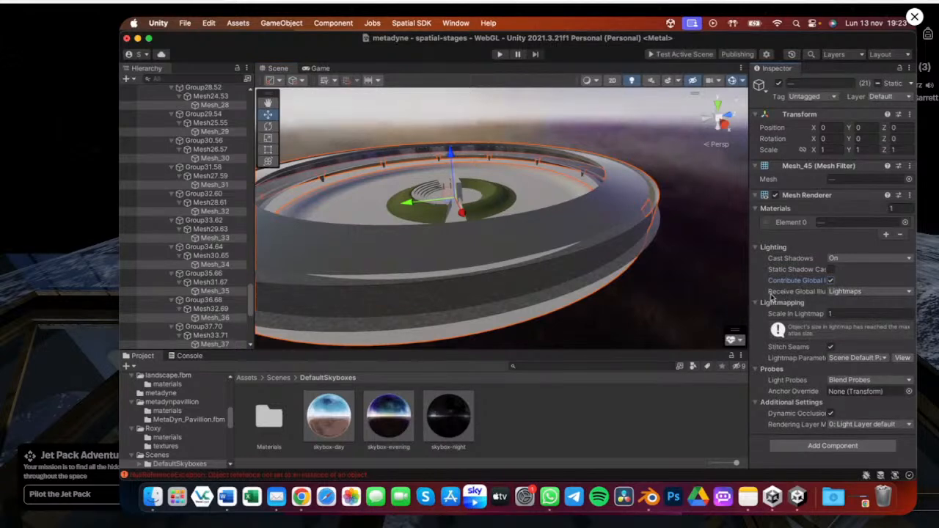
pyautogui.click(865, 292)
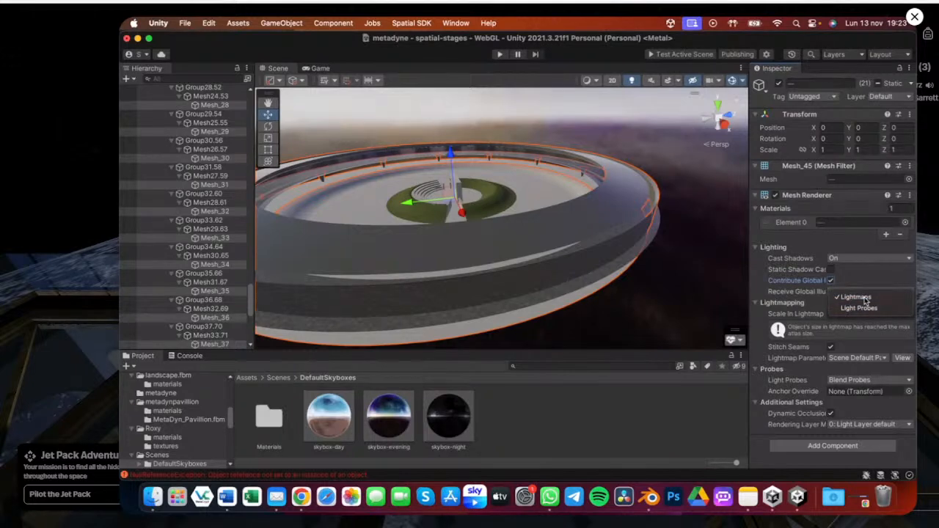
pyautogui.click(865, 297)
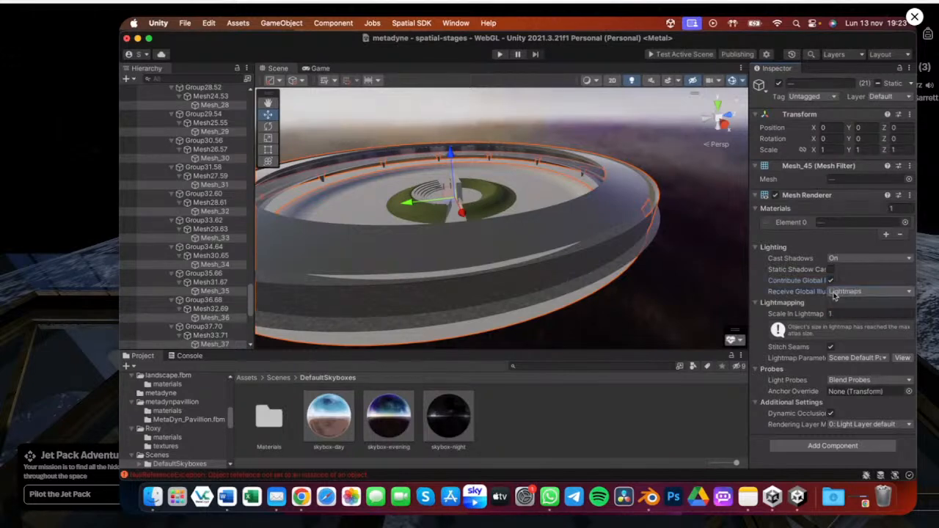
# Inspect a ring mesh's lighting settings, then reselect the ring meshes and undo the last selection change
pyautogui.click(565, 127)
pyautogui.scroll(-1, 211, 235)
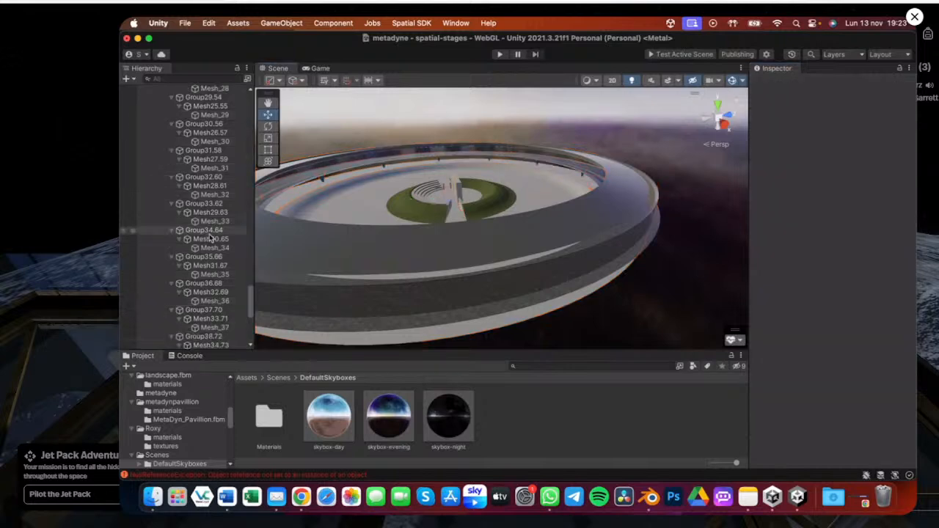
pyautogui.click(441, 267)
pyautogui.scroll(-2, 871, 242)
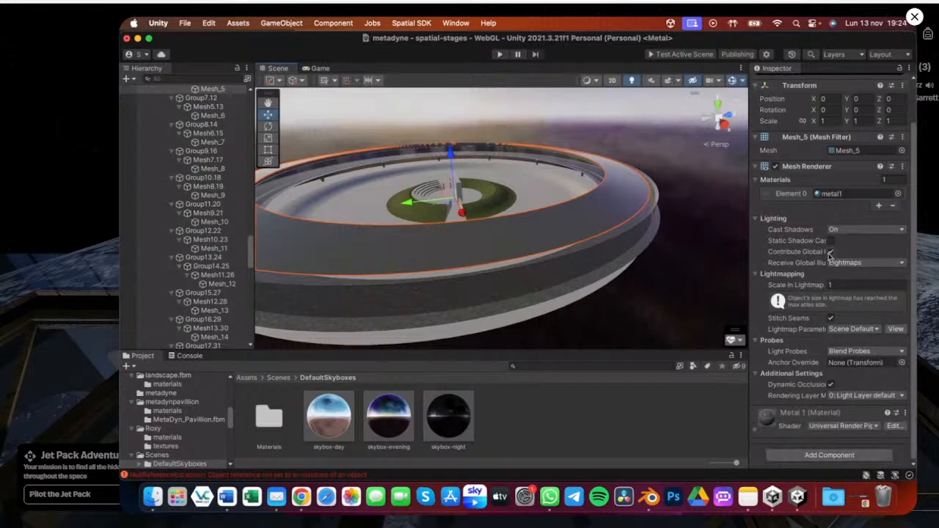
pyautogui.click(579, 195)
pyautogui.click(579, 195)
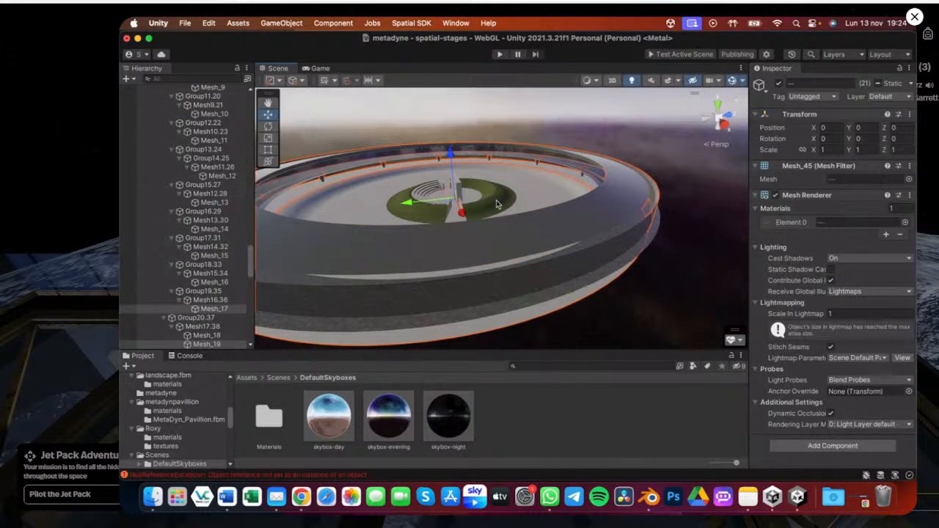
pyautogui.keyDown('shift'); pyautogui.click(459, 188); pyautogui.keyUp('shift')
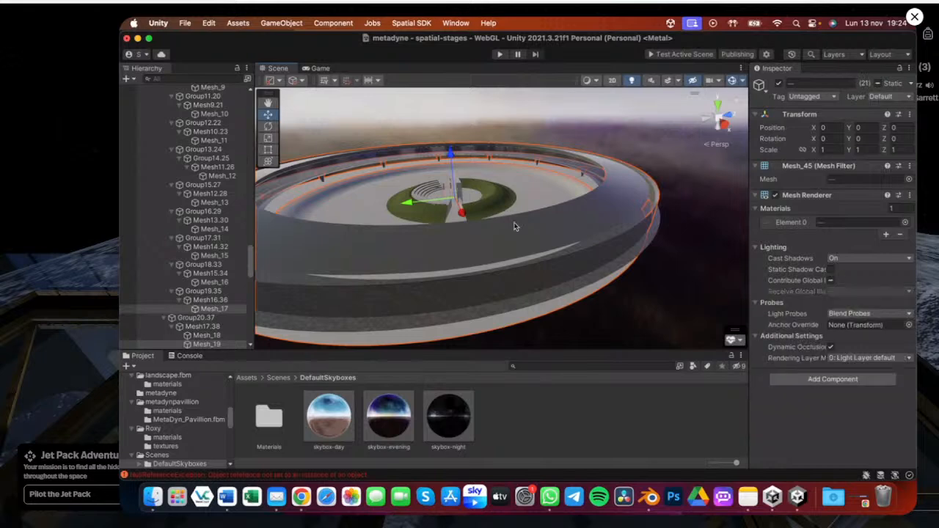
pyautogui.press('super+z')
# Add a Mesh Collider component to the selected ring meshes, then deselect them
pyautogui.click(830, 446)
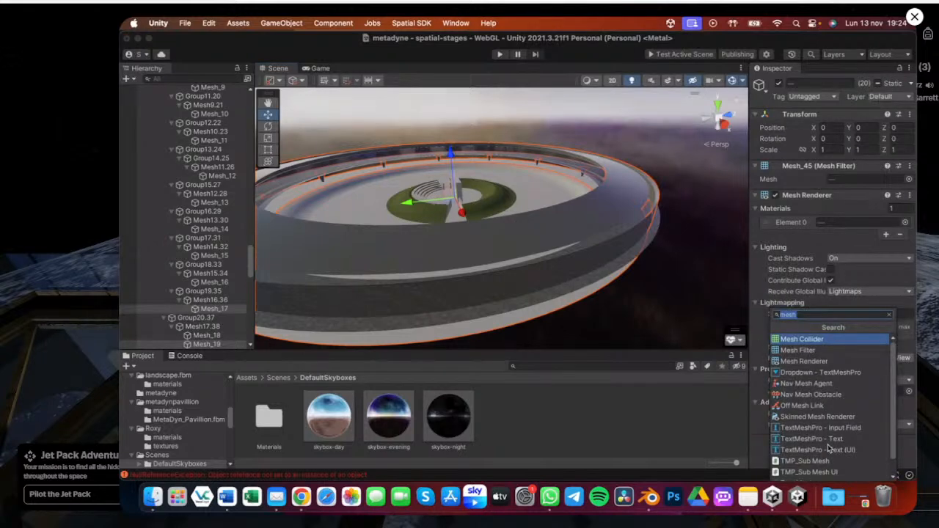
pyautogui.click(812, 339)
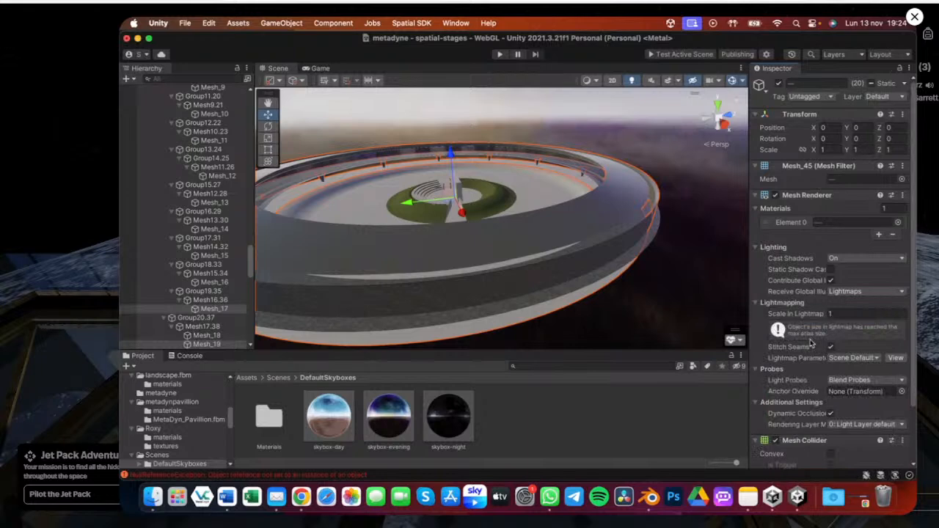
pyautogui.click(640, 134)
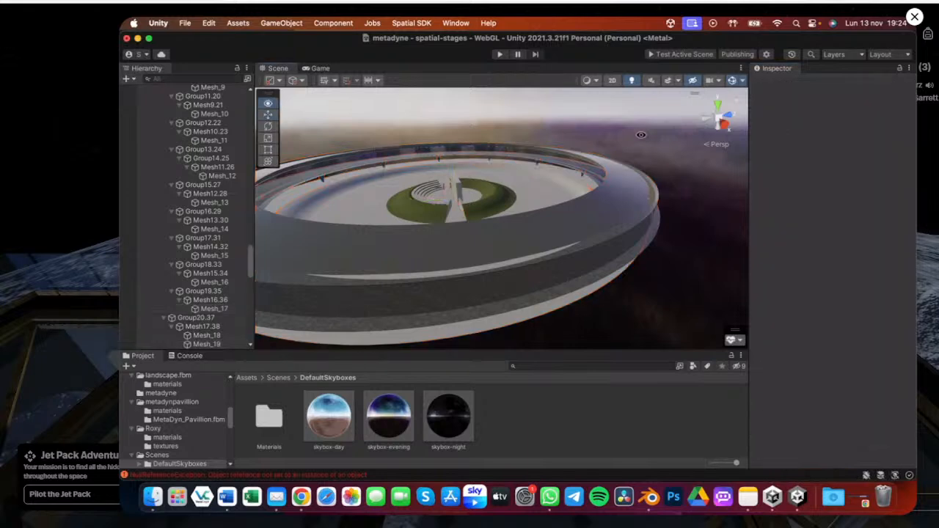
# Select the landscape object and enable Contribute Global Illumination on its Mesh Renderer
pyautogui.keyDown('alt'); pyautogui.moveTo(640, 134); pyautogui.dragTo(192, 188); pyautogui.keyUp('alt')
pyautogui.scroll(10, 198, 176)
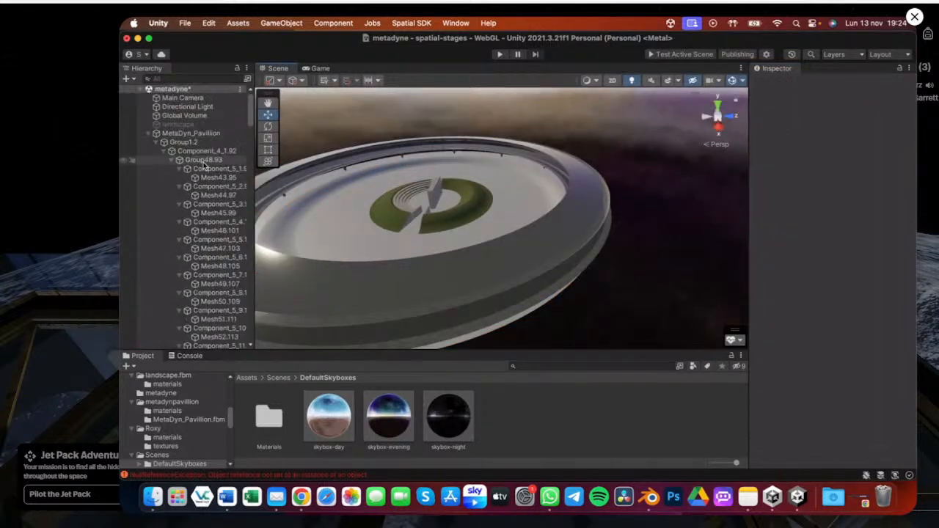
pyautogui.click(157, 142)
pyautogui.click(176, 124)
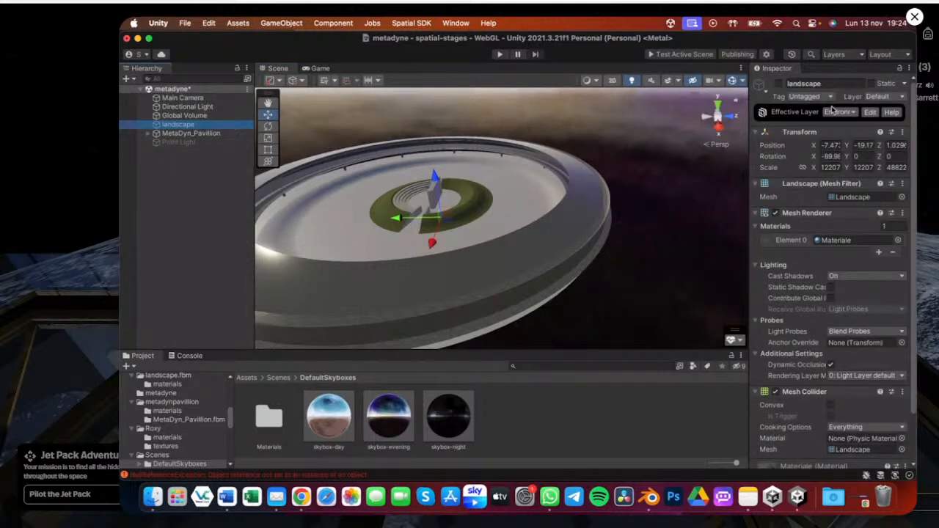
pyautogui.keyDown('alt'); pyautogui.moveTo(660, 246); pyautogui.dragTo(839, 307); pyautogui.keyUp('alt')
pyautogui.click(831, 299)
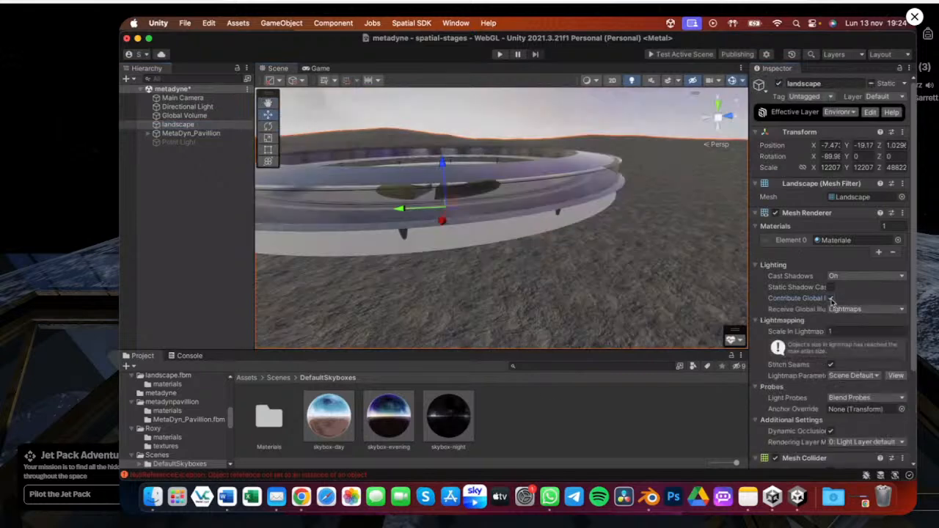
# Open the landscape model's import settings, enable Generate Lightmap UVs and apply the change
pyautogui.click(851, 197)
pyautogui.click(269, 419)
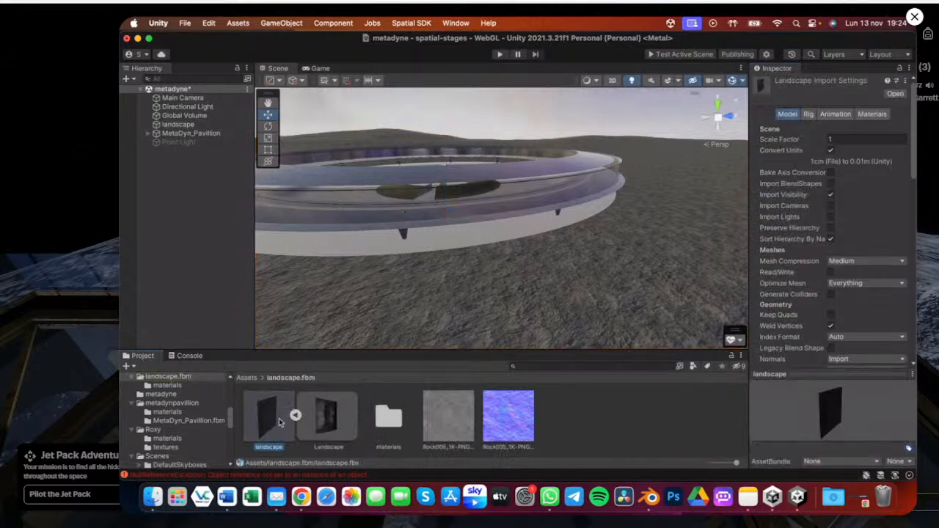
pyautogui.scroll(-2, 839, 331)
pyautogui.scroll(-3, 839, 330)
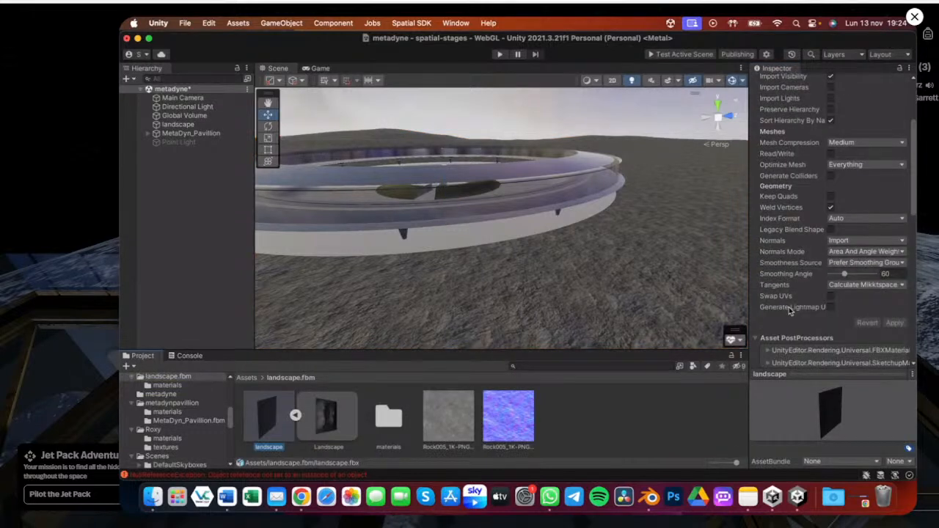
pyautogui.click(895, 333)
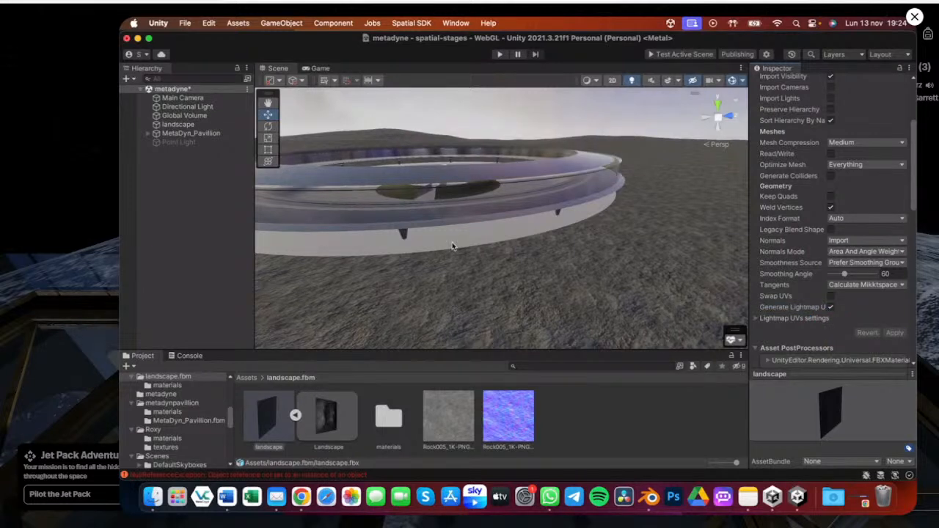
# Examine the pavilion and glass ring sitting on the landscape from a wider view
pyautogui.scroll(-3, 452, 247)
pyautogui.moveTo(256, 239); pyautogui.dragTo(206, 242)
pyautogui.moveTo(294, 220); pyautogui.dragTo(568, 206, button='middle')
pyautogui.keyDown('alt'); pyautogui.moveTo(567, 205); pyautogui.dragTo(491, 193); pyautogui.keyUp('alt')
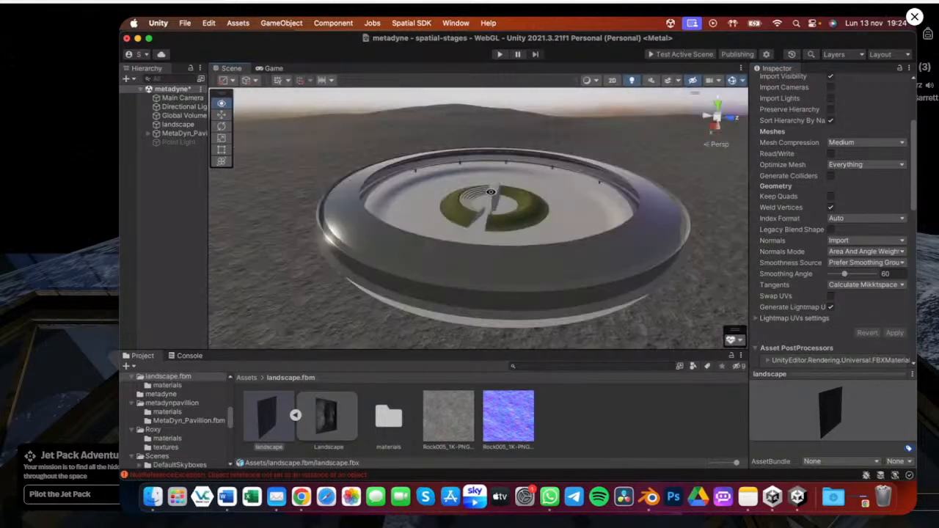
pyautogui.scroll(5, 474, 201)
pyautogui.scroll(2, 474, 202)
pyautogui.keyDown('alt'); pyautogui.moveTo(475, 202); pyautogui.dragTo(580, 204); pyautogui.keyUp('alt')
pyautogui.scroll(-5, 555, 187)
pyautogui.click(222, 115)
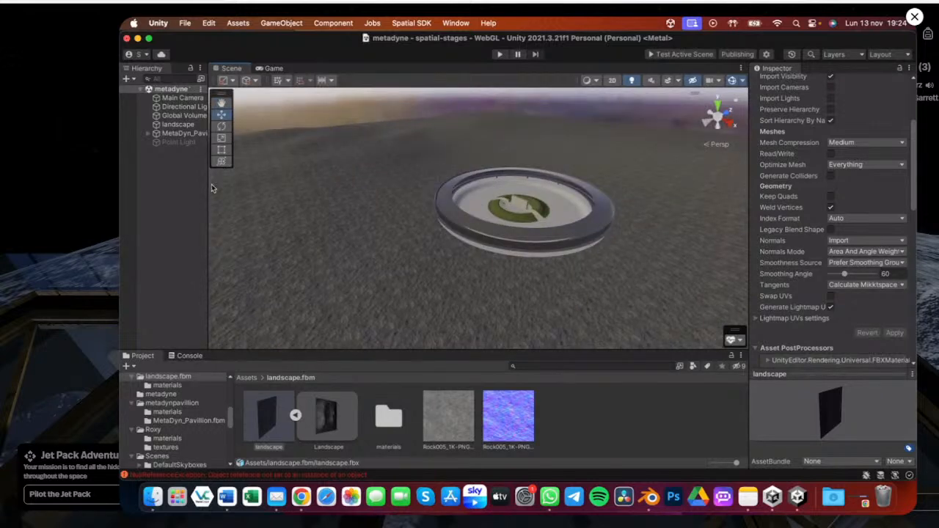
pyautogui.moveTo(211, 184); pyautogui.dragTo(239, 186)
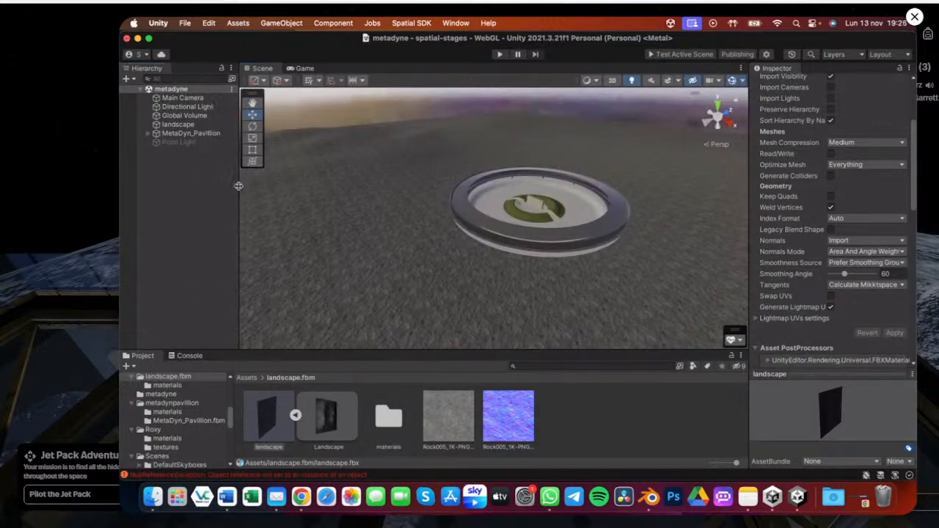
# Open the Lighting window from the rendering tools
pyautogui.click(455, 24)
pyautogui.moveTo(499, 181)
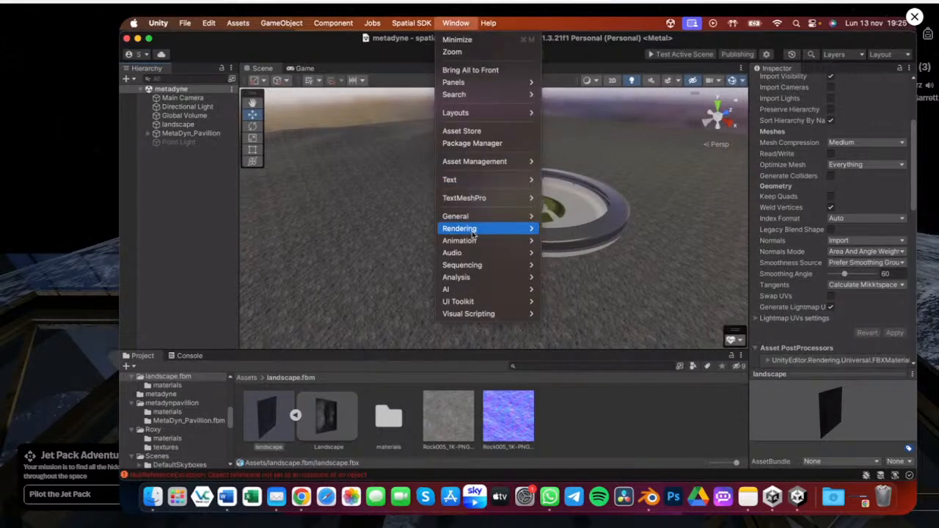
pyautogui.moveTo(473, 230)
pyautogui.click(560, 230)
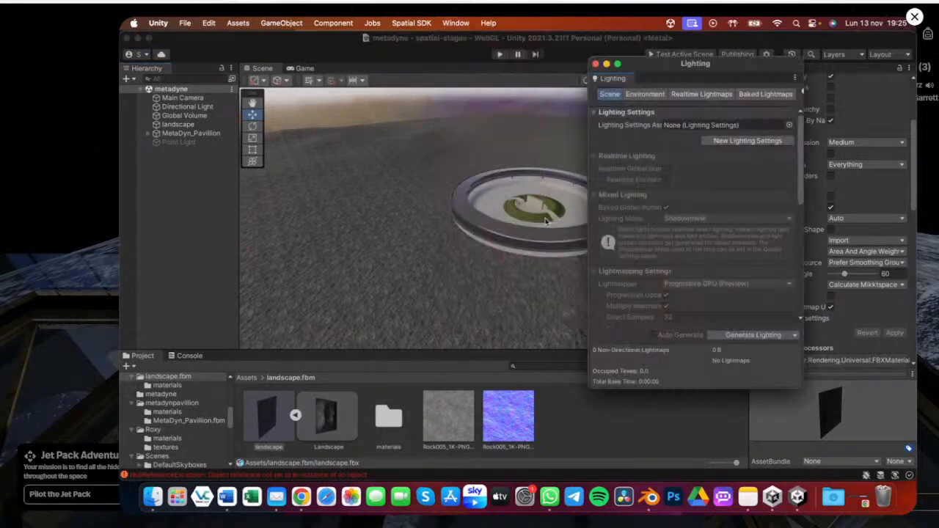
pyautogui.hotkey('ctrl', 'Right')
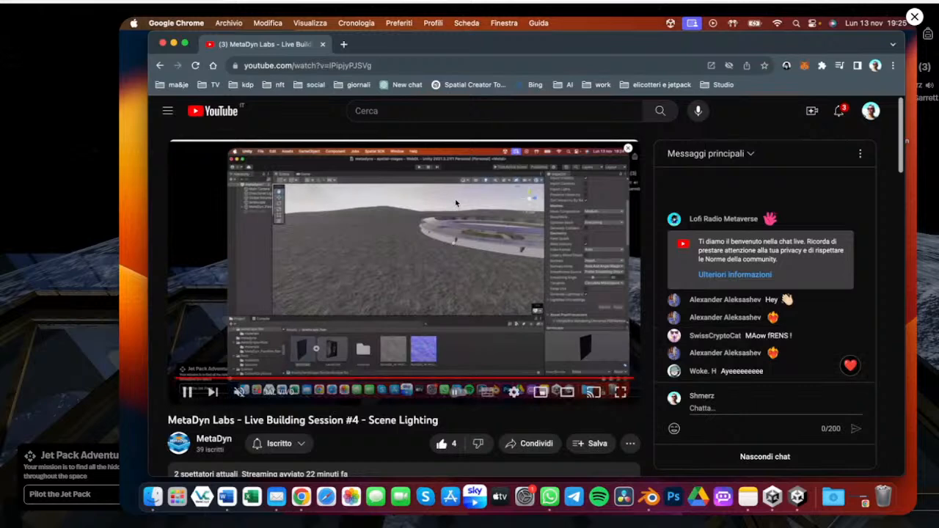
pyautogui.press('super+Tab')
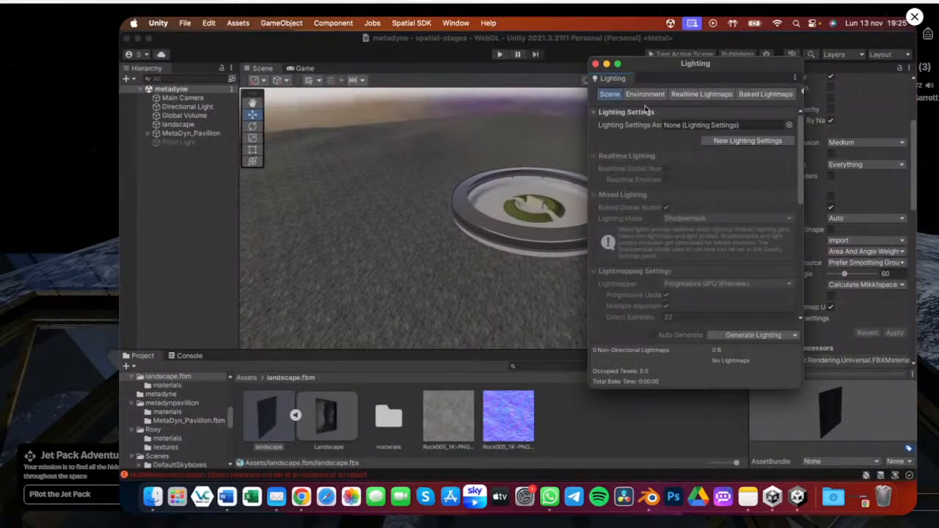
# Create a new lighting settings asset named Metadyne Lightning and assign it in the Lighting window
pyautogui.click(790, 126)
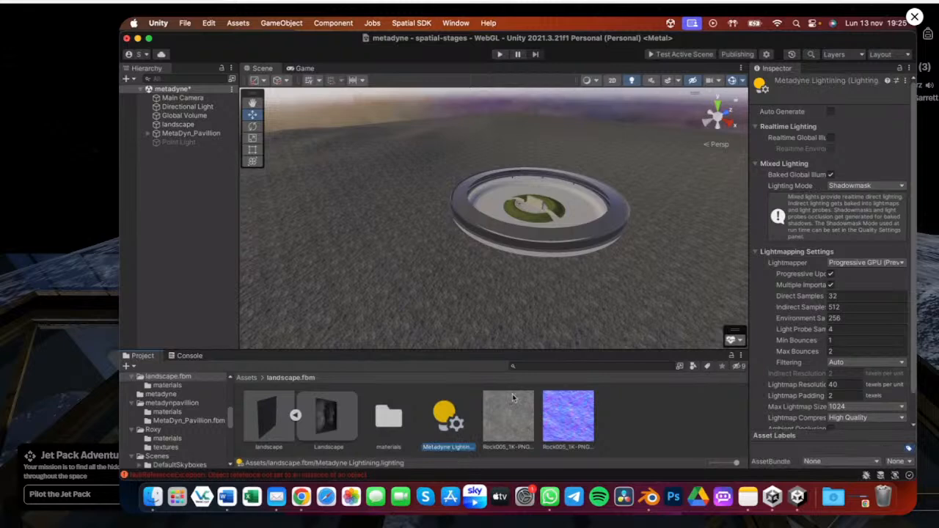
pyautogui.hotkey('ctrl', 'Up')
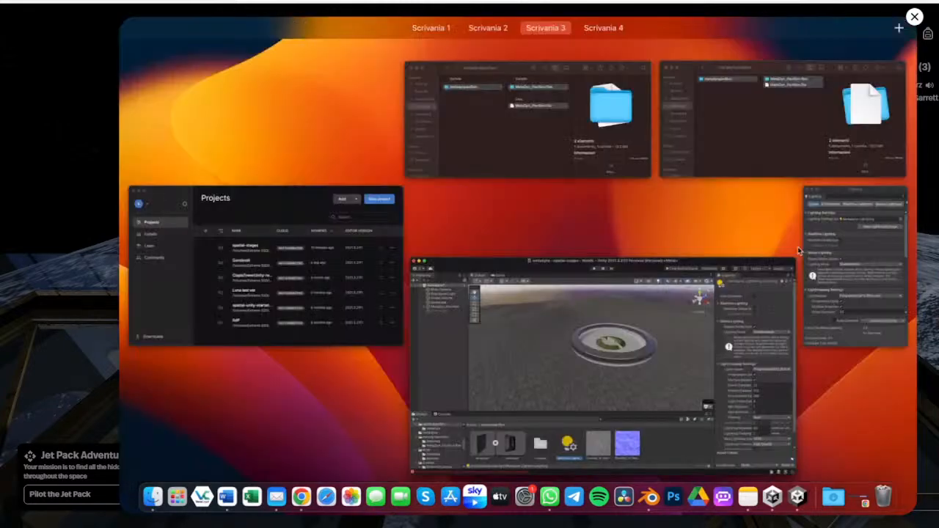
pyautogui.click(803, 251)
pyautogui.moveTo(659, 66); pyautogui.dragTo(539, 77)
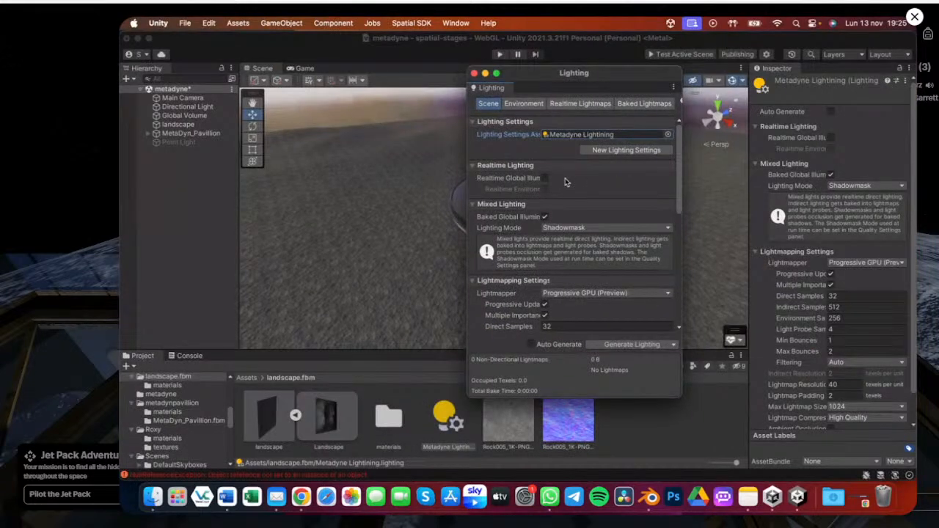
# Set the Mixed Lighting mode to Baked Indirect
pyautogui.scroll(-1, 571, 188)
pyautogui.scroll(-1, 576, 194)
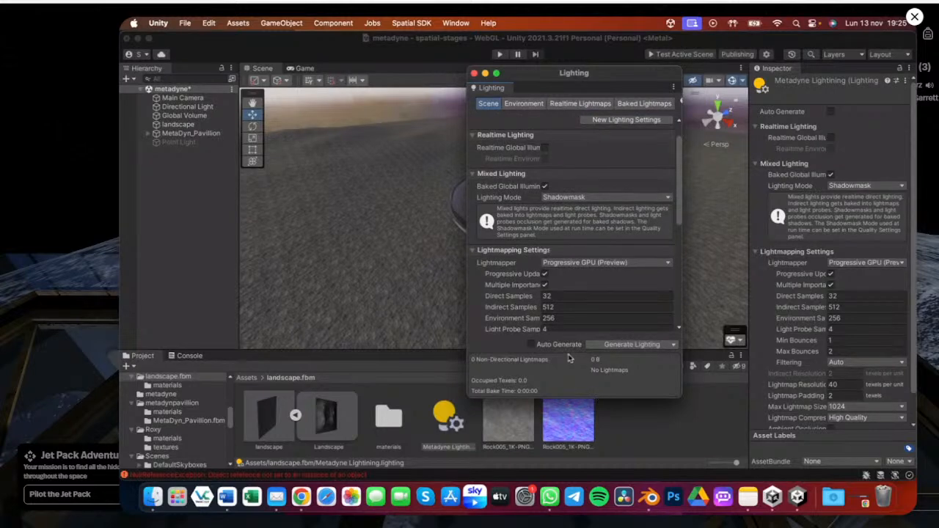
pyautogui.click(572, 197)
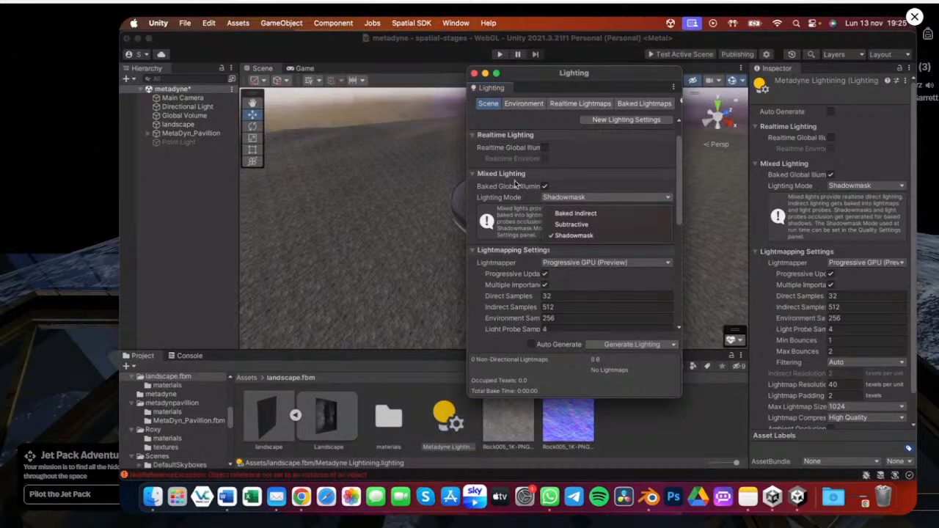
pyautogui.click(570, 218)
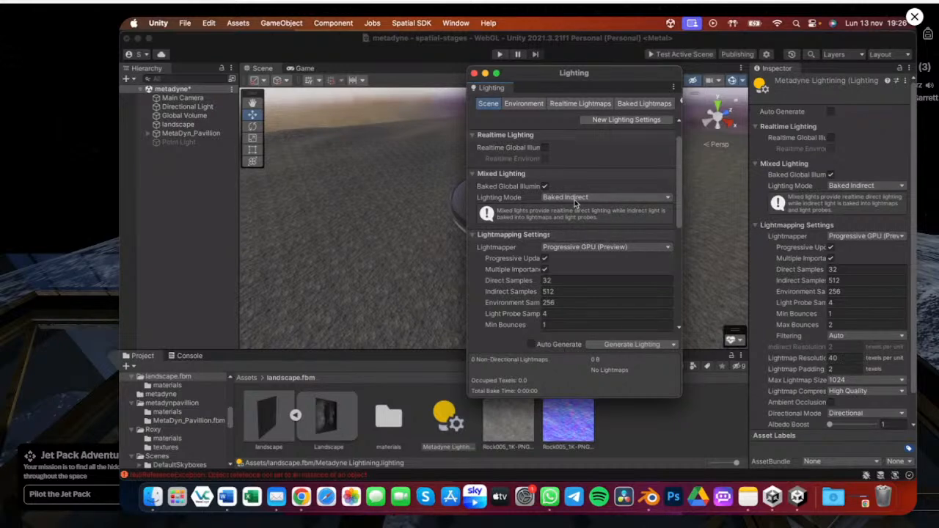
# Open the Mixed Lighting mode options again
pyautogui.click(575, 200)
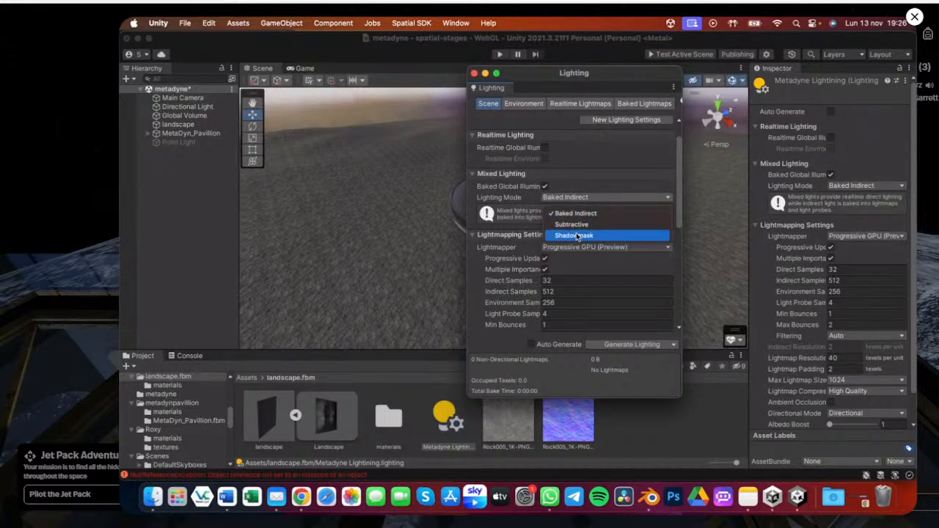
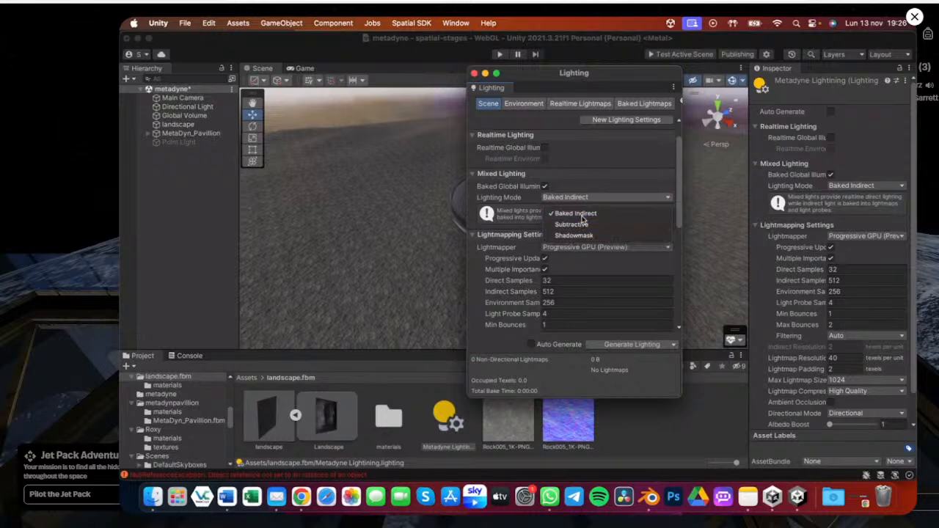
# Confirm Baked Indirect as the lighting mode and expand the Scene Vitals overlay
pyautogui.click(565, 213)
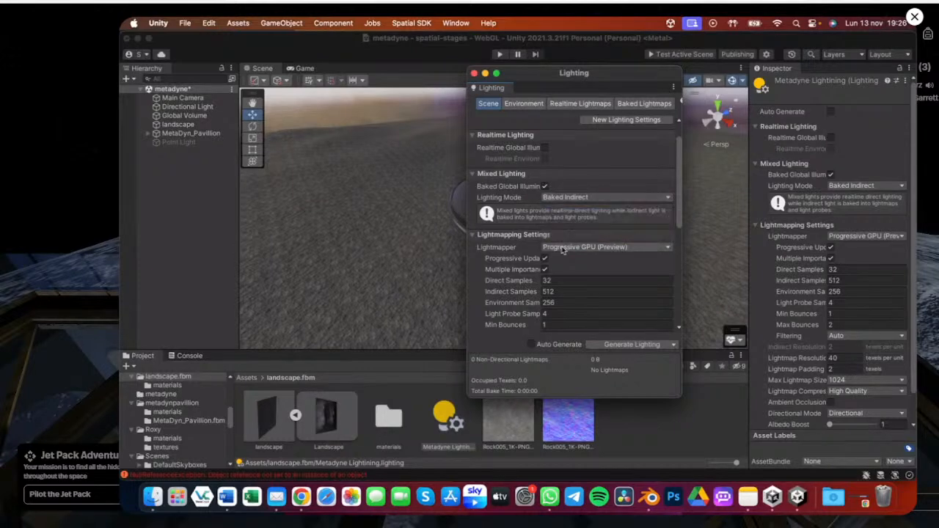
pyautogui.rightClick(742, 339)
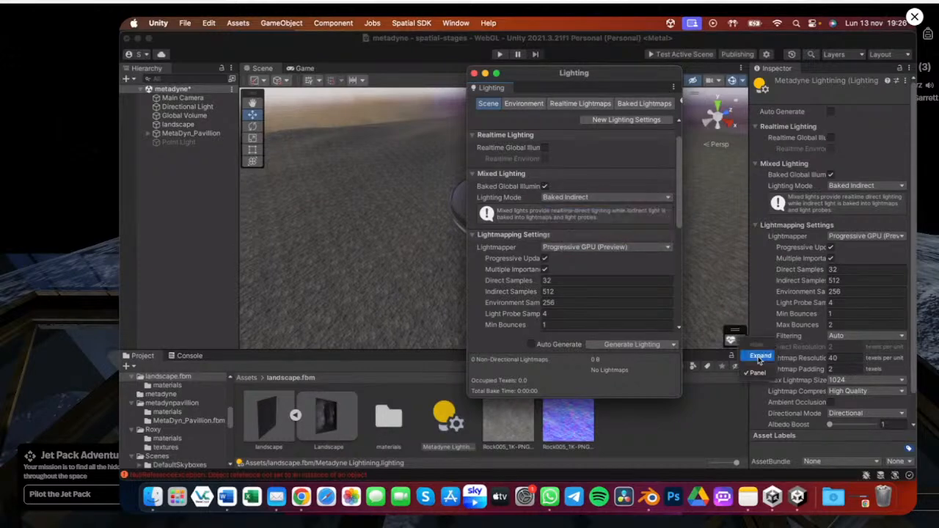
pyautogui.click(759, 357)
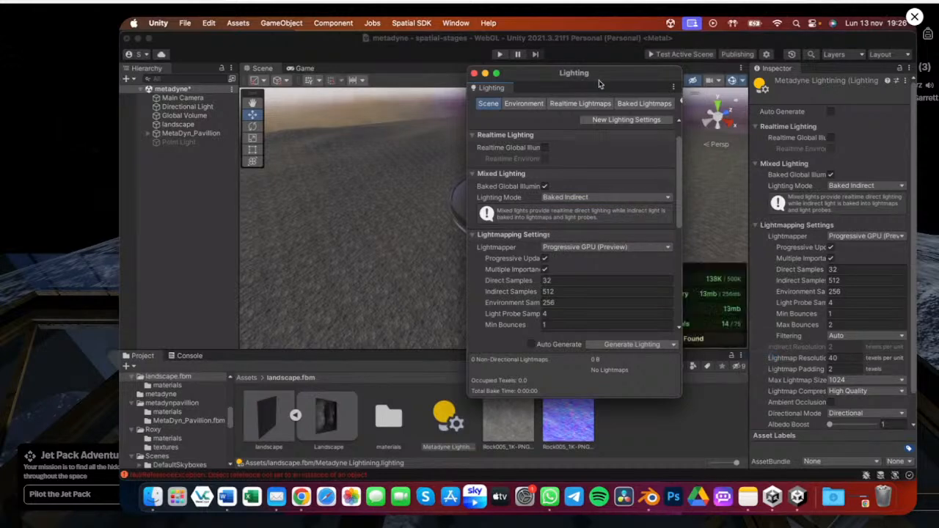
# Disable Multiple Importance Sampling in the Lightmapping Settings
pyautogui.moveTo(598, 80); pyautogui.dragTo(436, 84)
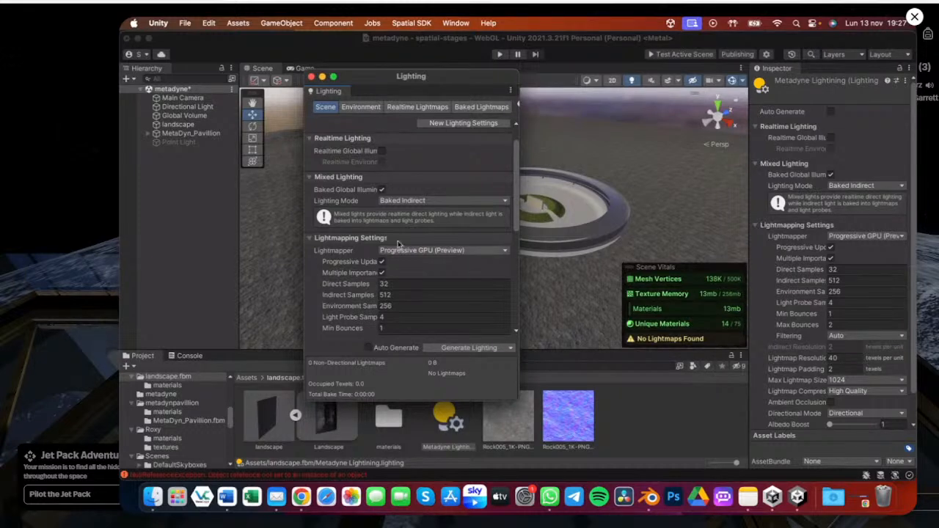
pyautogui.moveTo(421, 74); pyautogui.dragTo(449, 53)
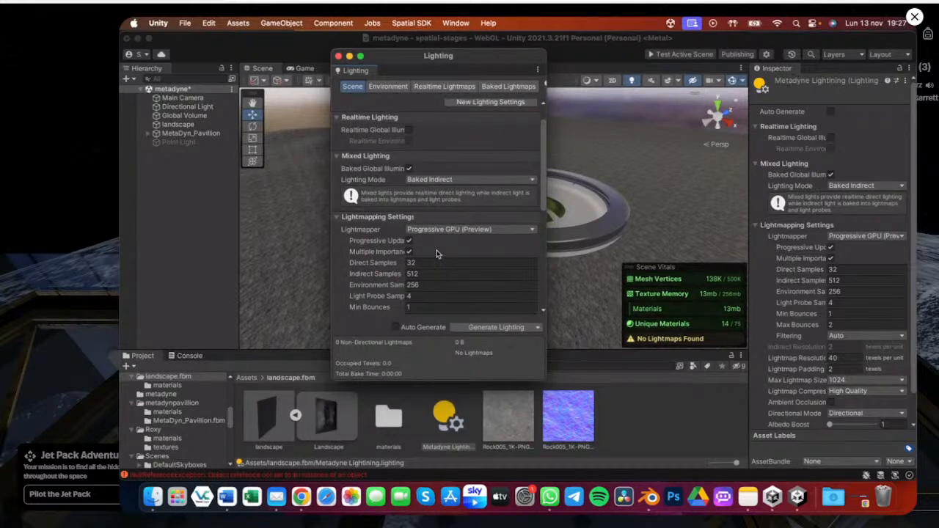
pyautogui.scroll(-1, 439, 258)
pyautogui.scroll(-1, 441, 263)
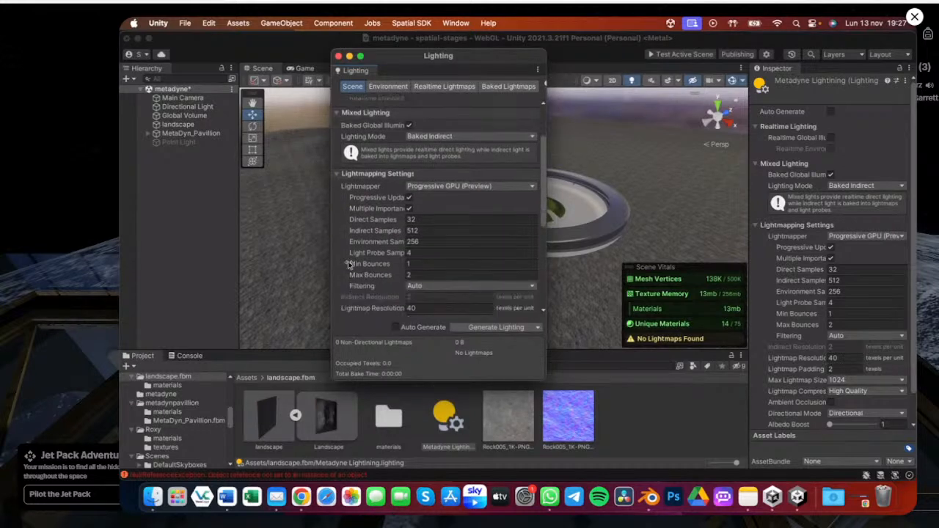
pyautogui.click(410, 209)
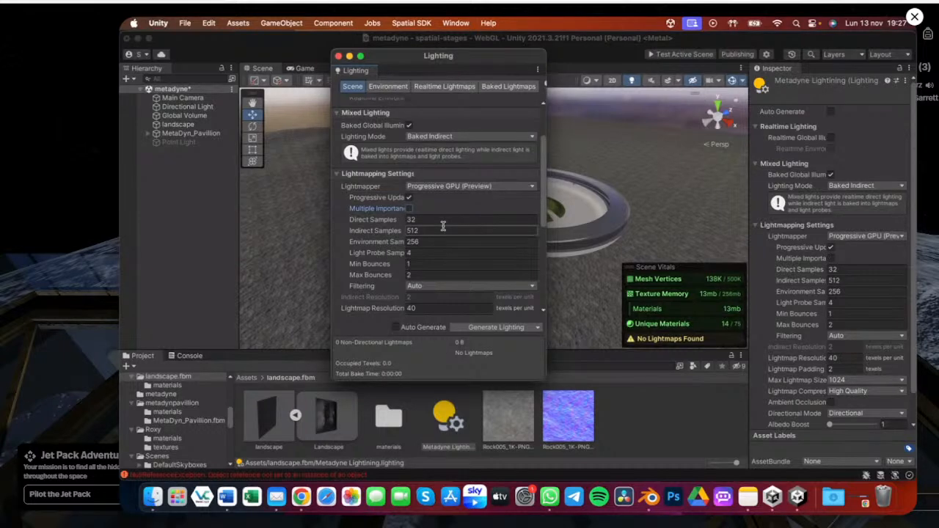
# Set the Lightmap Resolution to 2 texels per unit
pyautogui.scroll(-1, 443, 226)
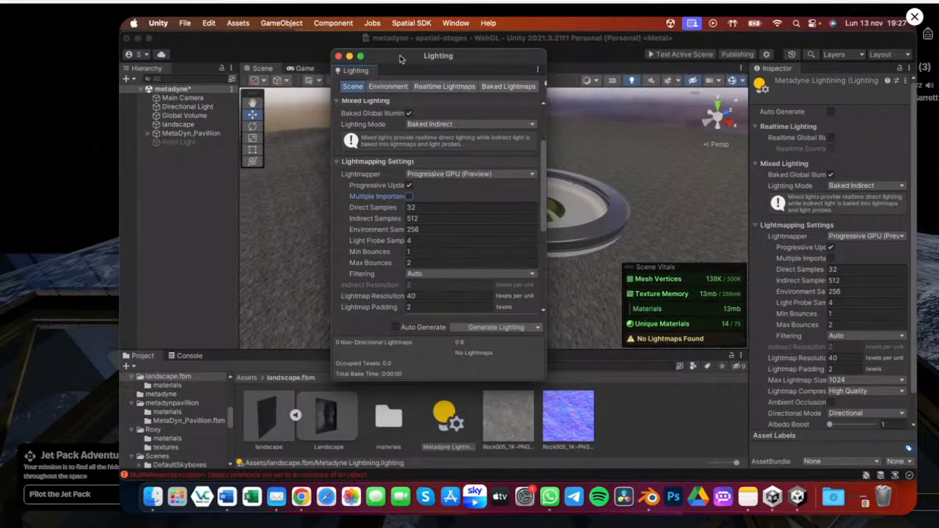
pyautogui.moveTo(401, 58); pyautogui.dragTo(460, 53)
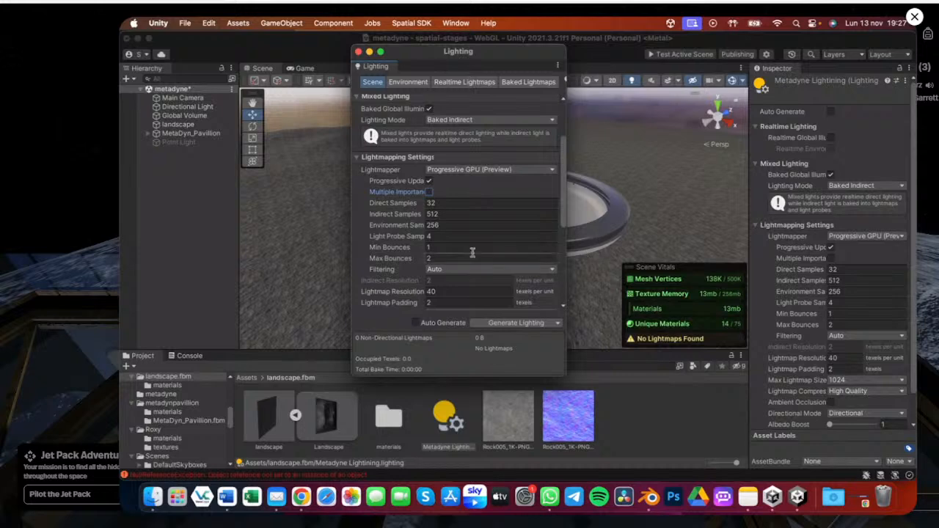
pyautogui.scroll(-1, 473, 253)
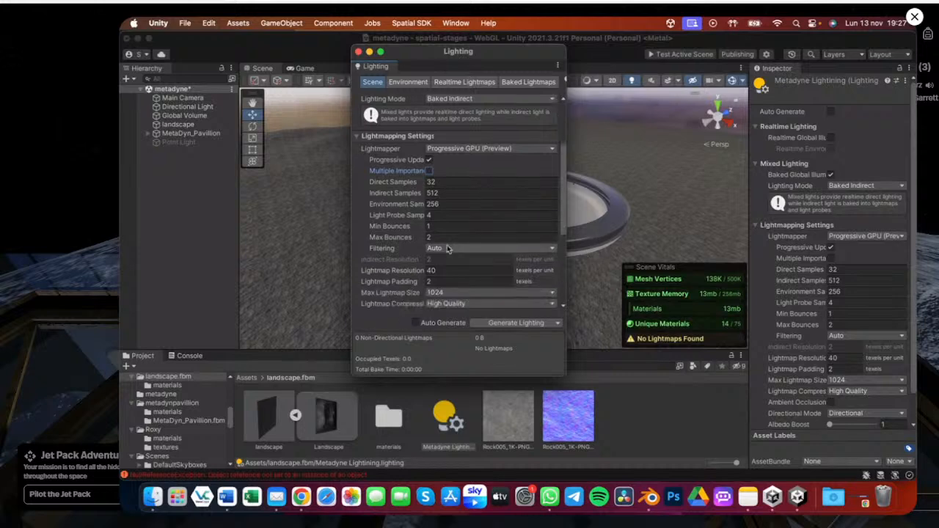
pyautogui.scroll(-1, 448, 249)
pyautogui.click(443, 247)
pyautogui.click(443, 247)
pyautogui.doubleClick(443, 247)
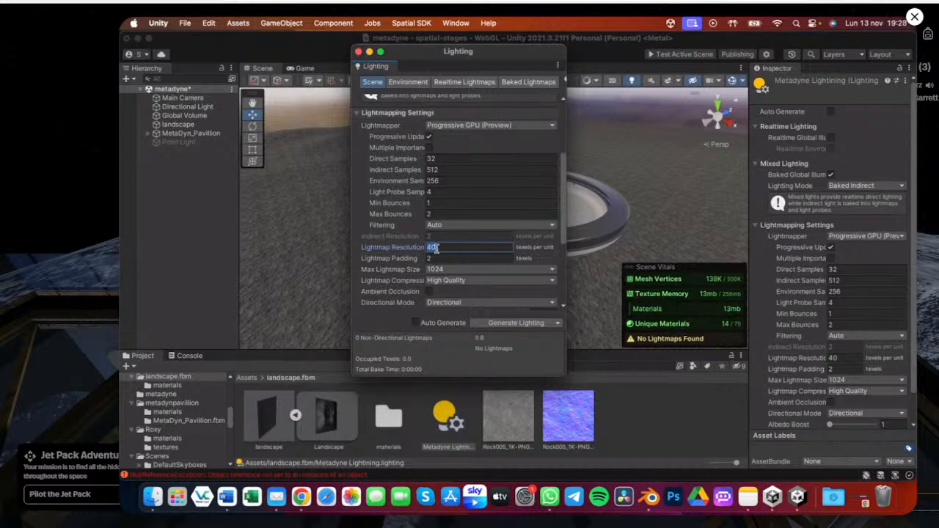
pyautogui.write('2')
# Switch the scene view draw mode to Baked Lightmap and inspect the lightmap texel pattern on the scene
pyautogui.moveTo(422, 52); pyautogui.dragTo(501, 106)
pyautogui.click(595, 81)
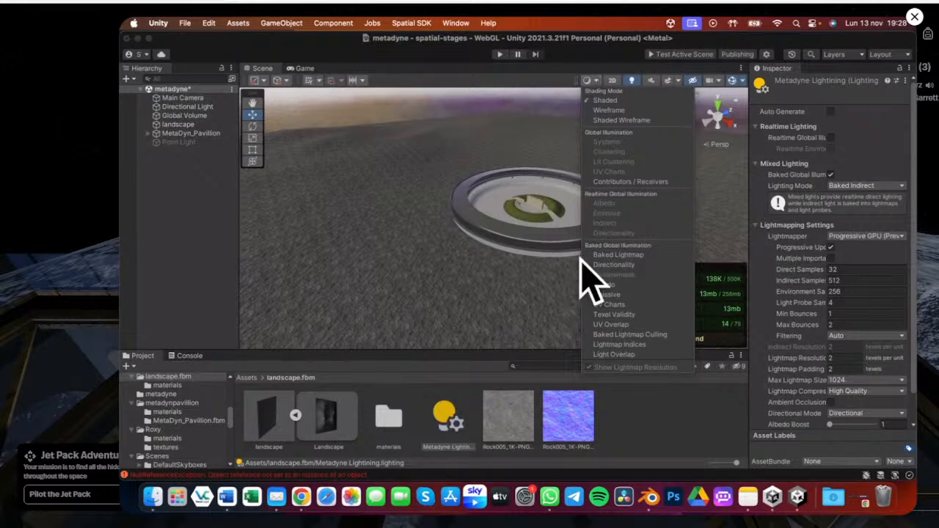
pyautogui.click(618, 255)
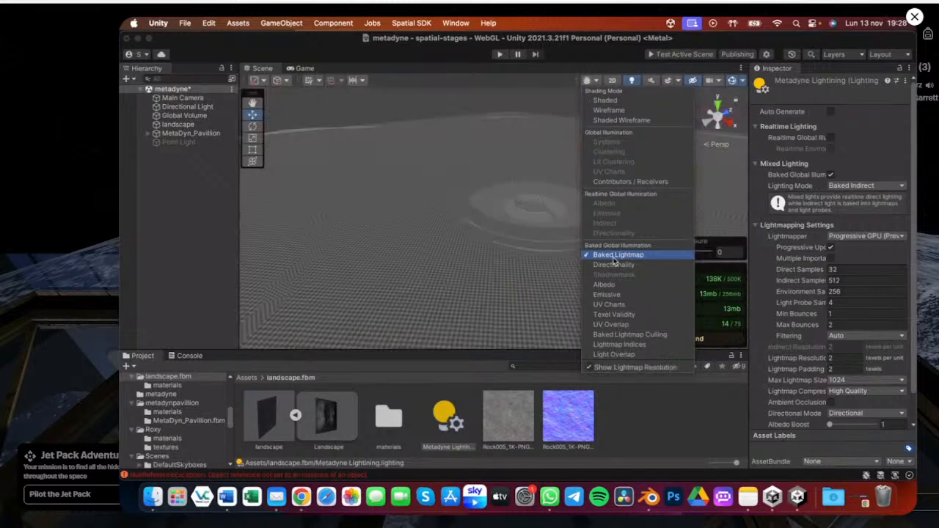
pyautogui.scroll(5, 523, 237)
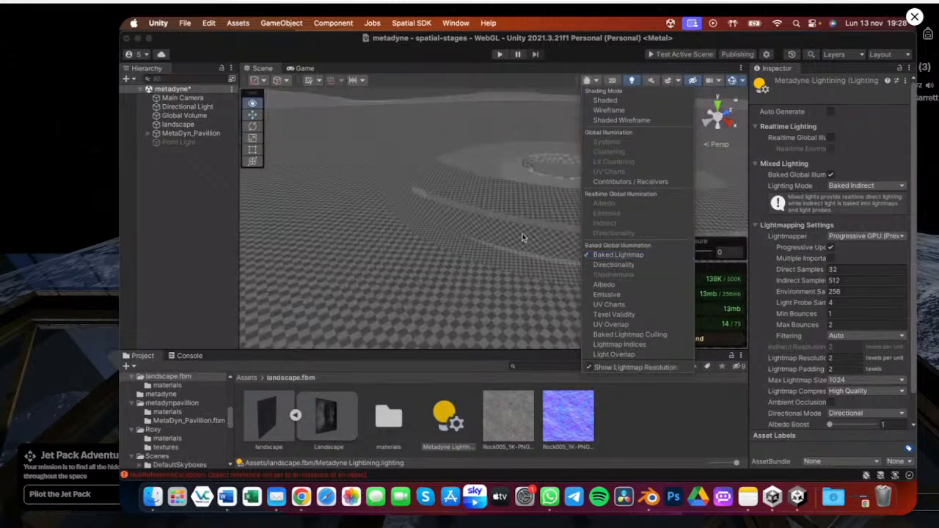
pyautogui.scroll(5, 524, 237)
pyautogui.scroll(-5, 475, 229)
pyautogui.click(502, 229)
pyautogui.keyDown('alt'); pyautogui.moveTo(502, 229); pyautogui.dragTo(458, 228); pyautogui.keyUp('alt')
# Return to the Lighting window and set the Lightmap Resolution to 40 texels per unit
pyautogui.hotkey('ctrl', 'Up')
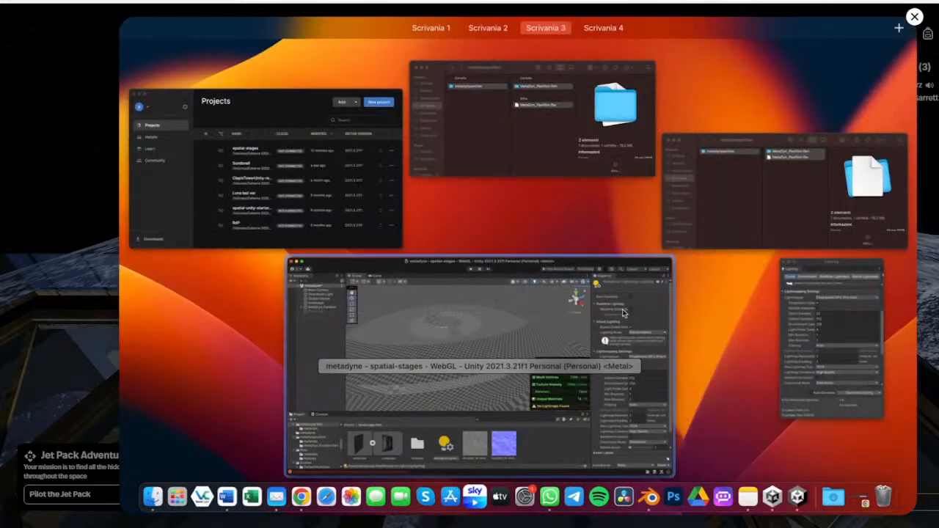
pyautogui.click(845, 322)
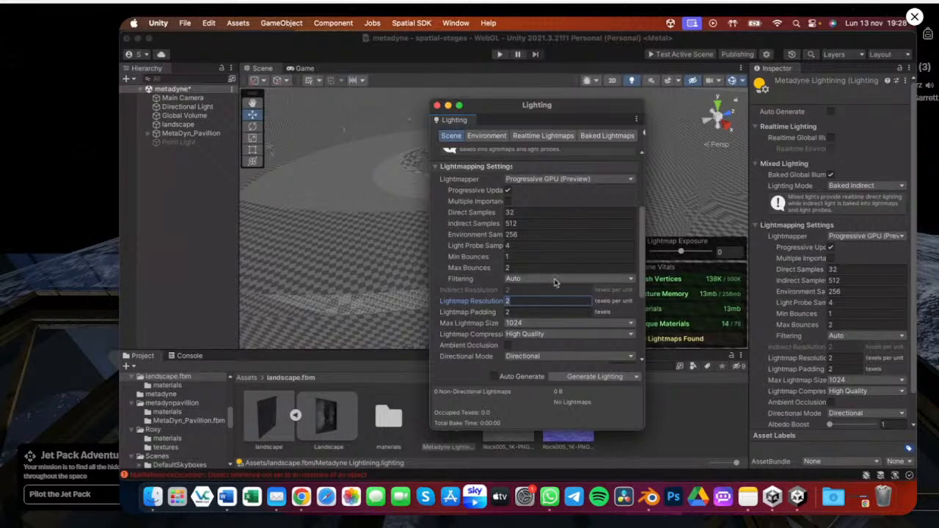
pyautogui.write('40')
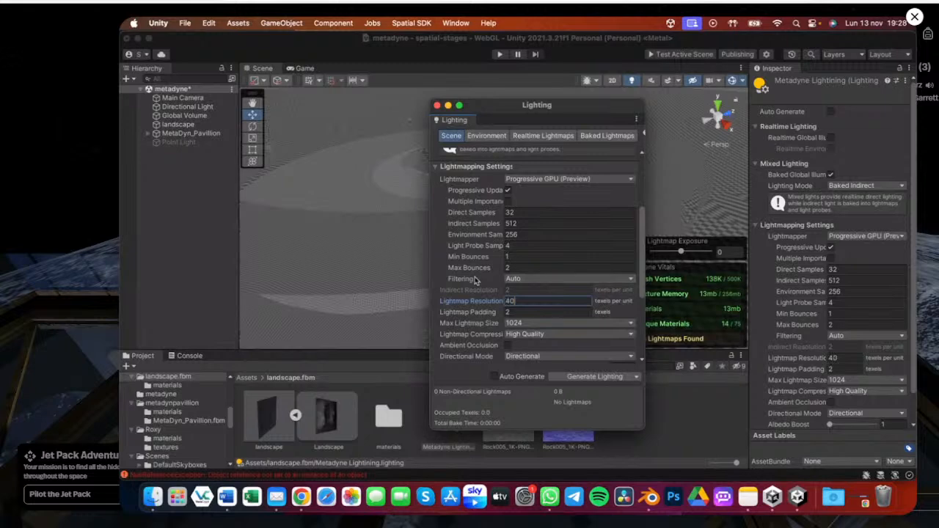
# Set the Lightmap Resolution to 2000 texels per unit
pyautogui.moveTo(372, 244); pyautogui.dragTo(368, 262, button='right')
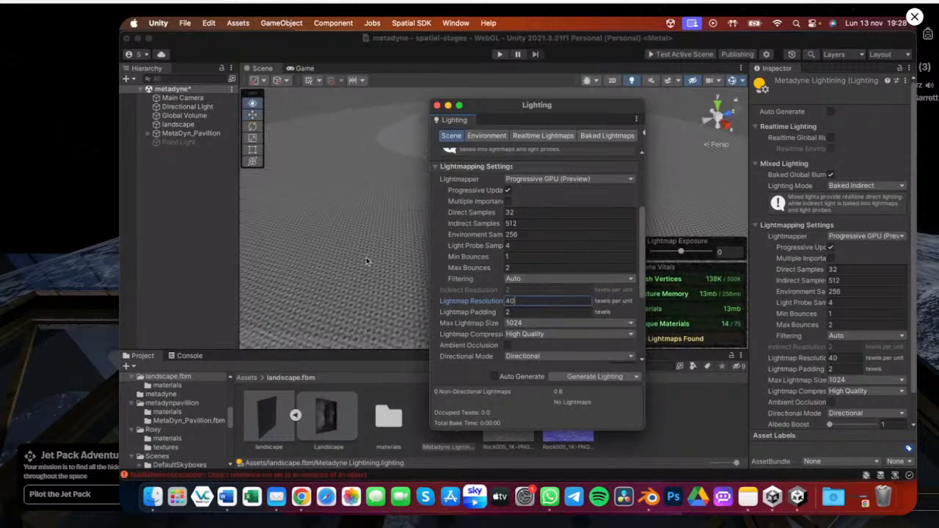
pyautogui.scroll(-3, 368, 262)
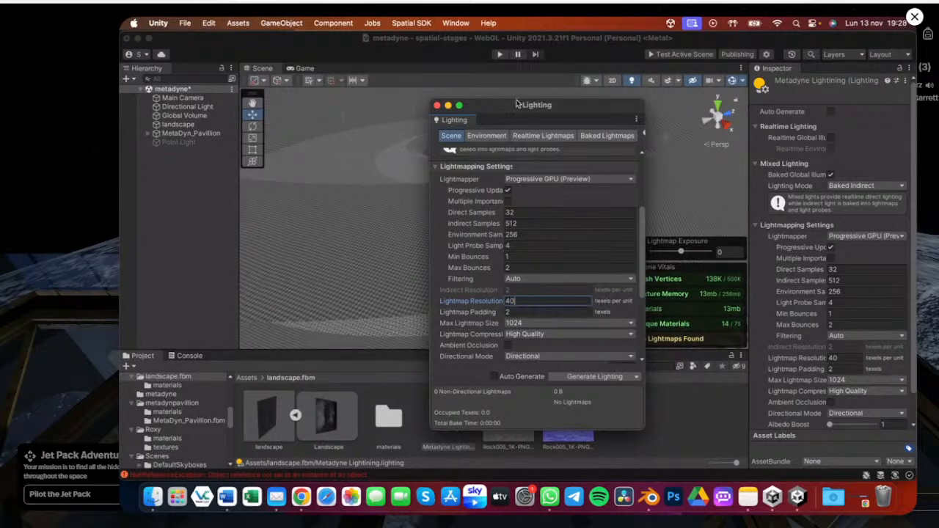
pyautogui.moveTo(519, 107); pyautogui.dragTo(729, 109)
pyautogui.click(731, 290)
pyautogui.write('2')
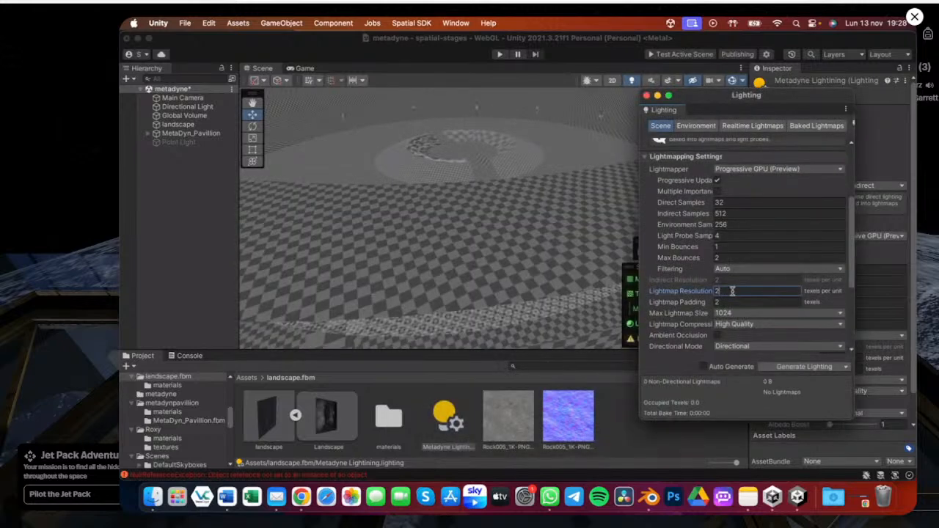
pyautogui.write('000')
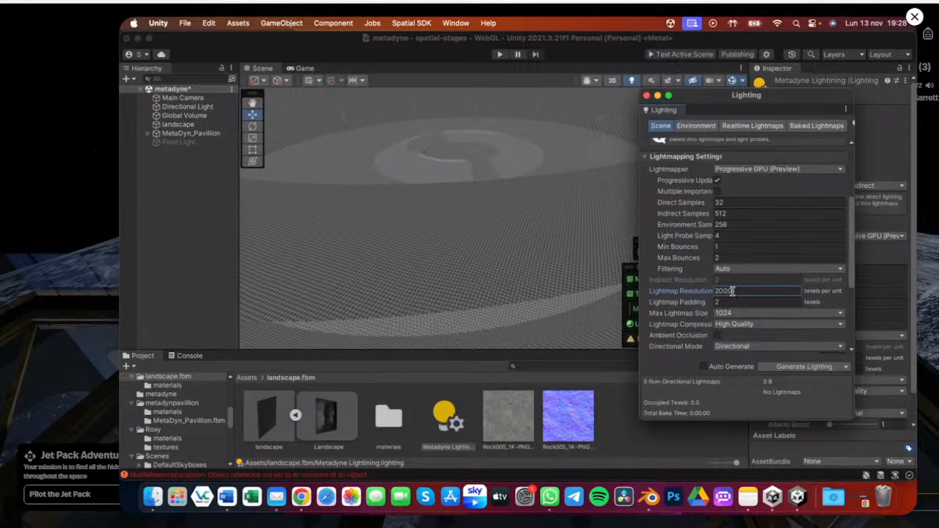
# Set the Lightmap Resolution to 400 texels per unit
pyautogui.press('BackSpace')
pyautogui.press('BackSpace')
pyautogui.press('BackSpace')
# Set the Lightmap Resolution to 40 texels per unit
pyautogui.press('BackSpace')
pyautogui.write('400')
pyautogui.press('BackSpace')
pyautogui.press('BackSpace')
pyautogui.press('BackSpace')
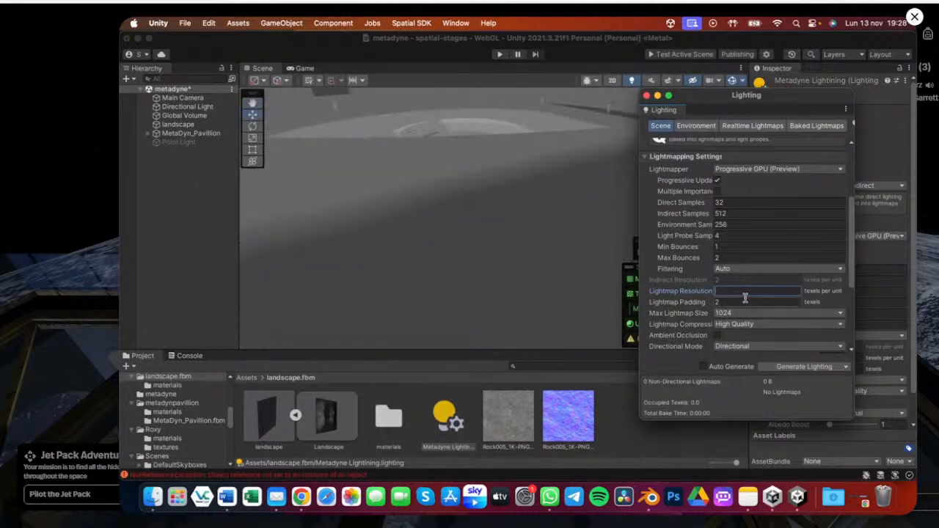
pyautogui.write('1')
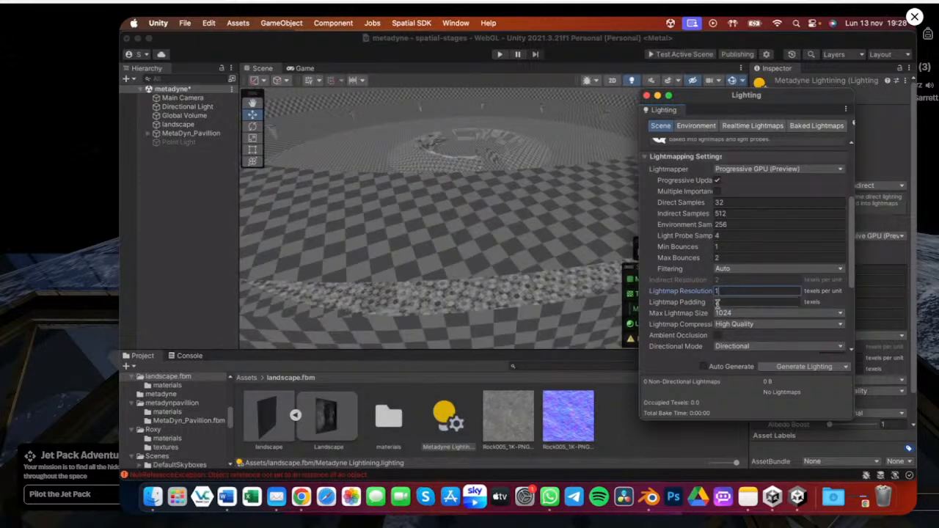
pyautogui.press('BackSpace')
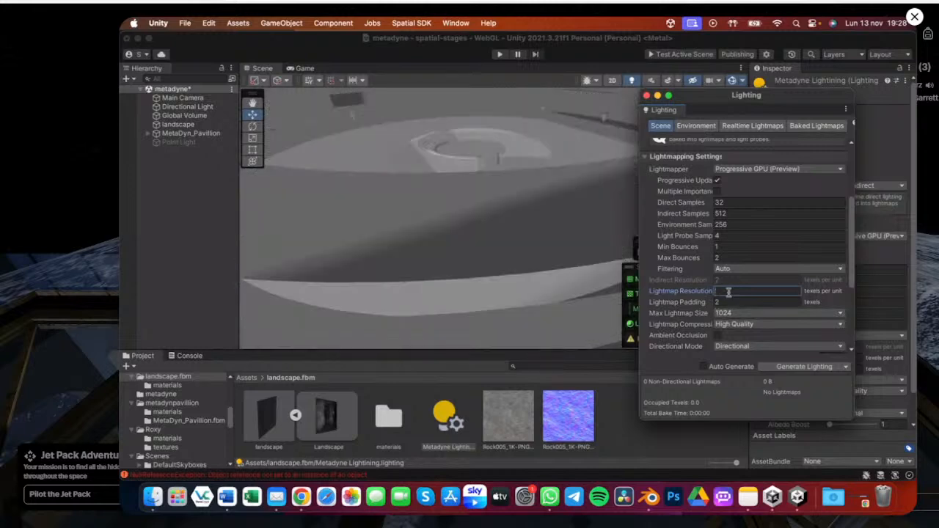
pyautogui.write('40')
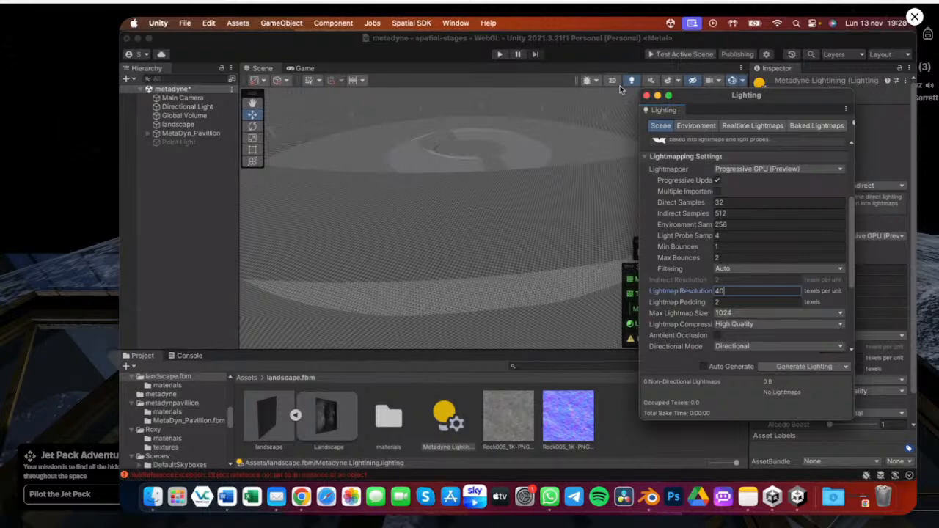
# Switch the scene view draw mode back to Shaded
pyautogui.click(595, 83)
pyautogui.click(600, 100)
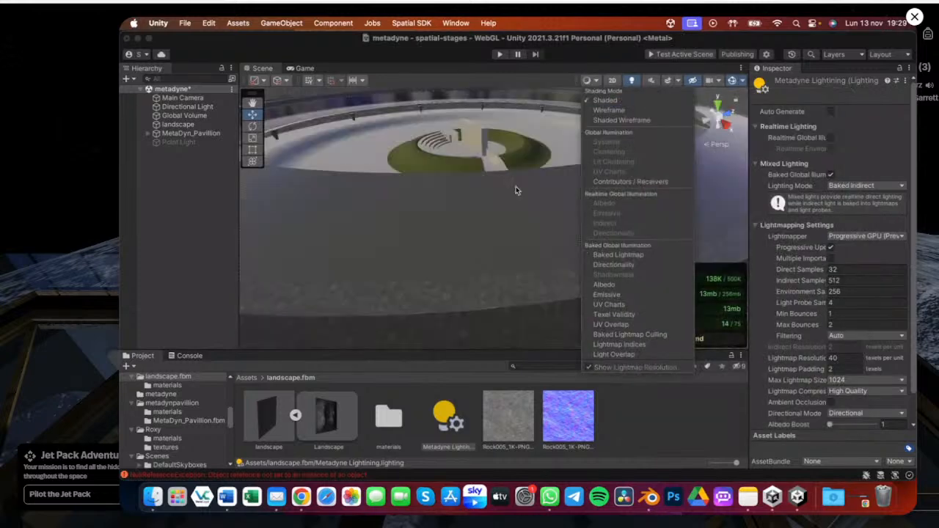
pyautogui.scroll(-3, 507, 180)
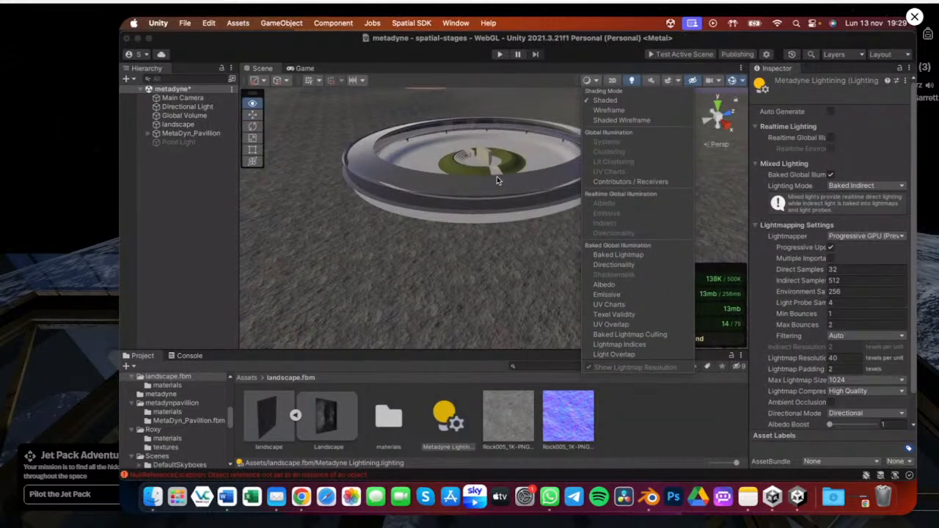
pyautogui.scroll(-2, 497, 180)
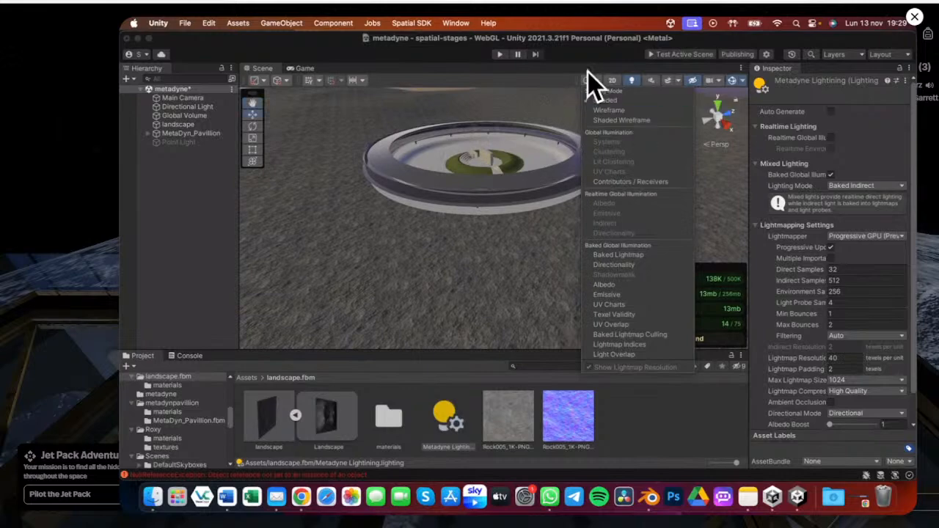
# Return to the Lighting window and set the Max Lightmap Size to 512
pyautogui.hotkey('ctrl', 'Up')
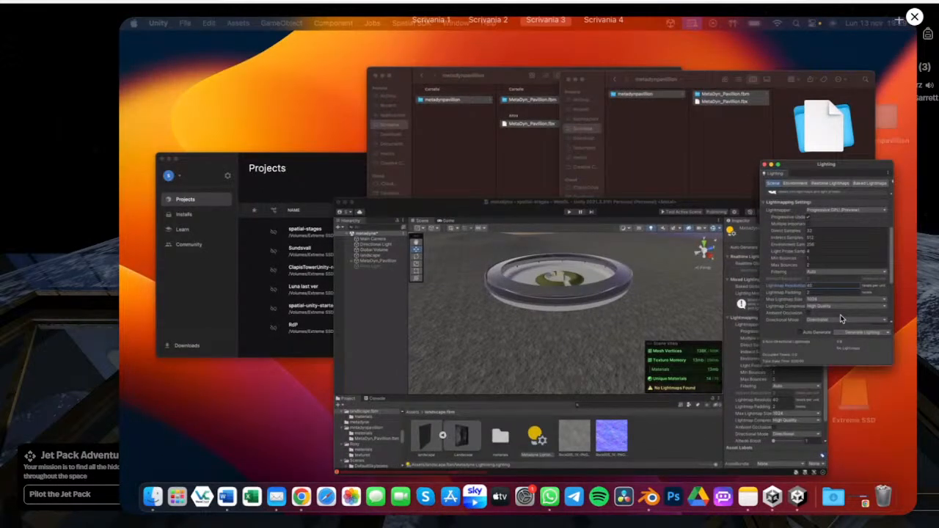
pyautogui.click(842, 319)
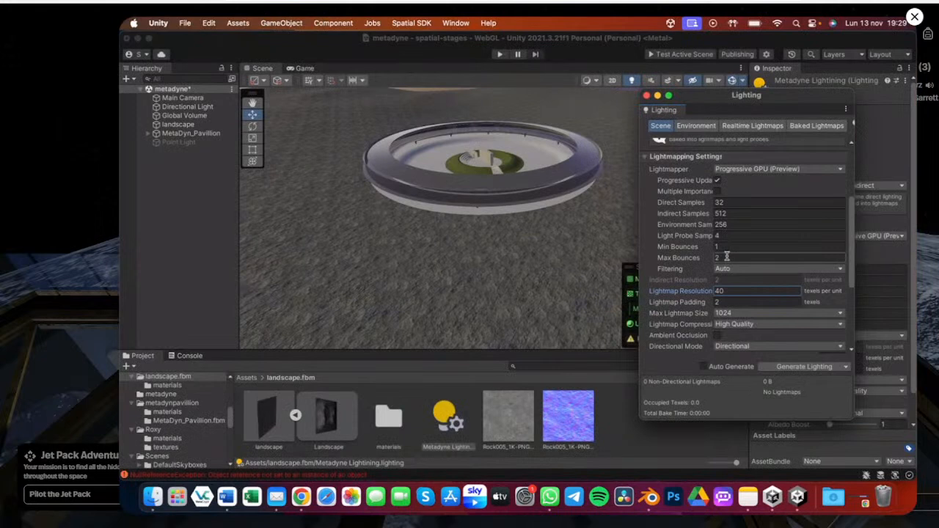
pyautogui.press('F2')
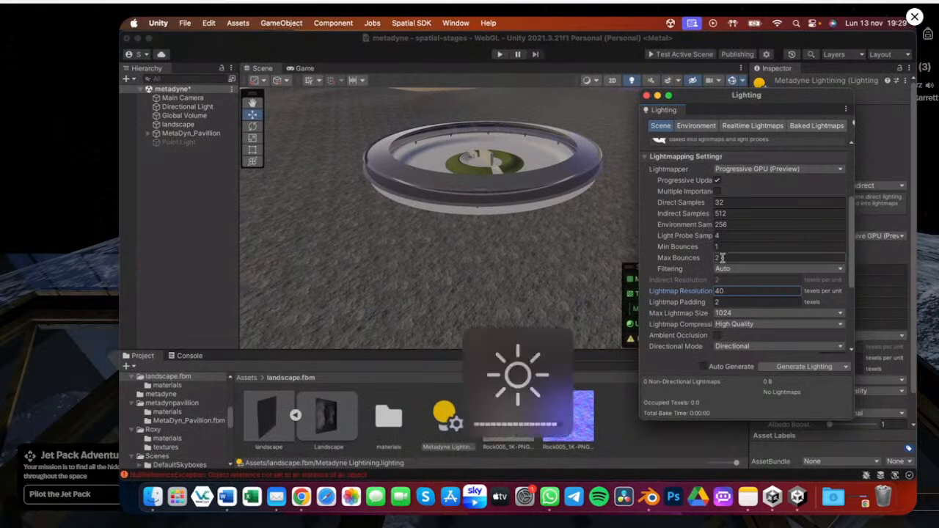
pyautogui.scroll(-2, 720, 301)
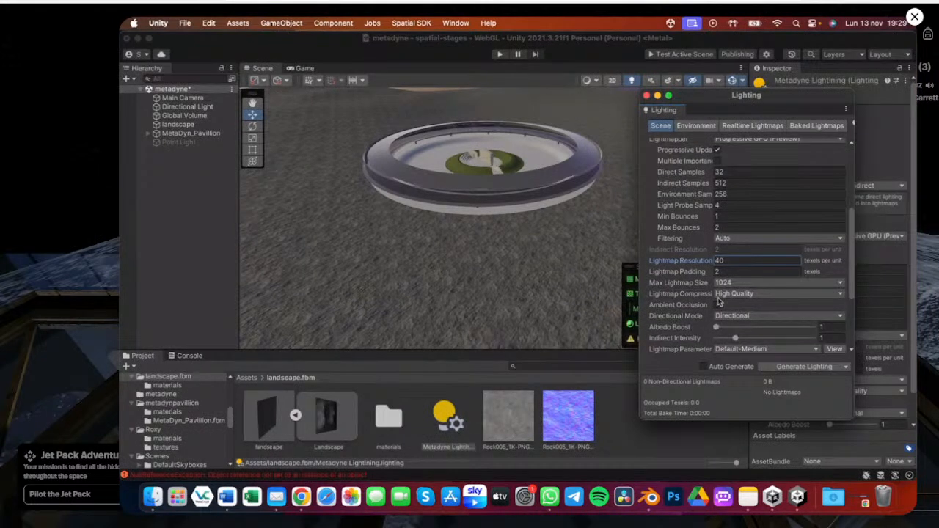
pyautogui.click(744, 284)
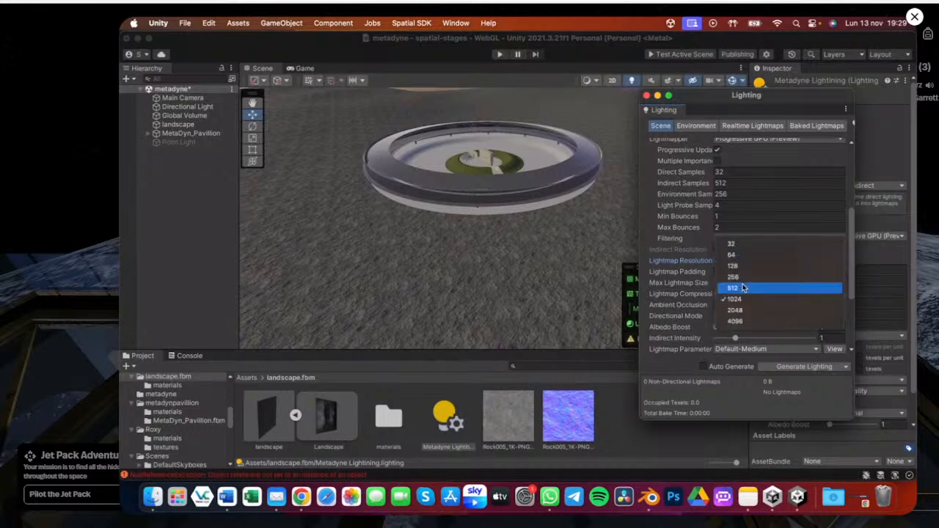
pyautogui.click(743, 288)
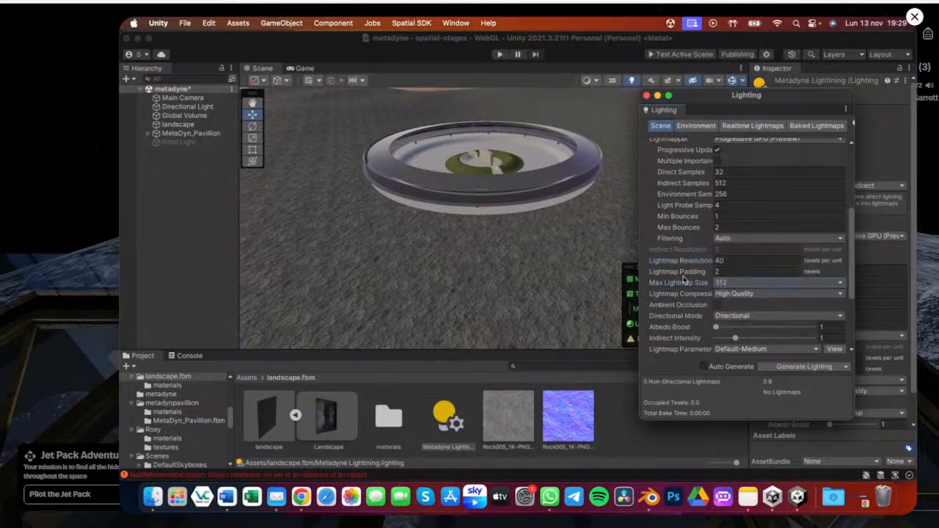
# Set the Lightmap Compression to None
pyautogui.click(721, 294)
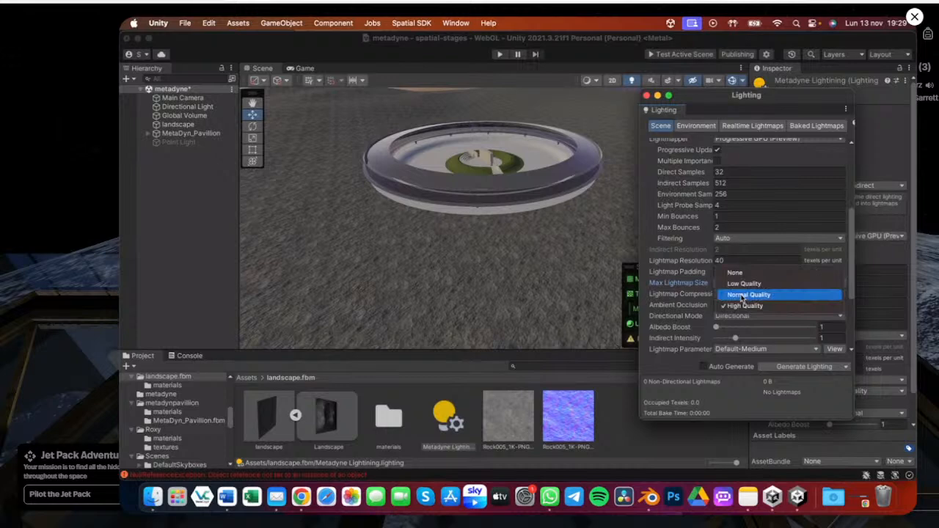
pyautogui.click(738, 276)
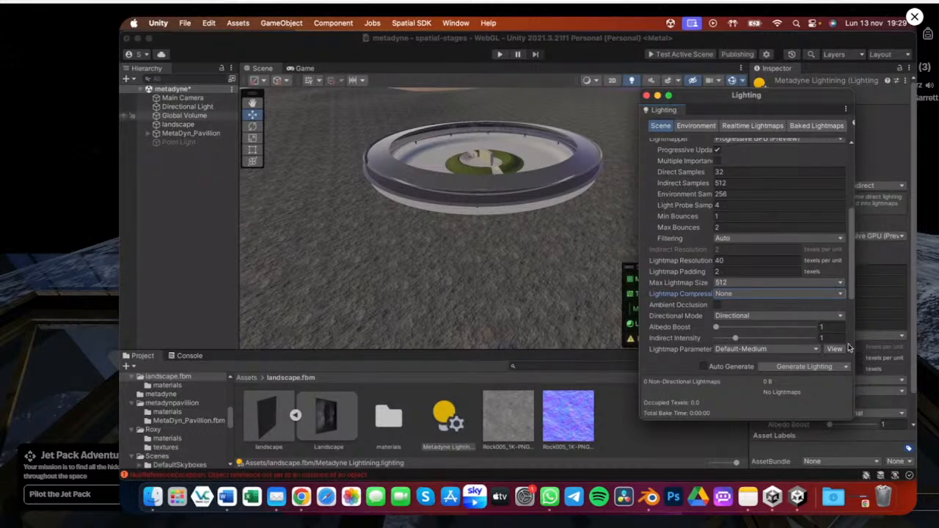
pyautogui.keyDown('alt'); pyautogui.moveTo(430, 191); pyautogui.dragTo(492, 182); pyautogui.keyUp('alt')
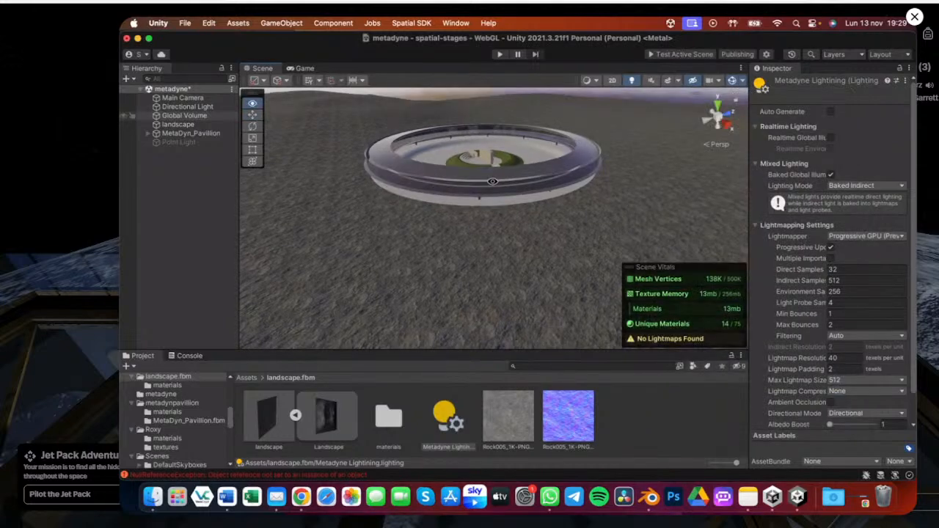
pyautogui.scroll(3, 496, 175)
pyautogui.hotkey('ctrl', 'Up')
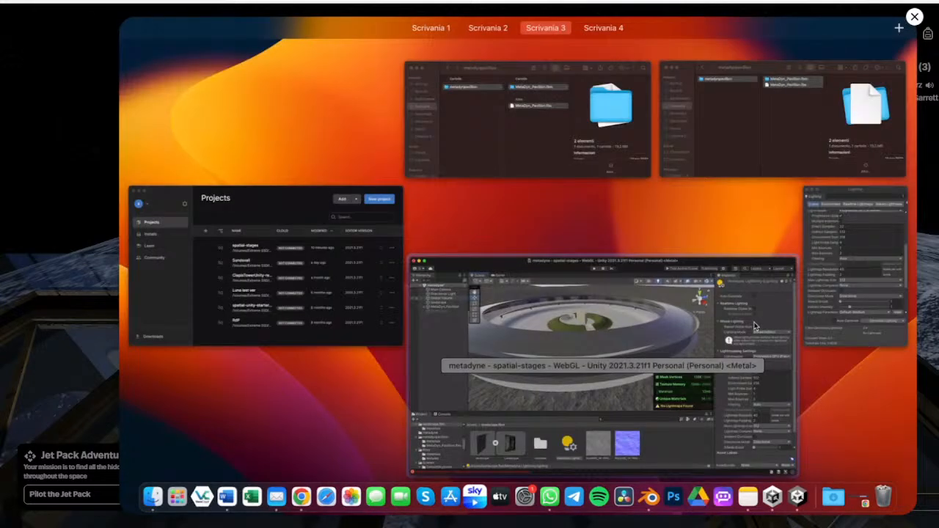
# Bring the Lighting window back and set the Directional Mode to Directional
pyautogui.click(755, 326)
pyautogui.click(809, 125)
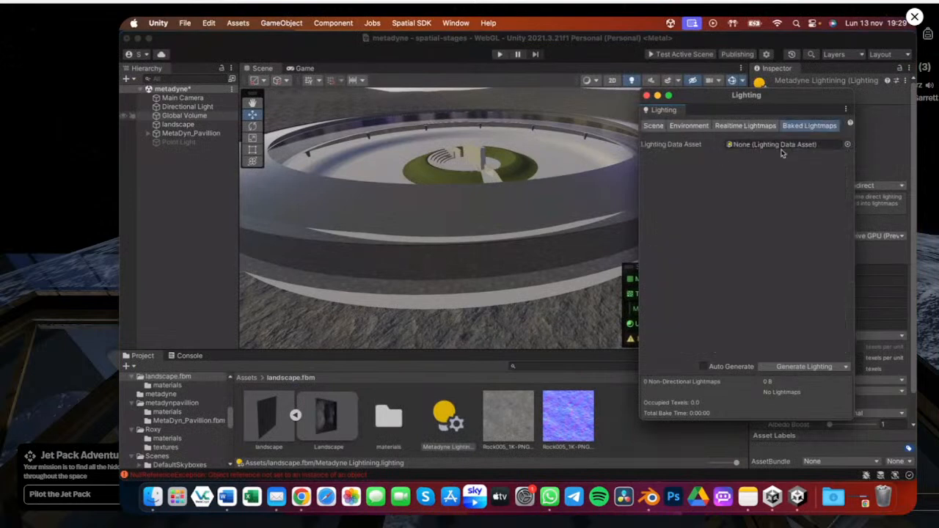
pyautogui.click(654, 126)
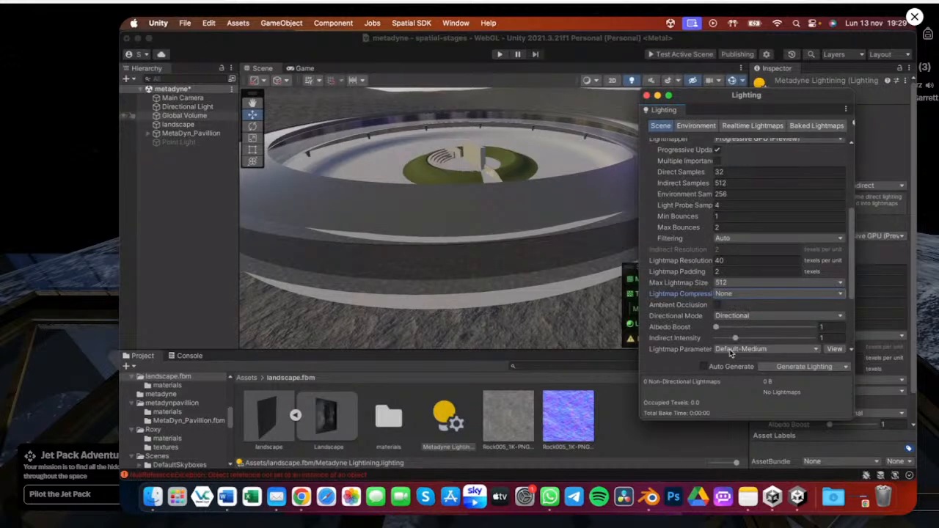
pyautogui.click(741, 321)
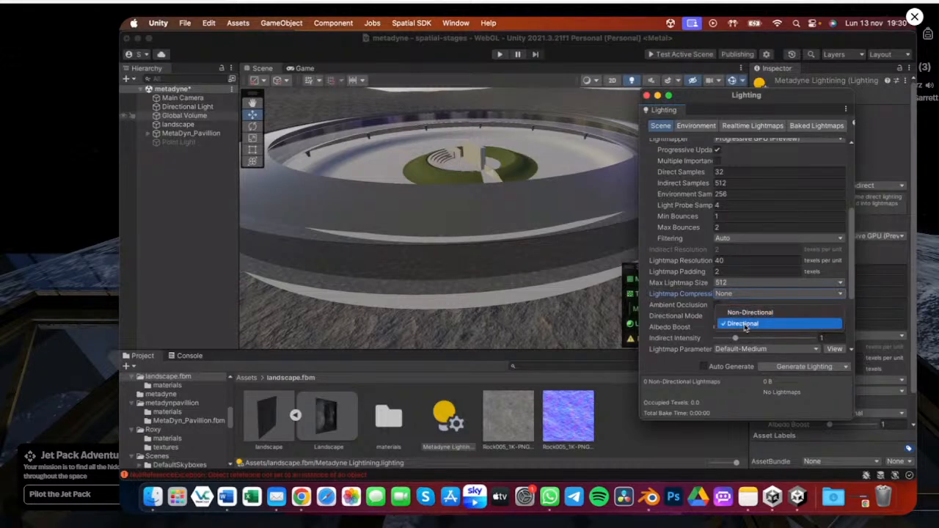
pyautogui.click(745, 324)
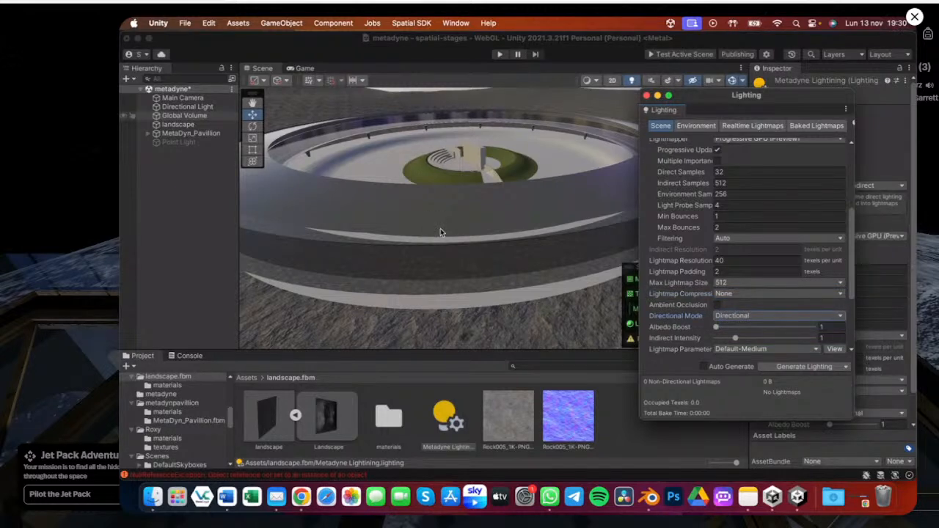
# Generate the baked lighting for the scene
pyautogui.scroll(-3, 441, 232)
pyautogui.scroll(-5, 443, 224)
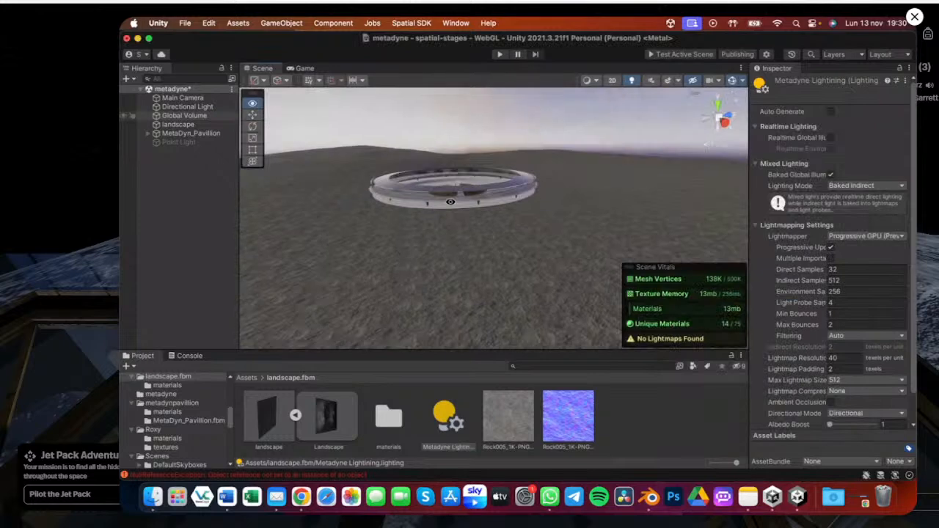
pyautogui.keyDown('alt'); pyautogui.moveTo(450, 202); pyautogui.dragTo(461, 183); pyautogui.keyUp('alt')
pyautogui.scroll(5, 532, 217)
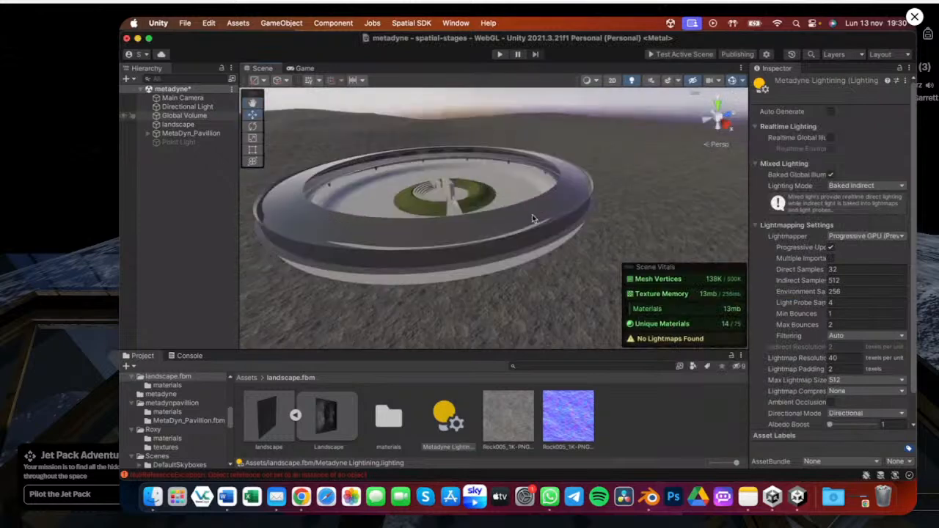
pyautogui.hotkey('ctrl', 'Up')
pyautogui.click(830, 338)
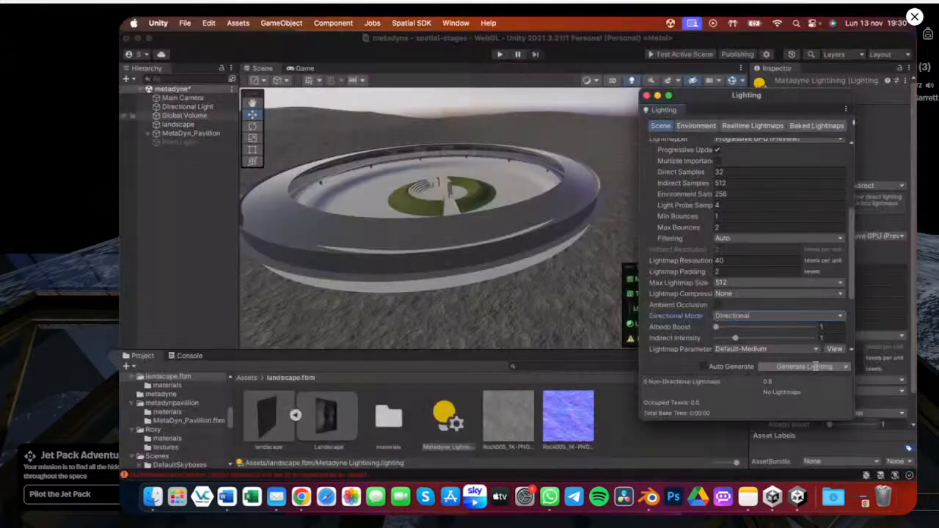
pyautogui.click(814, 367)
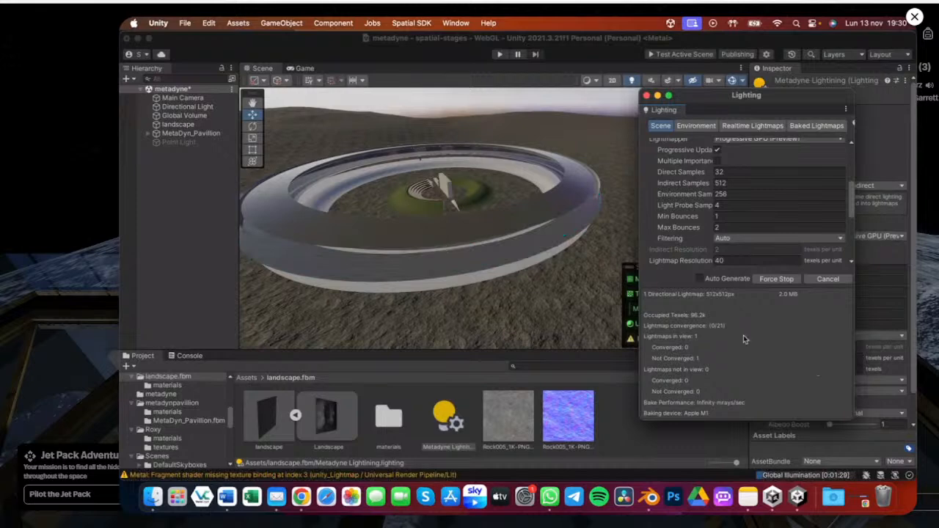
# Orbit and zoom around the pavilion and ground to inspect the scene while the bake runs
pyautogui.scroll(-5, 679, 234)
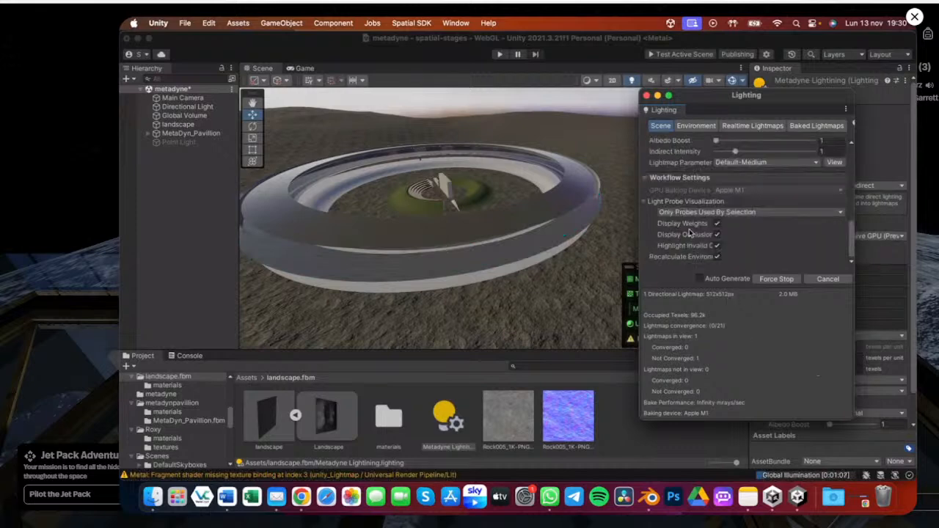
pyautogui.keyDown('alt'); pyautogui.moveTo(312, 211); pyautogui.dragTo(329, 199); pyautogui.keyUp('alt')
pyautogui.scroll(-10, 376, 223)
pyautogui.scroll(-5, 329, 200)
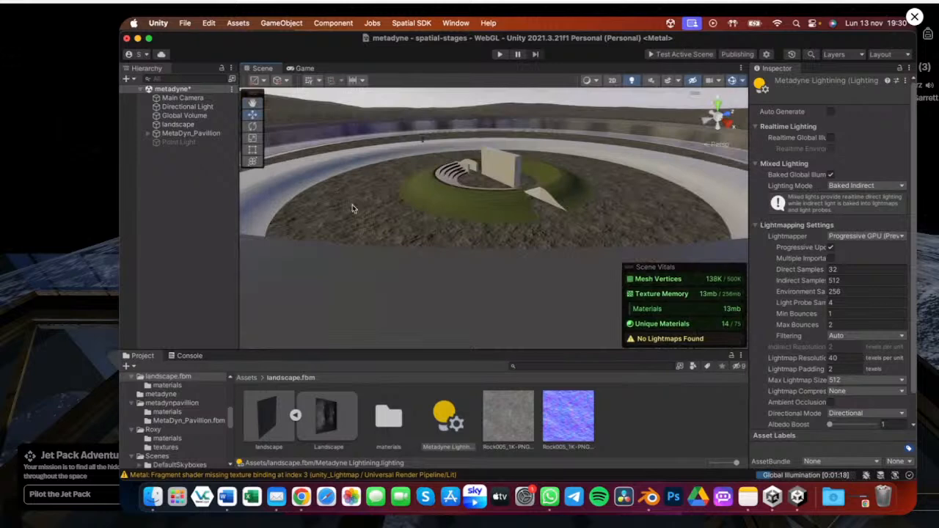
pyautogui.click(353, 206)
pyautogui.keyDown('alt'); pyautogui.moveTo(353, 206); pyautogui.dragTo(402, 247); pyautogui.keyUp('alt')
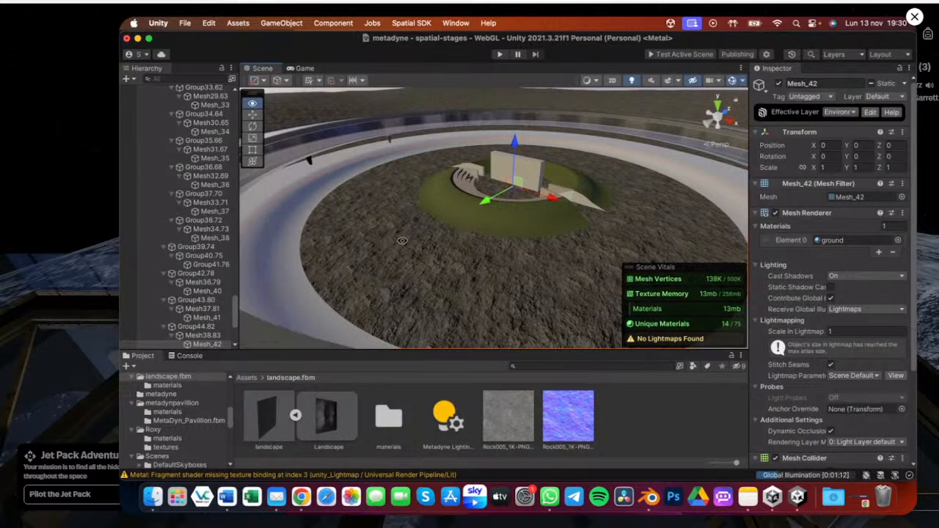
pyautogui.keyDown('alt'); pyautogui.scroll(-5, 402, 240); pyautogui.keyUp('alt')
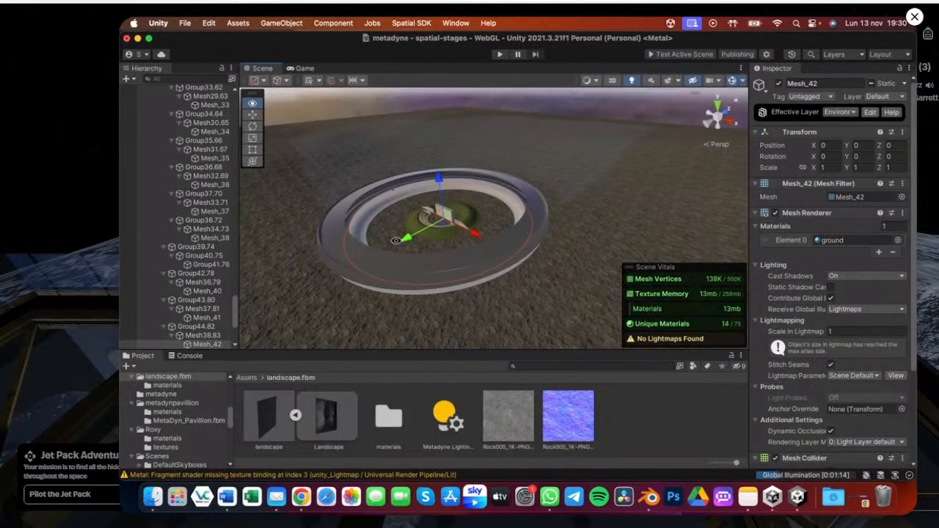
pyautogui.keyDown('alt'); pyautogui.moveTo(396, 239); pyautogui.dragTo(382, 222); pyautogui.keyUp('alt')
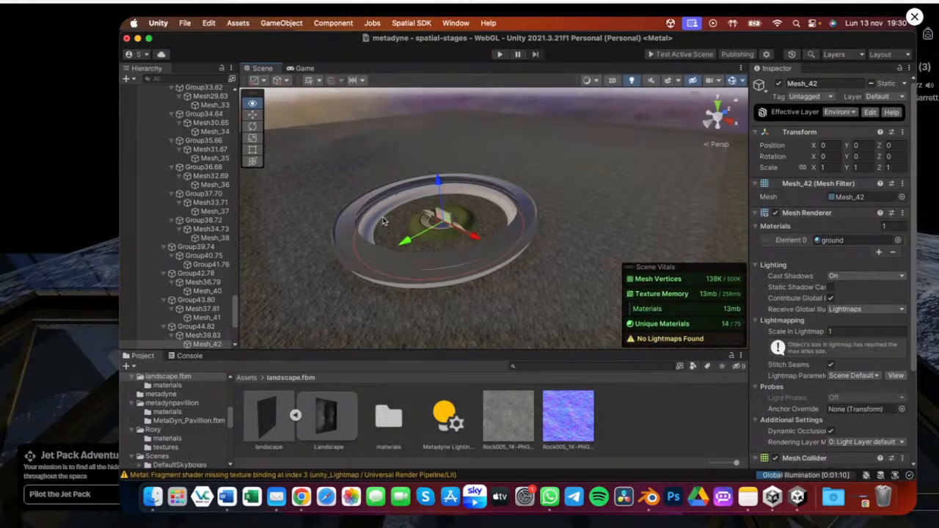
pyautogui.scroll(-3, 454, 203)
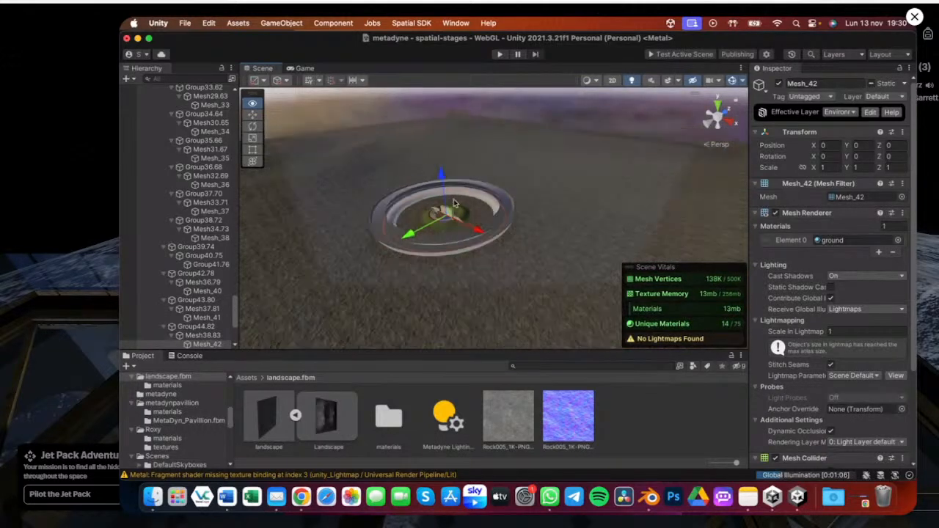
pyautogui.keyDown('alt'); pyautogui.scroll(-3, 454, 203); pyautogui.keyUp('alt')
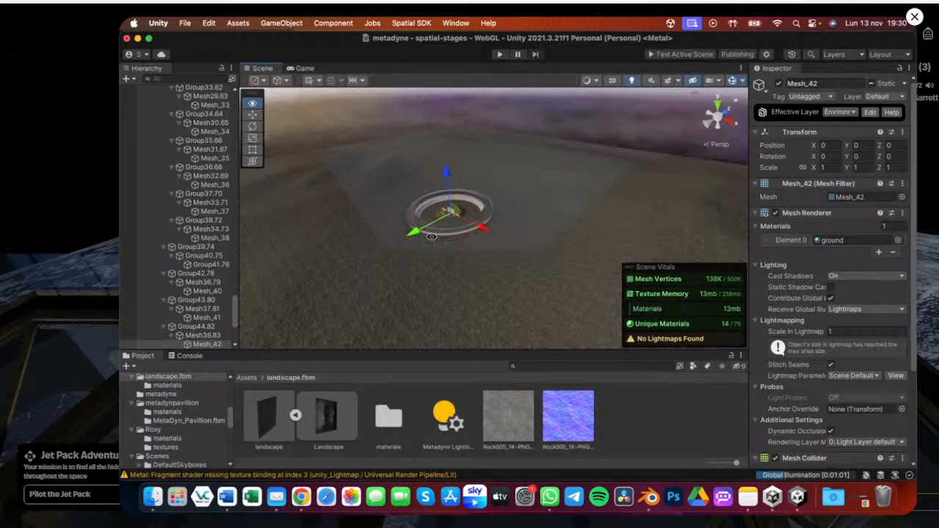
pyautogui.keyDown('alt'); pyautogui.moveTo(431, 236); pyautogui.dragTo(558, 206); pyautogui.keyUp('alt')
pyautogui.keyDown('alt'); pyautogui.scroll(5, 467, 259); pyautogui.keyUp('alt')
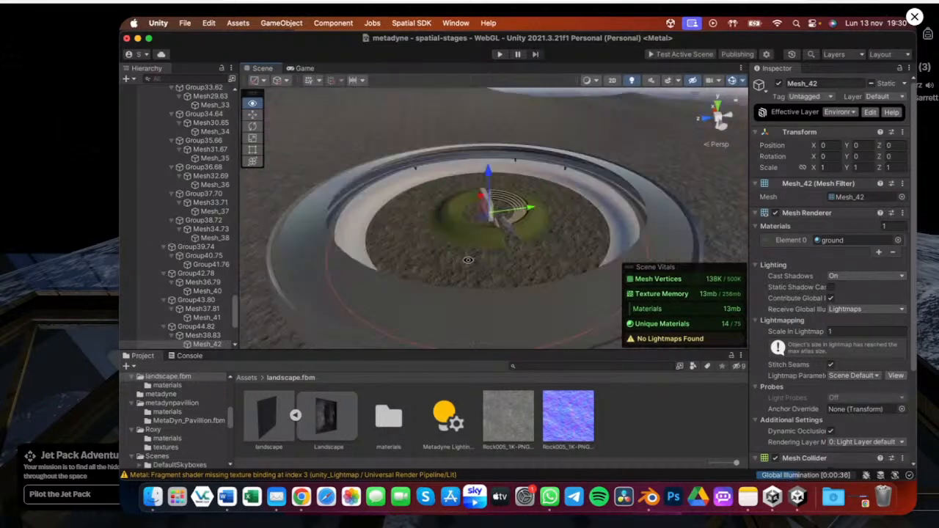
pyautogui.keyDown('alt'); pyautogui.moveTo(468, 259); pyautogui.dragTo(343, 261); pyautogui.keyUp('alt')
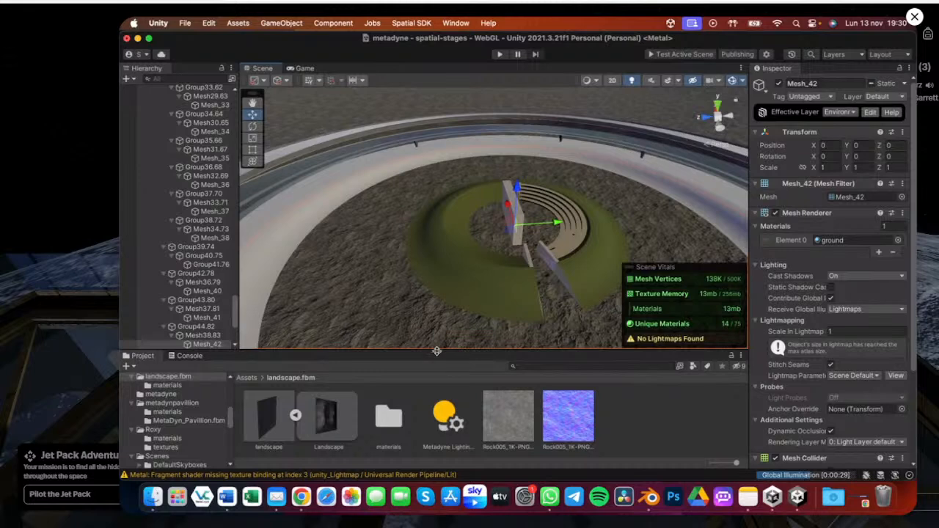
pyautogui.moveTo(437, 351); pyautogui.dragTo(435, 390)
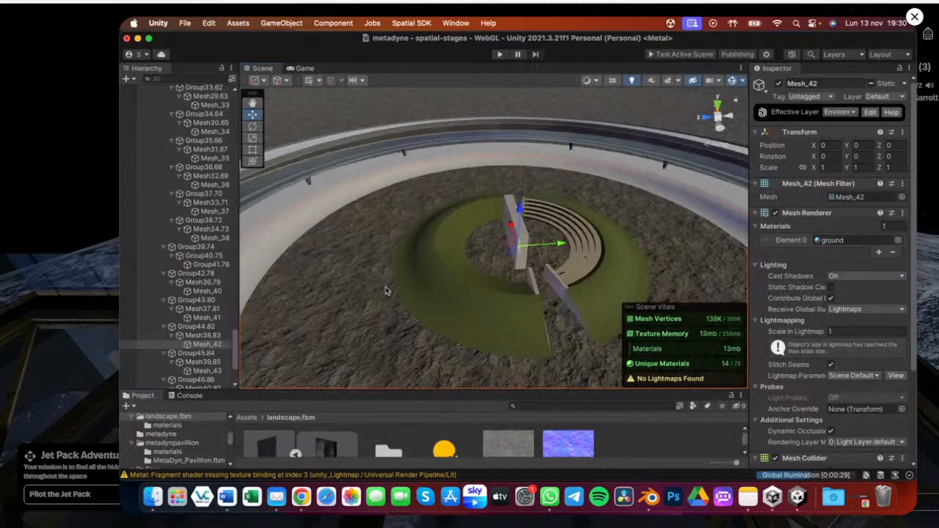
# Select the landscape object and toggle it off and back on
pyautogui.keyDown('alt'); pyautogui.scroll(-5, 385, 286); pyautogui.keyUp('alt')
pyautogui.scroll(5, 224, 220)
pyautogui.click(620, 179)
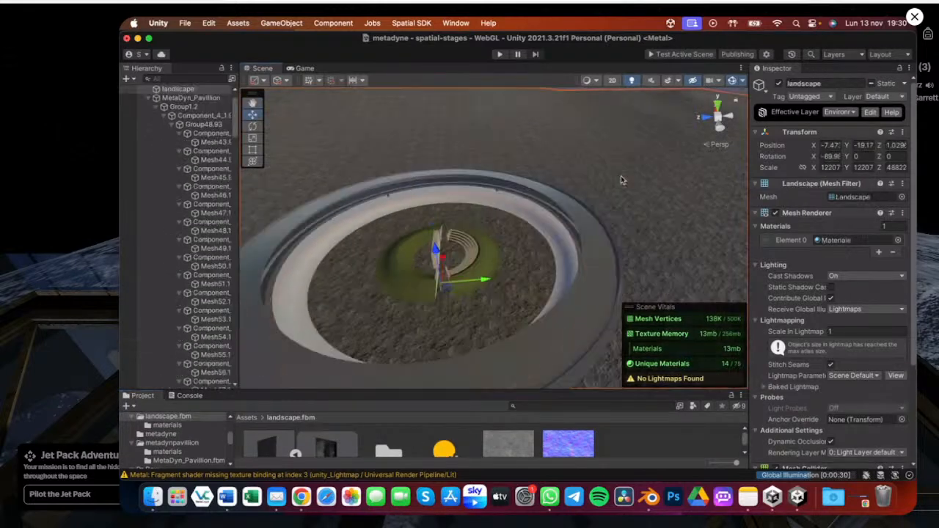
pyautogui.click(779, 85)
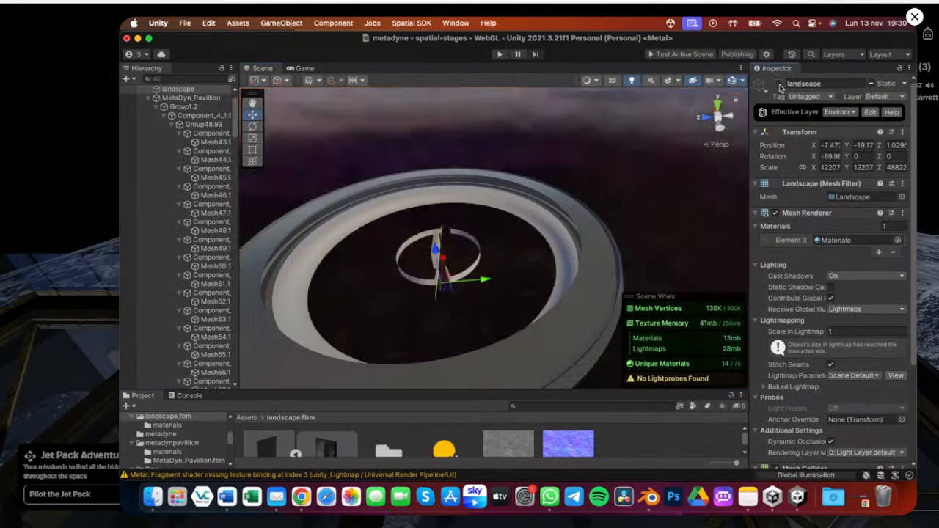
pyautogui.click(779, 85)
pyautogui.keyDown('alt'); pyautogui.moveTo(440, 307); pyautogui.dragTo(460, 298); pyautogui.keyUp('alt')
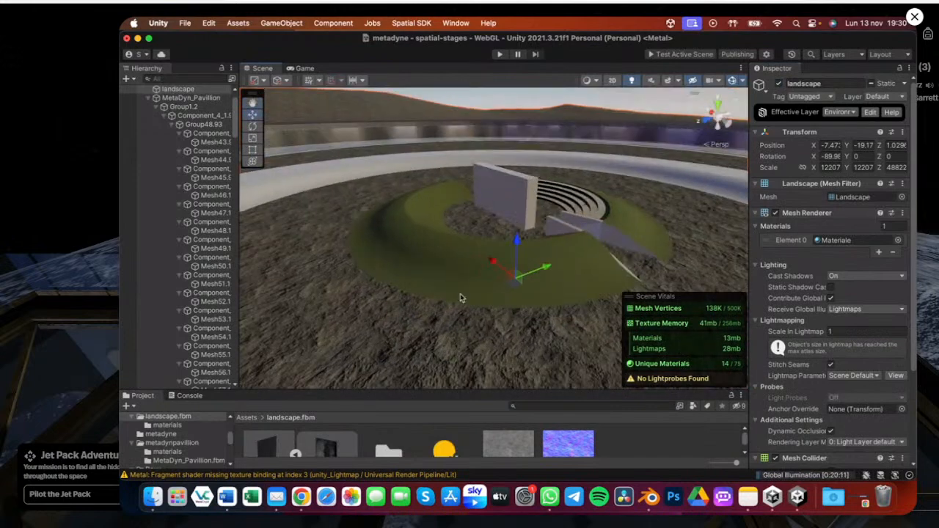
# Open the Baked Lightmaps tab and scroll through the generated lightmap previews
pyautogui.hotkey('ctrl', 'Up')
pyautogui.click(822, 291)
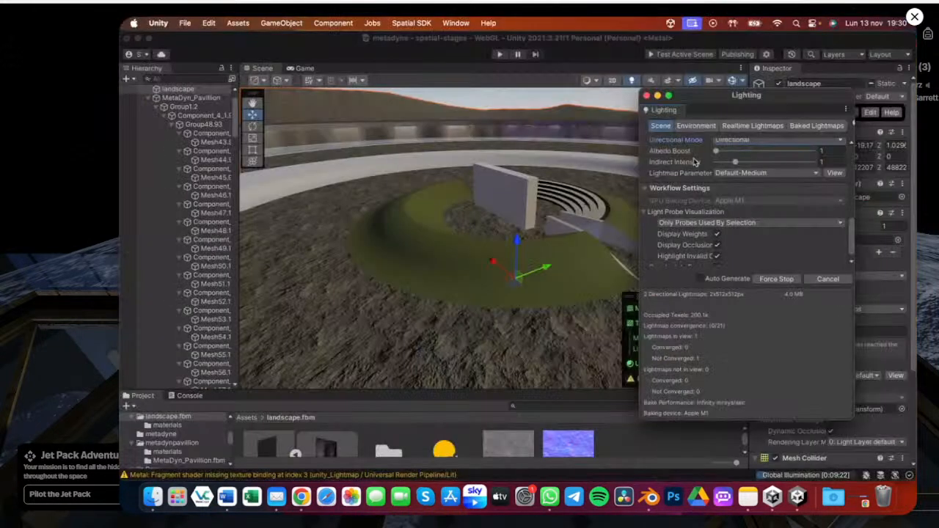
pyautogui.click(815, 125)
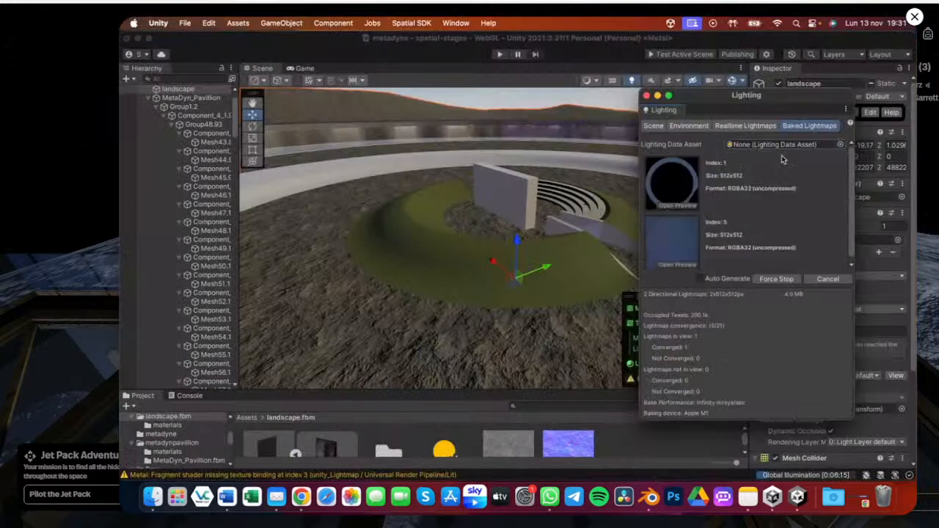
pyautogui.scroll(-1, 777, 168)
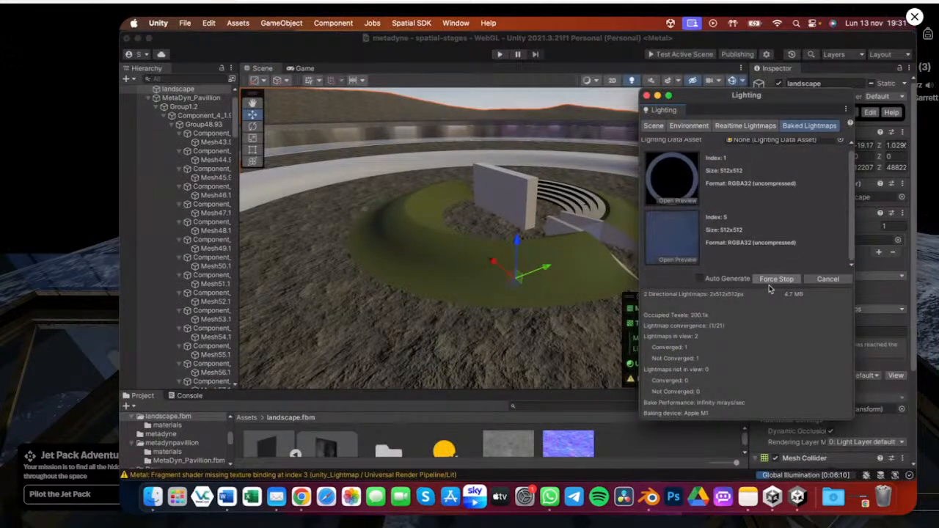
pyautogui.moveTo(776, 101); pyautogui.dragTo(752, 77)
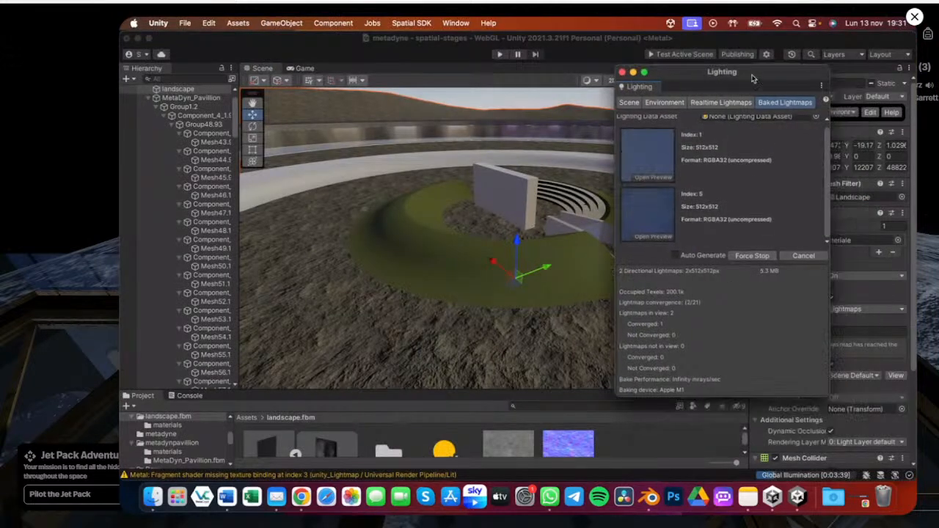
pyautogui.scroll(-2, 734, 211)
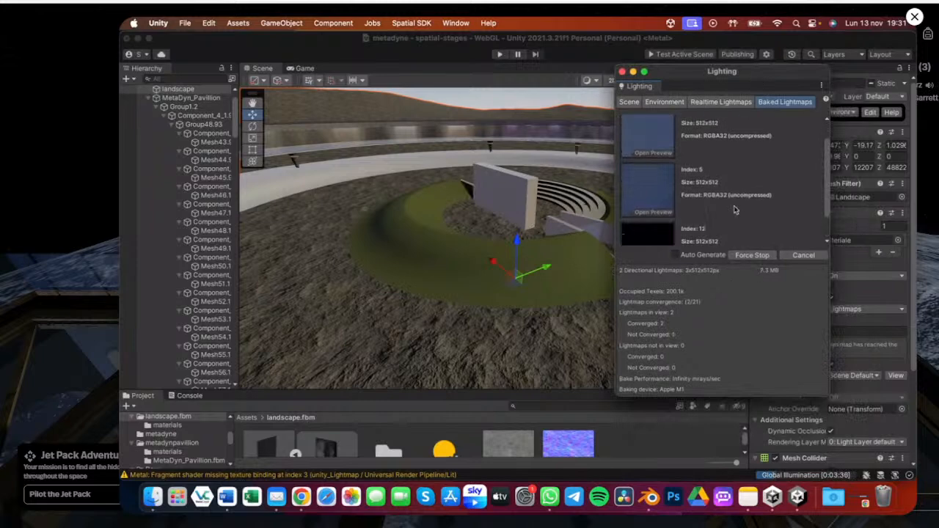
pyautogui.scroll(-1, 734, 211)
pyautogui.scroll(-2, 702, 195)
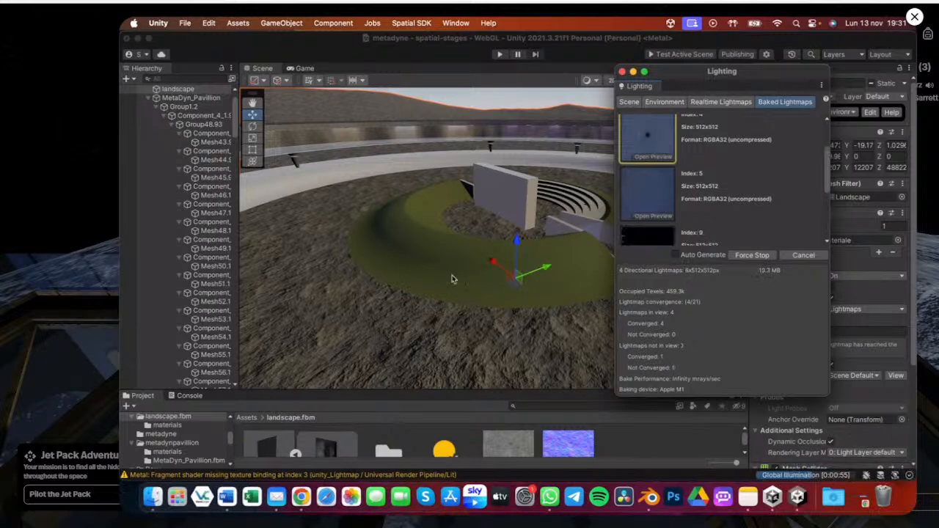
pyautogui.keyDown('alt'); pyautogui.scroll(-4, 393, 281); pyautogui.keyUp('alt')
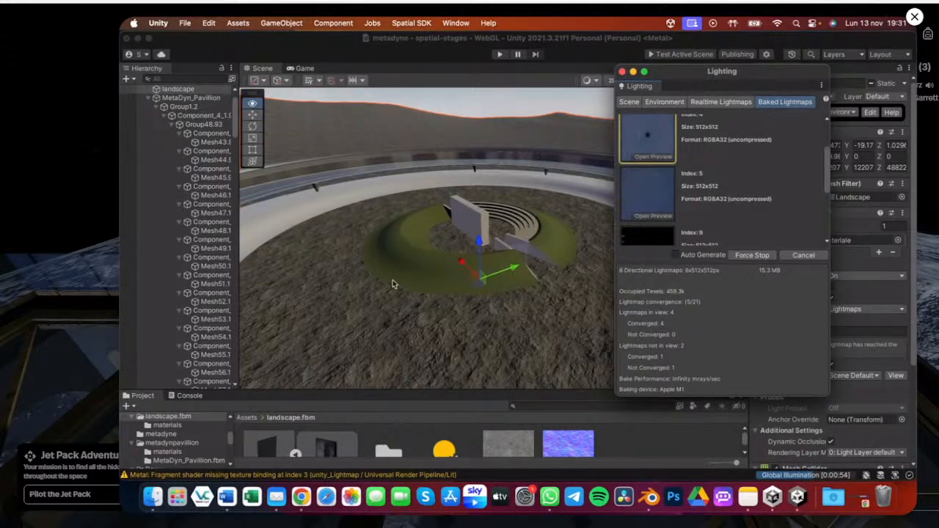
pyautogui.keyDown('alt'); pyautogui.scroll(-10, 396, 284); pyautogui.keyUp('alt')
pyautogui.moveTo(724, 72); pyautogui.dragTo(756, 79)
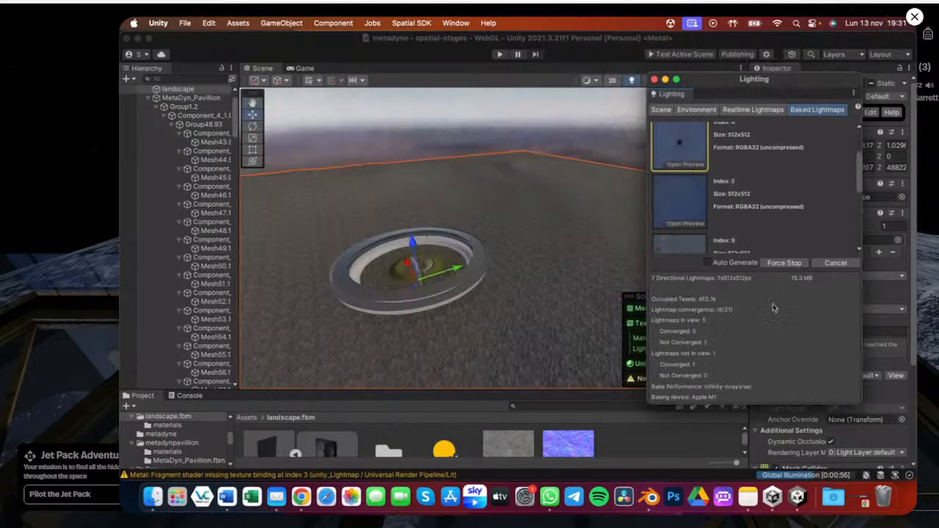
# Orbit and zoom the scene view to examine the baked lighting on the pavilion and ring
pyautogui.scroll(-3, 745, 165)
pyautogui.scroll(1, 756, 198)
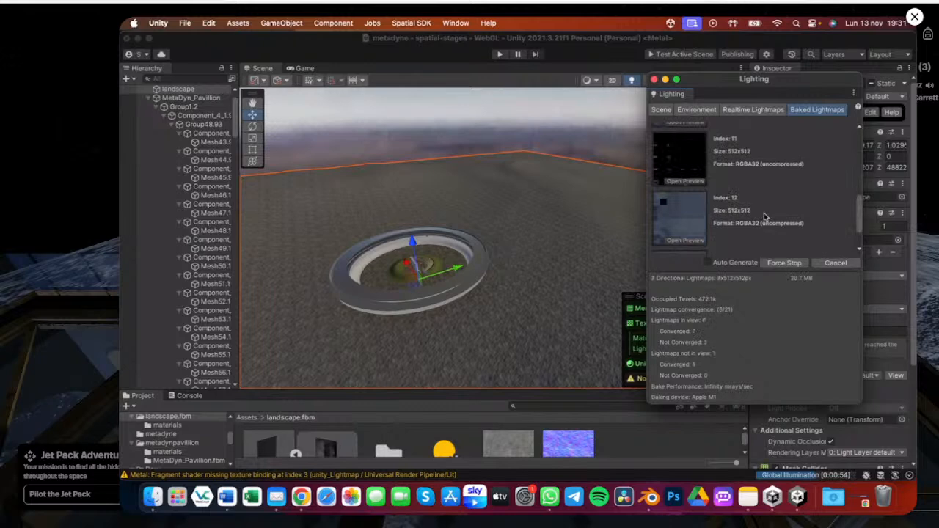
pyautogui.scroll(2, 764, 217)
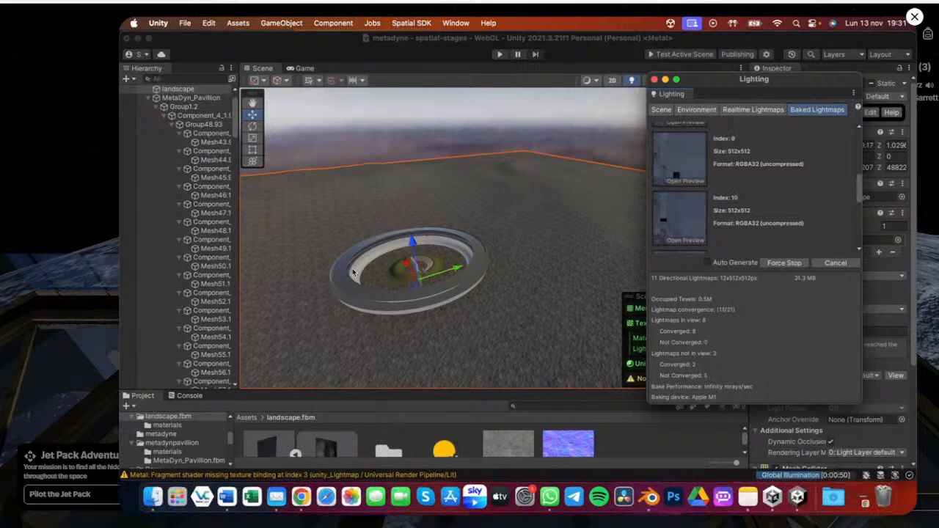
pyautogui.keyDown('alt'); pyautogui.moveTo(352, 269); pyautogui.dragTo(373, 302); pyautogui.keyUp('alt')
pyautogui.scroll(5, 369, 268)
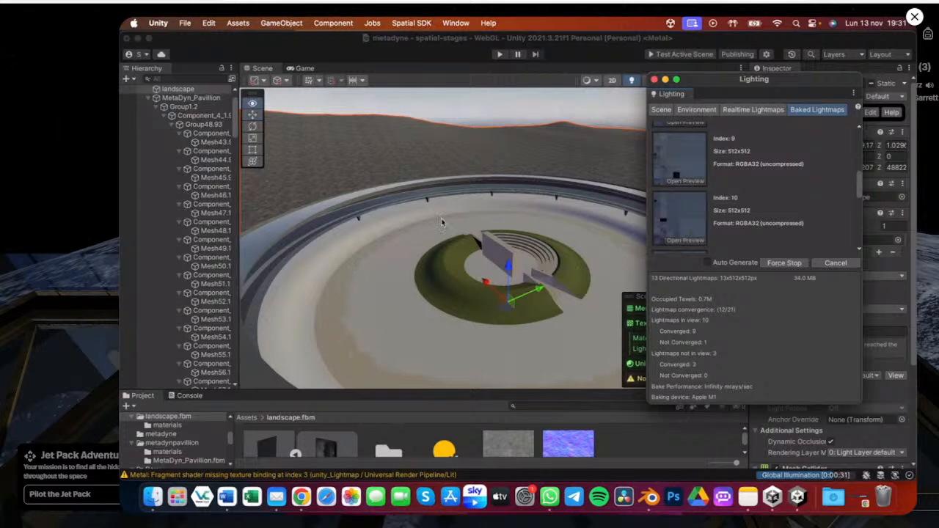
pyautogui.scroll(-5, 436, 231)
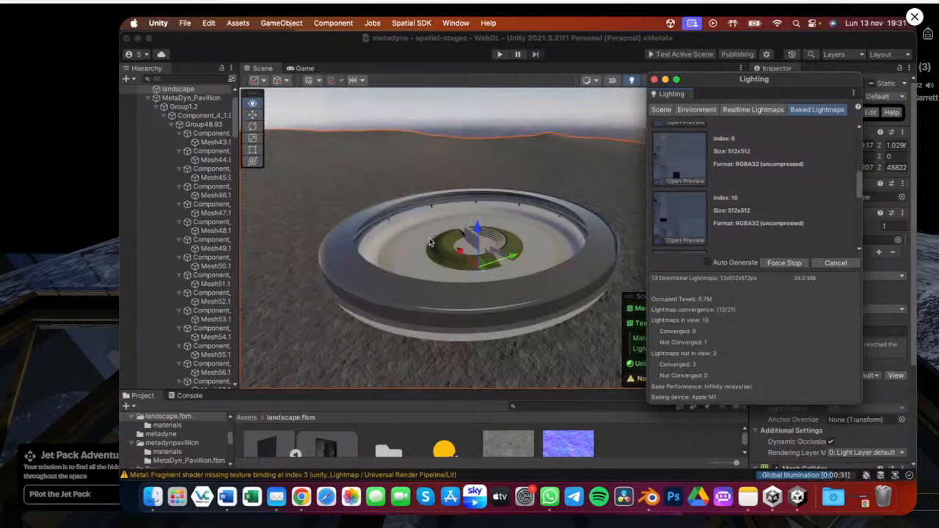
pyautogui.keyDown('alt'); pyautogui.moveTo(431, 242); pyautogui.dragTo(454, 237); pyautogui.keyUp('alt')
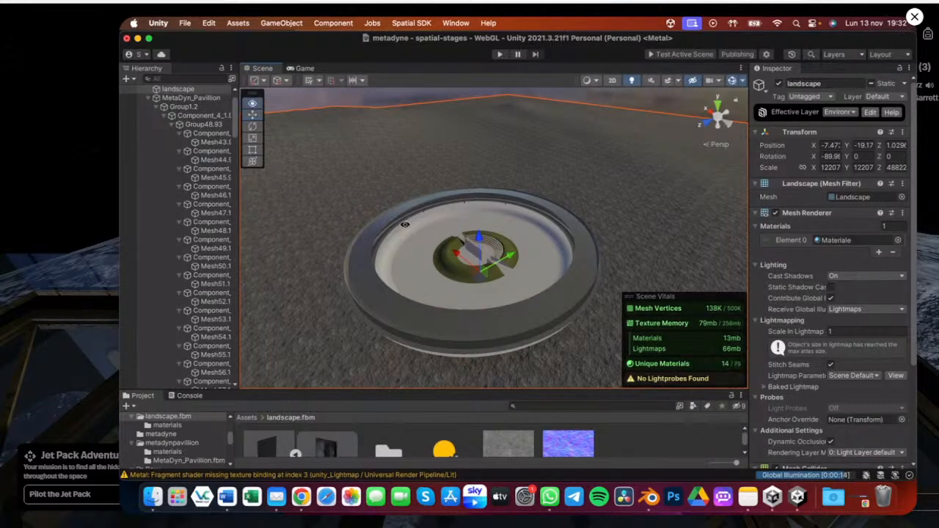
pyautogui.keyDown('alt'); pyautogui.moveTo(405, 224); pyautogui.dragTo(507, 205); pyautogui.keyUp('alt')
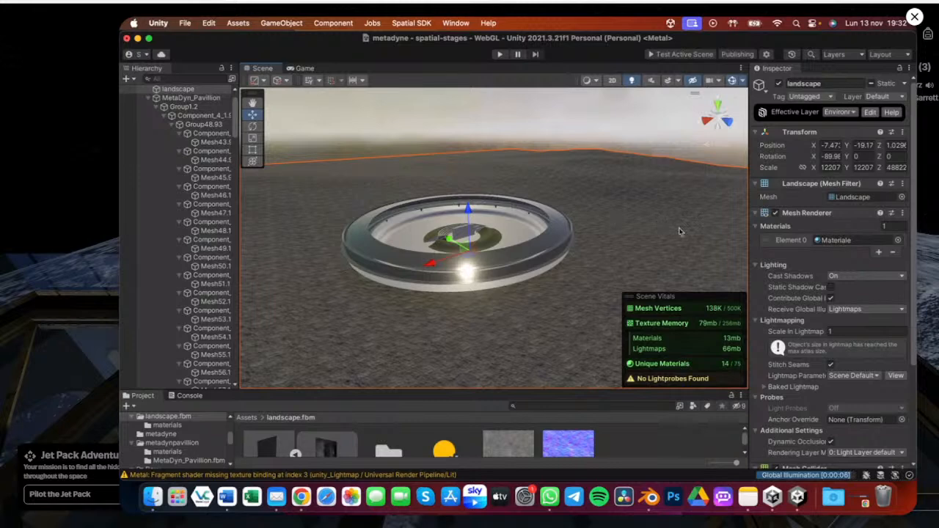
pyautogui.press('super+Tab')
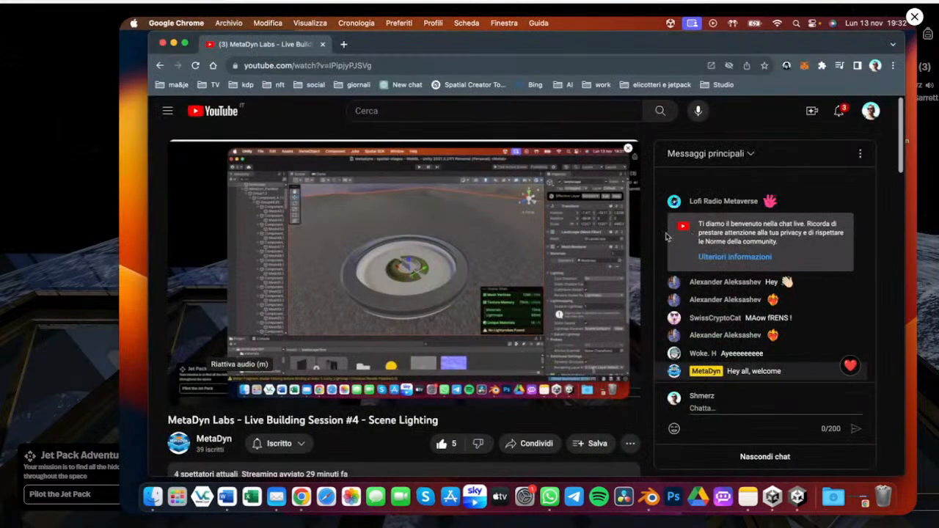
pyautogui.press('super+Tab')
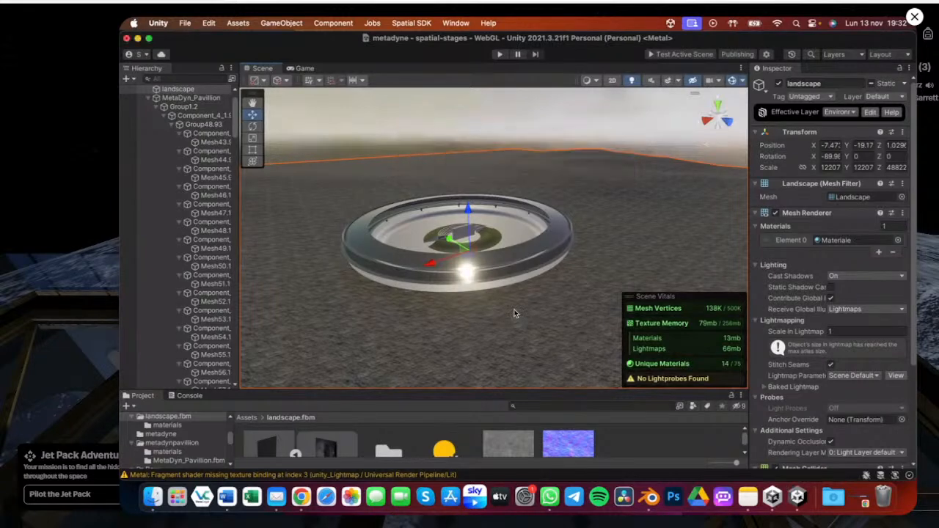
# Orbit and zoom into the pavilion interior to inspect the baked lighting on the ramp and seating
pyautogui.keyDown('alt'); pyautogui.moveTo(514, 314); pyautogui.dragTo(508, 249); pyautogui.keyUp('alt')
pyautogui.keyDown('alt'); pyautogui.scroll(5, 508, 249); pyautogui.keyUp('alt')
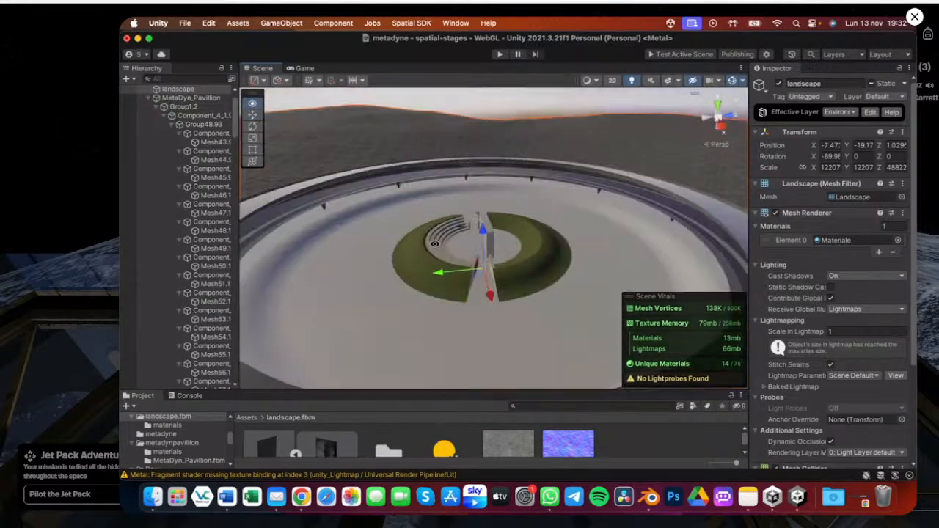
pyautogui.keyDown('alt'); pyautogui.scroll(5, 429, 238); pyautogui.keyUp('alt')
pyautogui.keyDown('alt'); pyautogui.moveTo(426, 231); pyautogui.dragTo(352, 301); pyautogui.keyUp('alt')
pyautogui.press('alt')
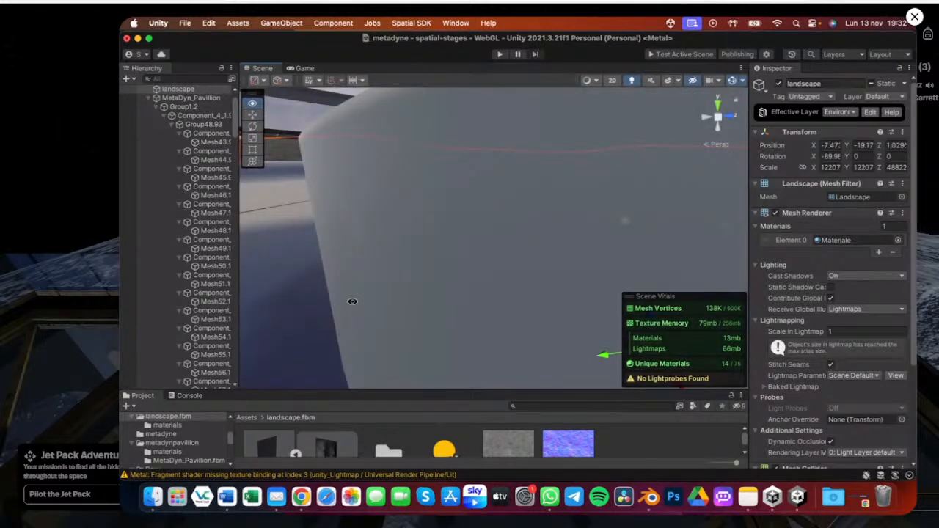
pyautogui.press('f')
pyautogui.keyDown('alt'); pyautogui.moveTo(422, 323); pyautogui.dragTo(306, 253); pyautogui.keyUp('alt')
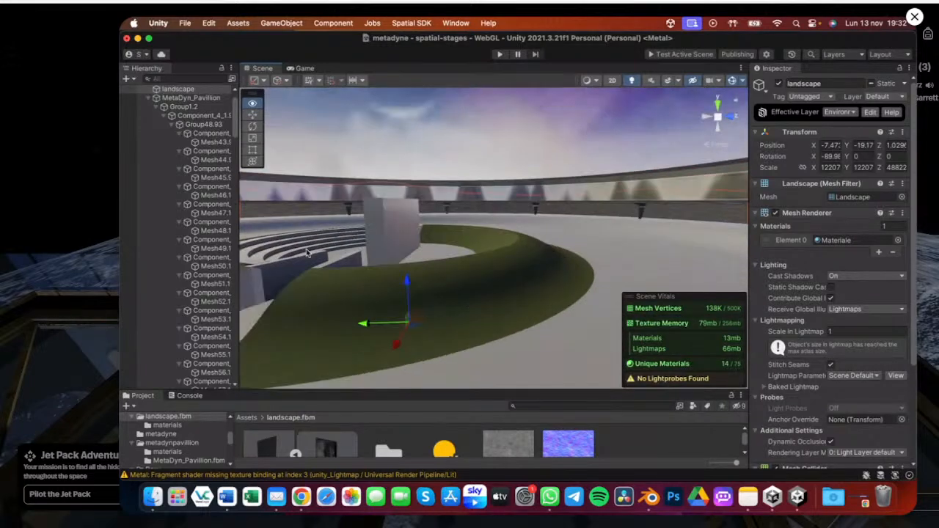
pyautogui.scroll(2, 196, 152)
# Select the Directional Light and toggle it off and back on to compare the lighting
pyautogui.click(187, 106)
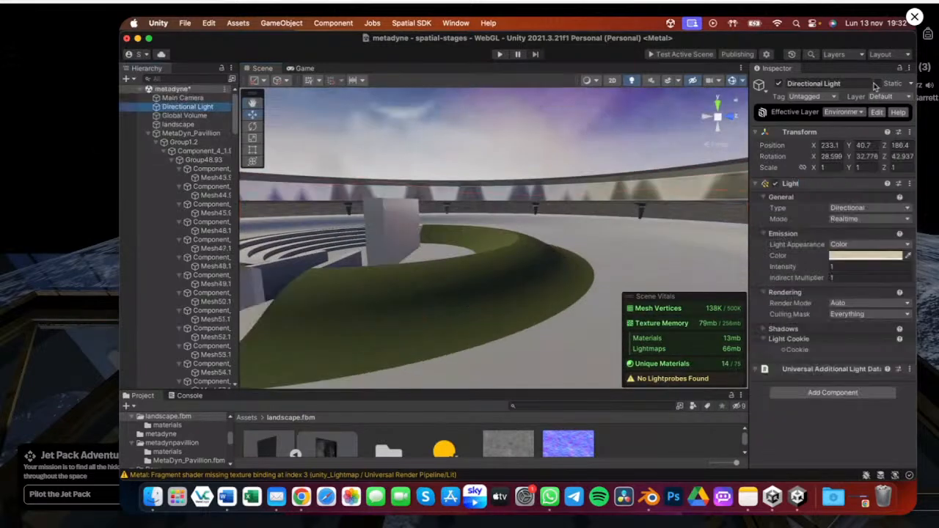
pyautogui.click(780, 86)
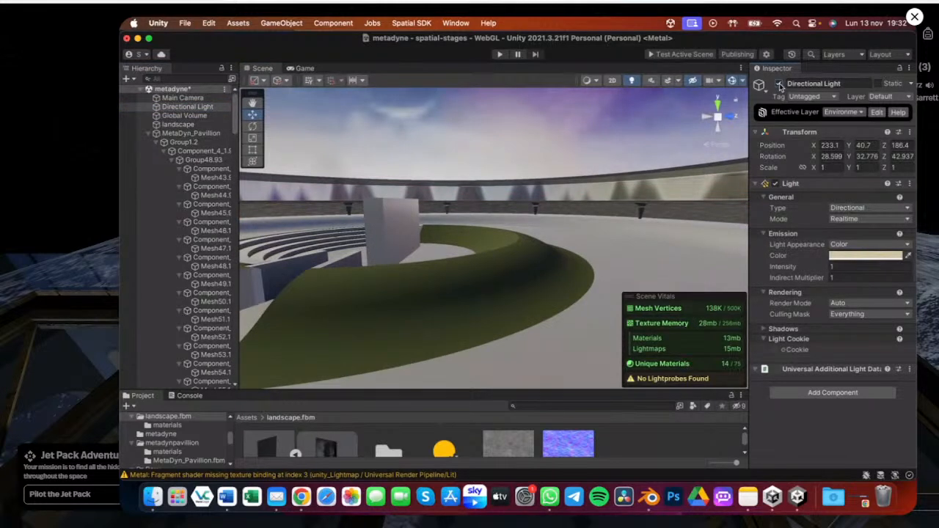
pyautogui.click(780, 85)
pyautogui.click(781, 86)
# Orbit and zoom around the pavilion and ring to examine the scene lighting from several angles
pyautogui.scroll(-5, 484, 233)
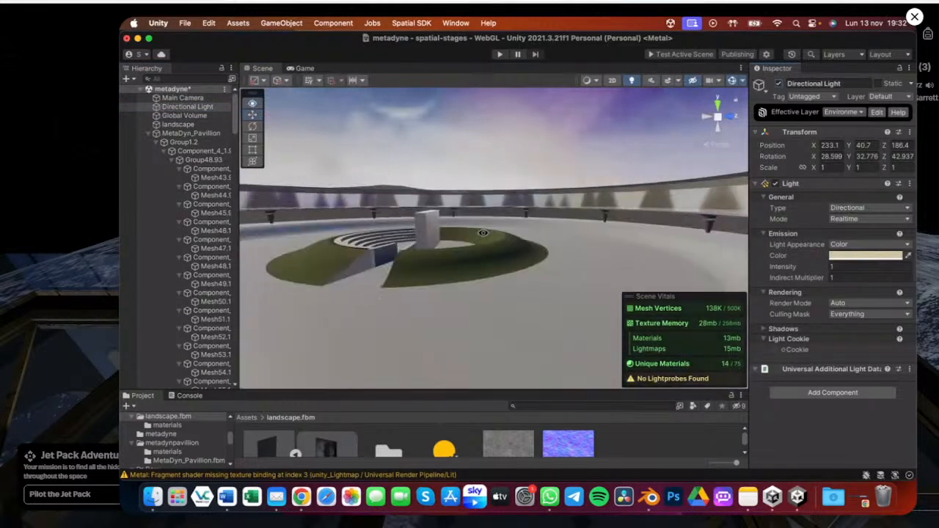
pyautogui.scroll(-5, 484, 232)
pyautogui.scroll(-5, 443, 250)
pyautogui.scroll(5, 461, 258)
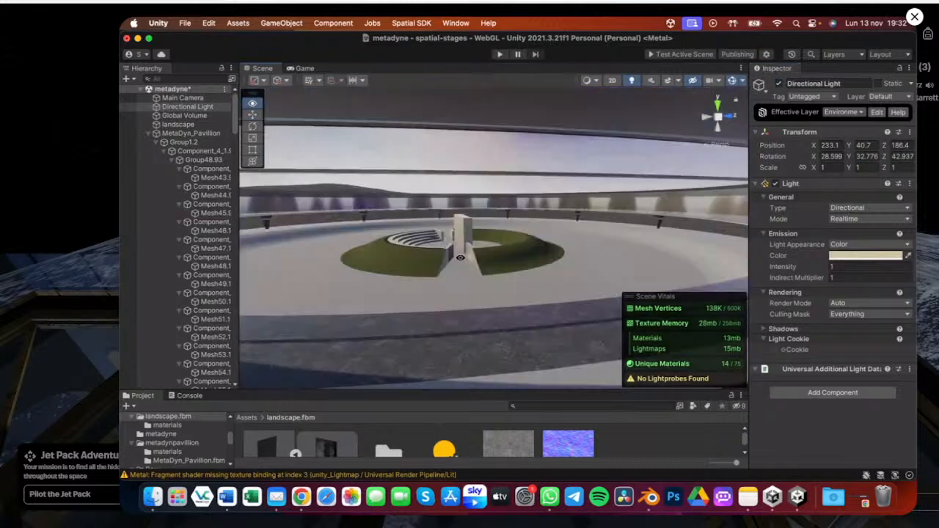
pyautogui.keyDown('alt'); pyautogui.moveTo(461, 257); pyautogui.dragTo(482, 282); pyautogui.keyUp('alt')
pyautogui.scroll(3, 464, 299)
pyautogui.moveTo(482, 282); pyautogui.dragTo(551, 268, button='middle')
pyautogui.keyDown('alt'); pyautogui.moveTo(551, 268); pyautogui.dragTo(328, 193); pyautogui.keyUp('alt')
pyautogui.scroll(-5, 426, 260)
pyautogui.keyDown('alt'); pyautogui.moveTo(425, 261); pyautogui.dragTo(638, 297); pyautogui.keyUp('alt')
# Collapse the Scene Vitals overlay and fold the MetaDyn_Pavillion hierarchy
pyautogui.rightClick(638, 298)
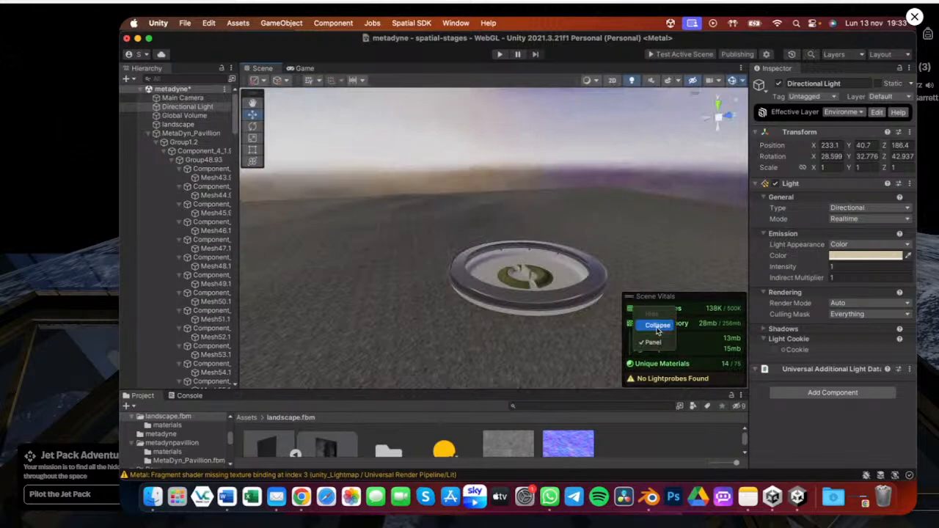
pyautogui.click(658, 325)
pyautogui.click(151, 134)
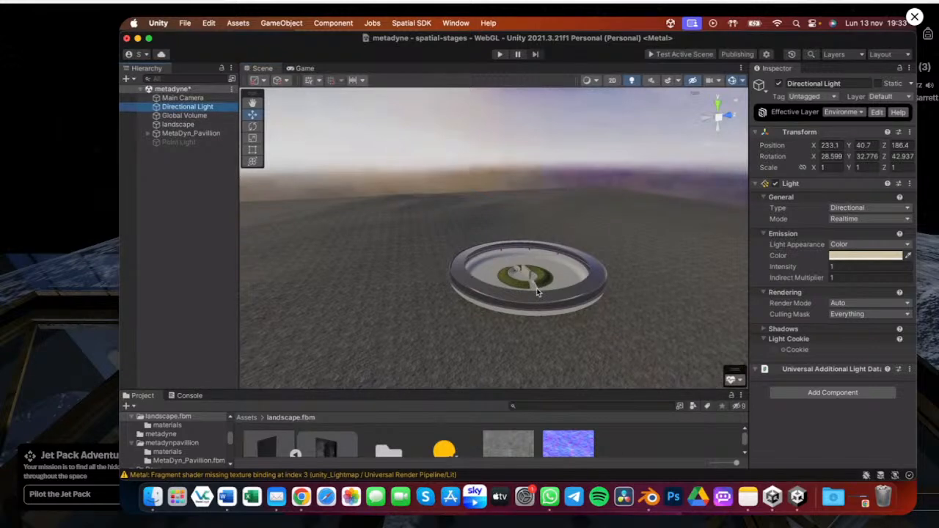
# Open the Lighting window and review the lightmapping settings in its Scene tab
pyautogui.hotkey('ctrl', 'Up')
pyautogui.click(883, 348)
pyautogui.moveTo(757, 84); pyautogui.dragTo(401, 62)
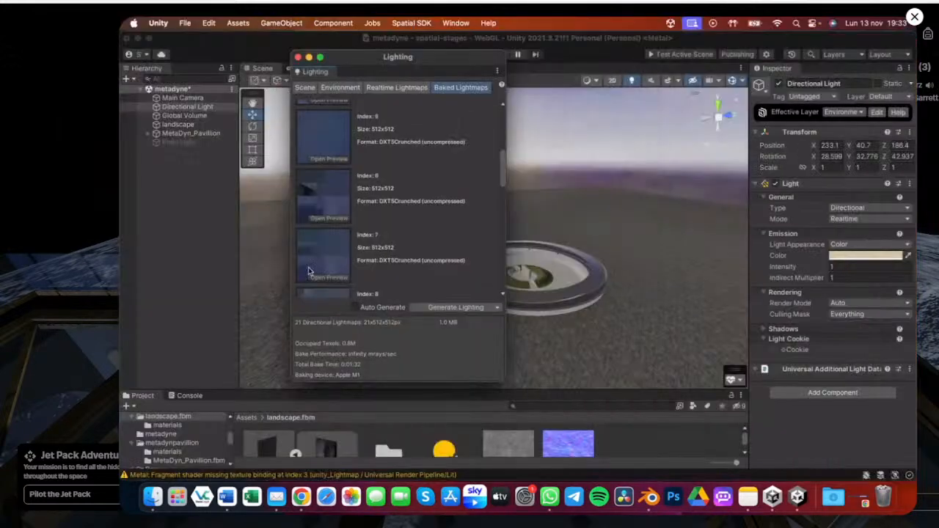
pyautogui.click(300, 87)
pyautogui.scroll(3, 415, 287)
pyautogui.scroll(3, 415, 207)
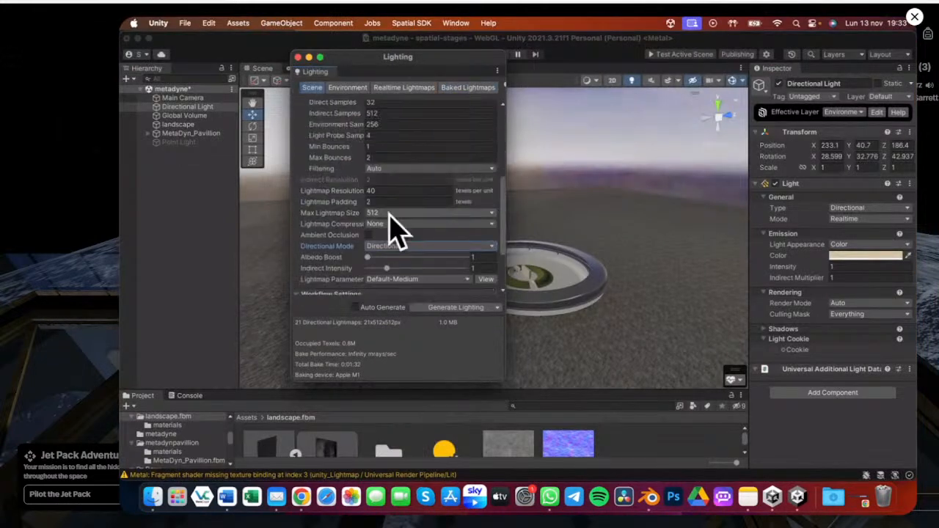
# Expand the Scene Vitals overlay again and enlarge the Project panel
pyautogui.click(736, 376)
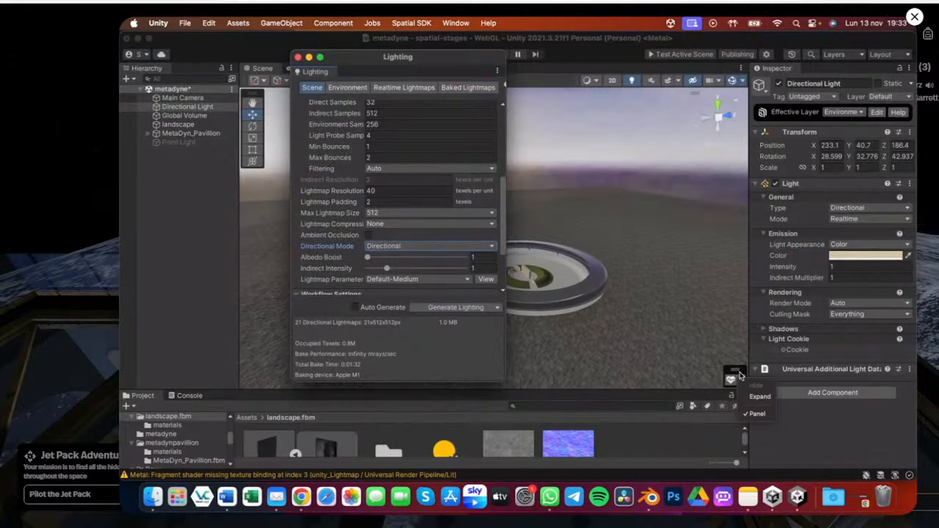
pyautogui.click(760, 396)
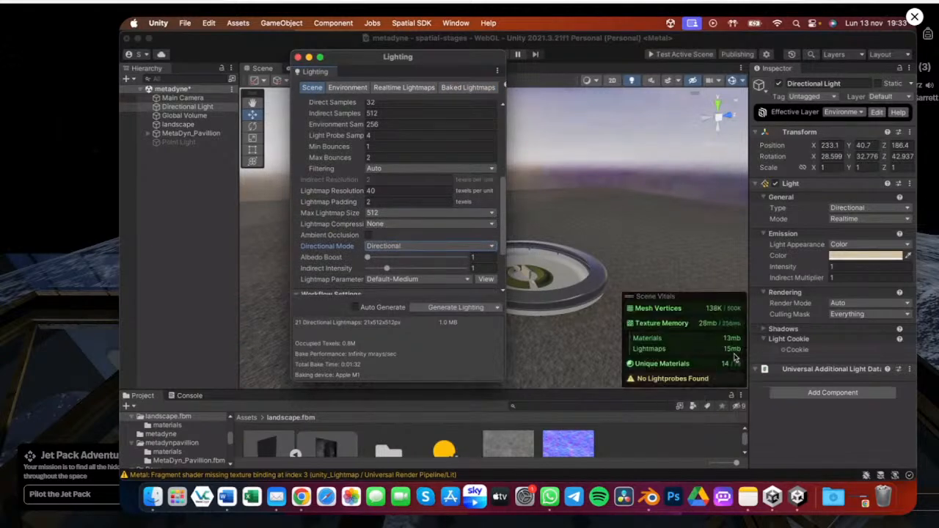
pyautogui.moveTo(536, 396); pyautogui.dragTo(521, 323)
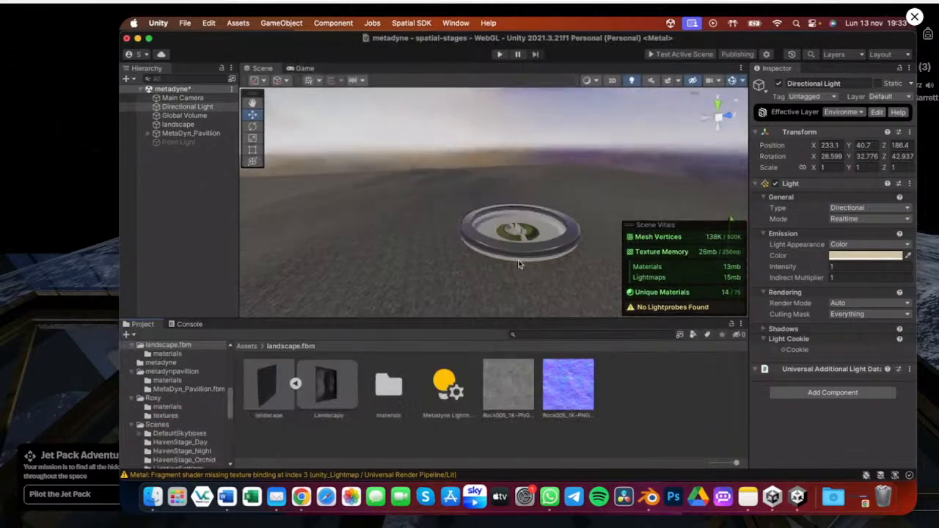
# Orbit and zoom around the glass ring and the ground to inspect the lighting
pyautogui.scroll(5, 519, 264)
pyautogui.moveTo(456, 221); pyautogui.dragTo(405, 232, button='right')
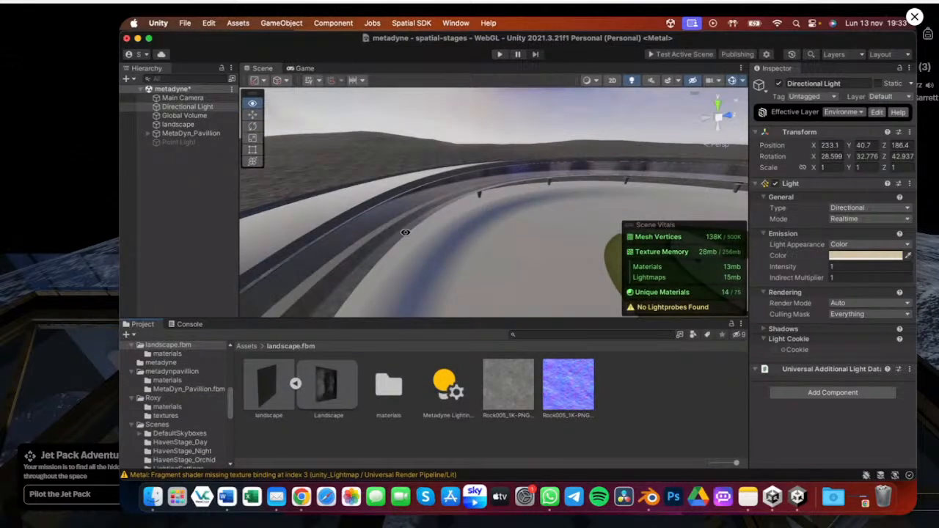
pyautogui.moveTo(405, 232); pyautogui.dragTo(423, 244, button='middle')
pyautogui.moveTo(424, 243); pyautogui.dragTo(391, 160, button='right')
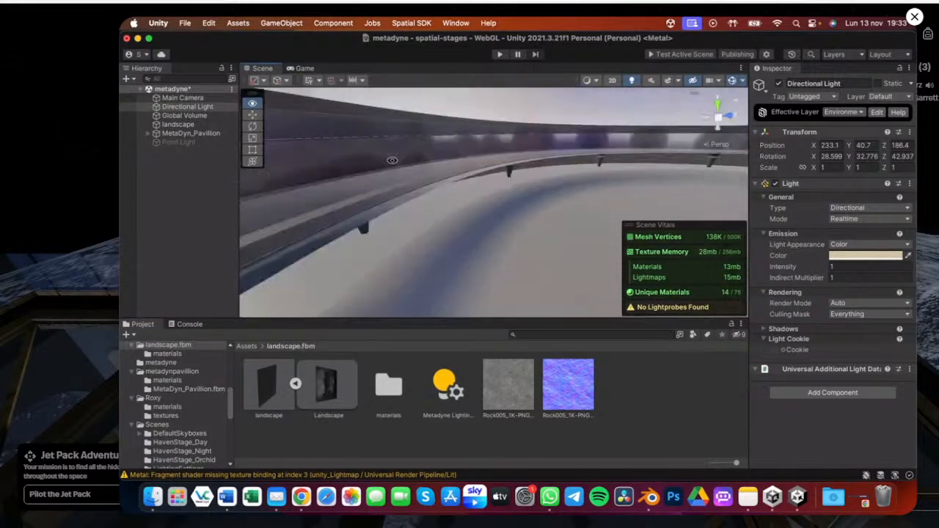
pyautogui.click(412, 169)
pyautogui.click(482, 219)
pyautogui.moveTo(482, 219); pyautogui.dragTo(566, 239, button='right')
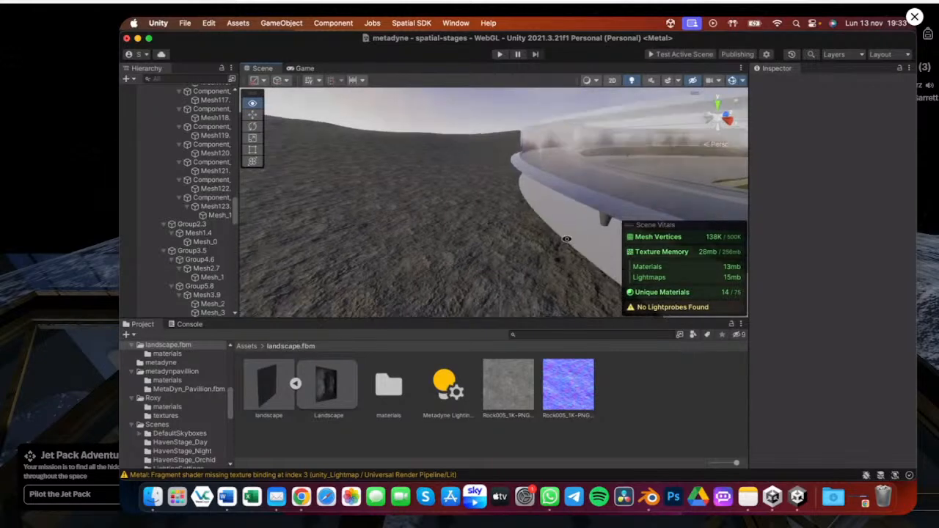
pyautogui.moveTo(483, 236); pyautogui.dragTo(501, 253, button='right')
pyautogui.moveTo(501, 254); pyautogui.dragTo(465, 218, button='middle')
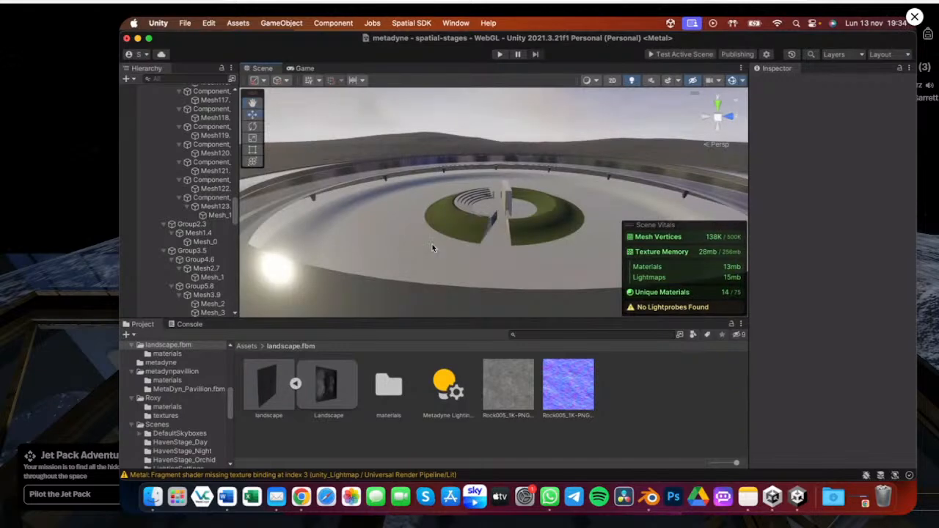
# Fold the MetaDyn_Pavillion hierarchy and save the scene
pyautogui.scroll(-5, 214, 265)
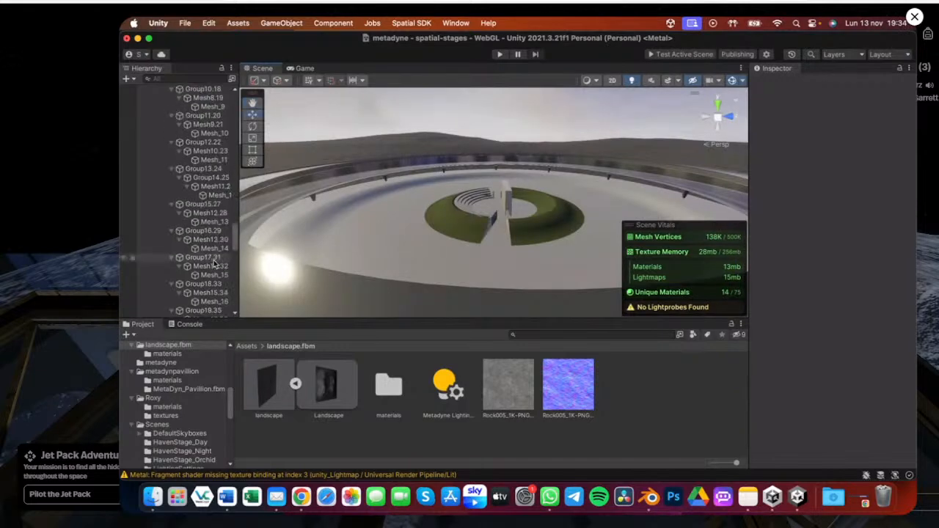
pyautogui.scroll(-5, 216, 243)
pyautogui.scroll(15, 197, 202)
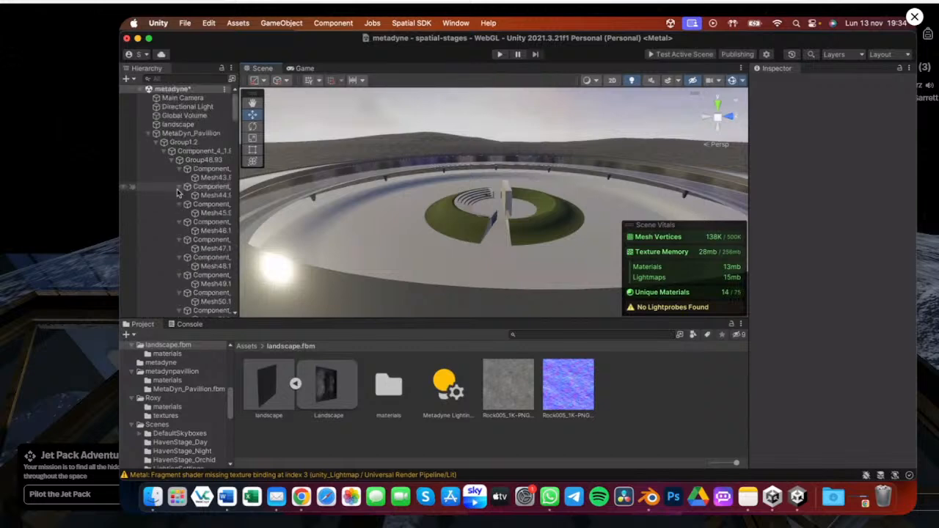
pyautogui.click(149, 133)
pyautogui.press('super+s')
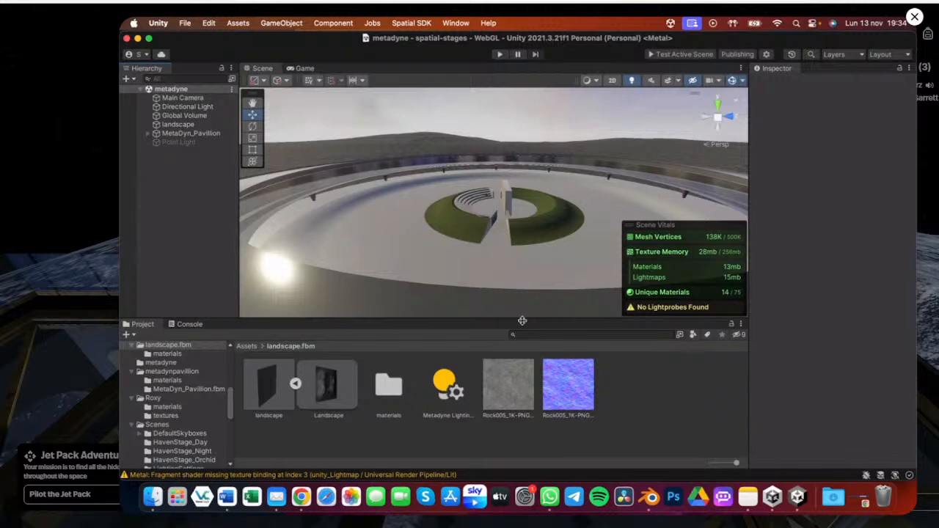
# Add a Reflection Probe to the scene through the GameObject Light submenu
pyautogui.moveTo(522, 320); pyautogui.dragTo(526, 371)
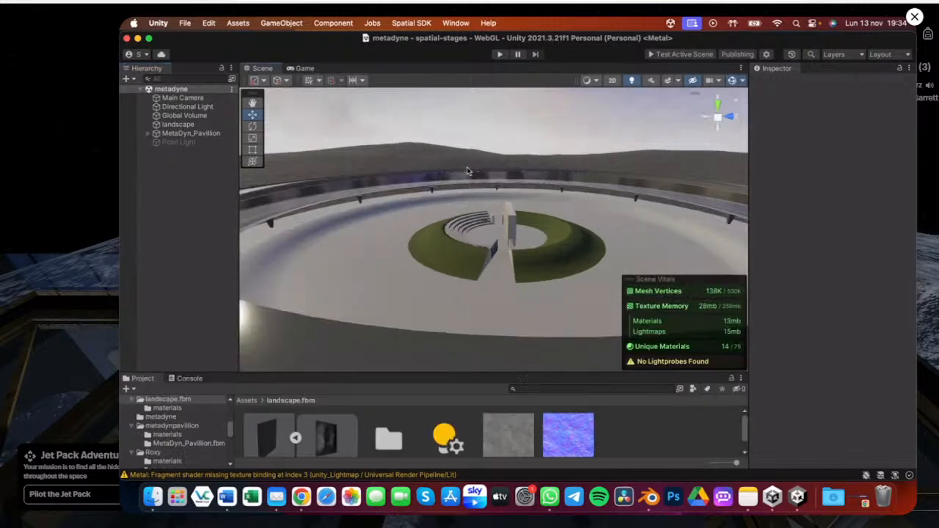
pyautogui.rightClick(231, 88)
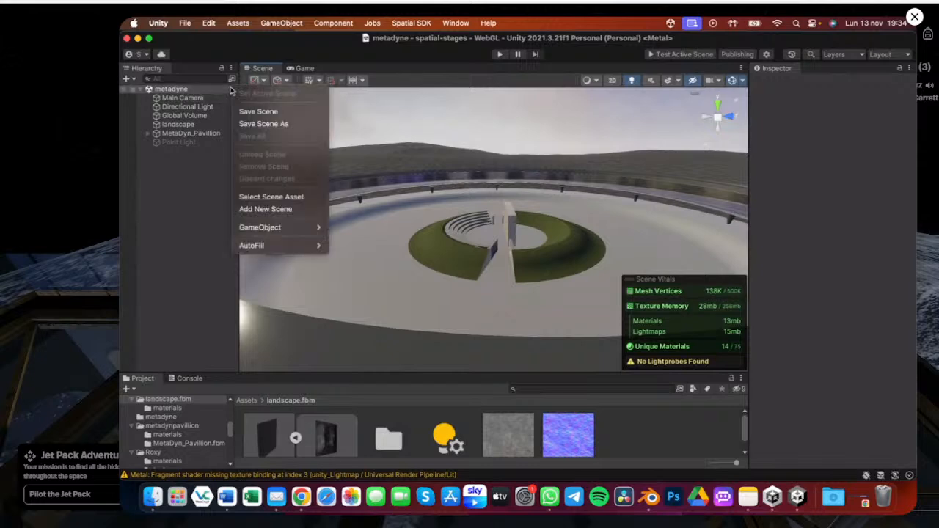
pyautogui.moveTo(278, 228)
pyautogui.moveTo(378, 240)
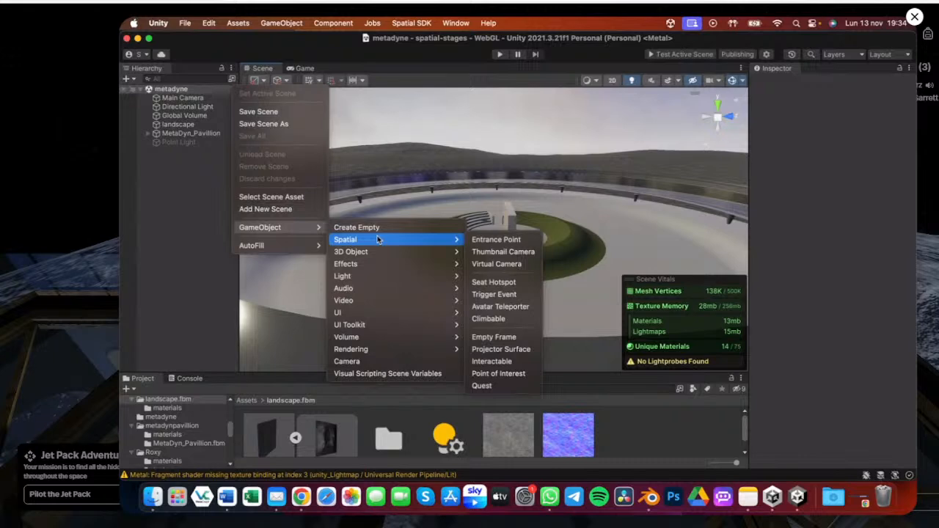
pyautogui.moveTo(398, 354)
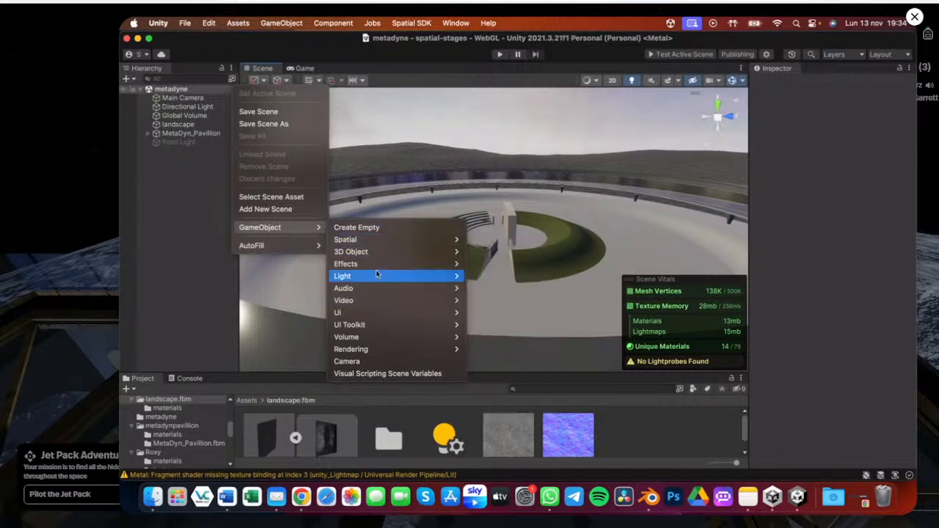
pyautogui.moveTo(376, 273)
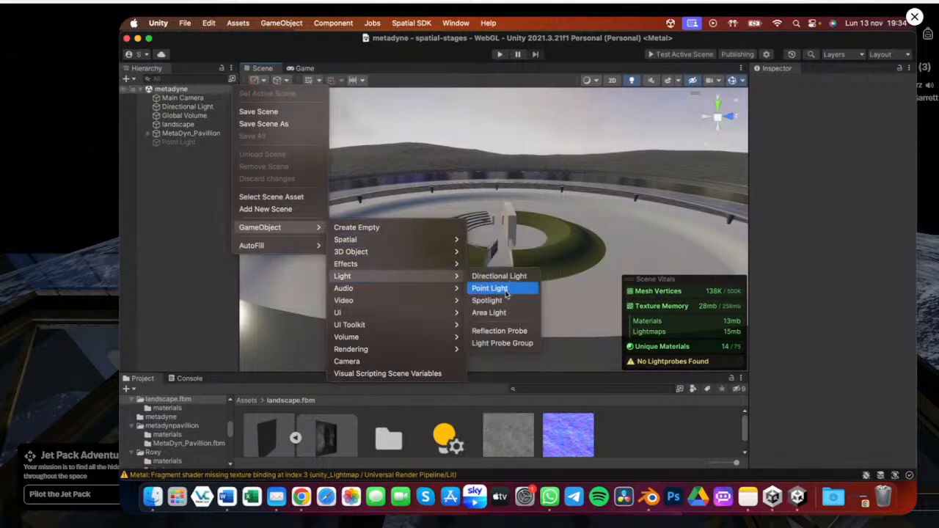
pyautogui.click(490, 333)
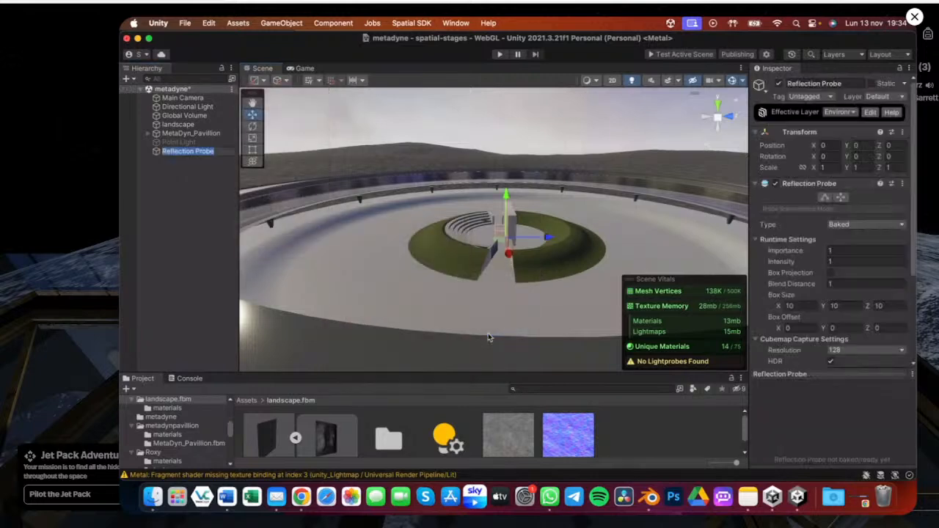
# Move the Reflection Probe up to about Y 8.24 and Z -7 inside the pavilion
pyautogui.moveTo(490, 332); pyautogui.dragTo(440, 255, button='right')
pyautogui.doubleClick(192, 150)
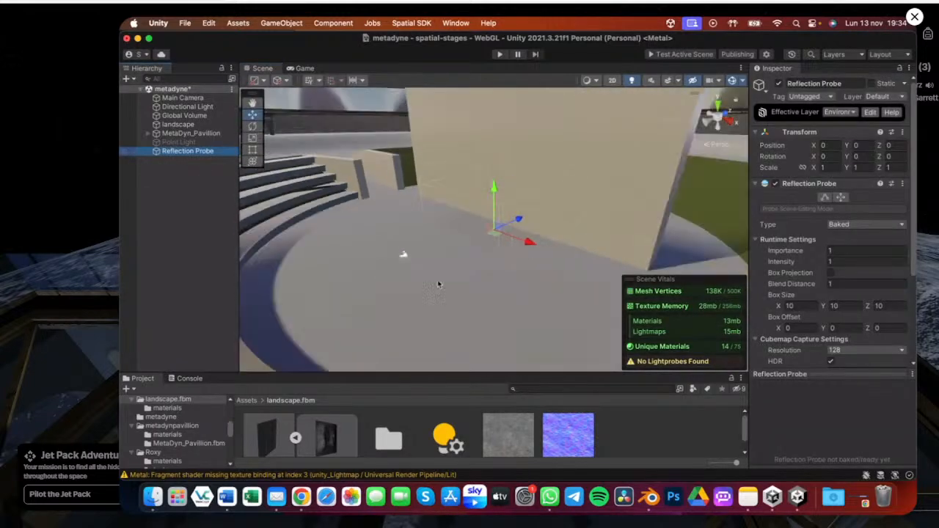
pyautogui.scroll(-5, 519, 221)
pyautogui.moveTo(518, 221); pyautogui.dragTo(461, 151)
pyautogui.scroll(5, 477, 216)
pyautogui.moveTo(508, 245); pyautogui.dragTo(509, 245, button='right')
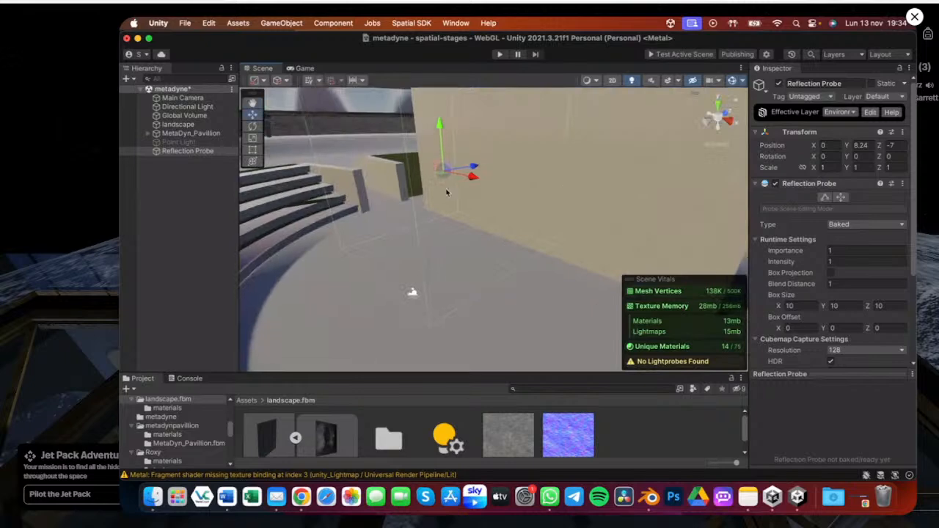
pyautogui.keyDown('alt'); pyautogui.moveTo(453, 212); pyautogui.dragTo(459, 259); pyautogui.keyUp('alt')
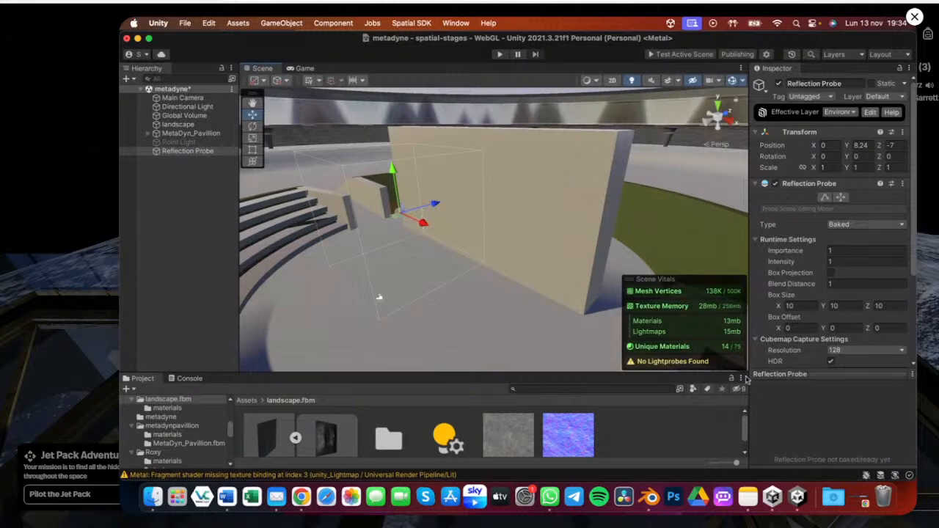
# Set the Reflection Probe's box size to 20 on X, Y and Z
pyautogui.scroll(-4, 849, 304)
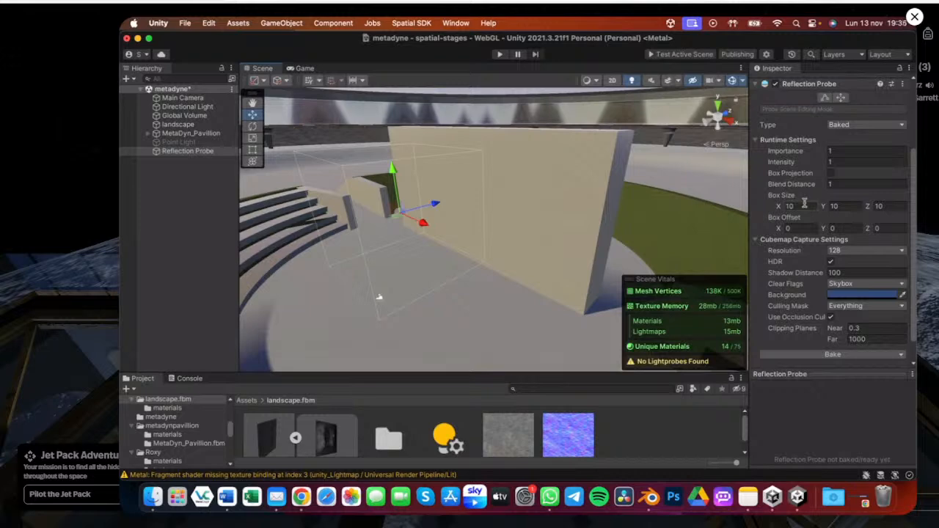
pyautogui.click(804, 205)
pyautogui.write('20')
pyautogui.press('Tab')
pyautogui.write('20')
pyautogui.press('Tab')
pyautogui.write('20')
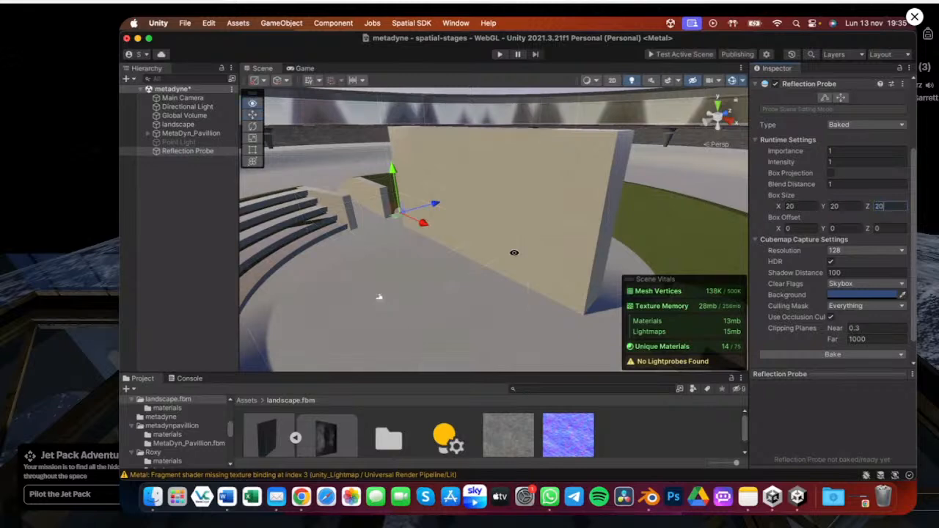
pyautogui.keyDown('alt'); pyautogui.moveTo(514, 253); pyautogui.dragTo(468, 268); pyautogui.keyUp('alt')
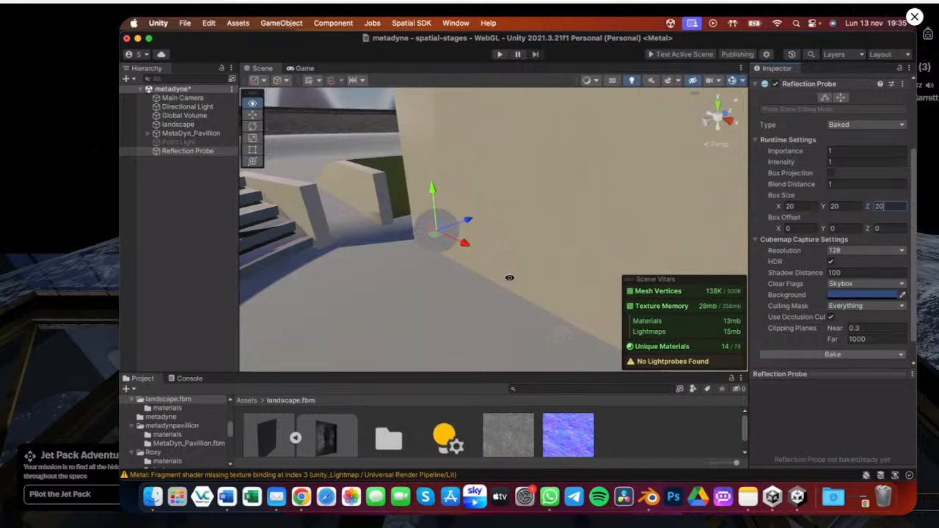
# Select the pavilion's back wall and set its marble 2 material's Metallic value to 0.44
pyautogui.scroll(2, 830, 190)
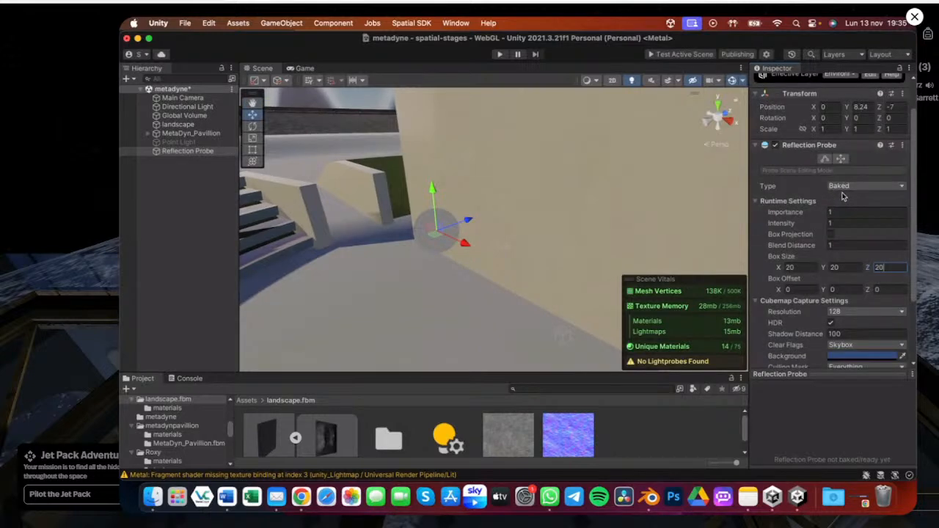
pyautogui.keyDown('alt'); pyautogui.scroll(-5, 515, 283); pyautogui.keyUp('alt')
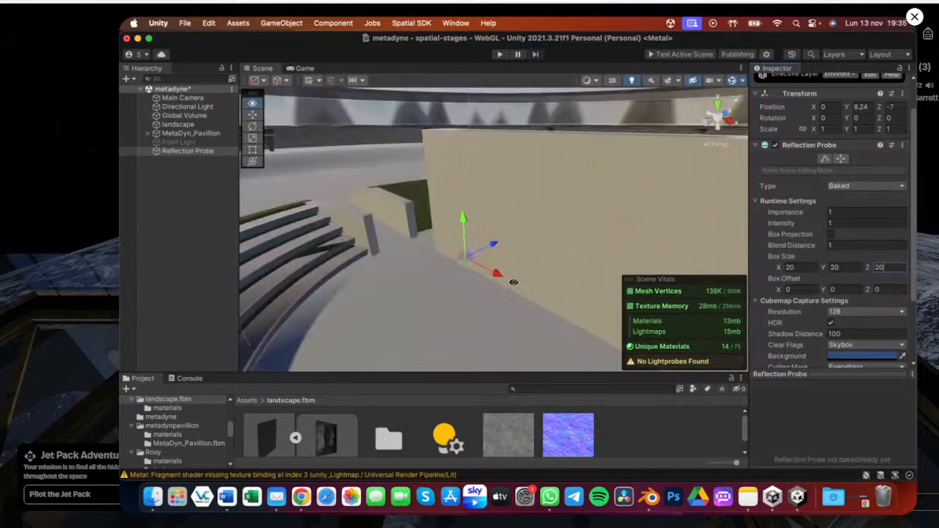
pyautogui.moveTo(515, 283); pyautogui.dragTo(535, 243, button='middle')
pyautogui.keyDown('alt'); pyautogui.moveTo(535, 243); pyautogui.dragTo(475, 209); pyautogui.keyUp('alt')
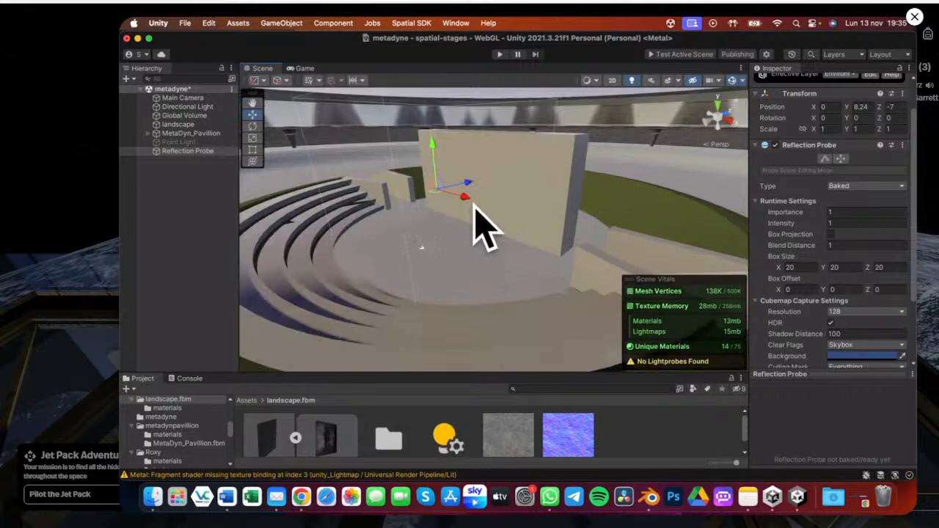
pyautogui.click(523, 147)
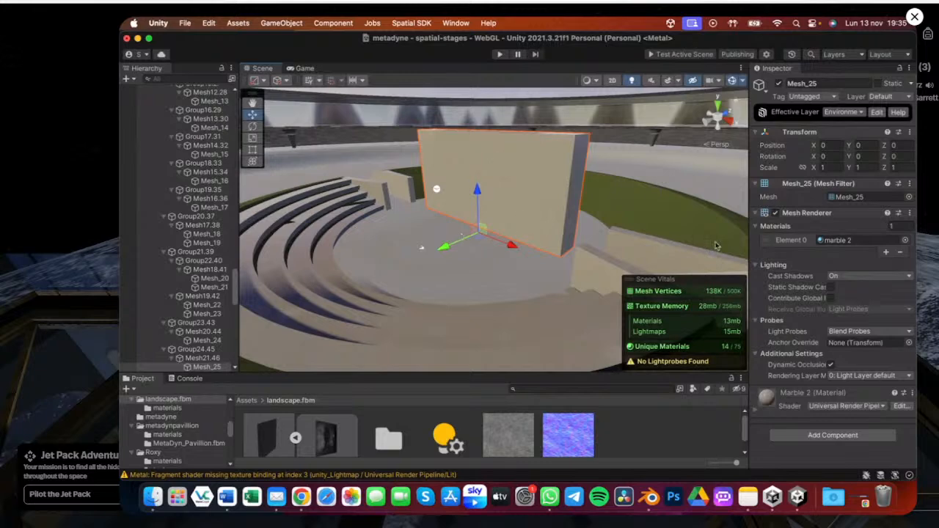
pyautogui.click(757, 410)
pyautogui.scroll(-5, 817, 346)
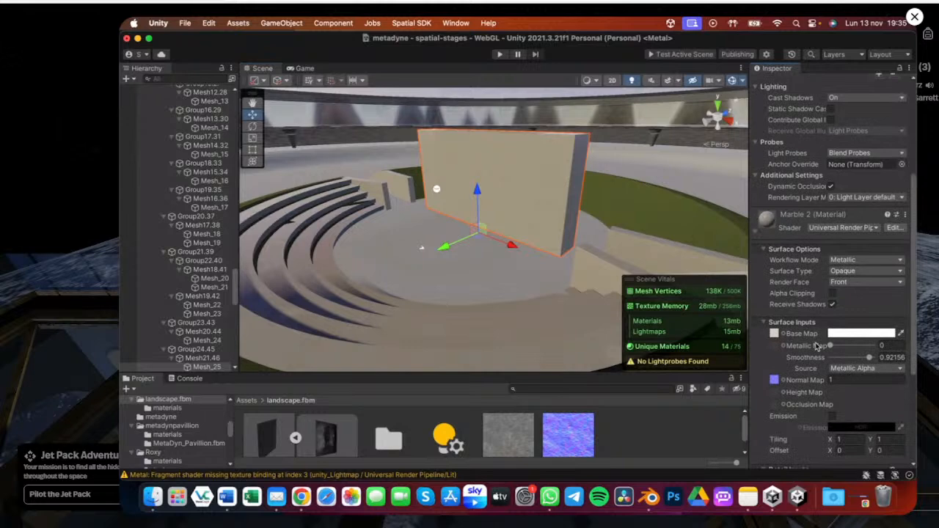
pyautogui.scroll(-3, 825, 300)
pyautogui.moveTo(870, 253); pyautogui.dragTo(849, 243)
pyautogui.click(843, 242)
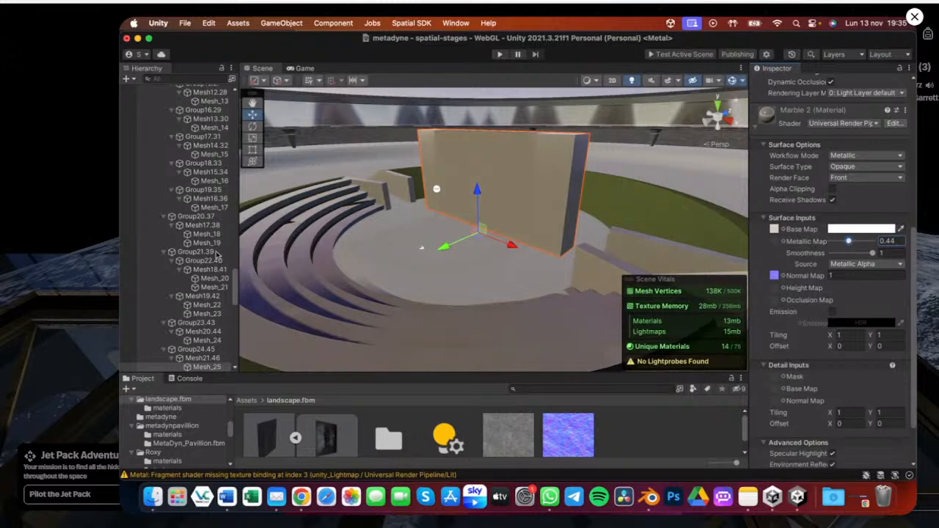
# Select the Reflection Probe and set its type to Custom
pyautogui.click(438, 190)
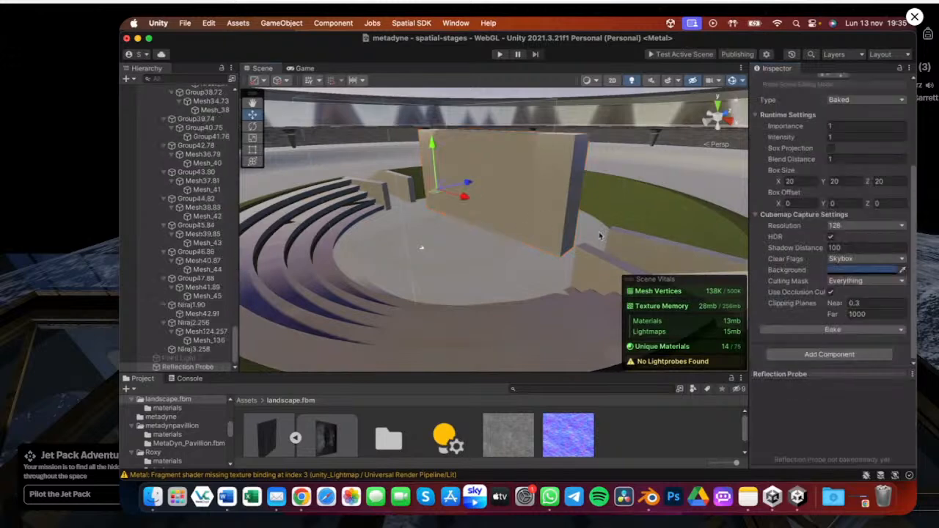
pyautogui.scroll(3, 844, 178)
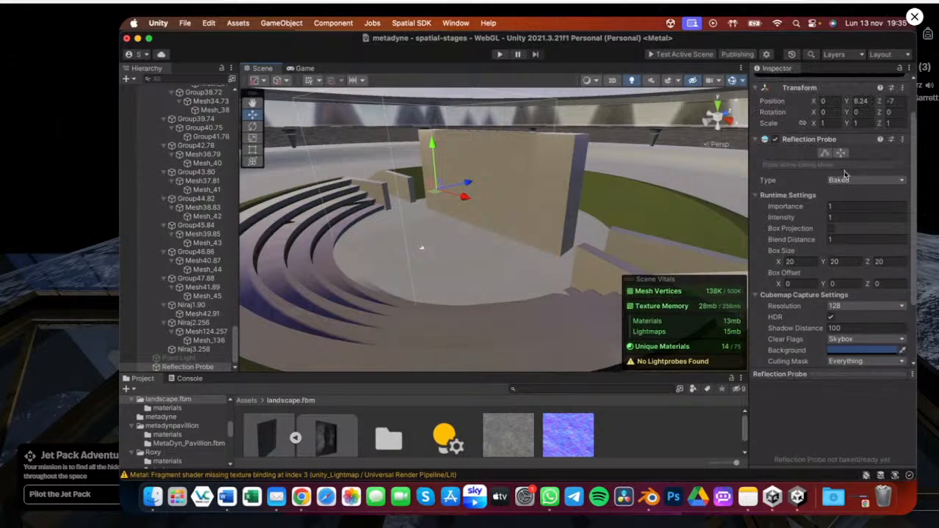
pyautogui.click(844, 178)
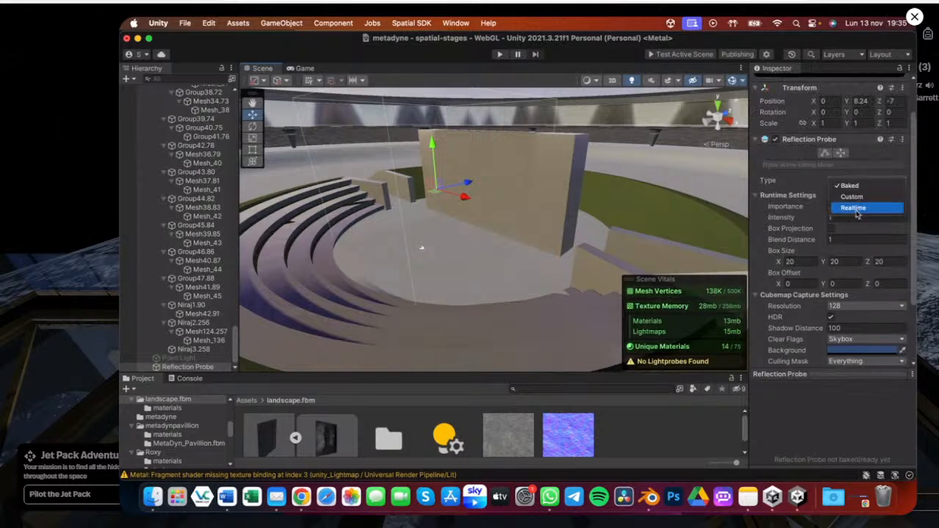
pyautogui.click(857, 209)
pyautogui.click(857, 181)
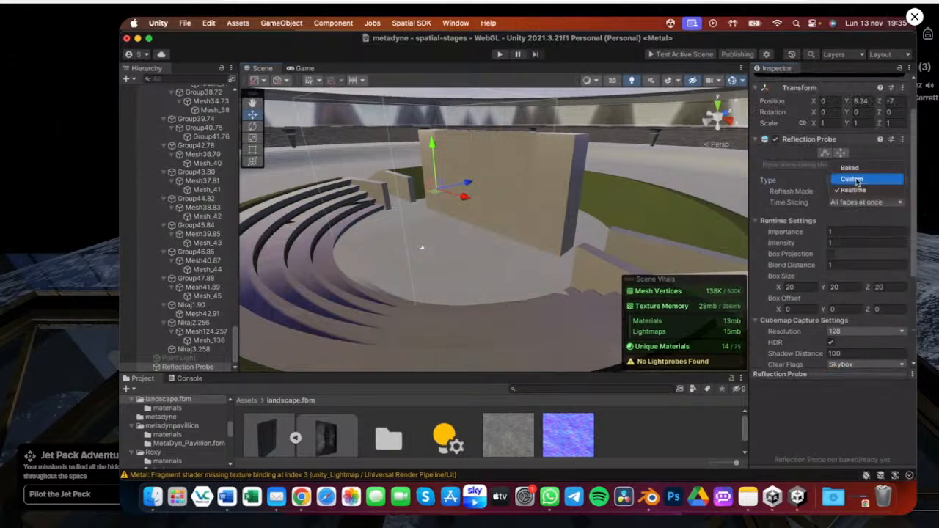
pyautogui.click(857, 180)
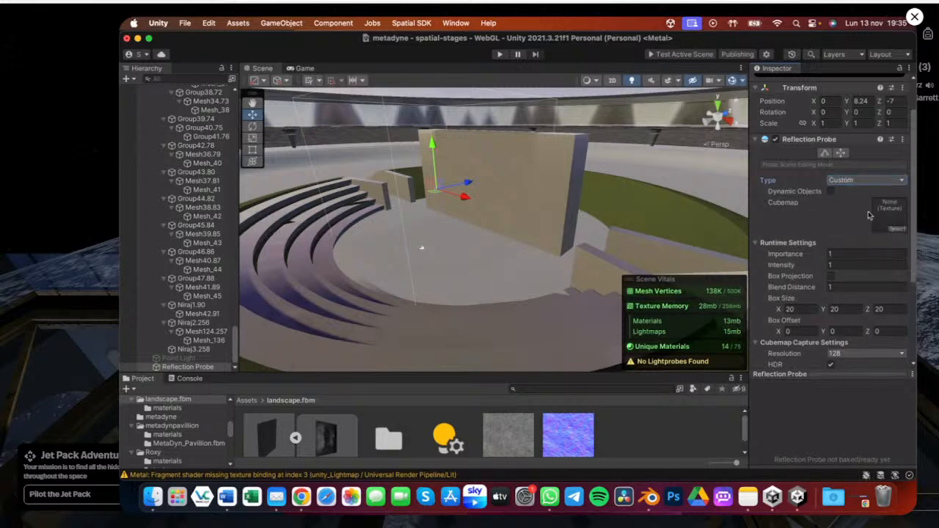
# Enable Dynamic Objects on the probe and bake it, saving the cubemap as Reflection Probe-reflectionHDR
pyautogui.click(832, 193)
pyautogui.scroll(-5, 844, 195)
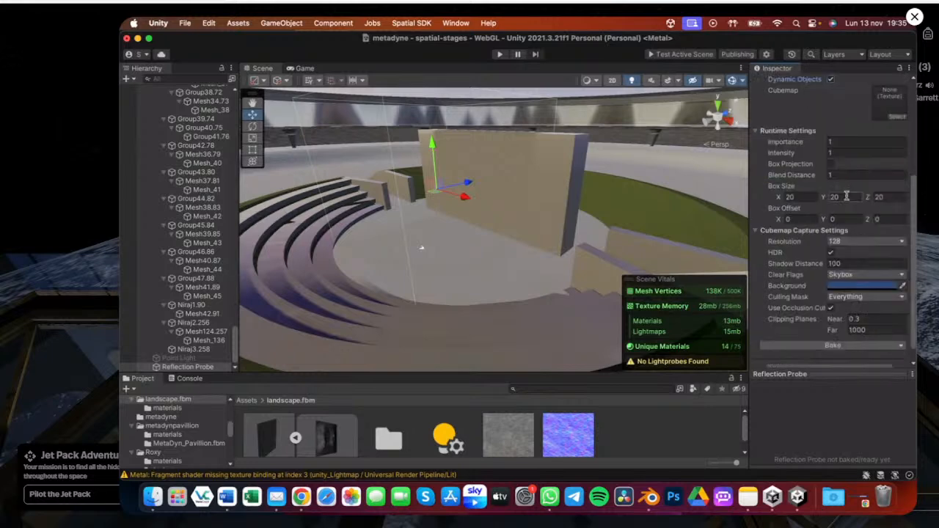
pyautogui.scroll(-1, 840, 294)
pyautogui.click(833, 331)
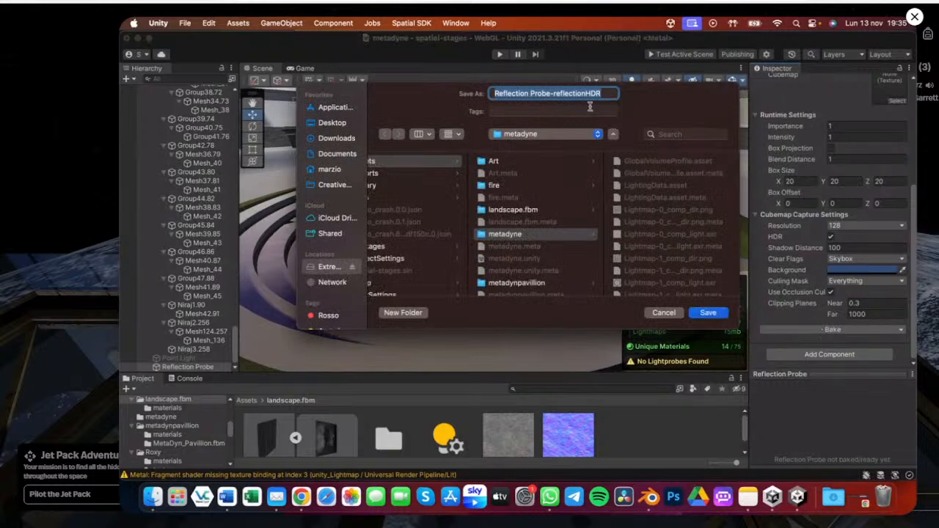
pyautogui.click(709, 314)
pyautogui.moveTo(415, 225); pyautogui.dragTo(414, 225, button='right')
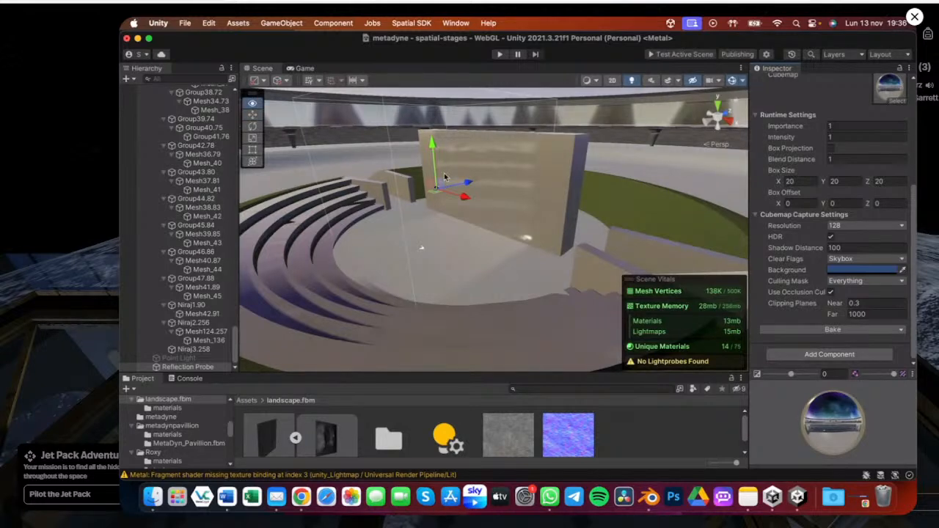
# Orbit around the wall to examine its reflections from the baked probe
pyautogui.scroll(5, 445, 177)
pyautogui.scroll(-2, 477, 230)
pyautogui.keyDown('alt'); pyautogui.moveTo(478, 230); pyautogui.dragTo(434, 193); pyautogui.keyUp('alt')
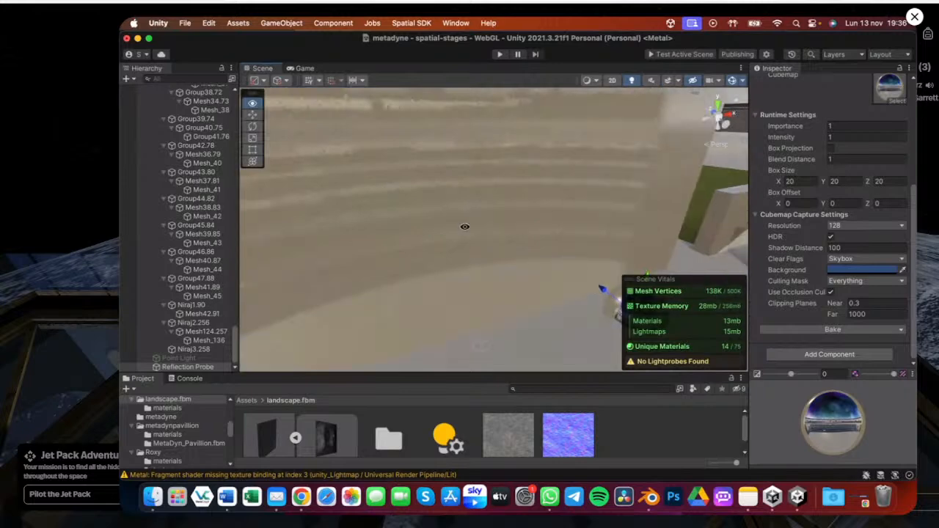
pyautogui.keyDown('alt'); pyautogui.moveTo(451, 228); pyautogui.dragTo(396, 168); pyautogui.keyUp('alt')
pyautogui.keyDown('alt'); pyautogui.moveTo(384, 302); pyautogui.dragTo(535, 331); pyautogui.keyUp('alt')
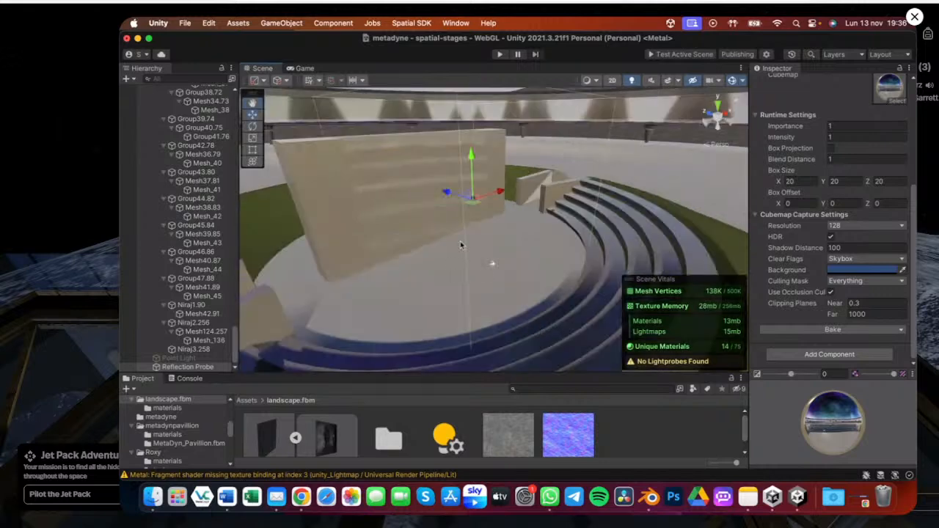
pyautogui.keyDown('alt'); pyautogui.moveTo(460, 240); pyautogui.dragTo(408, 210); pyautogui.keyUp('alt')
pyautogui.keyDown('alt'); pyautogui.scroll(3, 388, 168); pyautogui.keyUp('alt')
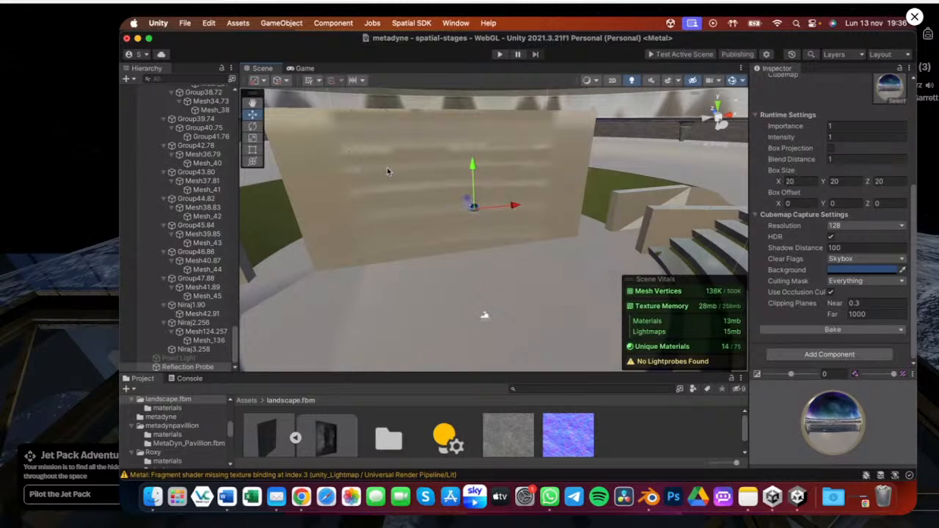
pyautogui.keyDown('alt'); pyautogui.moveTo(386, 170); pyautogui.dragTo(482, 230); pyautogui.keyUp('alt')
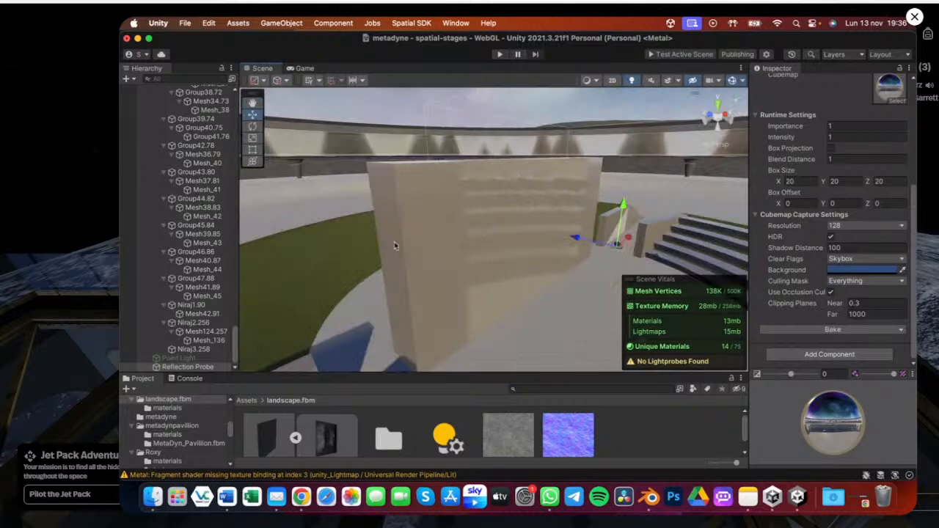
# Try deleting the Reflection Probe and undo the deletion
pyautogui.click(187, 367)
pyautogui.press('super+c')
pyautogui.press('super+BackSpace')
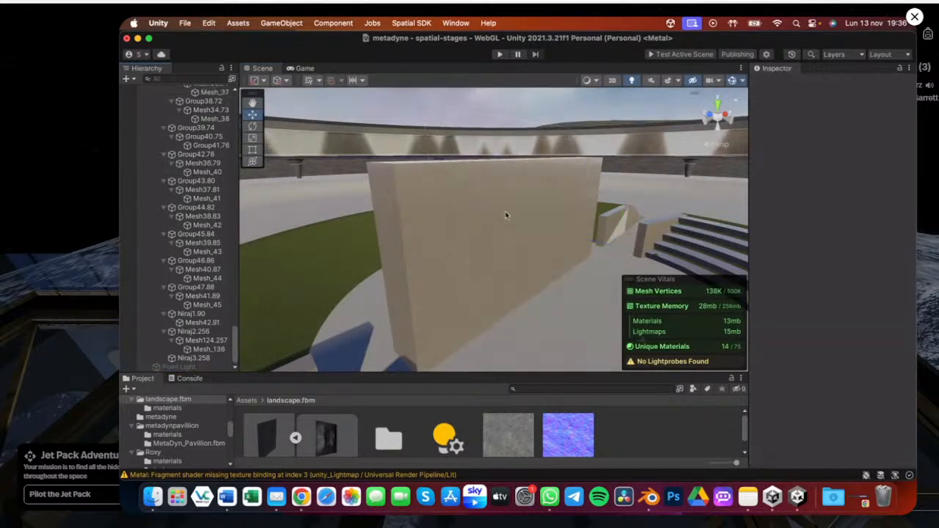
pyautogui.click(505, 215)
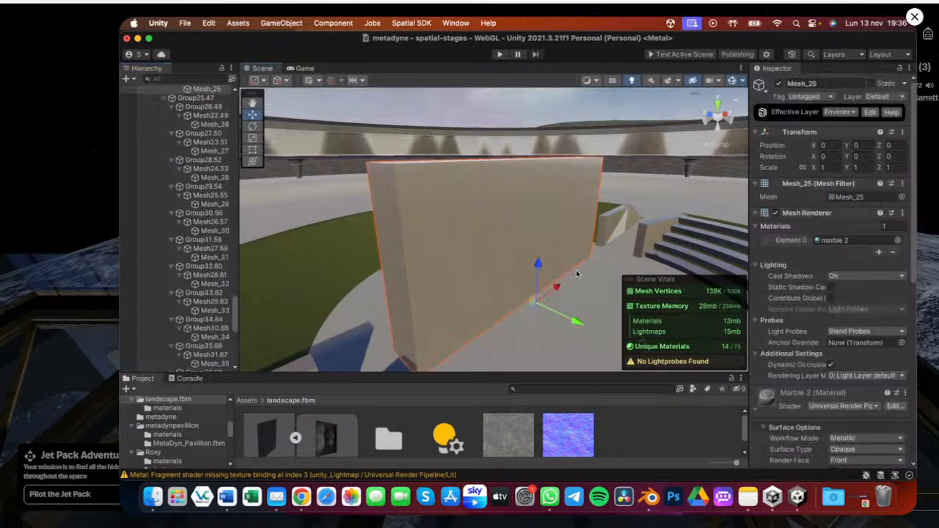
pyautogui.press('super+z')
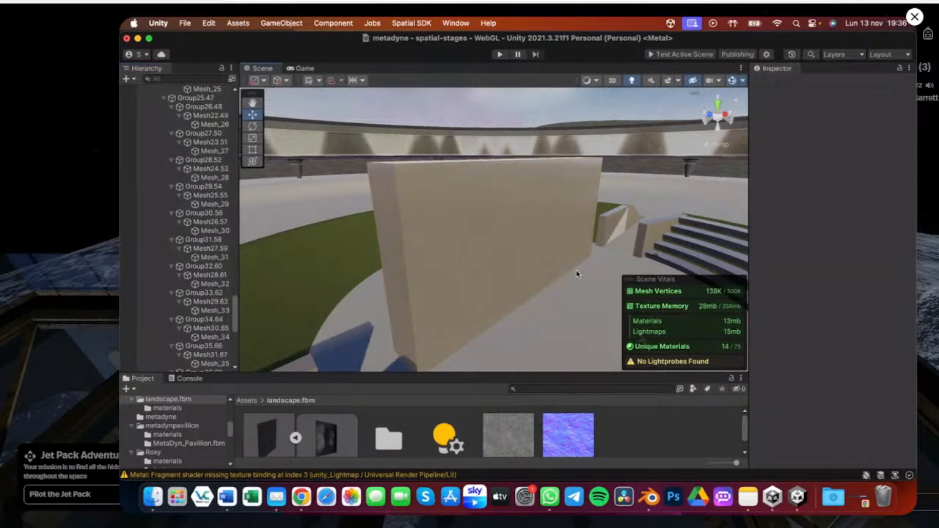
pyautogui.press('super+z')
# Fold the MetaDyn_Pavillion hierarchy back to its parent entry
pyautogui.keyDown('alt'); pyautogui.moveTo(576, 270); pyautogui.dragTo(396, 265); pyautogui.keyUp('alt')
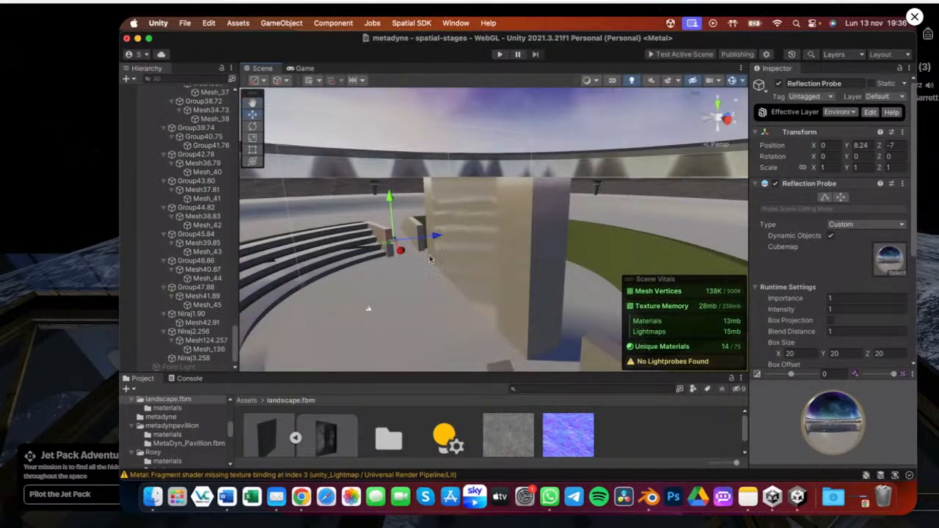
pyautogui.keyDown('alt'); pyautogui.moveTo(439, 254); pyautogui.dragTo(491, 278); pyautogui.keyUp('alt')
pyautogui.keyDown('alt'); pyautogui.moveTo(363, 256); pyautogui.dragTo(390, 251); pyautogui.keyUp('alt')
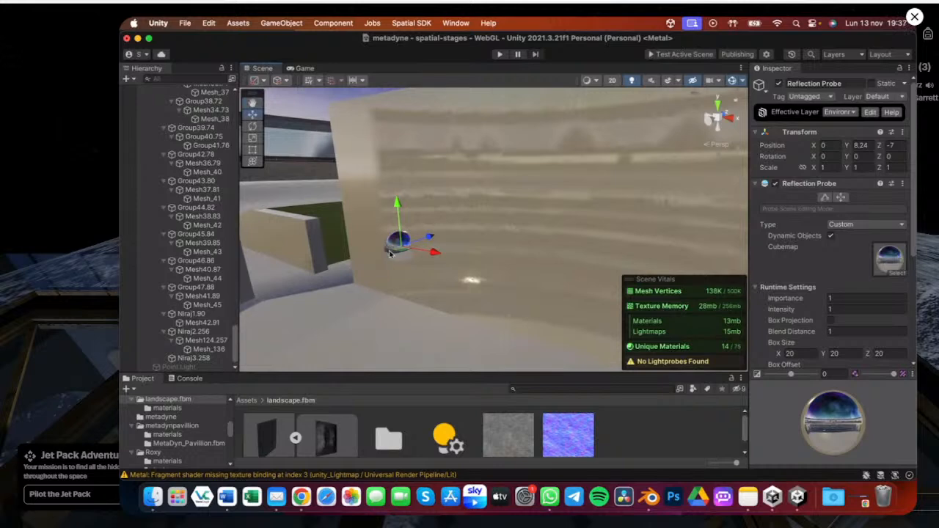
pyautogui.press('alt')
pyautogui.keyDown('alt'); pyautogui.moveTo(417, 250); pyautogui.dragTo(530, 213); pyautogui.keyUp('alt')
pyautogui.scroll(10, 213, 279)
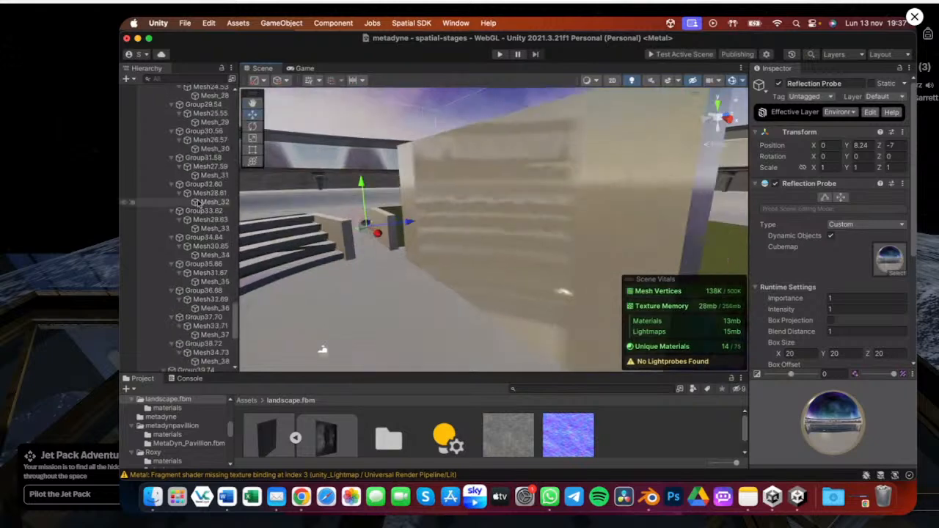
pyautogui.scroll(10, 198, 204)
pyautogui.scroll(10, 180, 157)
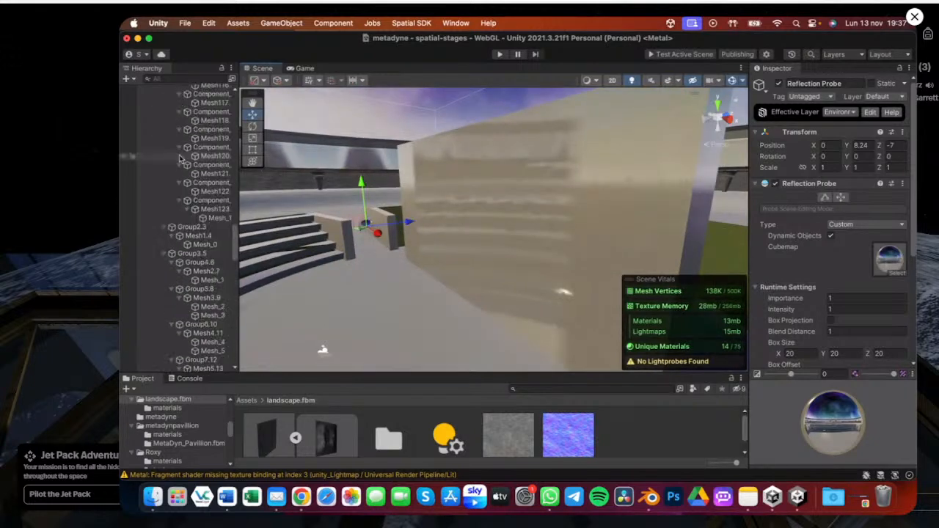
pyautogui.scroll(10, 176, 154)
pyautogui.click(149, 133)
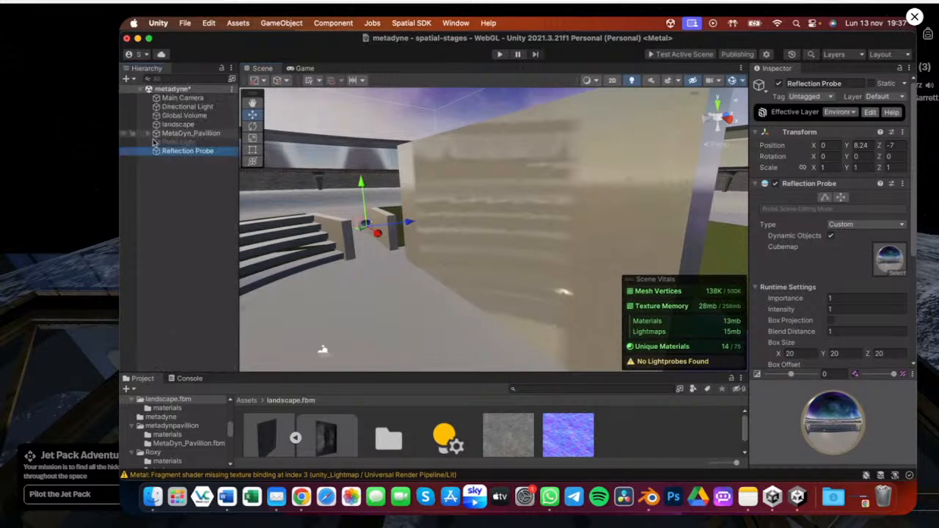
# Toggle the Reflection Probe off and on while orbiting to compare the wall's reflections
pyautogui.click(780, 85)
pyautogui.keyDown('alt'); pyautogui.moveTo(376, 260); pyautogui.dragTo(467, 276); pyautogui.keyUp('alt')
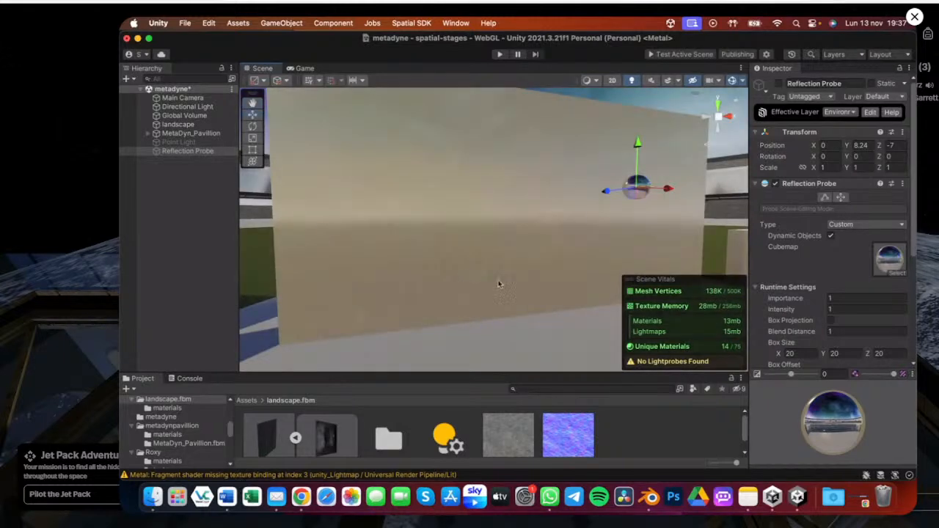
pyautogui.keyDown('alt'); pyautogui.moveTo(522, 270); pyautogui.dragTo(278, 232); pyautogui.keyUp('alt')
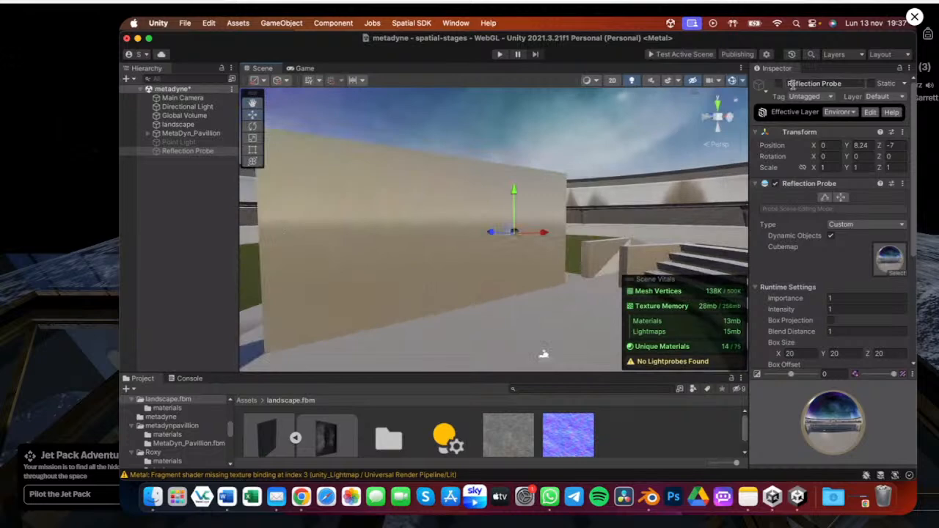
pyautogui.keyDown('alt'); pyautogui.moveTo(559, 184); pyautogui.dragTo(474, 271); pyautogui.keyUp('alt')
pyautogui.moveTo(474, 271); pyautogui.dragTo(472, 270, button='right')
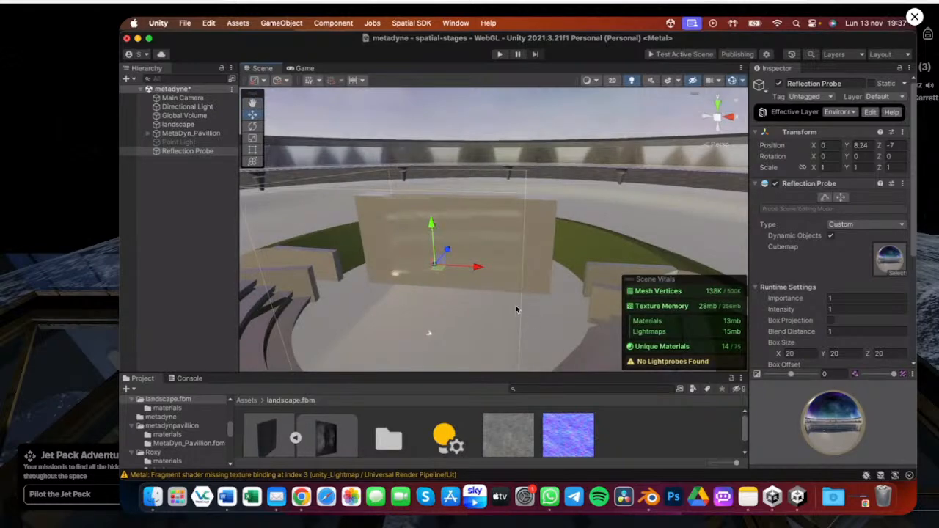
pyautogui.moveTo(412, 283); pyautogui.dragTo(471, 244, button='right')
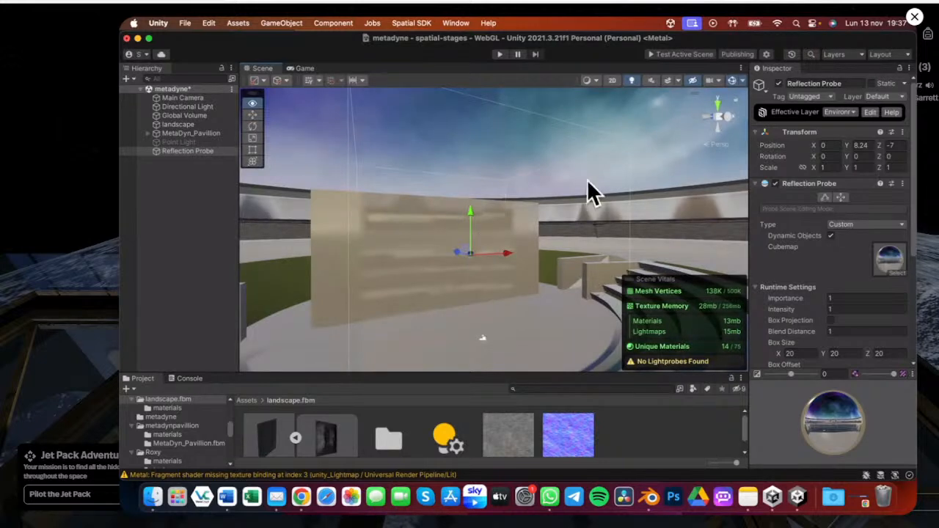
# Open the Lighting window's Environment settings and set the Sun Source to the scene's Directional Light
pyautogui.hotkey('ctrl', 'Up')
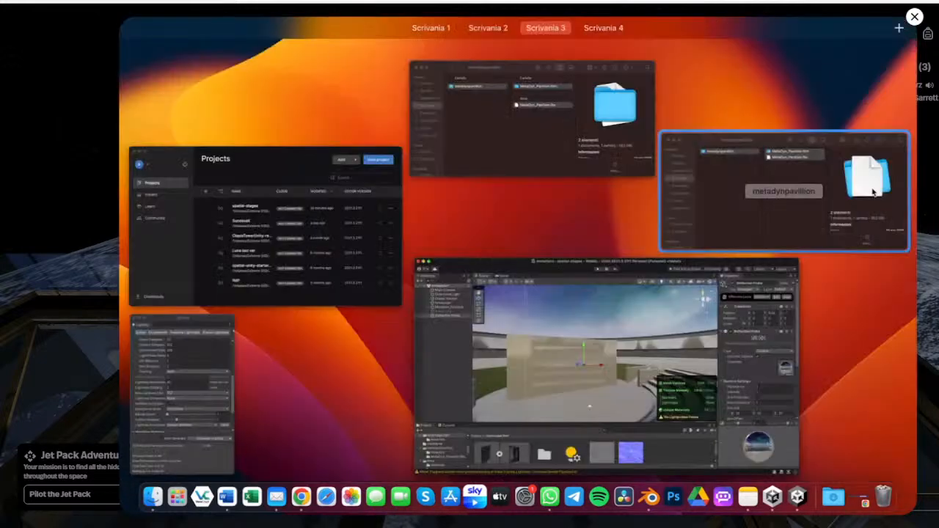
pyautogui.click(210, 372)
pyautogui.click(468, 93)
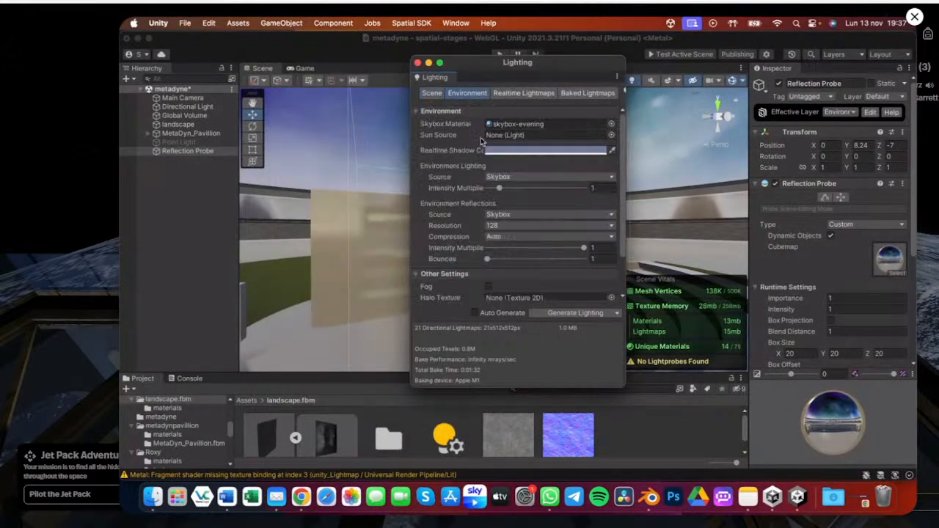
pyautogui.click(610, 137)
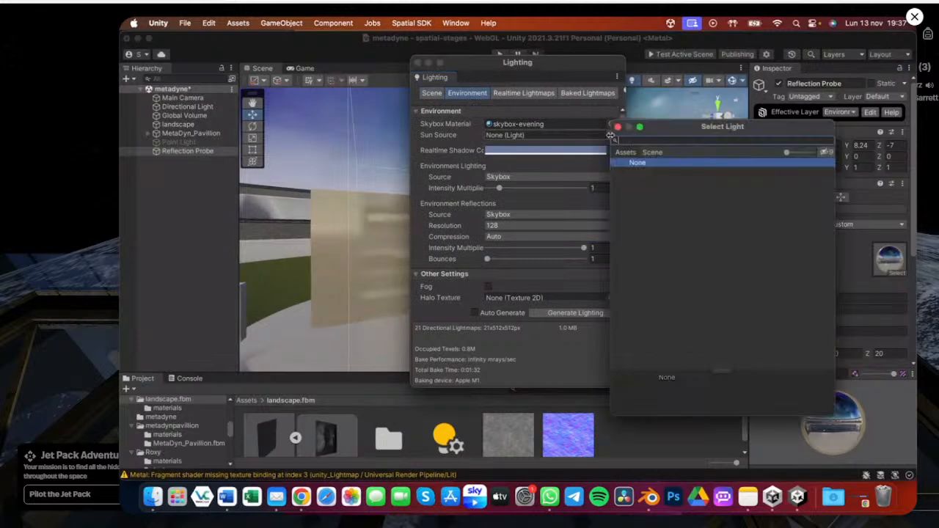
pyautogui.click(651, 153)
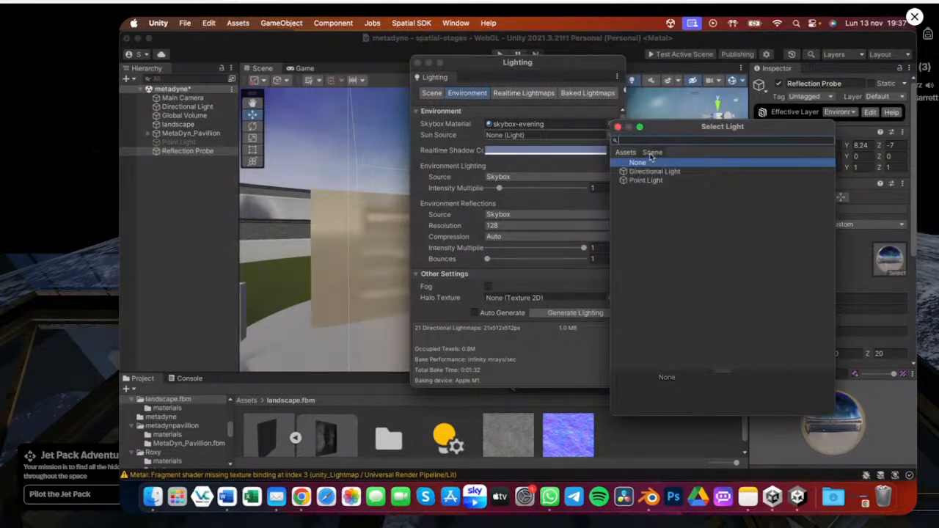
pyautogui.click(643, 172)
pyautogui.doubleClick(642, 173)
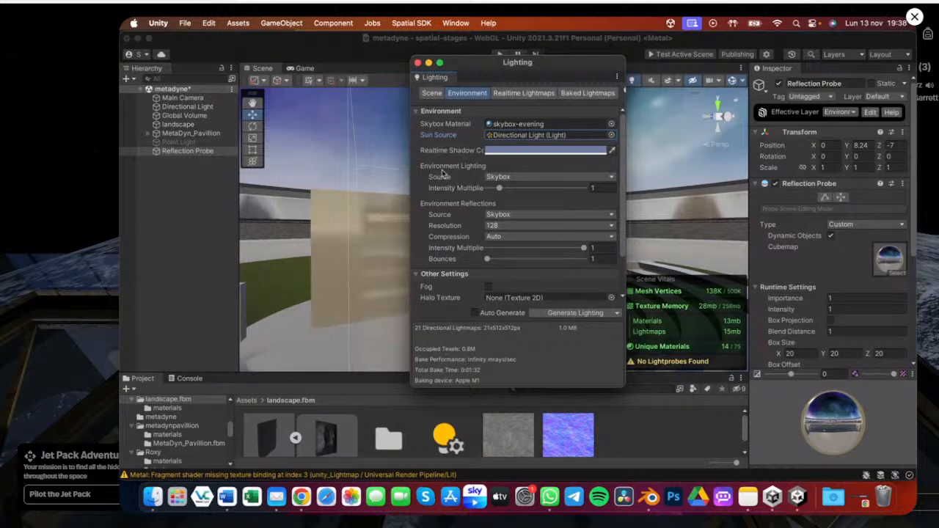
pyautogui.click(520, 179)
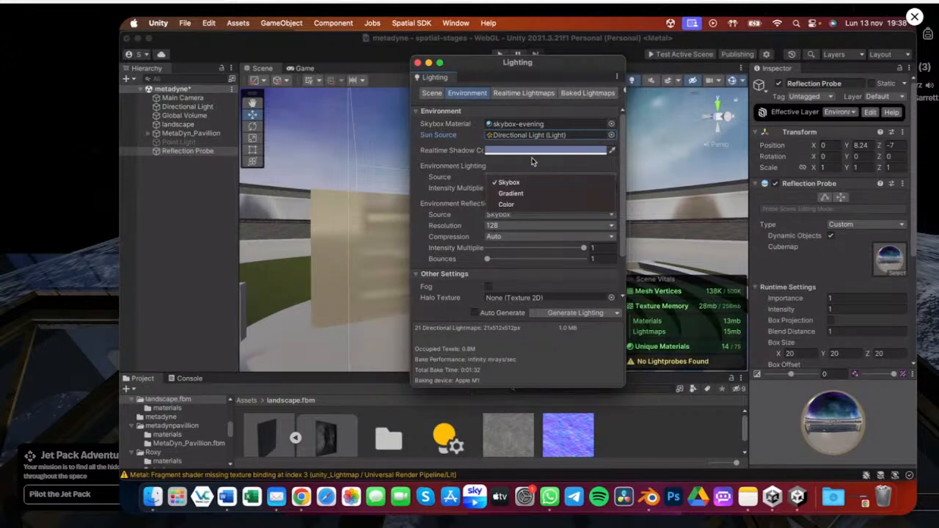
pyautogui.click(533, 162)
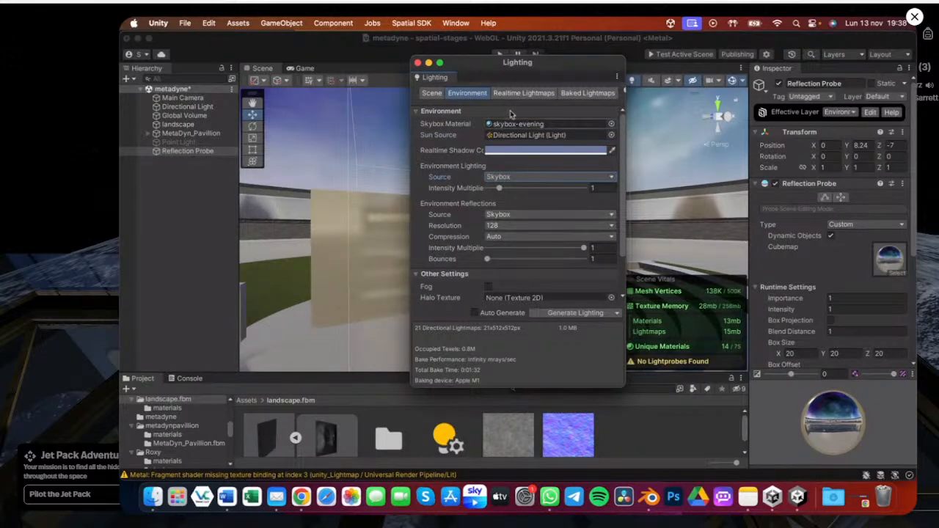
pyautogui.moveTo(493, 68); pyautogui.dragTo(752, 76)
pyautogui.keyDown('alt'); pyautogui.moveTo(443, 303); pyautogui.dragTo(505, 234); pyautogui.keyUp('alt')
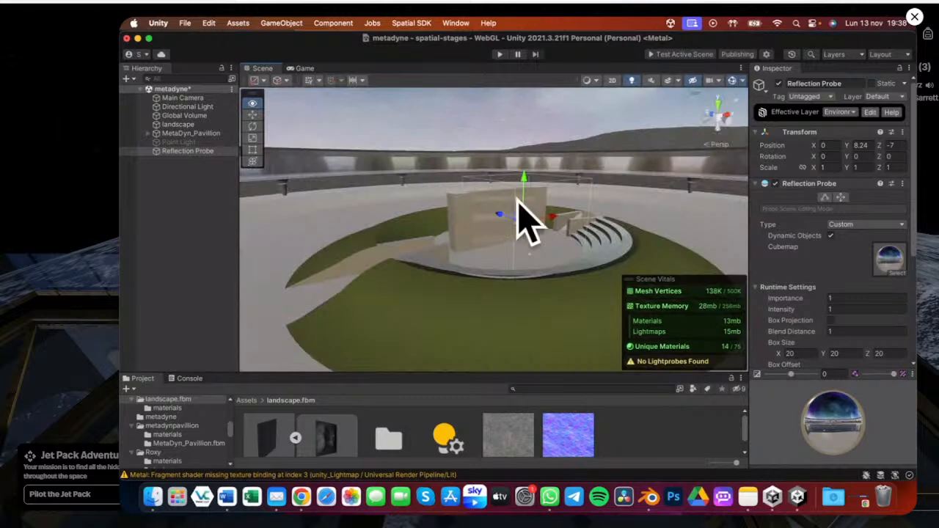
pyautogui.scroll(3, 546, 217)
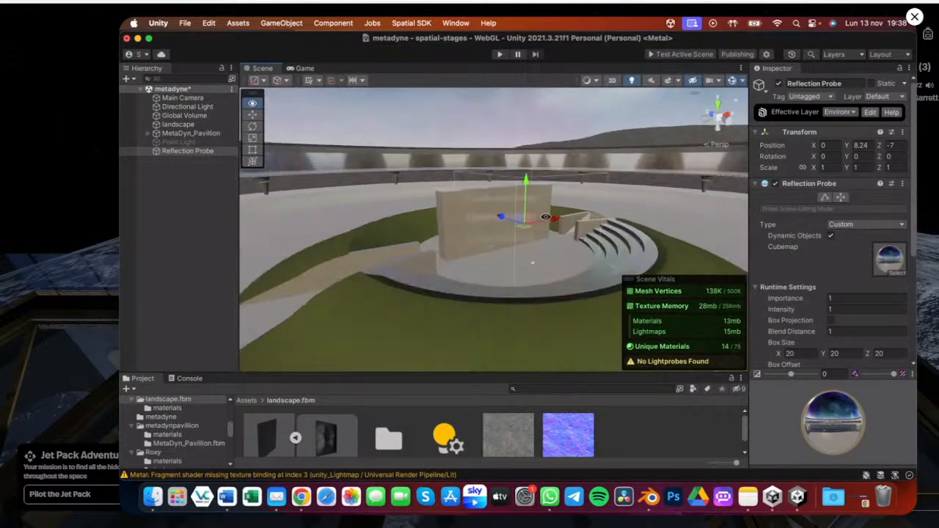
pyautogui.keyDown('alt'); pyautogui.moveTo(546, 218); pyautogui.dragTo(557, 269); pyautogui.keyUp('alt')
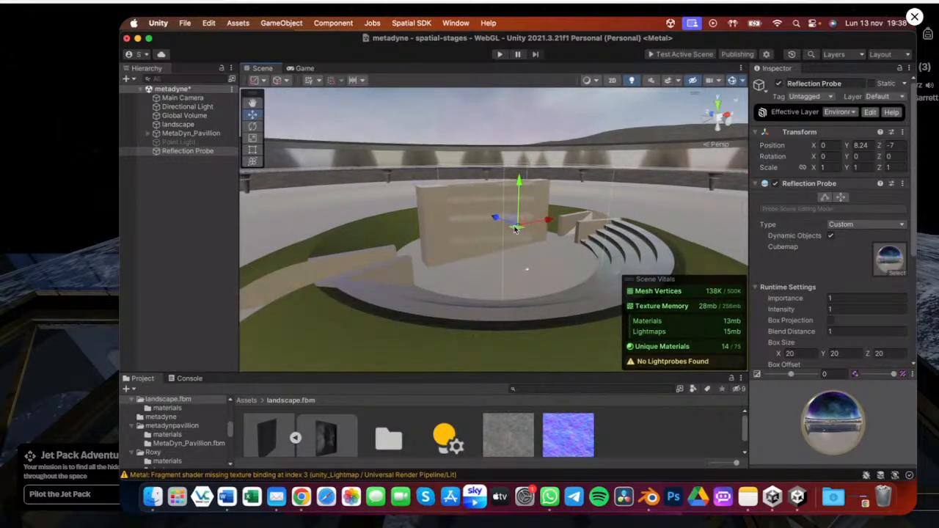
# Set the Environment Reflections Source to Custom in the Lighting window
pyautogui.hotkey('ctrl', 'Up')
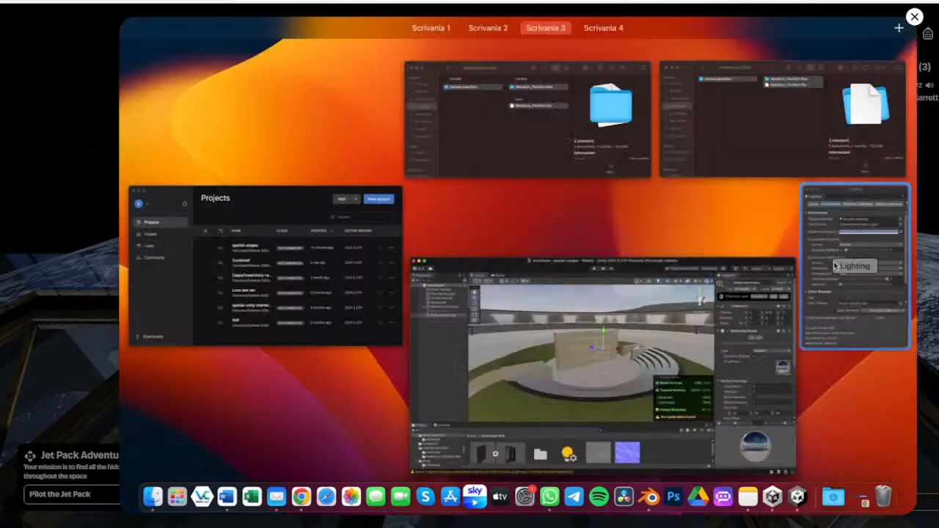
pyautogui.click(834, 266)
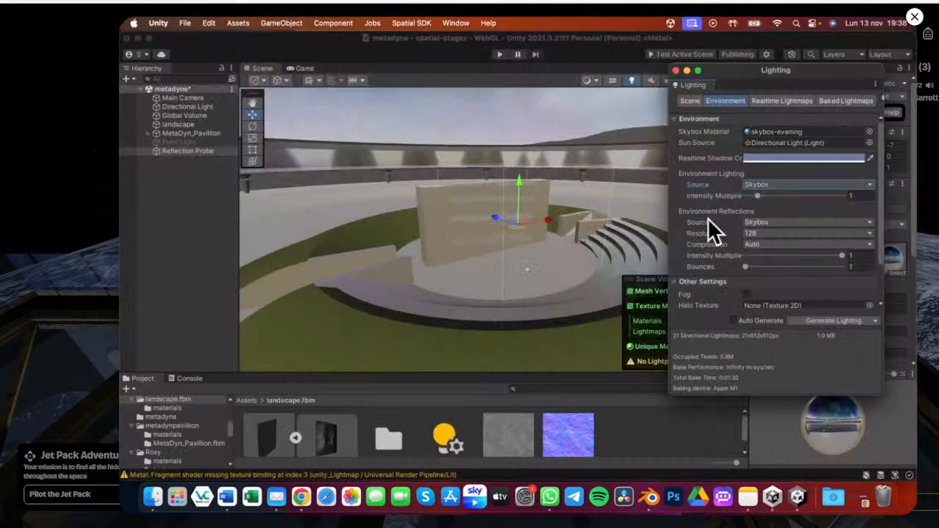
pyautogui.click(776, 223)
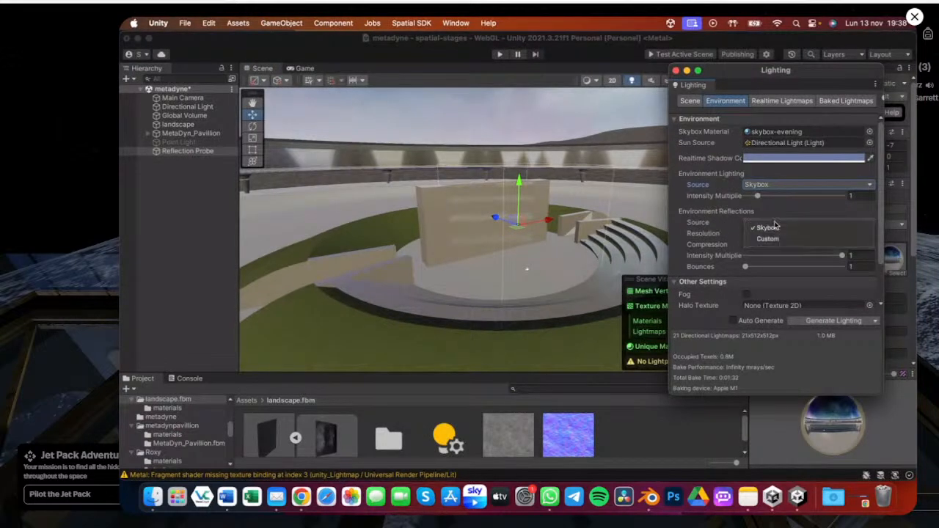
pyautogui.click(772, 239)
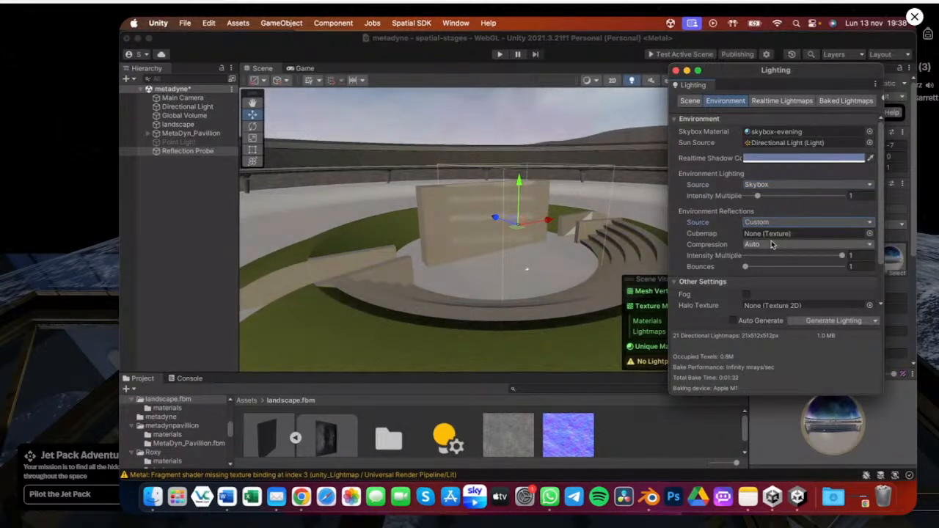
pyautogui.press('super+z')
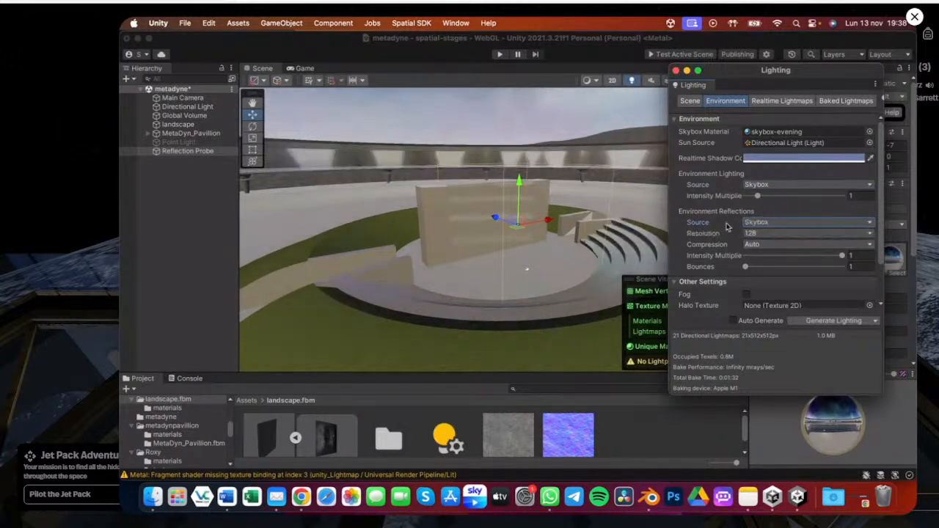
pyautogui.press('super+shift+z')
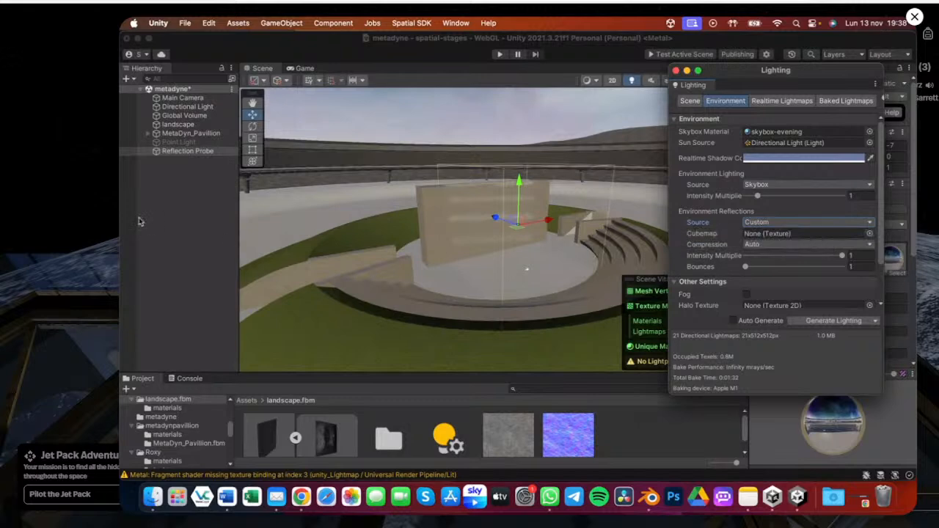
pyautogui.click(188, 150)
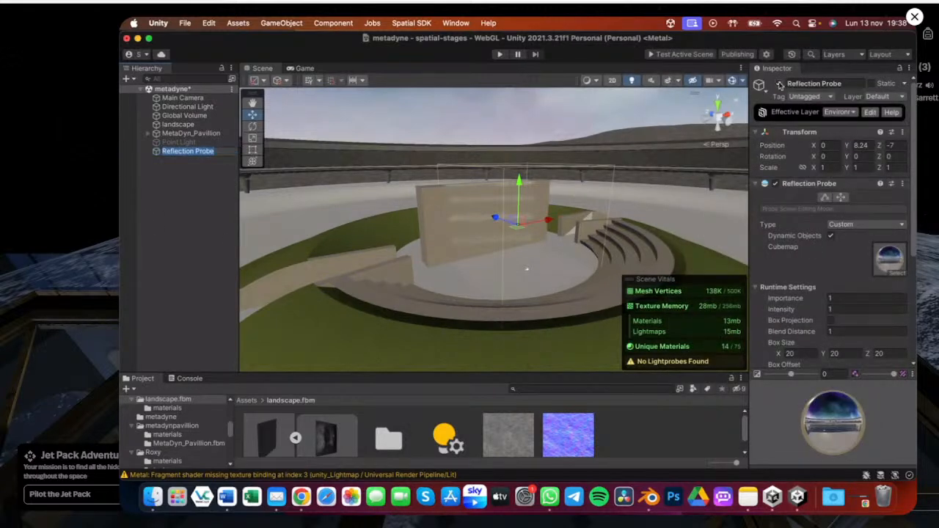
pyautogui.hotkey('ctrl', 'Up')
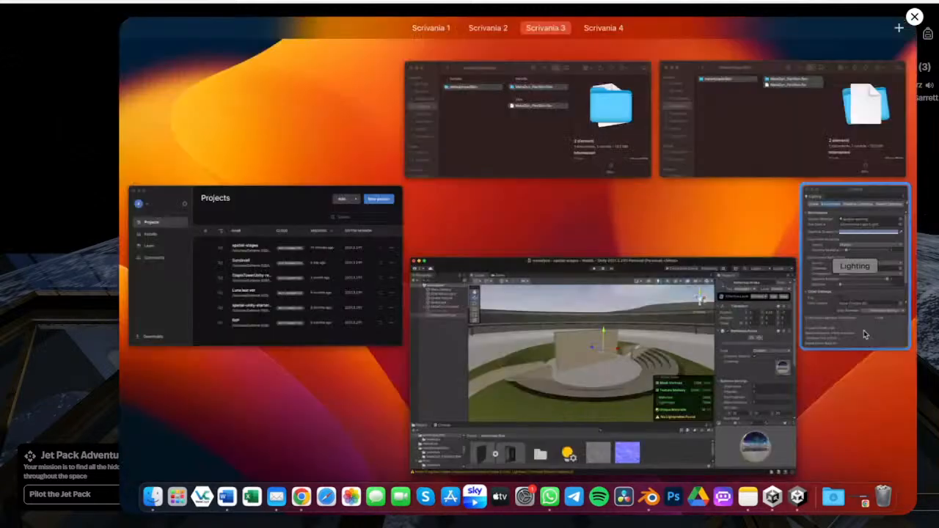
pyautogui.click(865, 334)
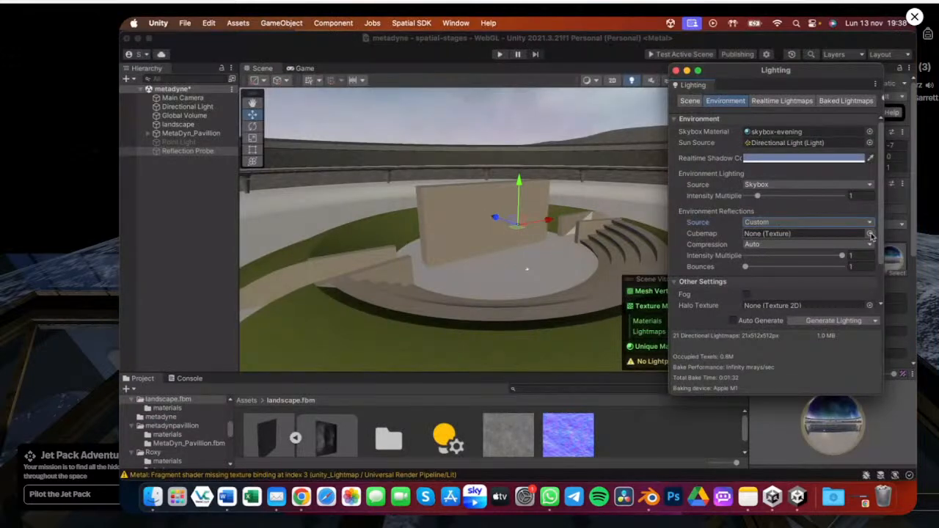
pyautogui.click(871, 234)
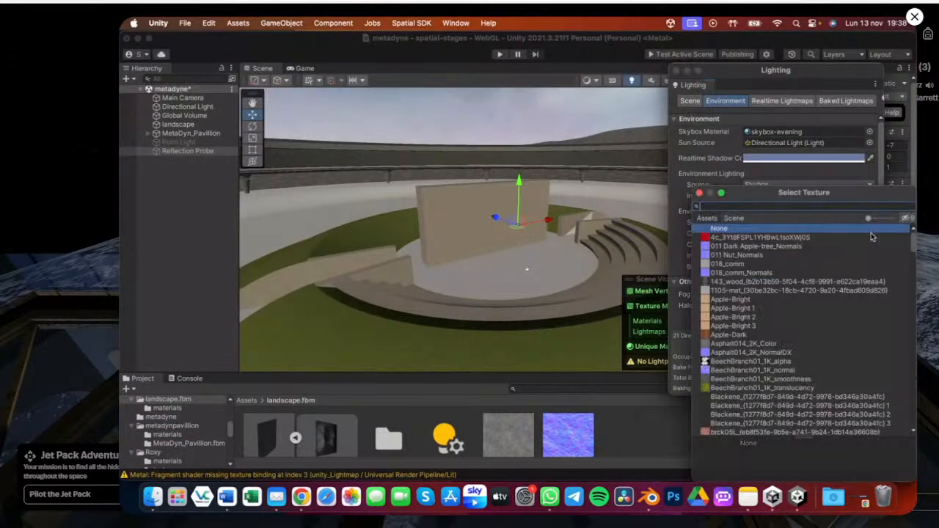
pyautogui.click(176, 192)
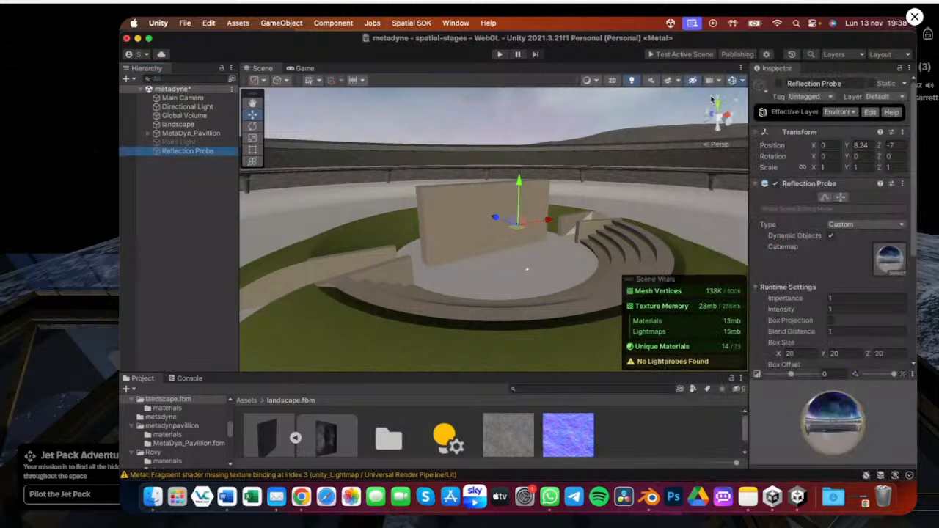
pyautogui.press('Return')
# Switch the Reflection Probe off and back on while orbiting the pavilion to compare the wall's reflections
pyautogui.click(778, 85)
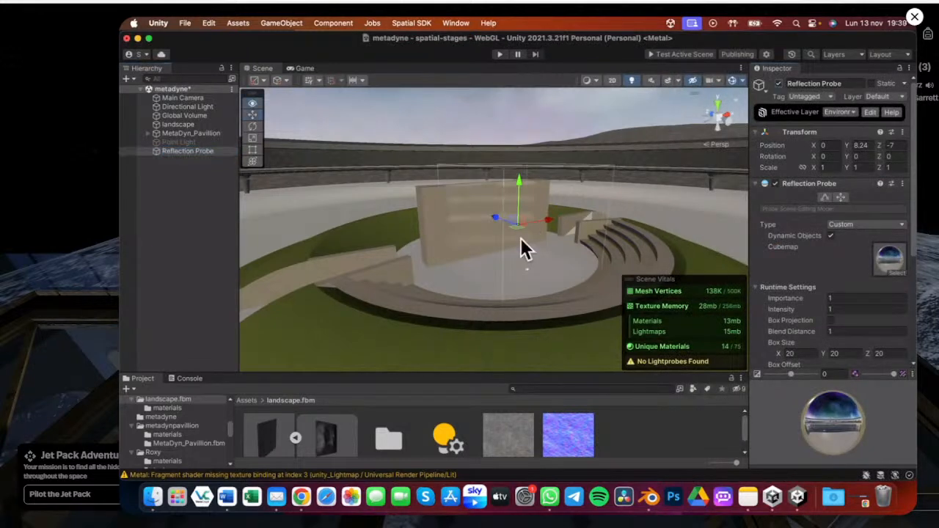
pyautogui.scroll(5, 521, 238)
pyautogui.keyDown('alt'); pyautogui.moveTo(521, 238); pyautogui.dragTo(507, 219); pyautogui.keyUp('alt')
pyautogui.scroll(-5, 507, 223)
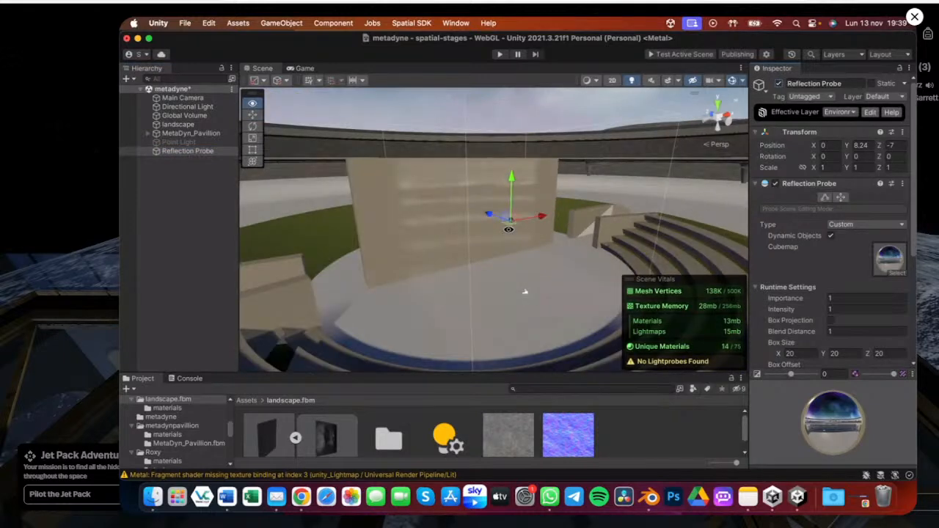
pyautogui.keyDown('alt'); pyautogui.scroll(-3, 508, 230); pyautogui.keyUp('alt')
pyautogui.moveTo(837, 416)
pyautogui.mouseDown()
pyautogui.moveTo(867, 417)
pyautogui.moveTo(840, 417)
pyautogui.mouseUp()
pyautogui.click(778, 83)
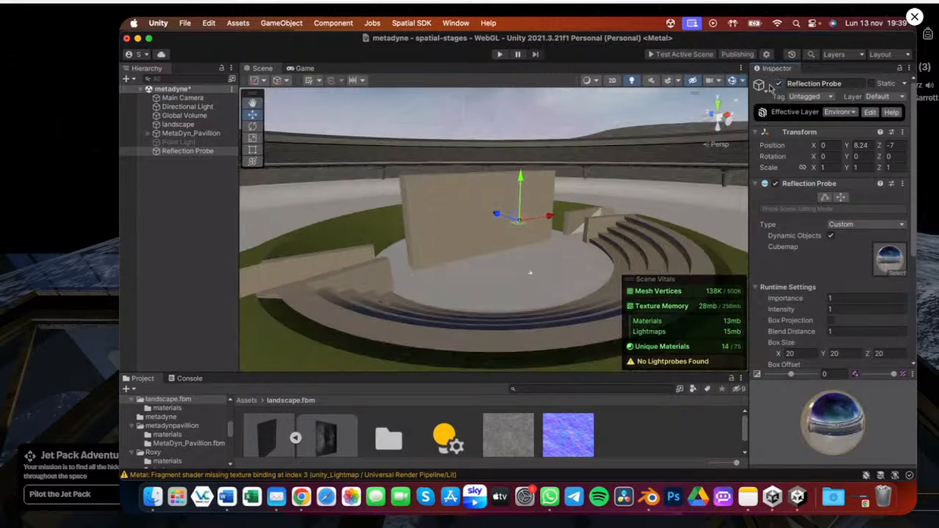
# Locate the Reflection Probe's baked cubemap asset in the metadyne project folder
pyautogui.hotkey('ctrl', 'Up')
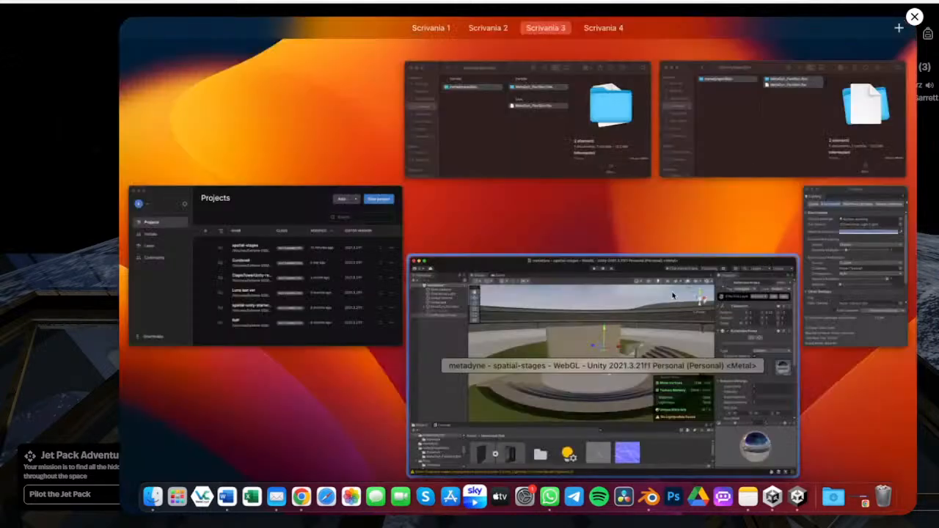
pyautogui.click(673, 296)
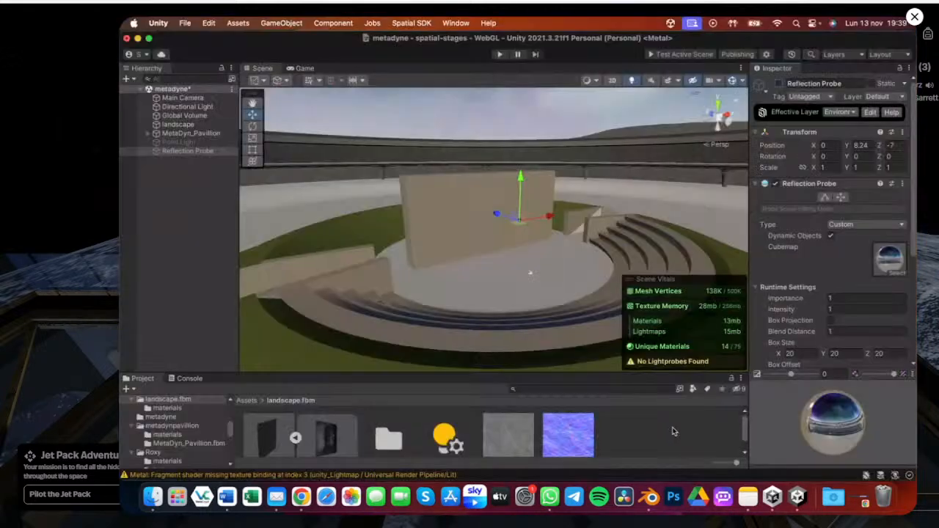
pyautogui.click(180, 150)
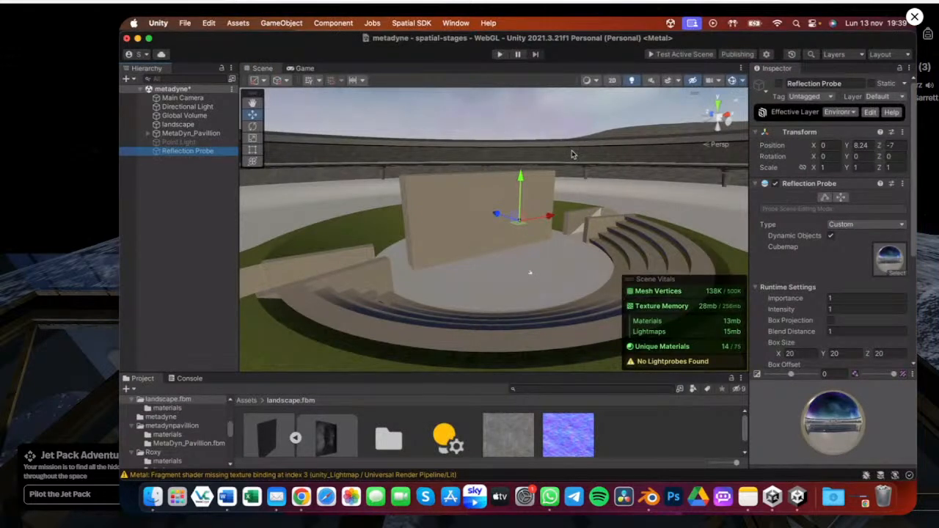
pyautogui.click(888, 257)
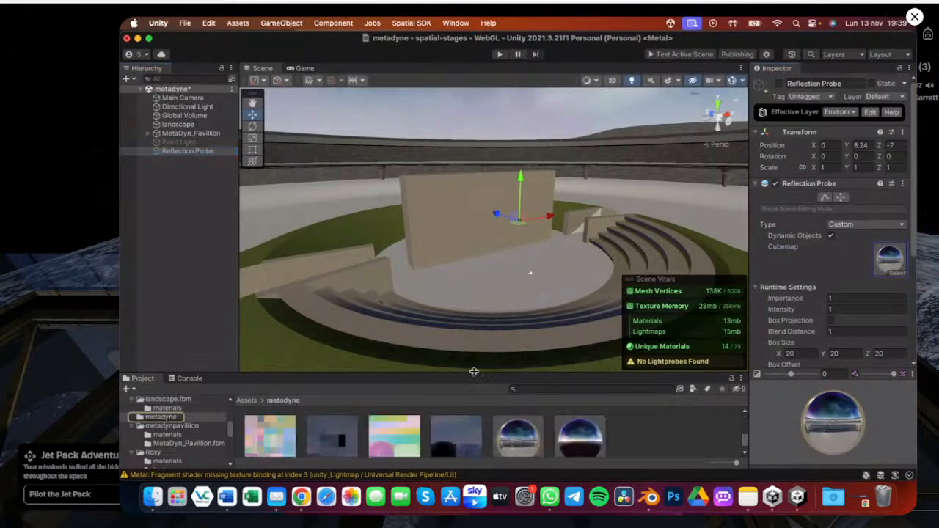
pyautogui.moveTo(474, 372); pyautogui.dragTo(477, 260)
# Assign the Reflection Probe-reflectionHDR cubemap as the Environment Reflections Cubemap in the Lighting window
pyautogui.hotkey('ctrl', 'Up')
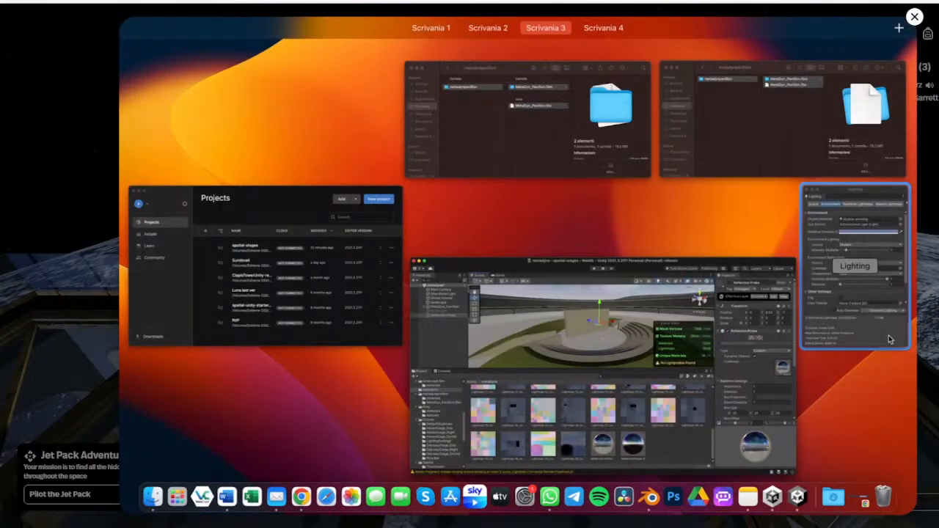
pyautogui.click(890, 339)
pyautogui.moveTo(512, 431); pyautogui.dragTo(759, 233)
# Toggle the Reflection Probe and orbit around the pavilion to inspect the wall's reflections
pyautogui.scroll(5, 429, 148)
pyautogui.keyDown('alt'); pyautogui.moveTo(430, 149); pyautogui.dragTo(418, 229); pyautogui.keyUp('alt')
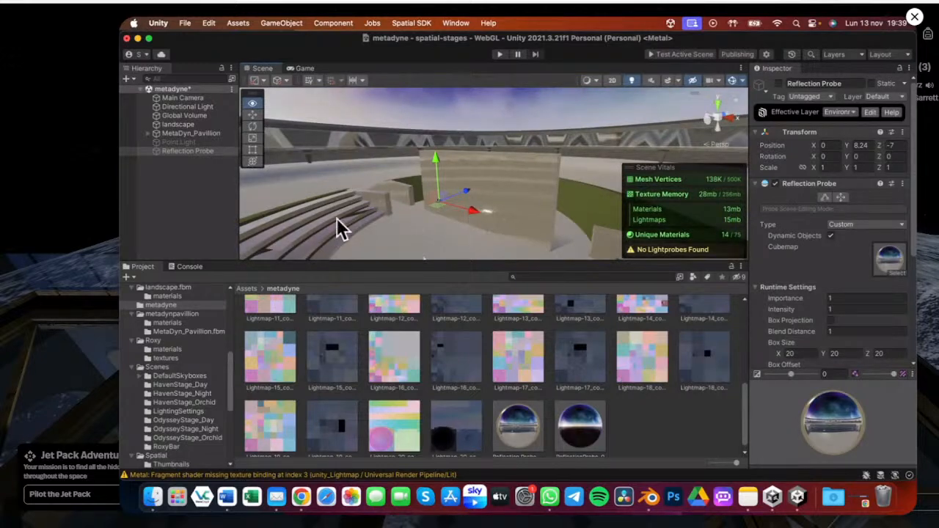
pyautogui.click(193, 155)
pyautogui.click(778, 83)
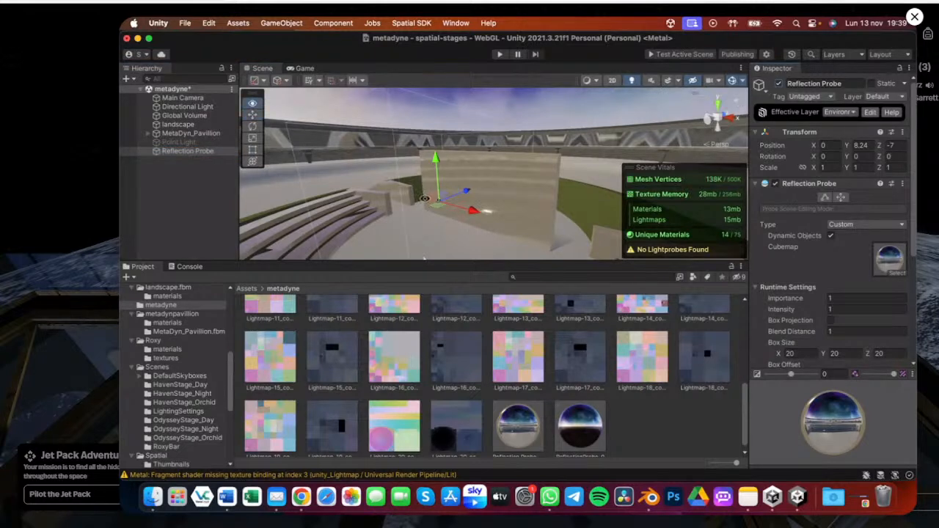
pyautogui.keyDown('alt'); pyautogui.moveTo(421, 202); pyautogui.dragTo(566, 201); pyautogui.keyUp('alt')
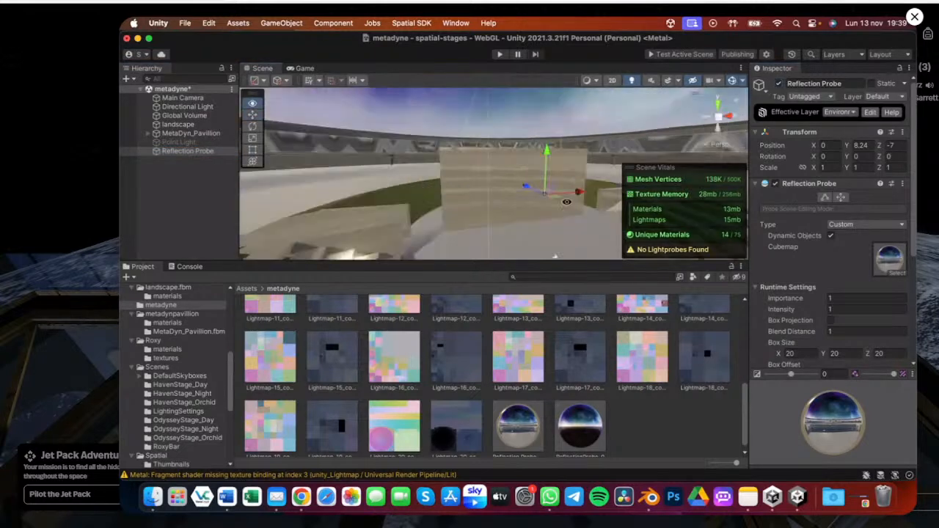
pyautogui.moveTo(519, 262); pyautogui.dragTo(515, 346)
pyautogui.scroll(-5, 519, 276)
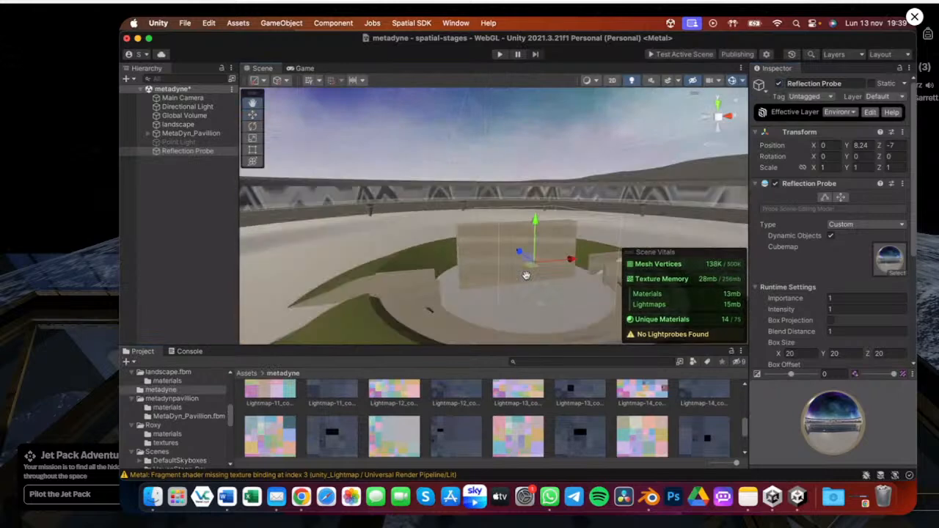
pyautogui.keyDown('alt'); pyautogui.moveTo(523, 273); pyautogui.dragTo(389, 237); pyautogui.keyUp('alt')
pyautogui.keyDown('alt'); pyautogui.scroll(-5, 389, 237); pyautogui.keyUp('alt')
pyautogui.scroll(5, 389, 237)
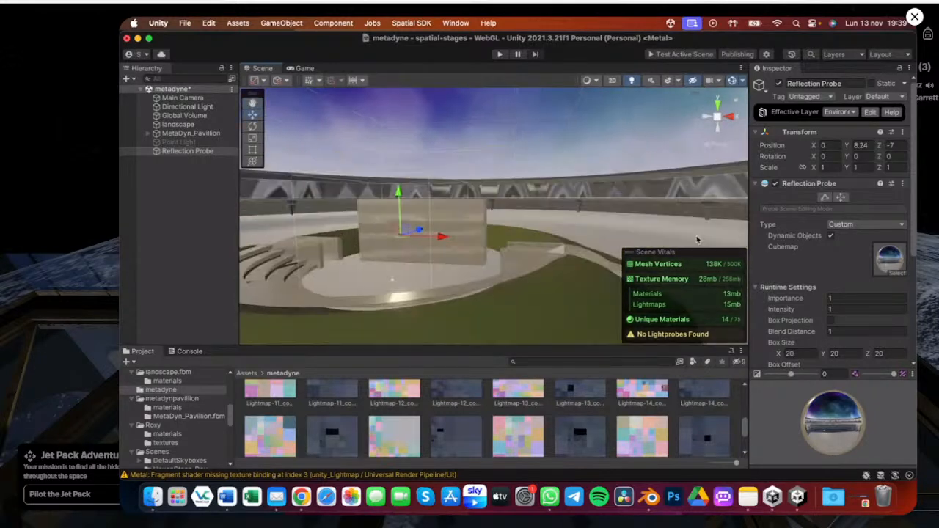
# Bring the Lighting window forward to review the Environment Reflections settings
pyautogui.press('super+Tab')
pyautogui.hotkey('ctrl', 'Up')
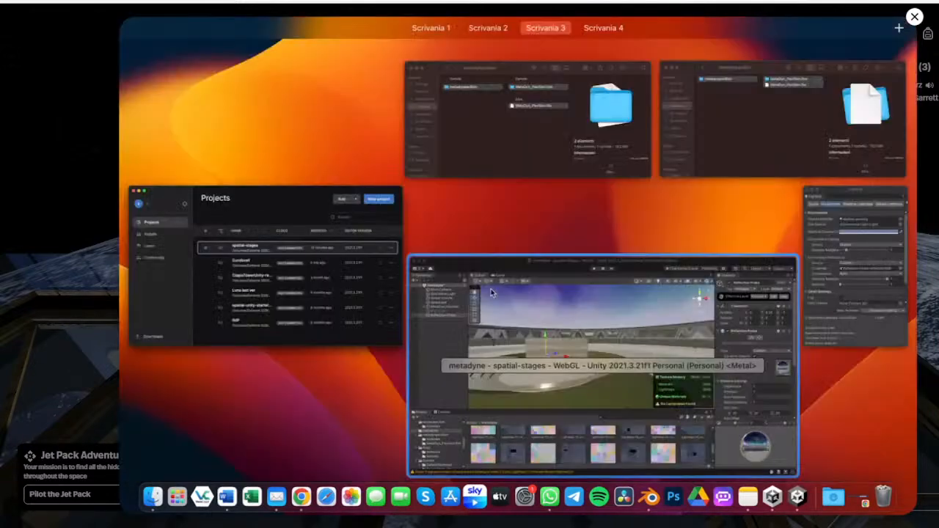
pyautogui.click(491, 293)
pyautogui.press('super+Tab')
pyautogui.hotkey('ctrl', 'Up')
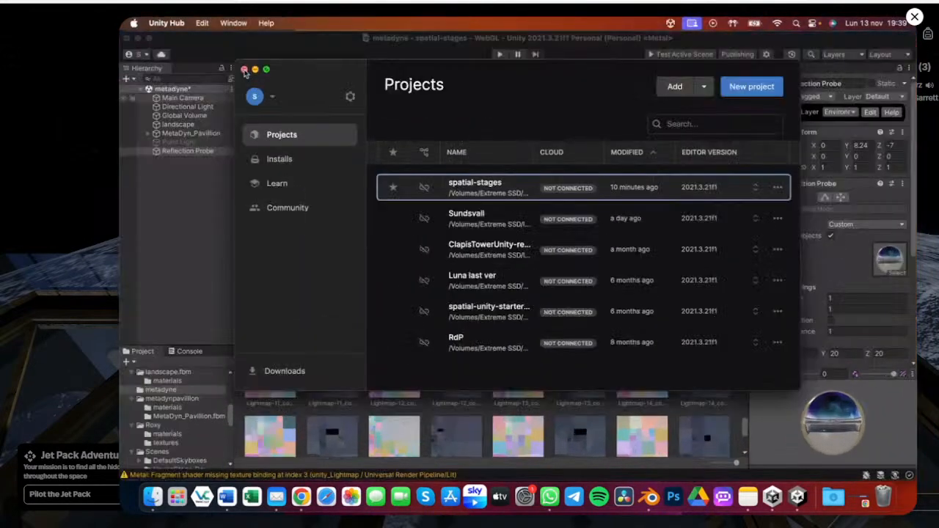
pyautogui.click(244, 70)
pyautogui.hotkey('ctrl', 'Up')
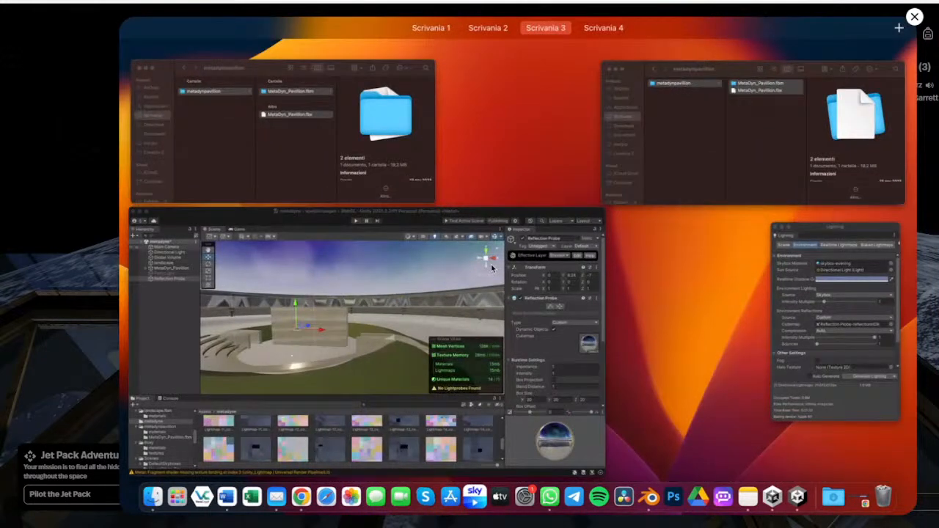
pyautogui.click(491, 268)
pyautogui.keyDown('alt'); pyautogui.moveTo(380, 235); pyautogui.dragTo(312, 218); pyautogui.keyUp('alt')
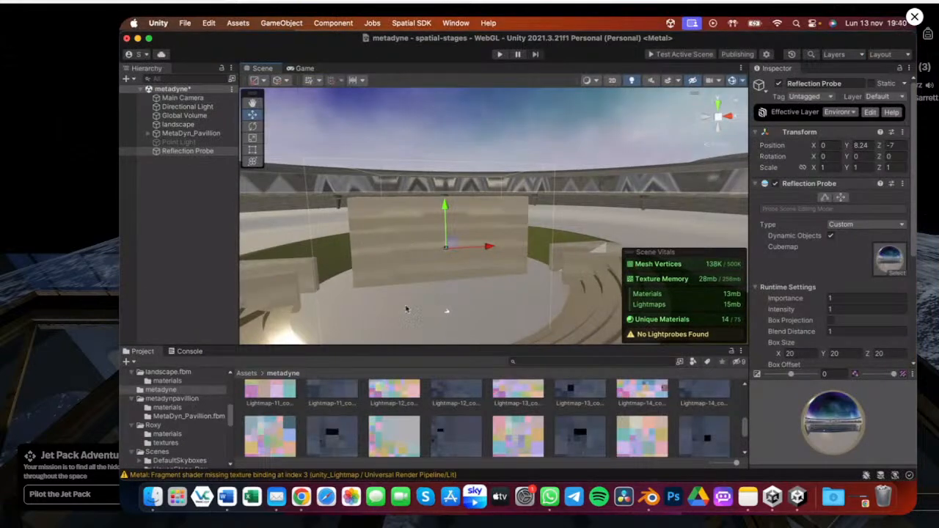
pyautogui.hotkey('ctrl', 'Up')
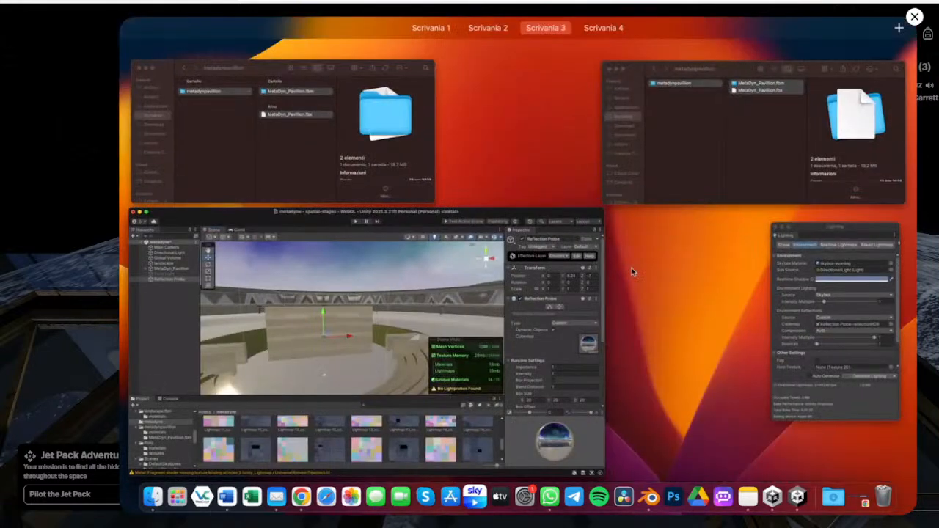
pyautogui.click(803, 300)
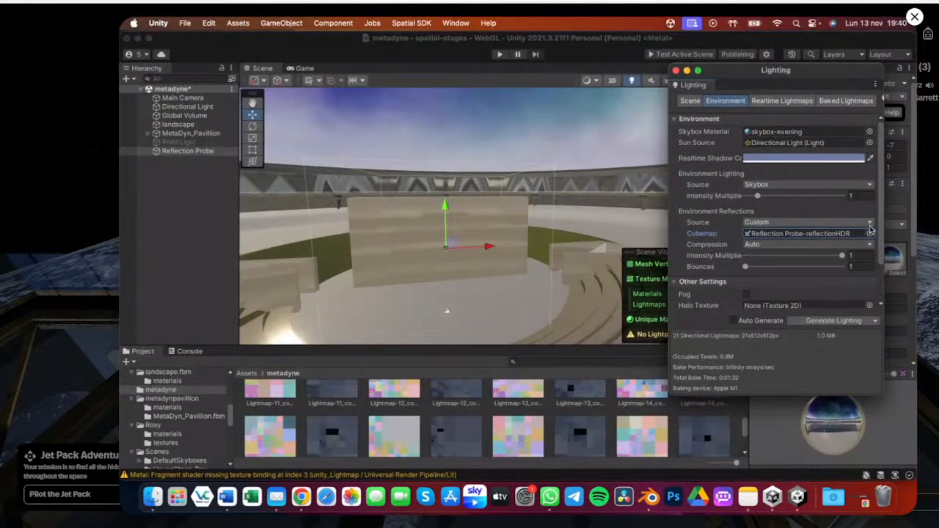
# Set the Environment Reflections source back to Skybox and delete the Reflection Probe from the scene
pyautogui.click(870, 224)
pyautogui.click(801, 221)
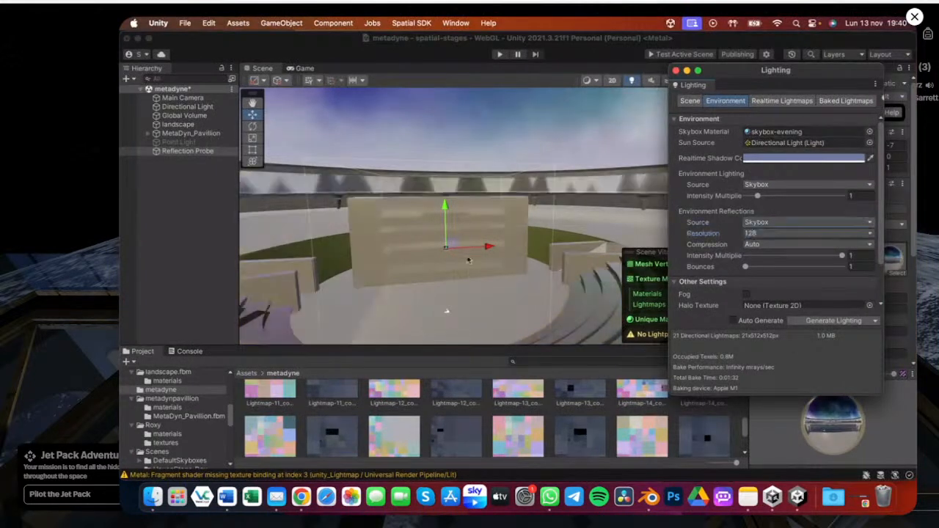
pyautogui.click(183, 151)
pyautogui.press('BackSpace')
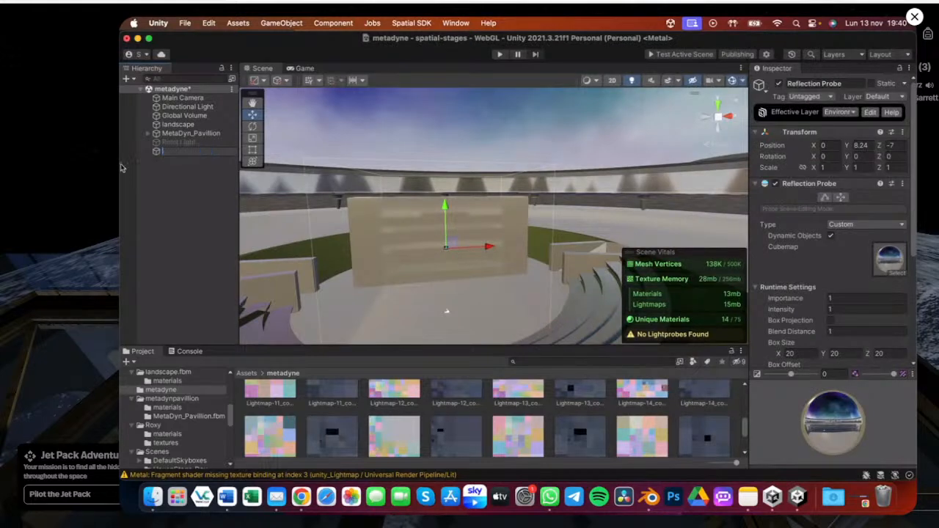
pyautogui.click(156, 152)
pyautogui.press('super+BackSpace')
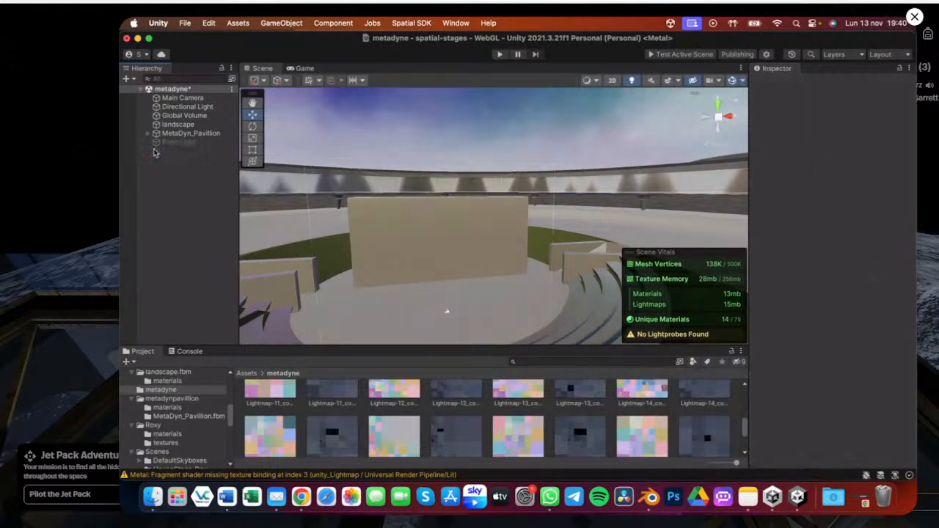
# Save the scene
pyautogui.keyDown('alt'); pyautogui.moveTo(466, 255); pyautogui.dragTo(496, 232); pyautogui.keyUp('alt')
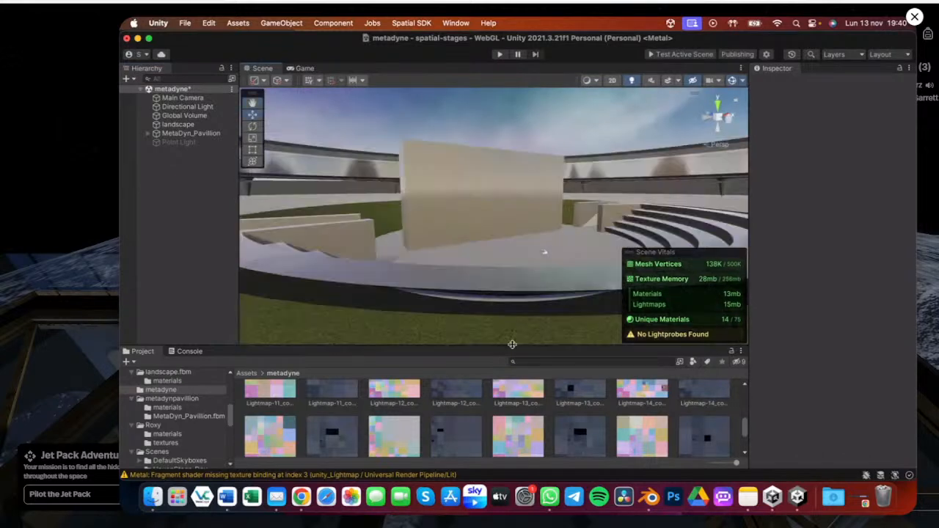
pyautogui.moveTo(513, 344); pyautogui.dragTo(507, 372)
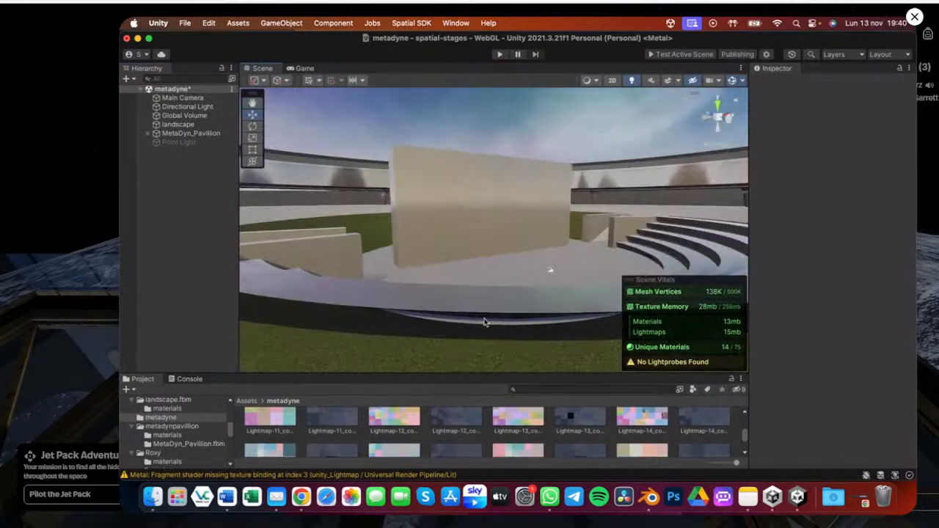
pyautogui.press('super+s')
# Add a Light Probe Group to the scene from the Light object options
pyautogui.click(231, 89)
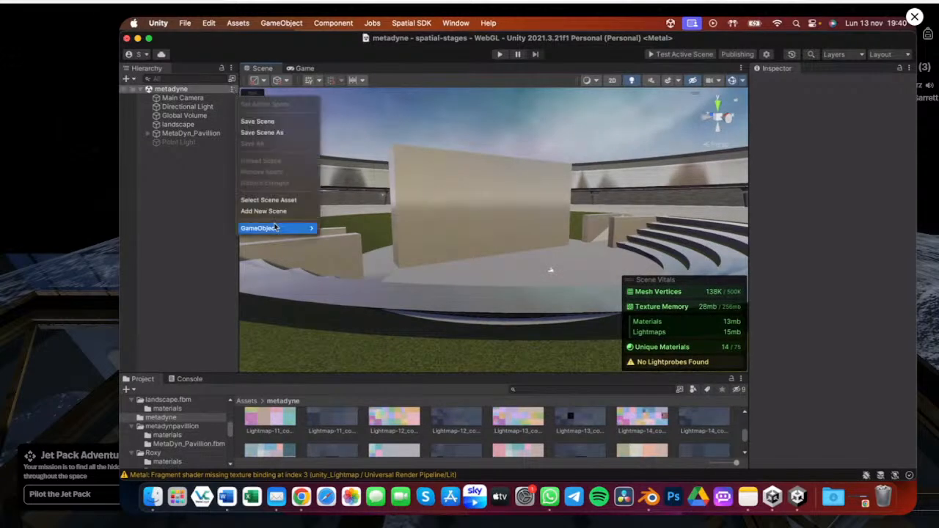
pyautogui.moveTo(274, 228)
pyautogui.moveTo(350, 286)
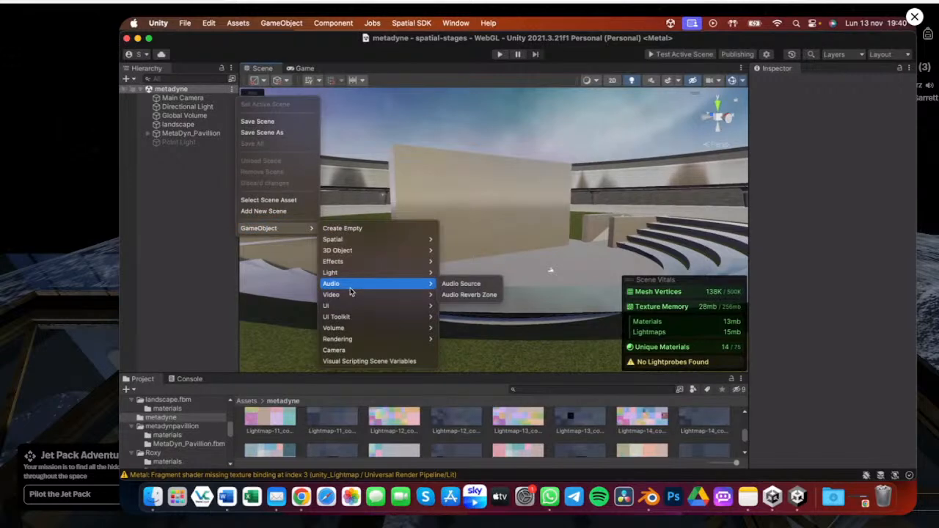
pyautogui.moveTo(367, 272)
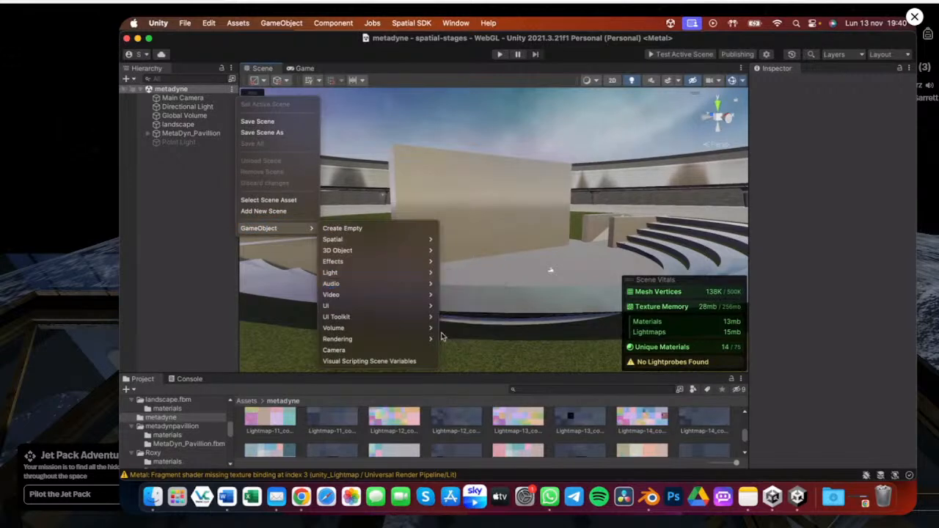
pyautogui.moveTo(418, 279)
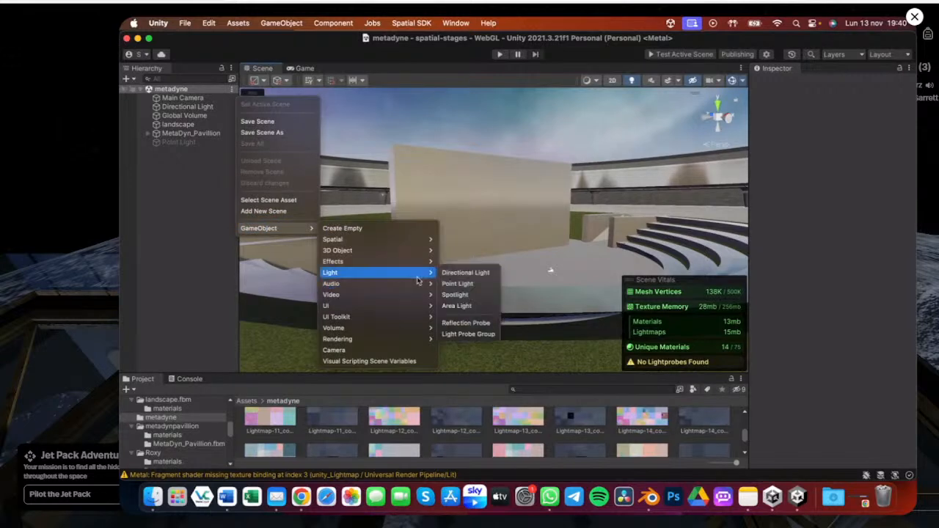
pyautogui.click(475, 335)
# Move the Light Probe Group to about X 0.48, Y 2.85, Z -2.28 beside the pavilion wall
pyautogui.scroll(2, 521, 284)
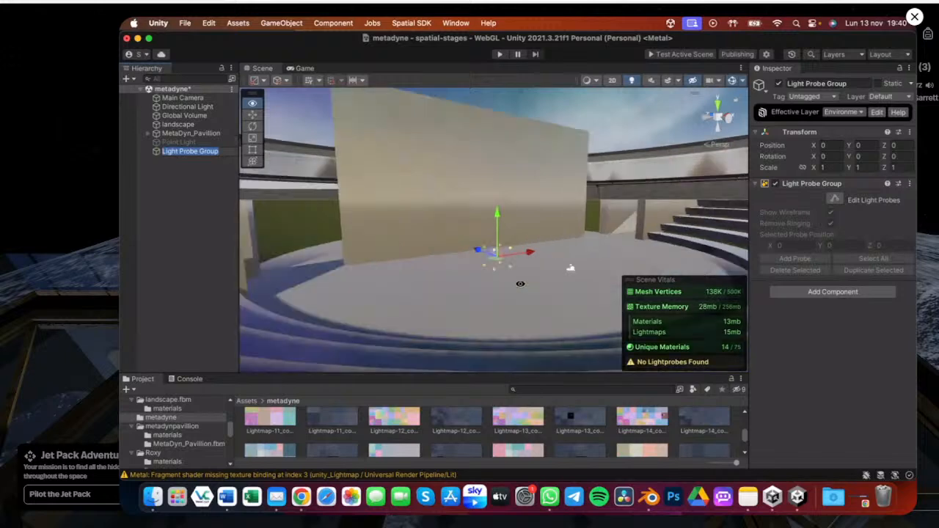
pyautogui.keyDown('alt'); pyautogui.scroll(5, 520, 284); pyautogui.keyUp('alt')
pyautogui.keyDown('alt'); pyautogui.moveTo(399, 281); pyautogui.dragTo(386, 286); pyautogui.keyUp('alt')
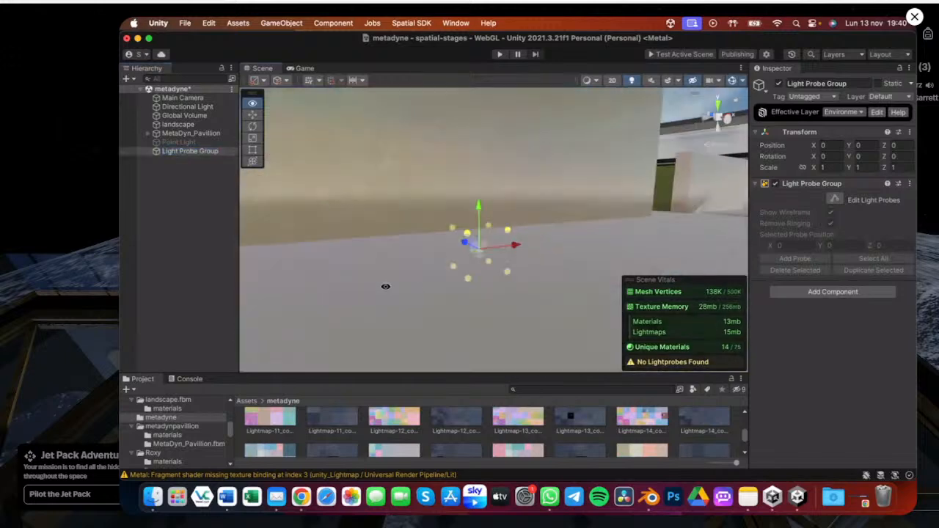
pyautogui.moveTo(478, 208); pyautogui.dragTo(514, 247)
# Select the wall mesh and inspect its Cast Shadows lighting options
pyautogui.keyDown('alt'); pyautogui.moveTo(392, 289); pyautogui.dragTo(387, 208); pyautogui.keyUp('alt')
pyautogui.click(387, 208)
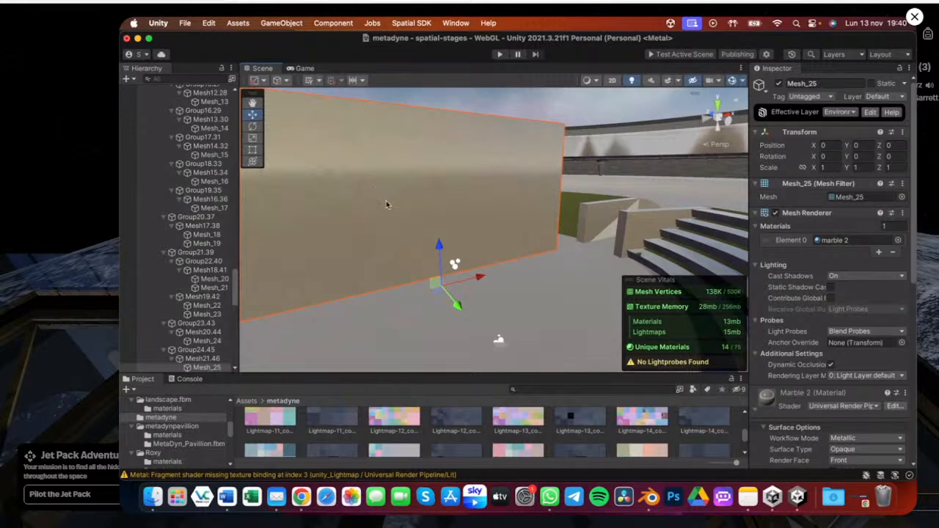
pyautogui.click(856, 278)
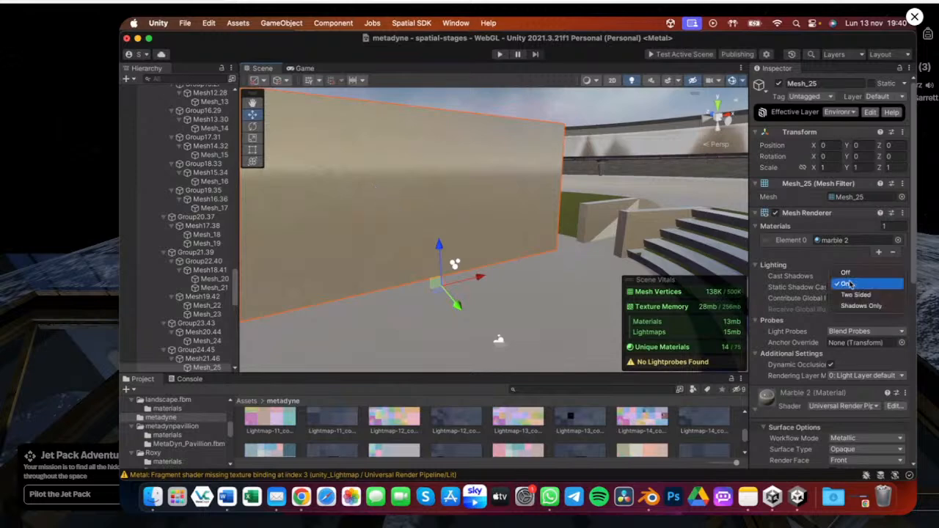
pyautogui.click(808, 258)
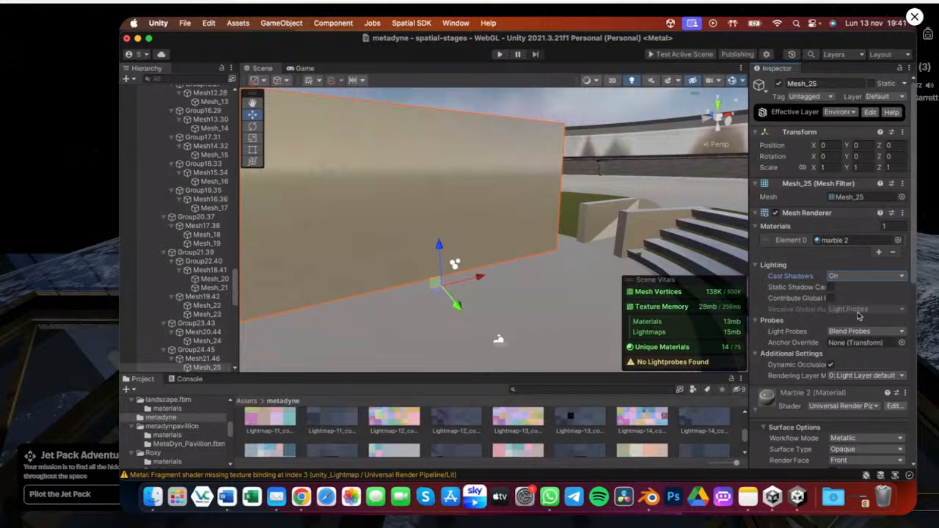
pyautogui.click(460, 270)
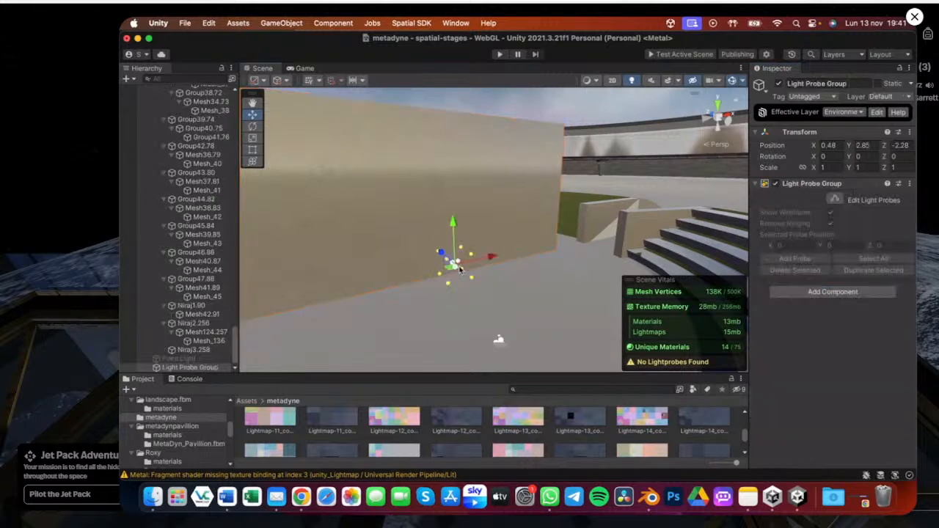
pyautogui.click(498, 219)
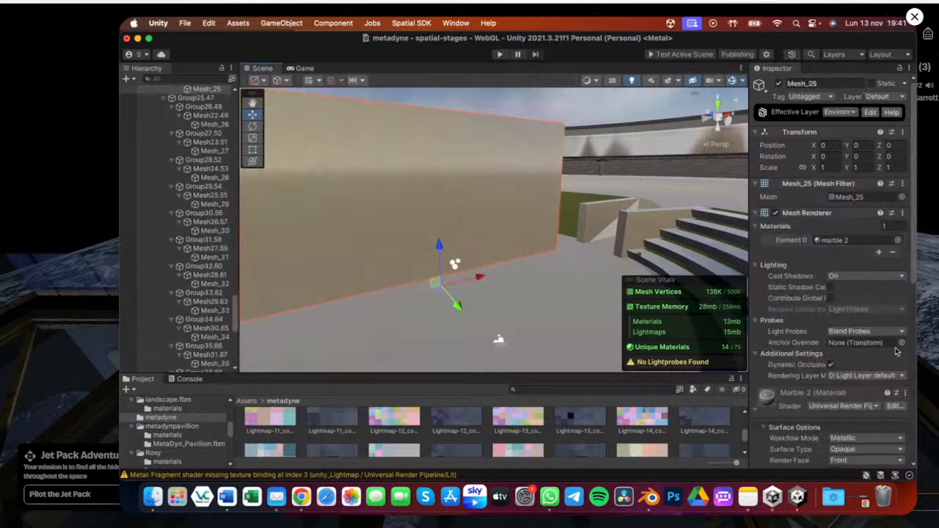
# Enable Contribute Global Illumination on the wall mesh, keeping Receive Global Illumination set to Lightmaps
pyautogui.click(830, 299)
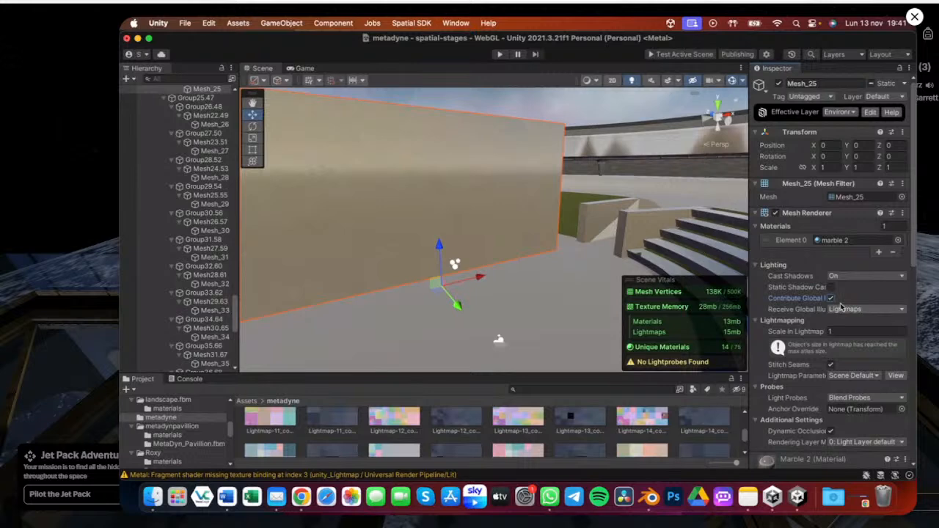
pyautogui.click(844, 309)
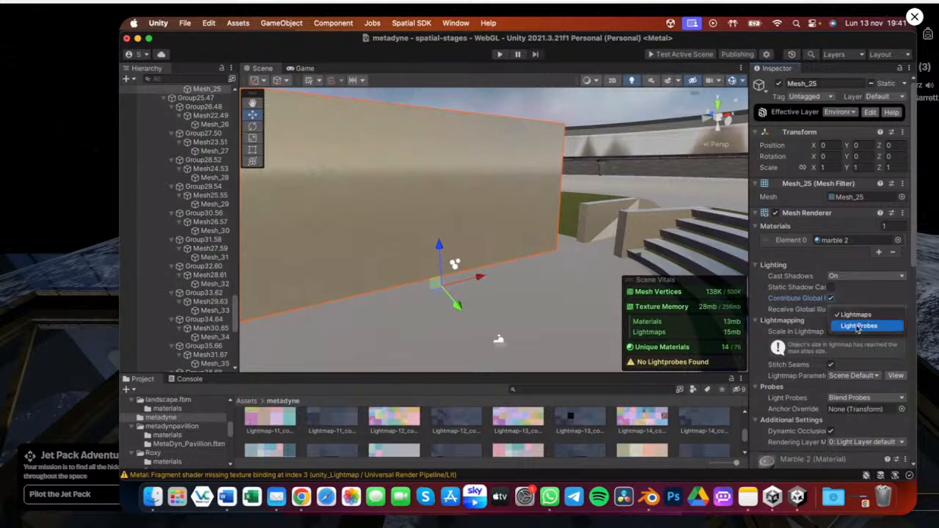
pyautogui.click(857, 326)
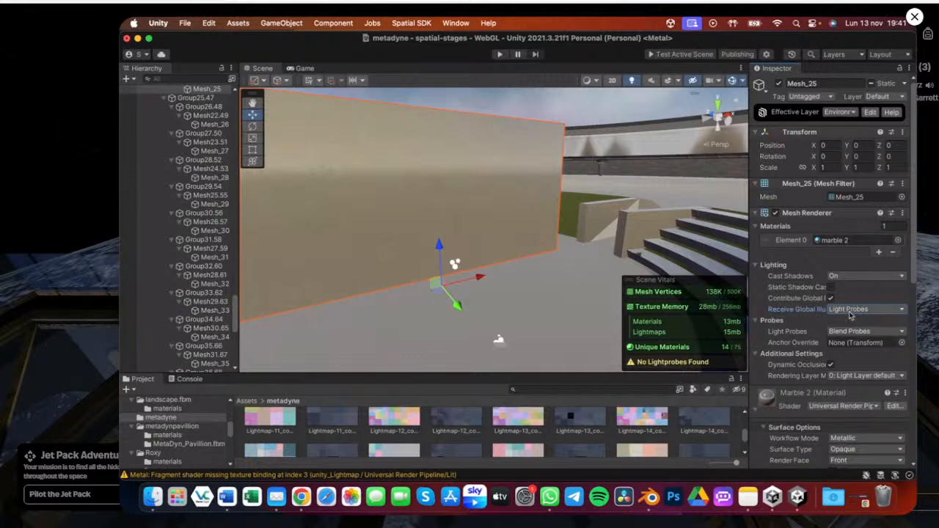
pyautogui.click(852, 311)
pyautogui.click(856, 307)
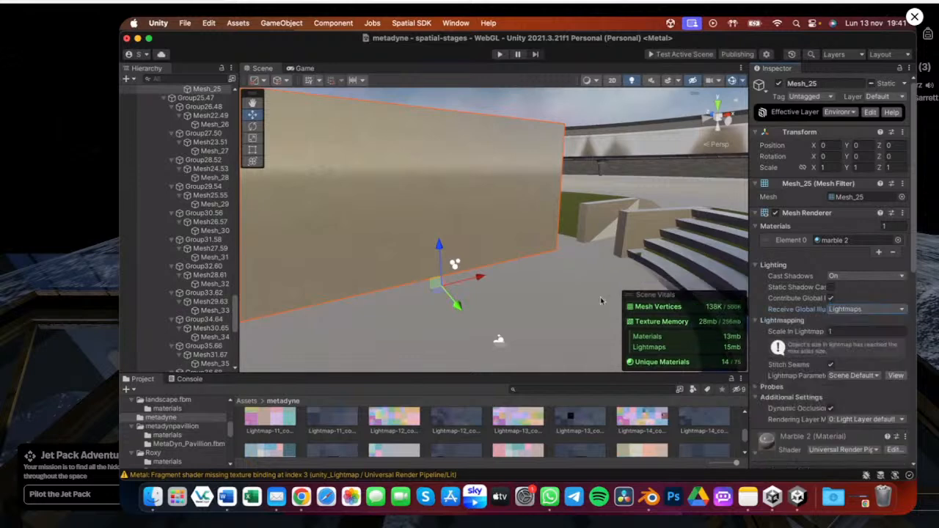
# Move the Light Probe Group back to about Z -4.62 near the wall
pyautogui.scroll(1, 601, 301)
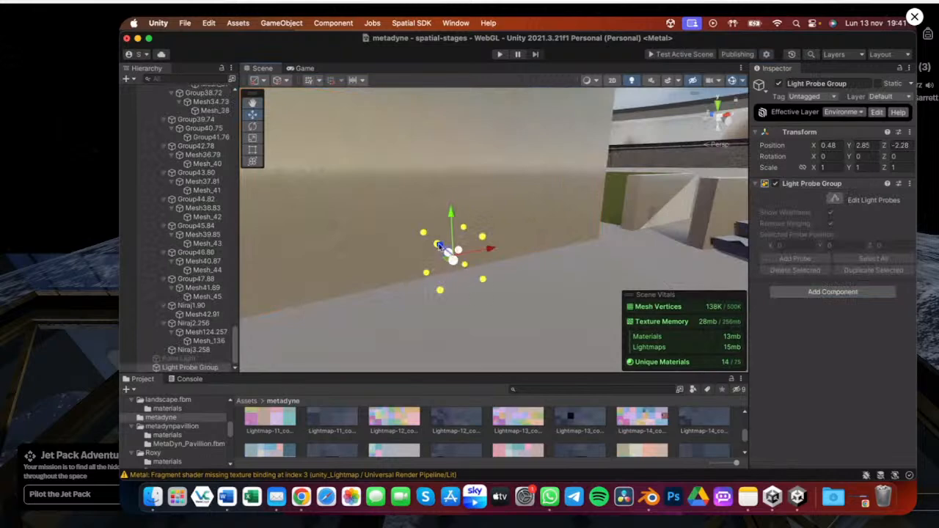
pyautogui.moveTo(438, 245); pyautogui.dragTo(460, 262)
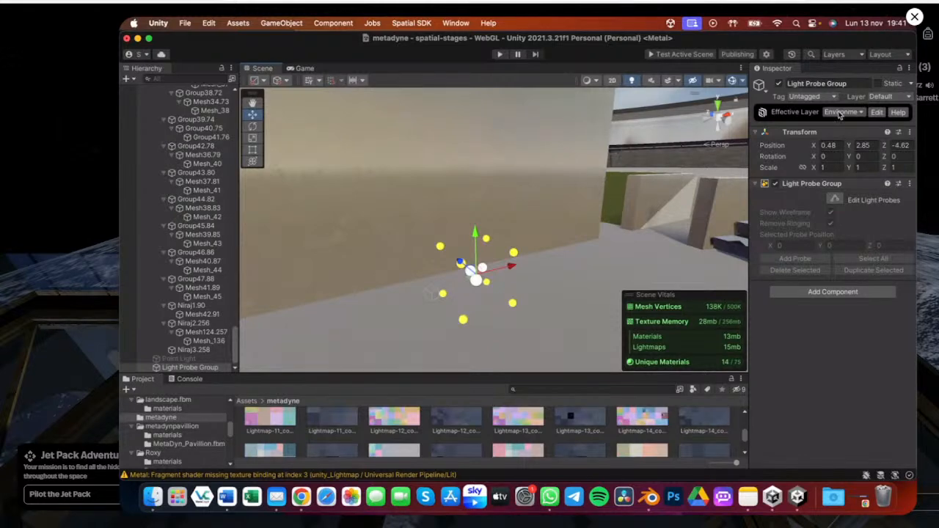
pyautogui.keyDown('alt'); pyautogui.moveTo(446, 307); pyautogui.dragTo(529, 263); pyautogui.keyUp('alt')
# Move the Light Probe Group out onto the landscape to about X -87.6, Z 17.45
pyautogui.scroll(-10, 514, 281)
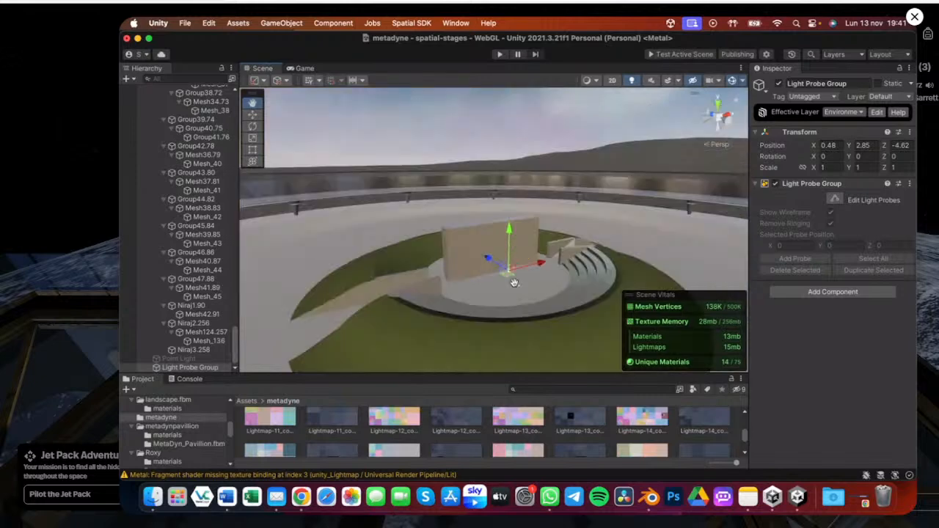
pyautogui.scroll(-2, 514, 281)
pyautogui.scroll(-5, 414, 333)
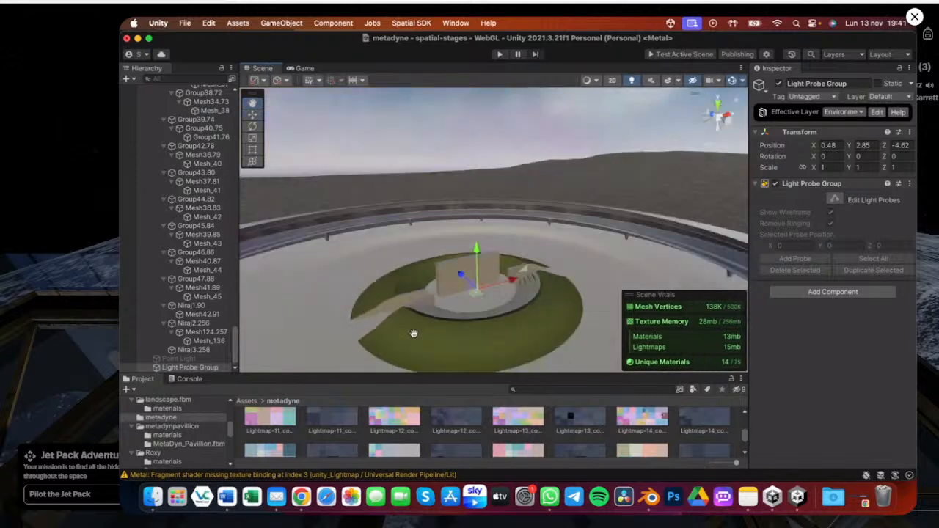
pyautogui.scroll(-5, 414, 334)
pyautogui.keyDown('alt'); pyautogui.moveTo(414, 333); pyautogui.dragTo(330, 315); pyautogui.keyUp('alt')
pyautogui.moveTo(469, 288); pyautogui.dragTo(512, 223)
pyautogui.doubleClick(192, 368)
pyautogui.click(489, 256)
pyautogui.click(489, 253)
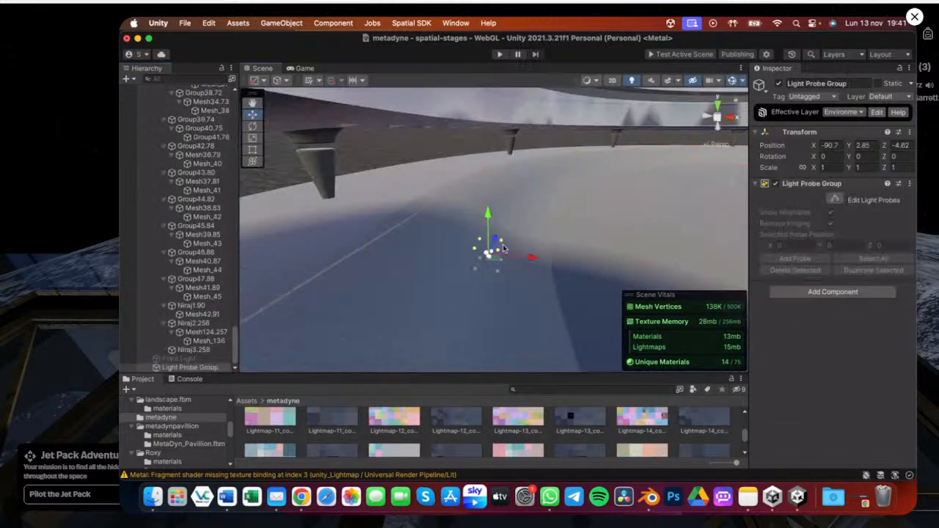
pyautogui.moveTo(503, 248); pyautogui.dragTo(507, 220)
pyautogui.keyDown('alt'); pyautogui.moveTo(594, 238); pyautogui.dragTo(586, 282); pyautogui.keyUp('alt')
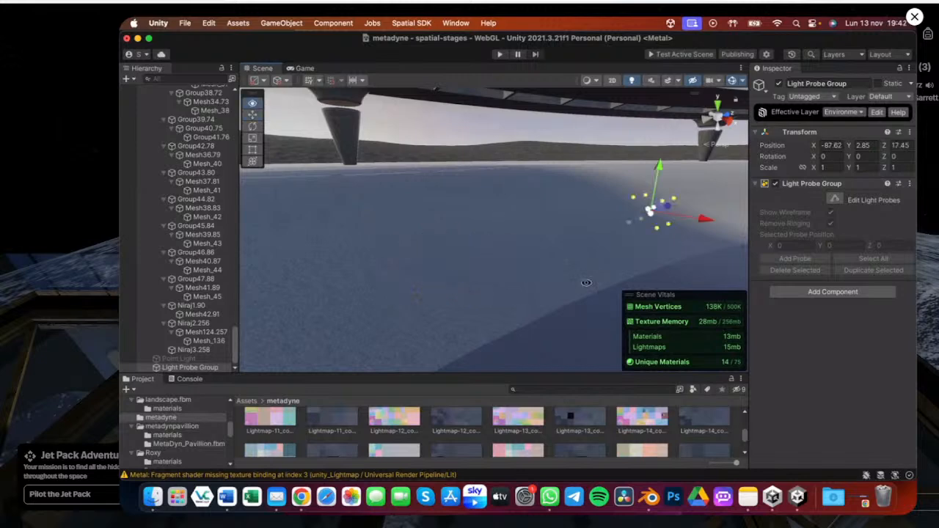
# Nudge the Light Probe Group to about X -85.2 on the landscape floor
pyautogui.doubleClick(185, 368)
pyautogui.moveTo(429, 319)
pyautogui.keyDown('alt'); pyautogui.mouseDown()
pyautogui.moveTo(482, 301)
pyautogui.moveTo(515, 303)
pyautogui.moveTo(455, 327)
pyautogui.moveTo(372, 301)
pyautogui.moveTo(431, 332)
pyautogui.mouseUp(); pyautogui.keyUp('alt')
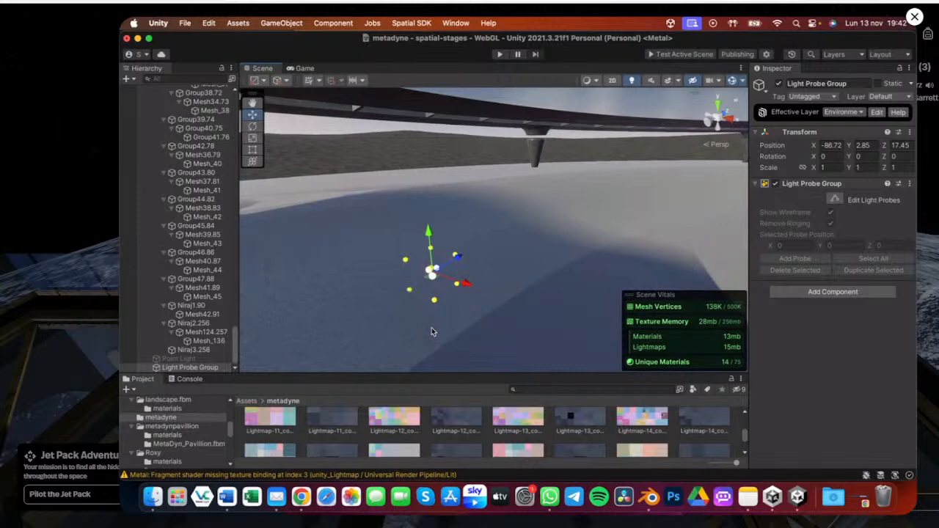
pyautogui.keyDown('alt'); pyautogui.moveTo(448, 327); pyautogui.dragTo(528, 204); pyautogui.keyUp('alt')
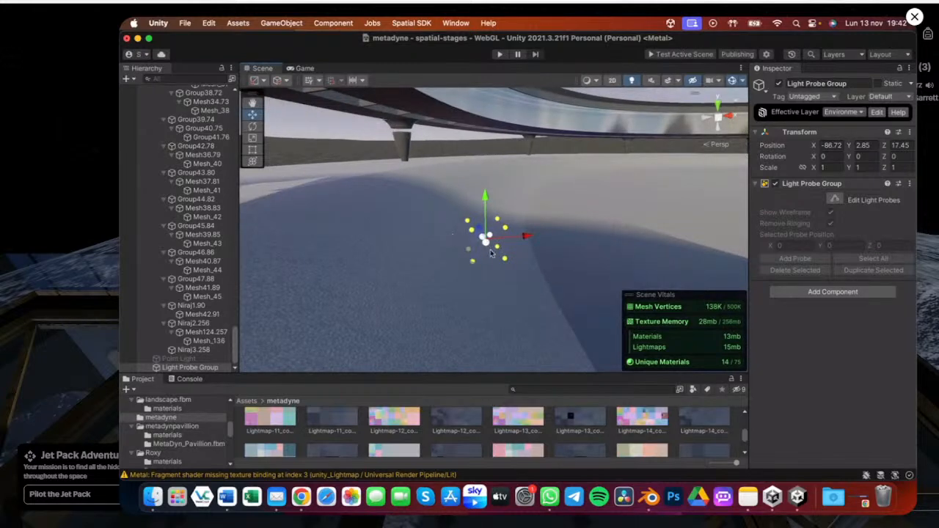
pyautogui.keyDown('alt'); pyautogui.moveTo(492, 253); pyautogui.dragTo(488, 219); pyautogui.keyUp('alt')
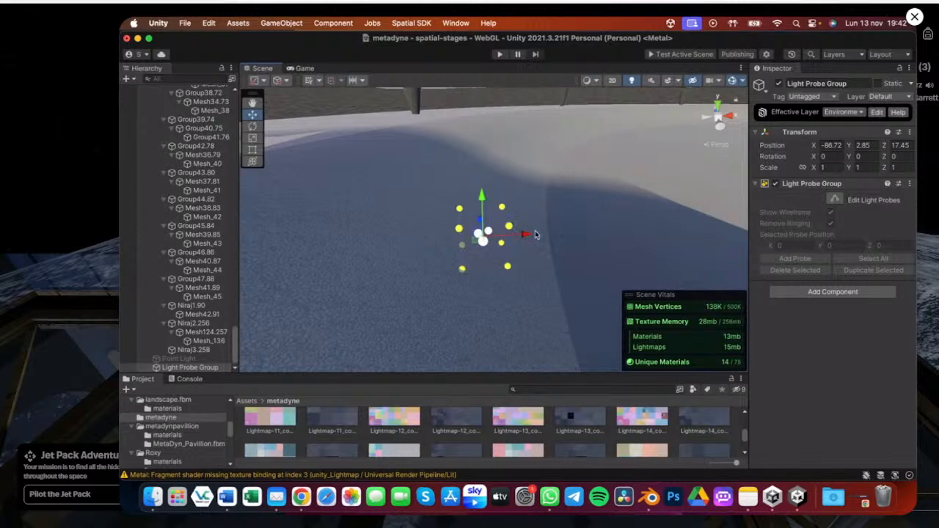
pyautogui.moveTo(535, 234); pyautogui.dragTo(547, 303)
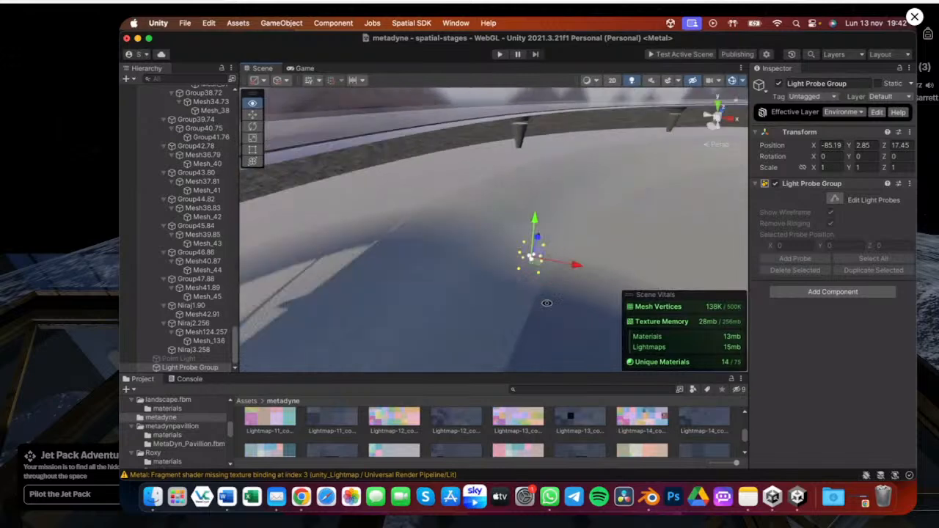
# Edit the light probes, duplicate the selected probes and shift the copies to about X 4.9
pyautogui.click(836, 200)
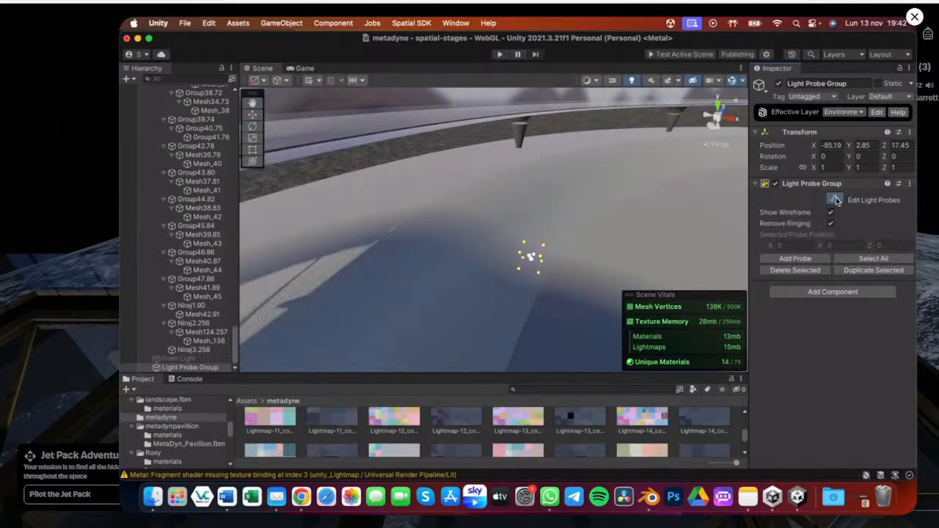
pyautogui.click(871, 270)
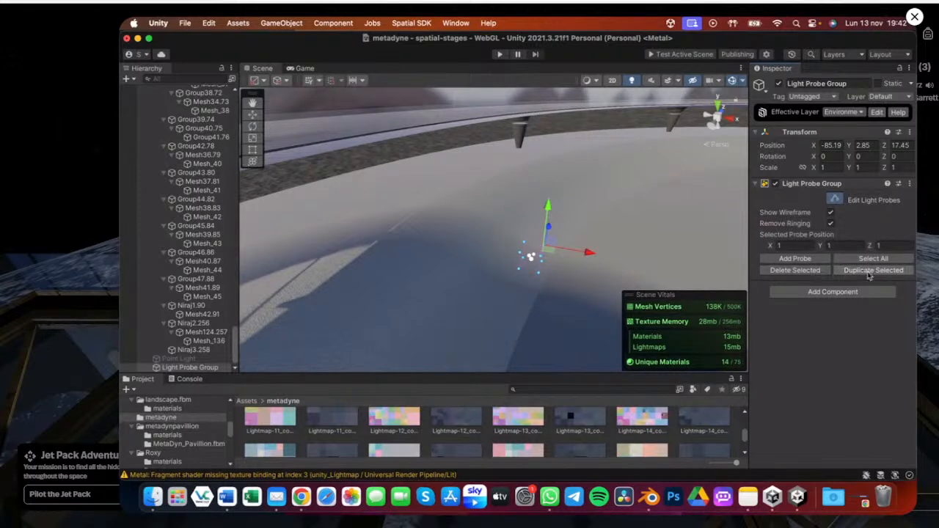
pyautogui.moveTo(591, 255); pyautogui.dragTo(630, 262)
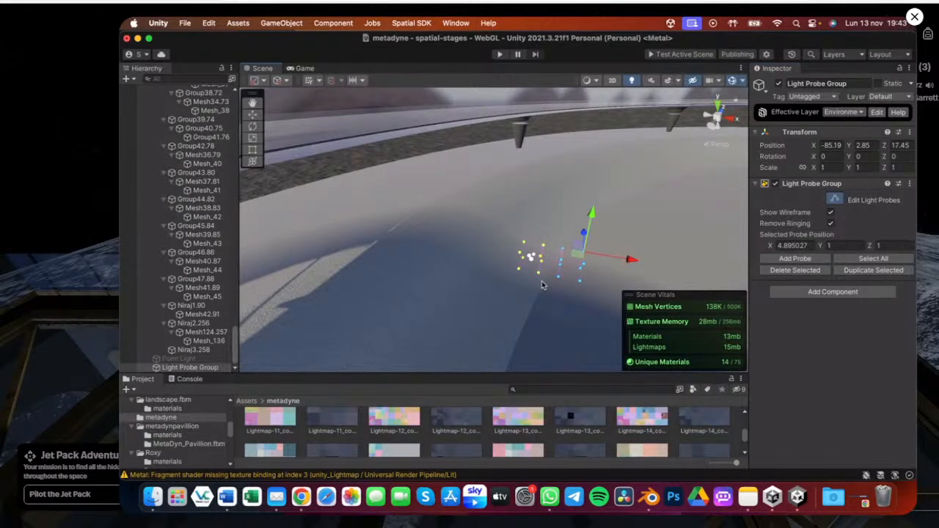
pyautogui.moveTo(542, 283); pyautogui.dragTo(448, 247, button='middle')
pyautogui.scroll(8, 460, 227)
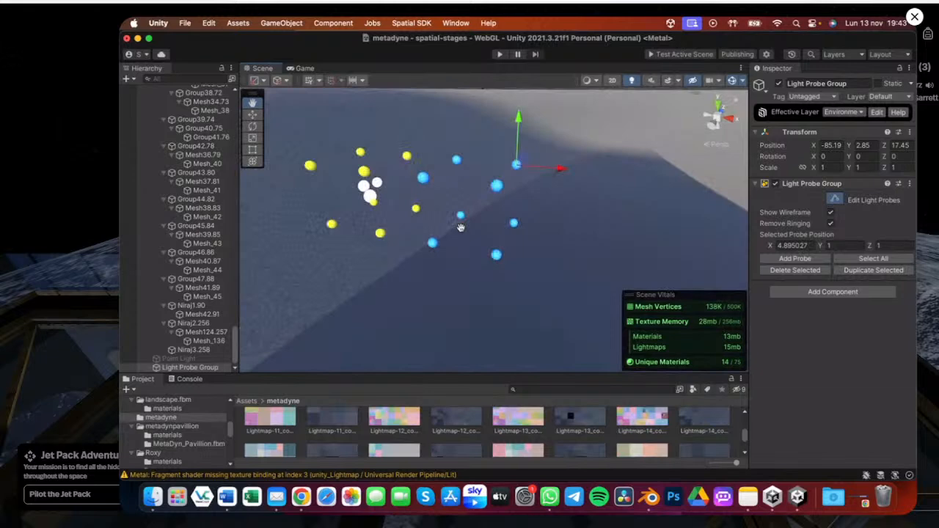
pyautogui.scroll(-2, 460, 228)
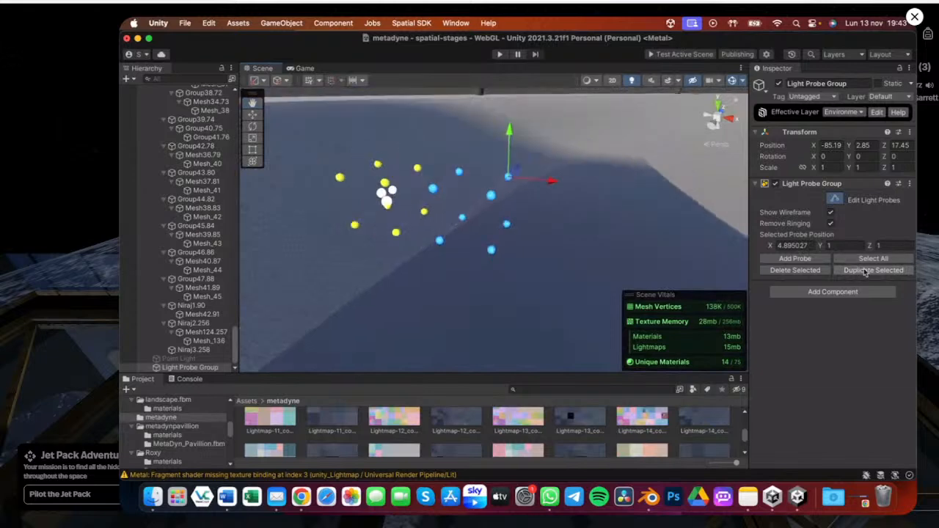
# Duplicate the selected light probes and move the copies to about Z 4.86
pyautogui.click(866, 272)
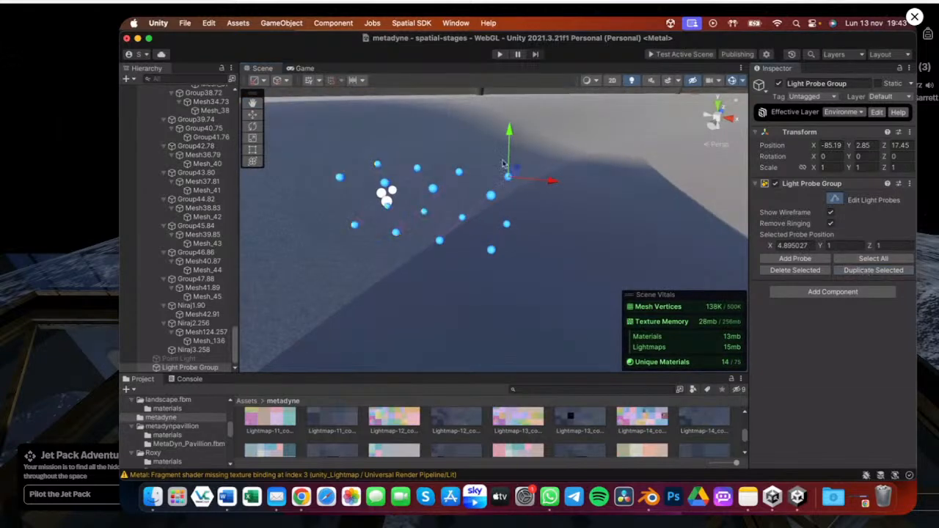
pyautogui.moveTo(503, 163); pyautogui.dragTo(532, 249)
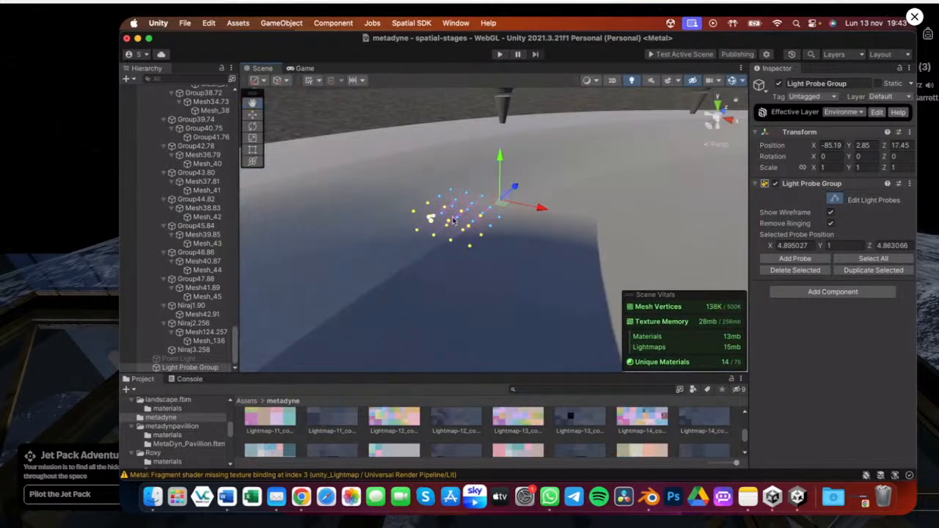
# Select the Light Probe Group and undo the last two changes
pyautogui.keyDown('alt'); pyautogui.moveTo(423, 216); pyautogui.dragTo(502, 274); pyautogui.keyUp('alt')
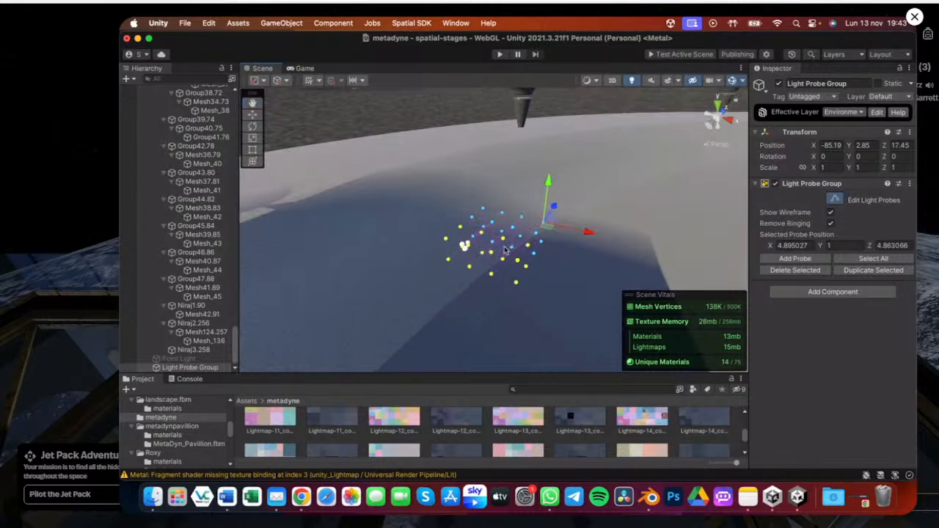
pyautogui.keyDown('alt'); pyautogui.moveTo(505, 250); pyautogui.dragTo(570, 204); pyautogui.keyUp('alt')
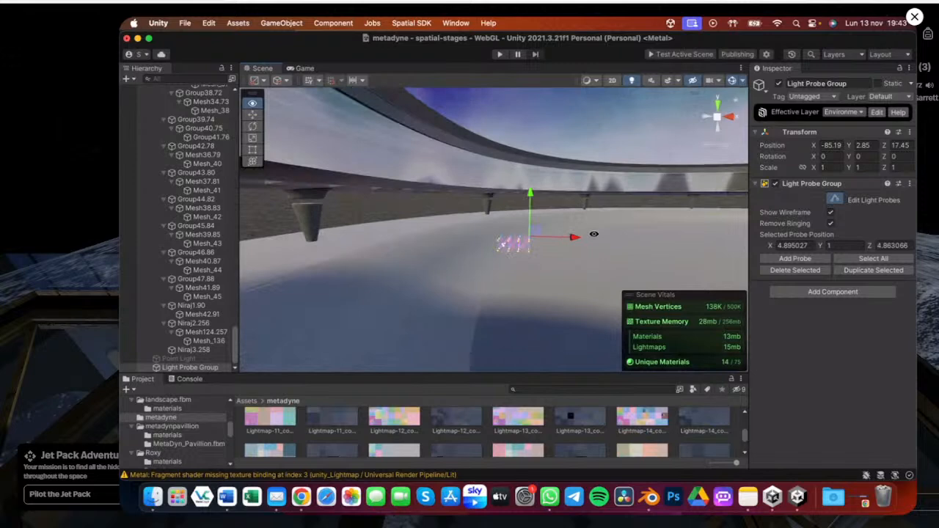
pyautogui.keyDown('alt'); pyautogui.moveTo(594, 234); pyautogui.dragTo(595, 213); pyautogui.keyUp('alt')
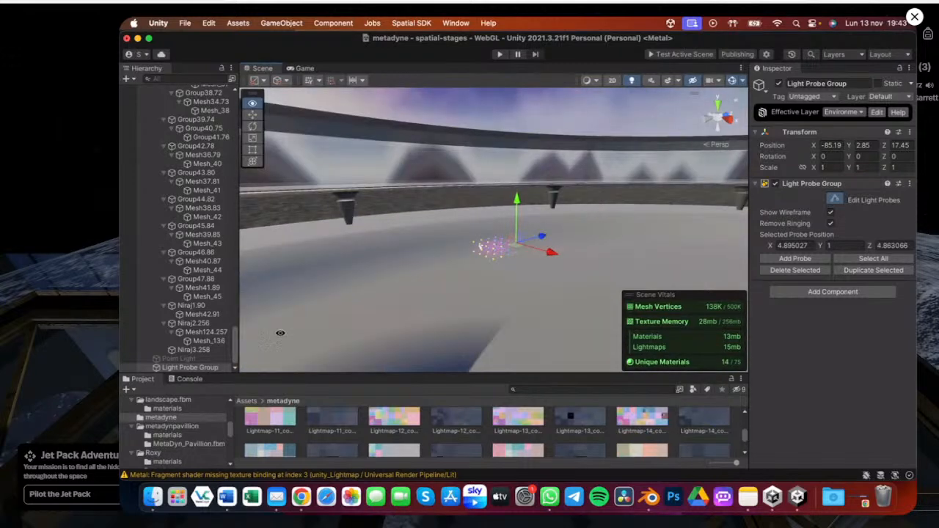
pyautogui.click(196, 368)
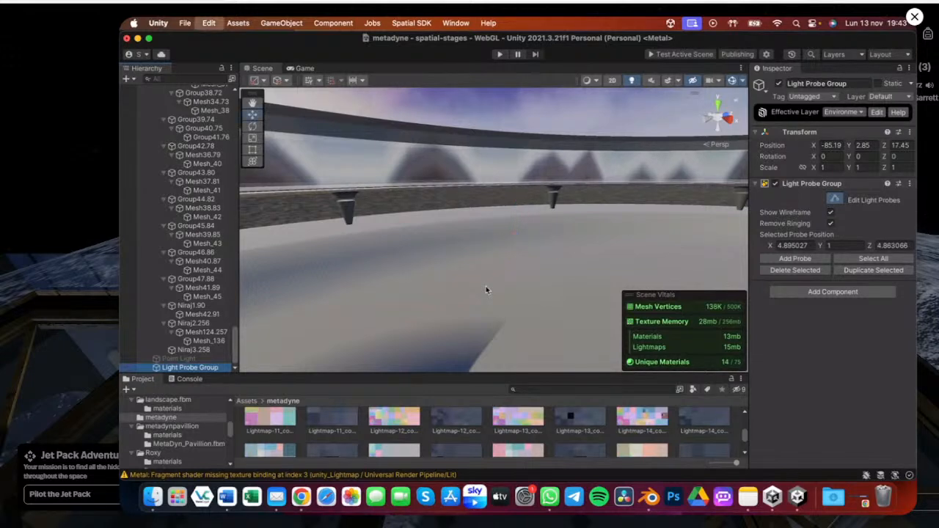
pyautogui.press('super+z')
pyautogui.press('super+z')
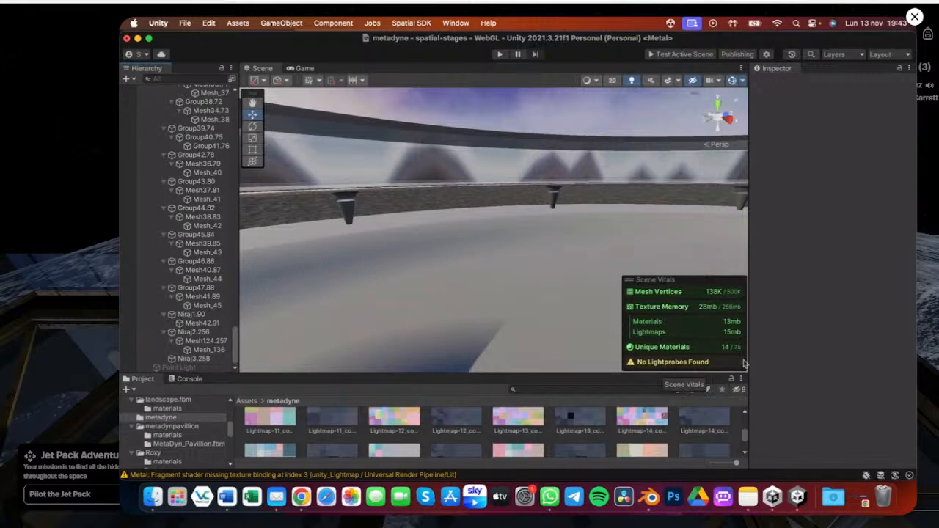
# Orbit and zoom around the scene to inspect the baked lighting on the landscape and pavilion
pyautogui.moveTo(391, 259)
pyautogui.mouseDown(button='right')
pyautogui.moveTo(428, 265)
pyautogui.moveTo(435, 245)
pyautogui.moveTo(450, 252)
pyautogui.moveTo(471, 225)
pyautogui.moveTo(359, 249)
pyautogui.moveTo(554, 237)
pyautogui.moveTo(444, 206)
pyautogui.moveTo(357, 236)
pyautogui.moveTo(400, 253)
pyautogui.mouseUp(button='right')
pyautogui.scroll(-3, 401, 254)
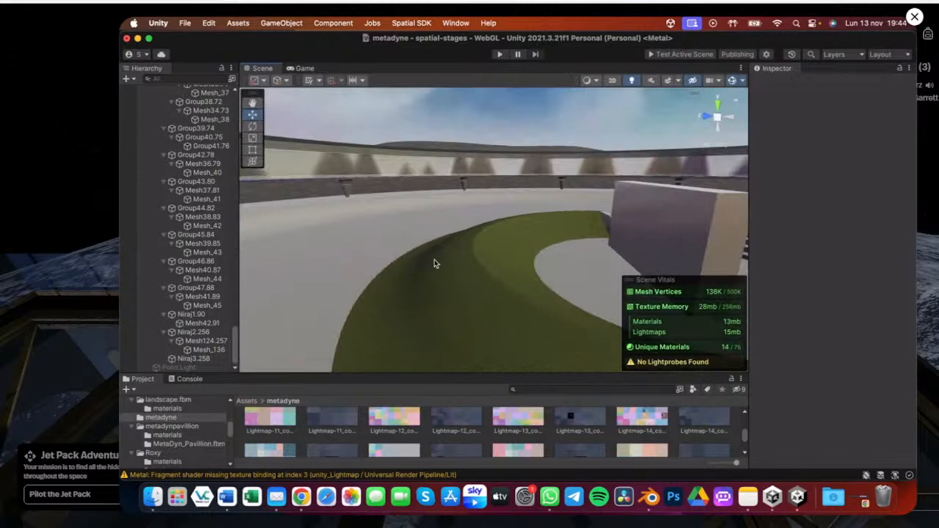
pyautogui.moveTo(434, 264)
pyautogui.mouseDown(button='right')
pyautogui.moveTo(421, 249)
pyautogui.moveTo(321, 247)
pyautogui.moveTo(387, 279)
pyautogui.moveTo(422, 268)
pyautogui.mouseUp(button='right')
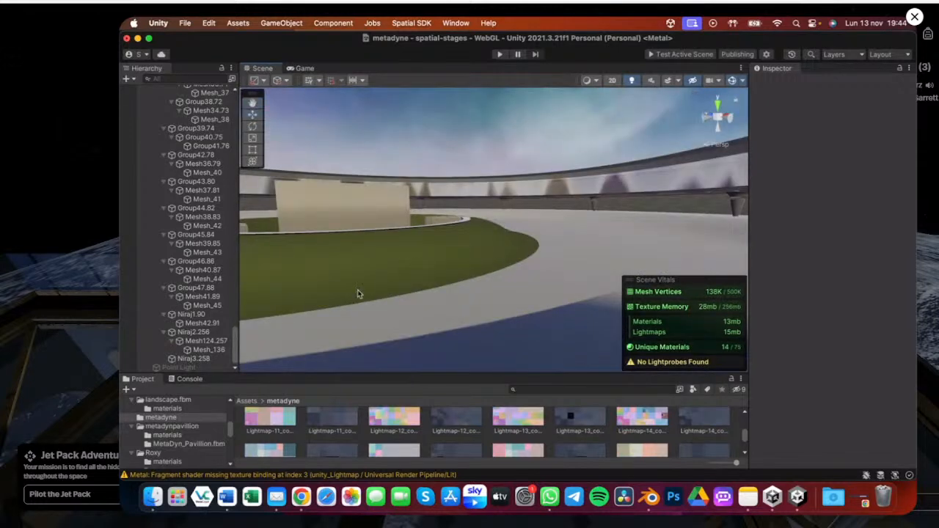
pyautogui.moveTo(358, 294); pyautogui.dragTo(664, 204, button='right')
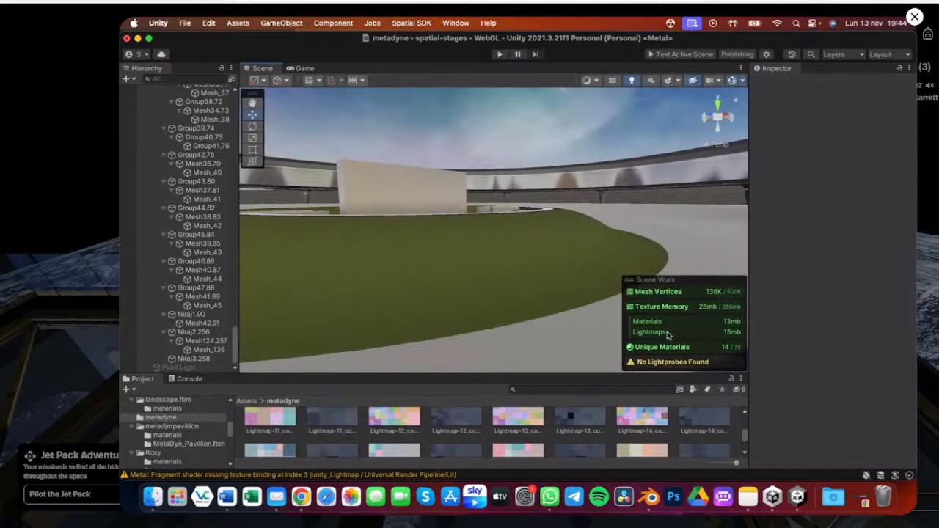
pyautogui.moveTo(533, 376); pyautogui.dragTo(534, 262)
pyautogui.scroll(-3, 536, 208)
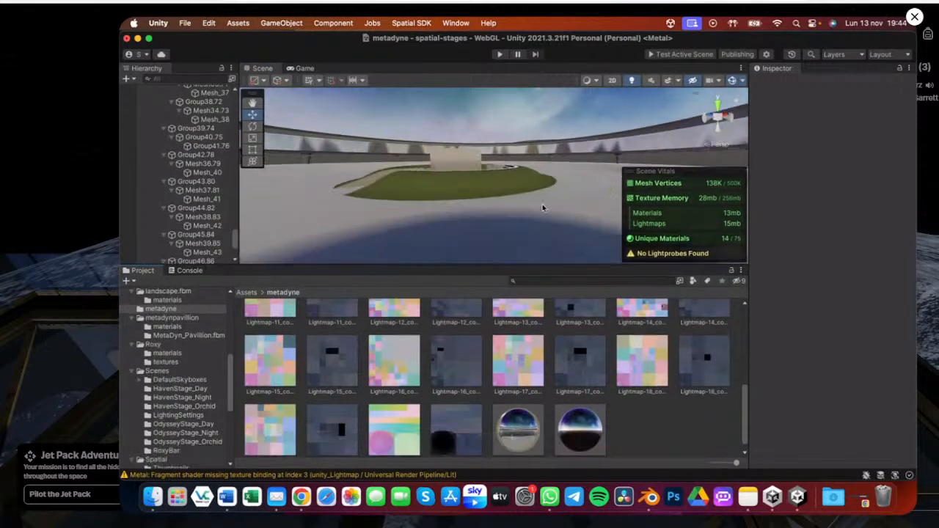
pyautogui.keyDown('alt'); pyautogui.moveTo(543, 207); pyautogui.dragTo(389, 234); pyautogui.keyUp('alt')
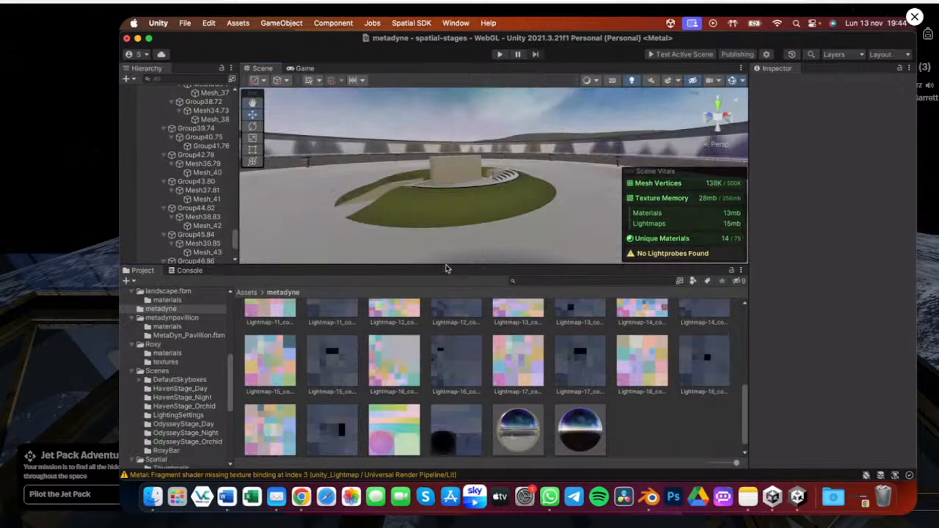
# Enlarge the project panel and browse the lightmap textures in the metadyne folder
pyautogui.moveTo(445, 269); pyautogui.dragTo(445, 321)
pyautogui.scroll(2, 440, 399)
pyautogui.scroll(2, 440, 399)
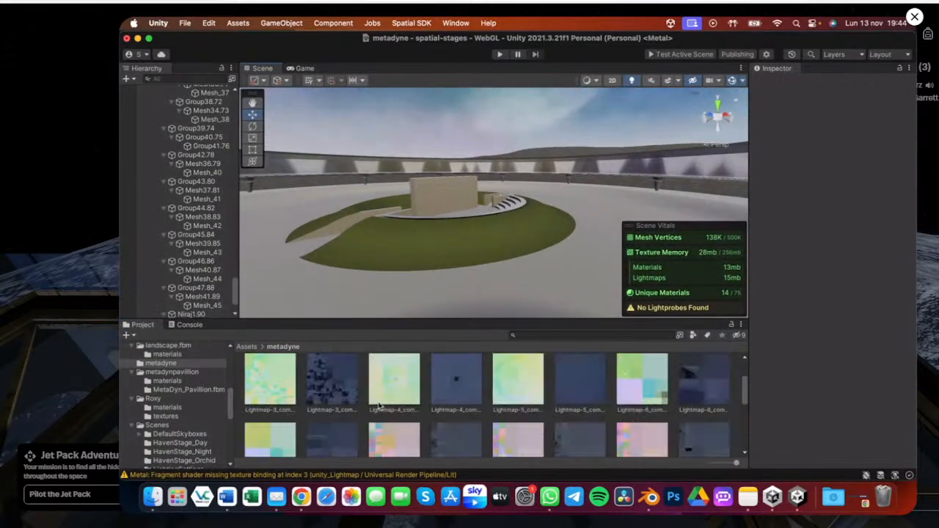
pyautogui.scroll(2, 389, 398)
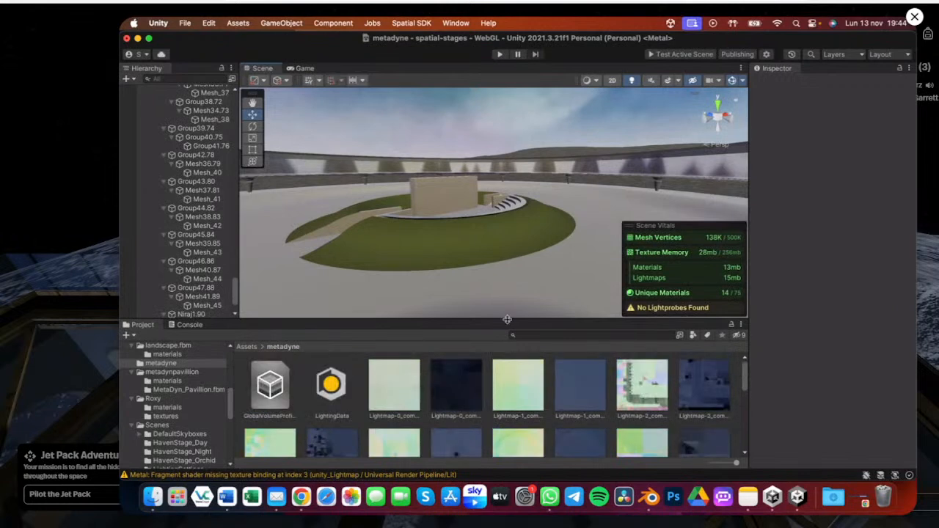
pyautogui.moveTo(507, 319); pyautogui.dragTo(507, 200)
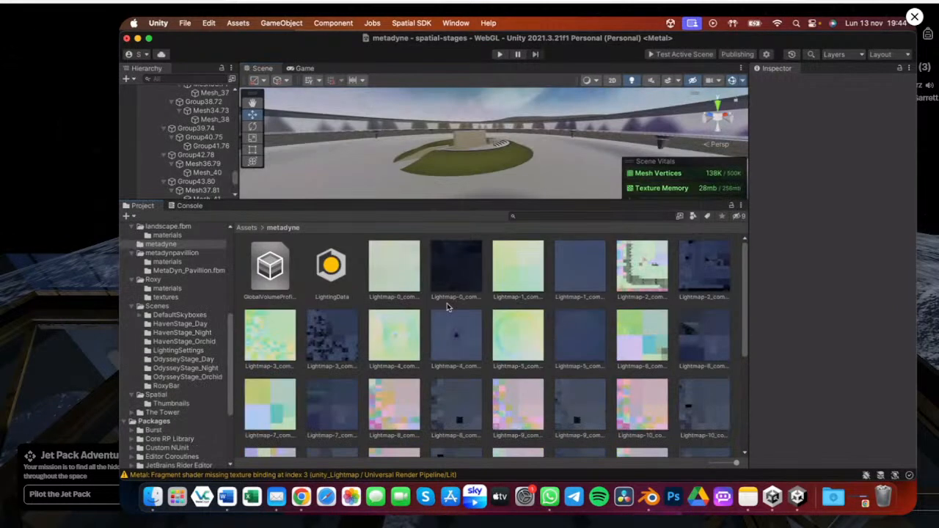
pyautogui.scroll(-3, 508, 335)
pyautogui.scroll(-2, 536, 349)
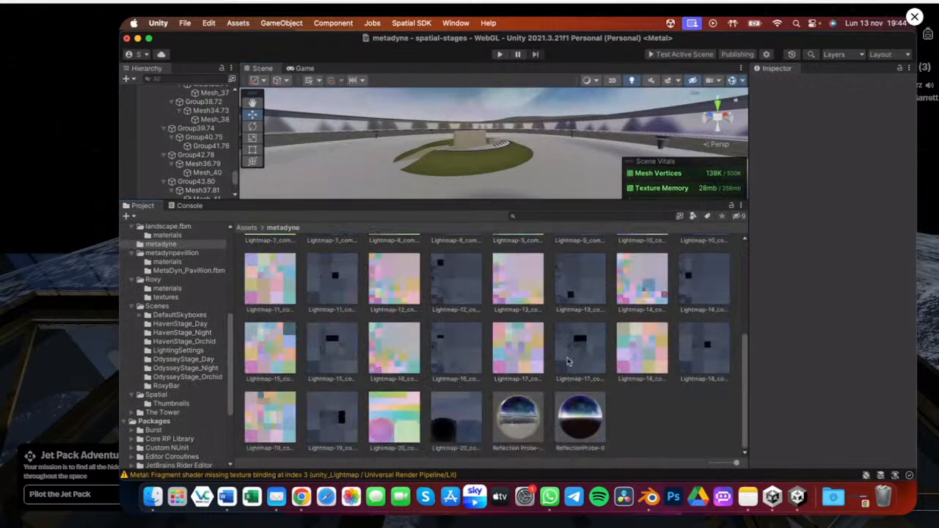
pyautogui.scroll(3, 513, 357)
pyautogui.scroll(2, 474, 354)
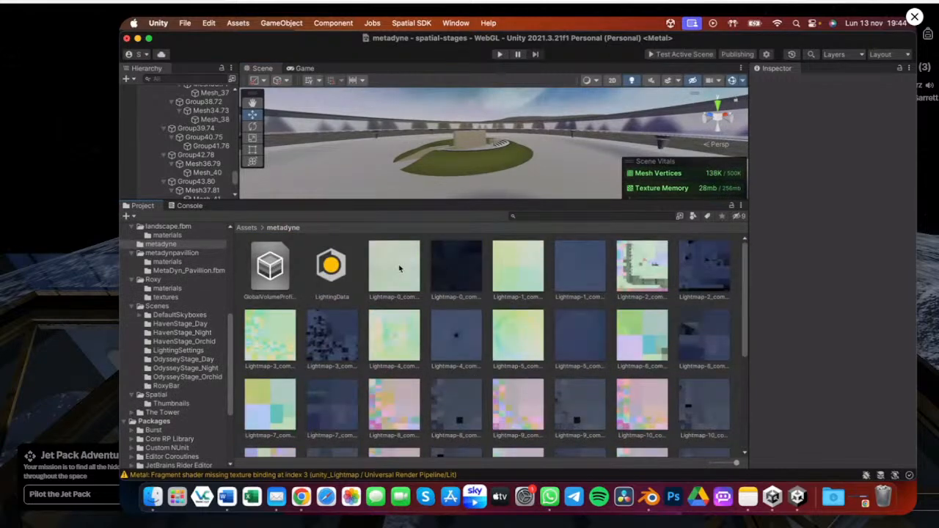
# Bring back the Lighting window and review the list of baked lightmaps
pyautogui.hotkey('ctrl', 'Up')
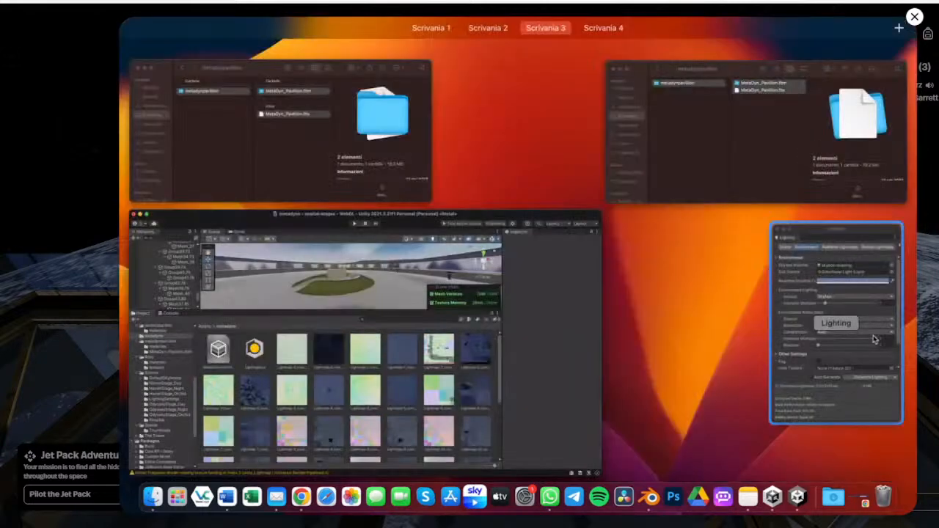
pyautogui.click(873, 339)
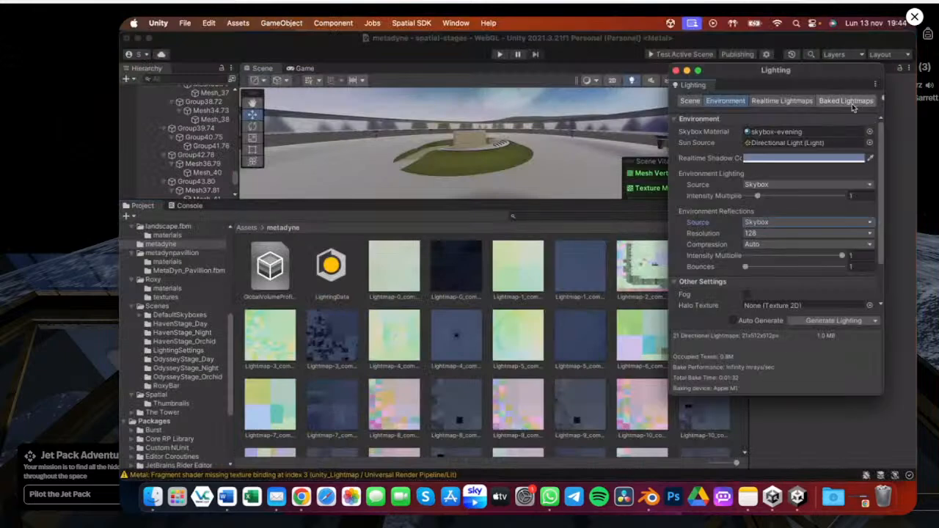
pyautogui.click(851, 102)
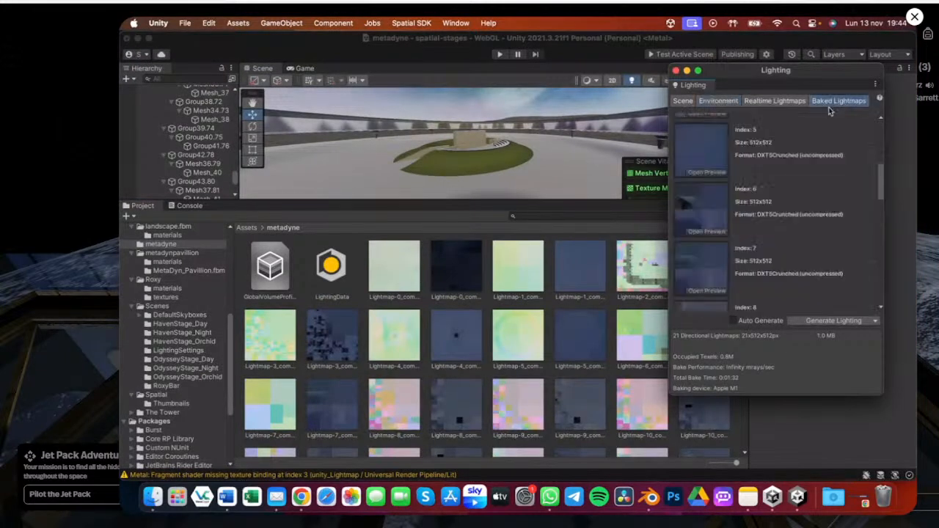
pyautogui.click(705, 156)
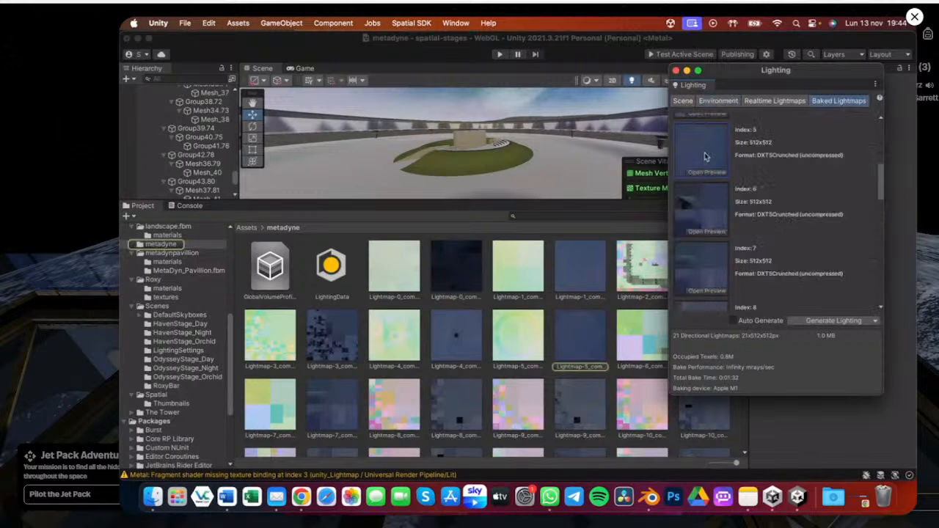
pyautogui.click(248, 228)
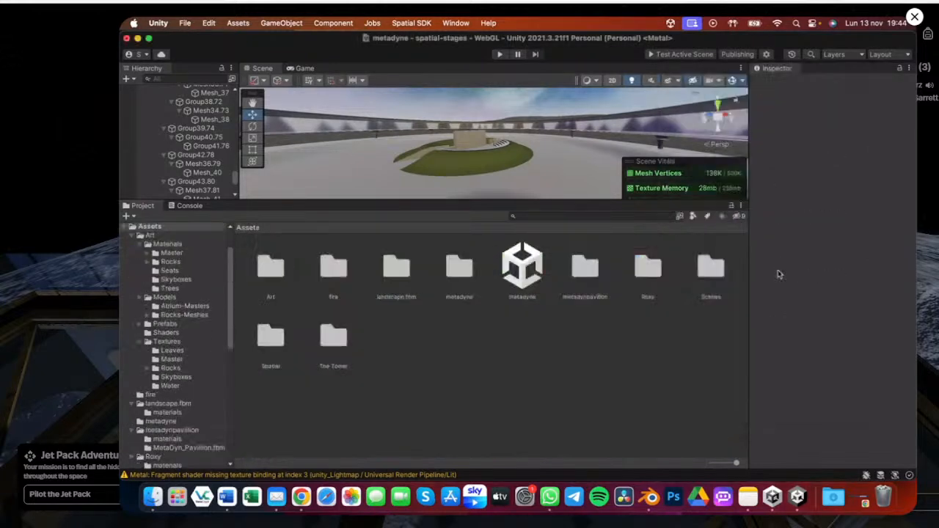
pyautogui.hotkey('ctrl', 'Up')
pyautogui.click(886, 289)
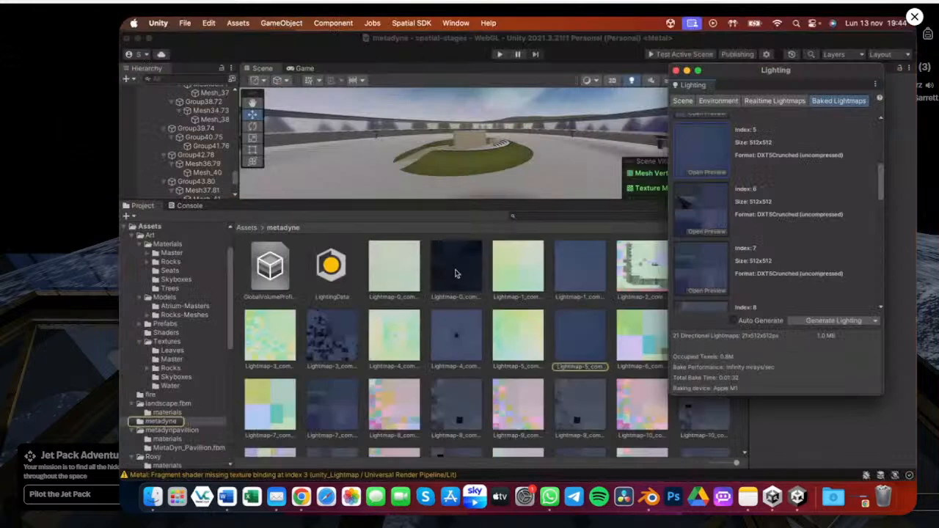
# Select Lightmap-0 and set its WebGL override format to RGBA Crunched DXT5|BC3
pyautogui.click(404, 272)
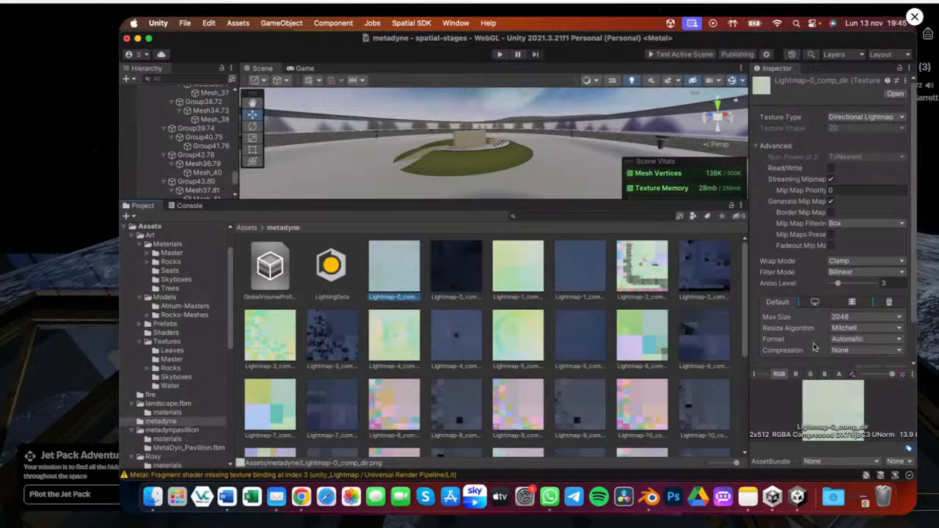
pyautogui.click(890, 302)
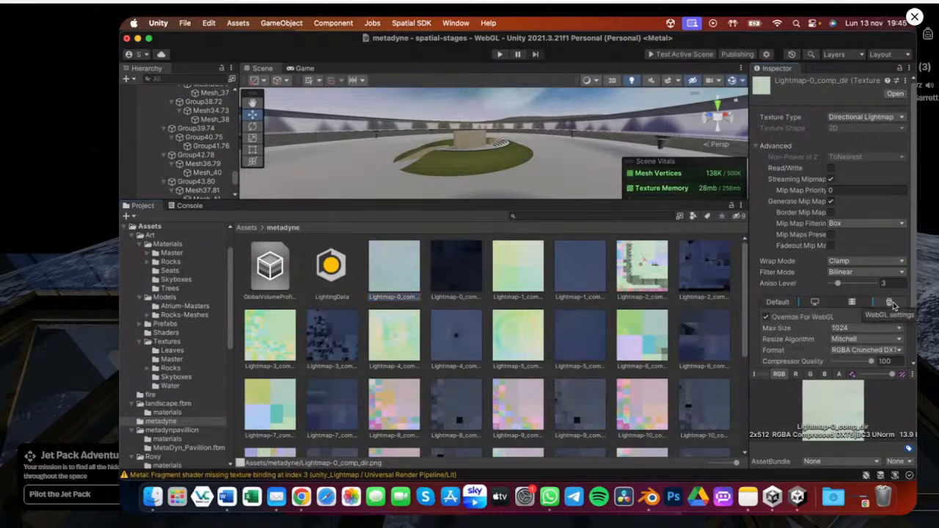
pyautogui.click(857, 351)
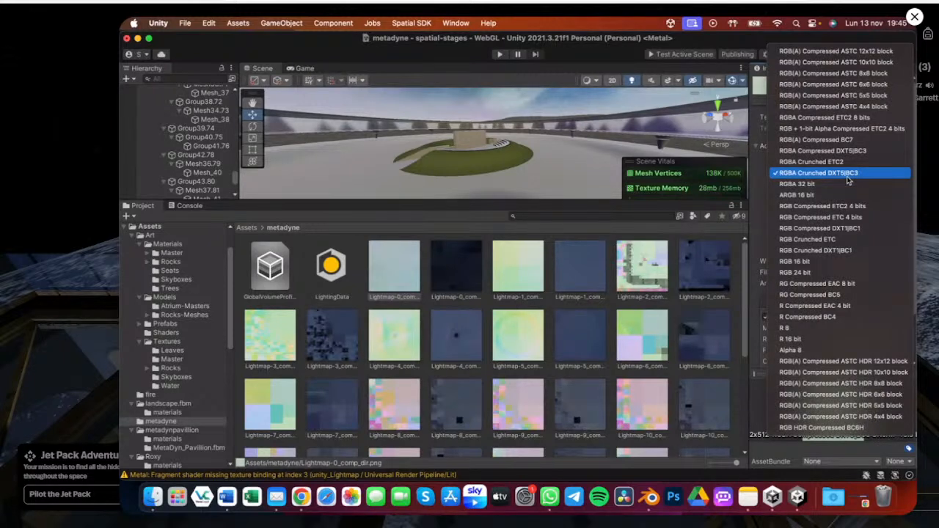
pyautogui.click(806, 177)
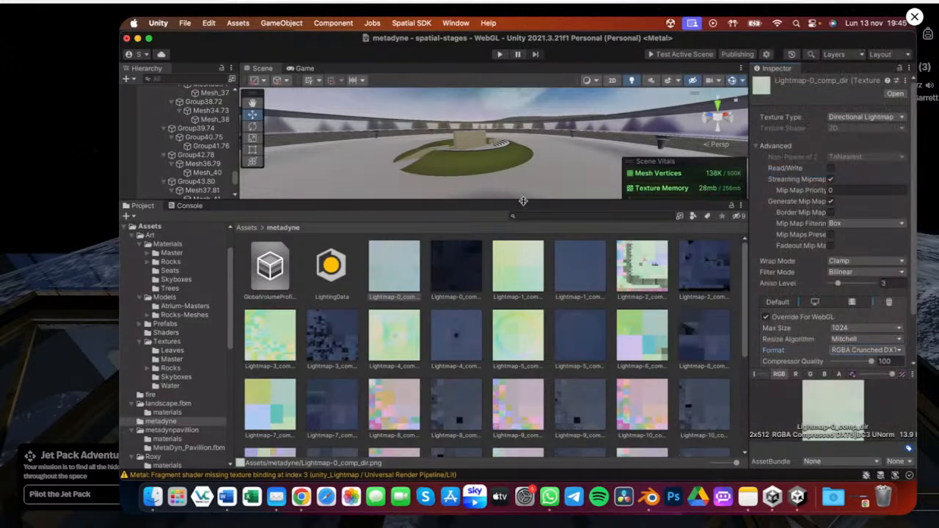
# Select all textures in the metadyne folder and apply the RGBA 32 bit format for WebGL
pyautogui.moveTo(523, 201); pyautogui.dragTo(518, 271)
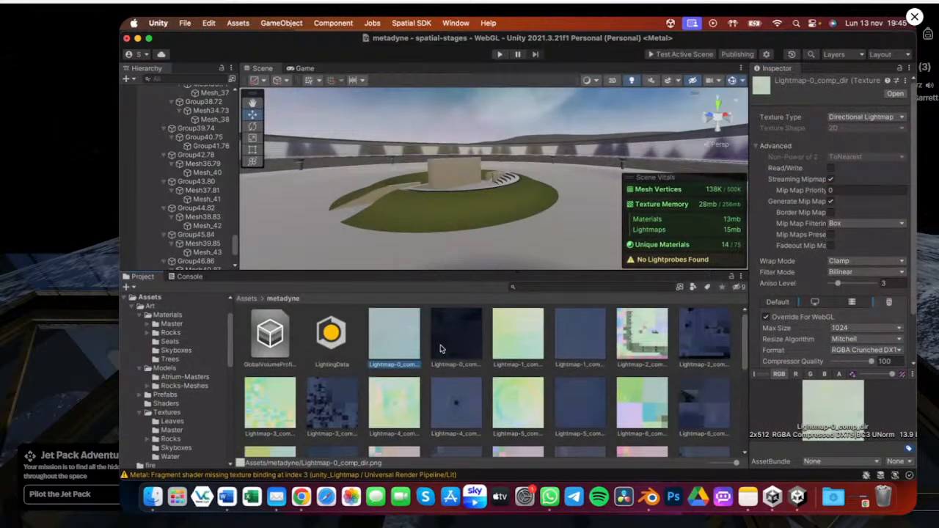
pyautogui.scroll(-5, 499, 367)
pyautogui.scroll(-2, 565, 388)
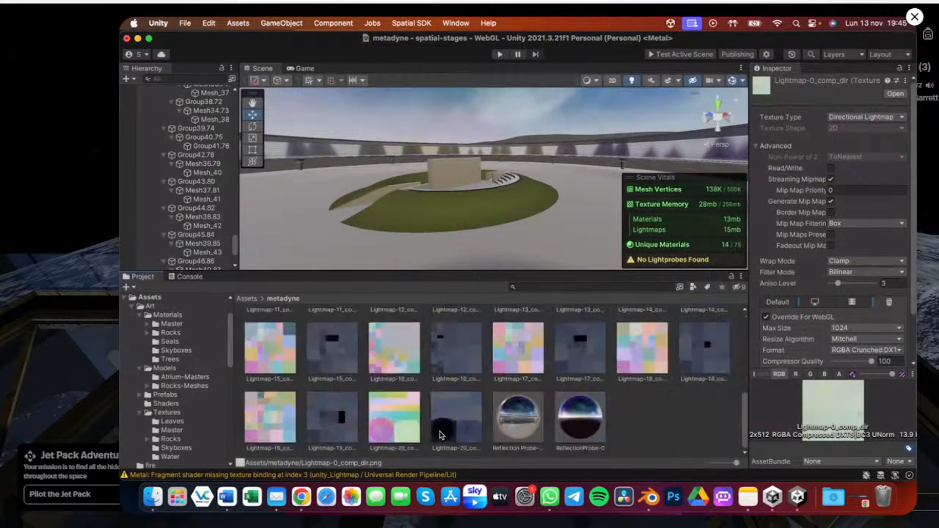
pyautogui.press('super+a')
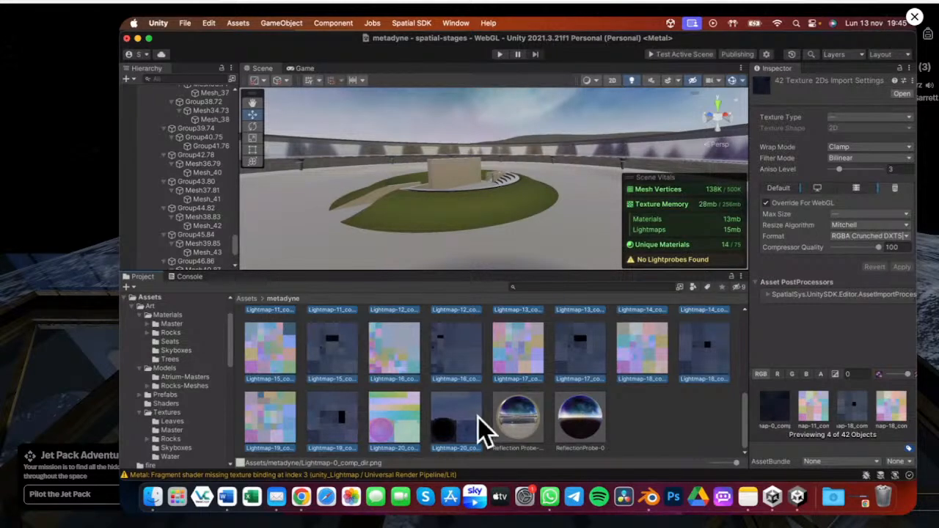
pyautogui.click(858, 237)
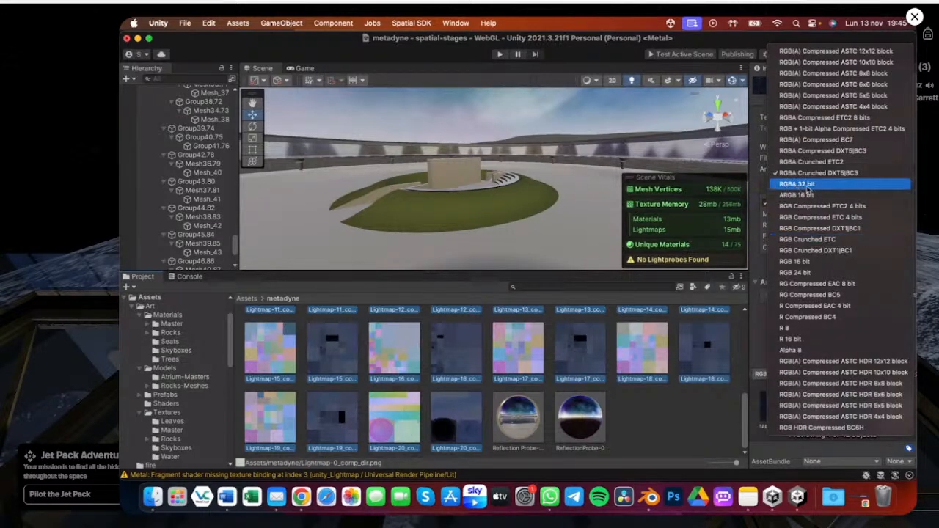
pyautogui.click(809, 187)
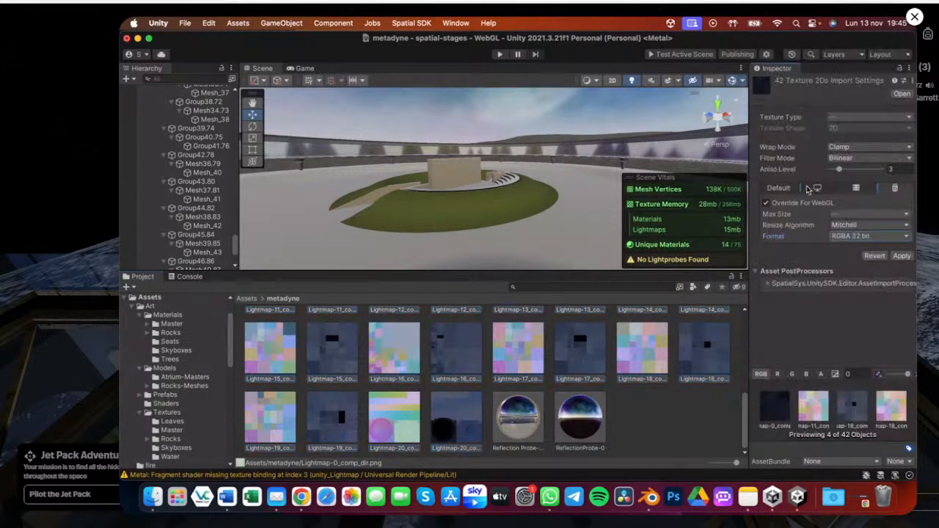
pyautogui.click(901, 256)
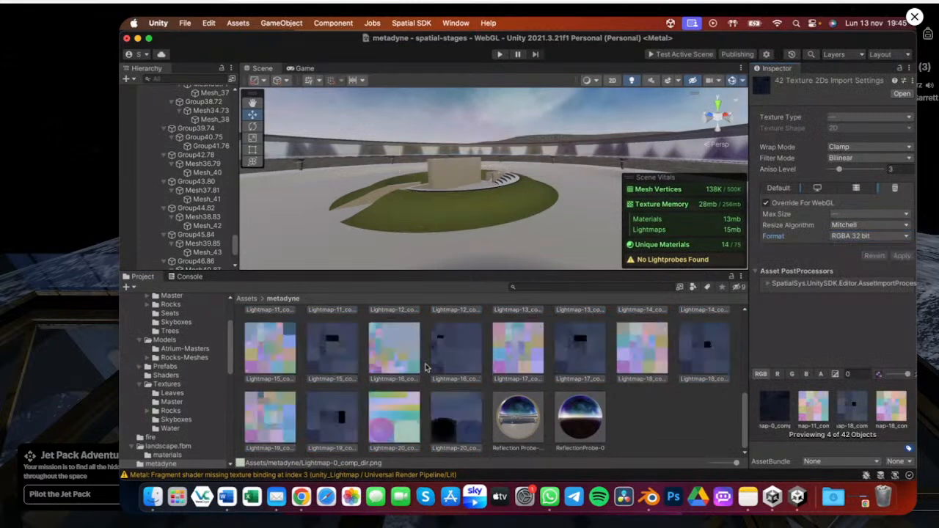
# Set the WebGL format of all selected textures to RGBA Crunched DXT5|BC3 and apply it
pyautogui.keyDown('alt'); pyautogui.moveTo(338, 160); pyautogui.dragTo(663, 194); pyautogui.keyUp('alt')
pyautogui.click(871, 236)
pyautogui.click(912, 278)
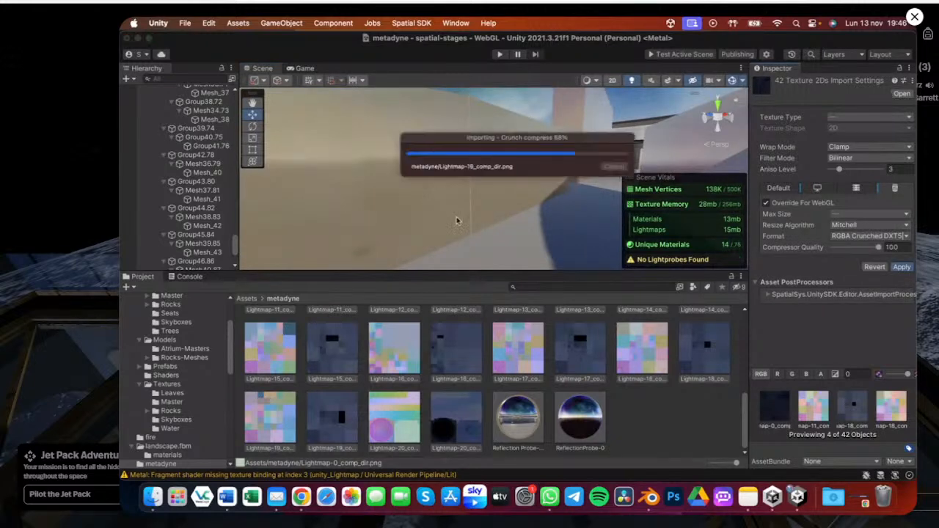
pyautogui.moveTo(457, 220); pyautogui.dragTo(492, 176, button='right')
pyautogui.press('w')
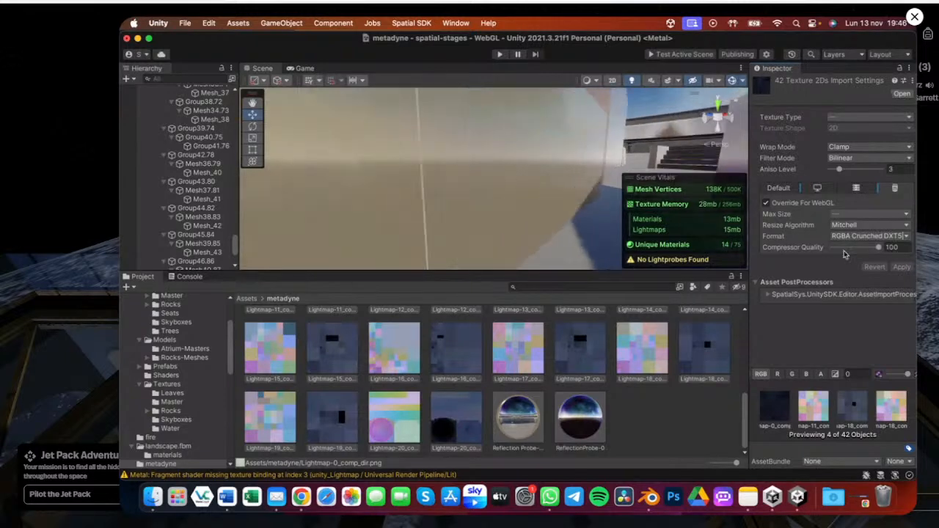
# Set the selected textures' WebGL format to RGBA 32 bit and apply it
pyautogui.click(868, 236)
pyautogui.click(797, 184)
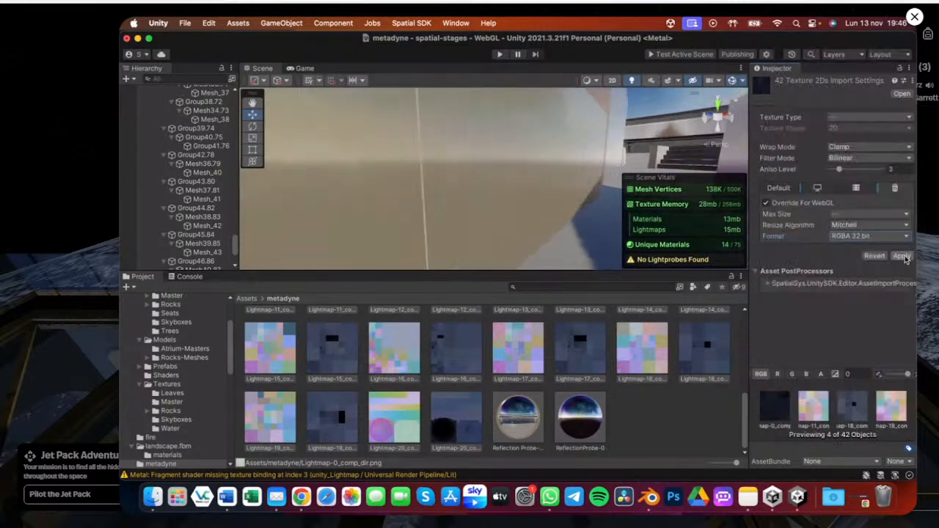
pyautogui.click(902, 256)
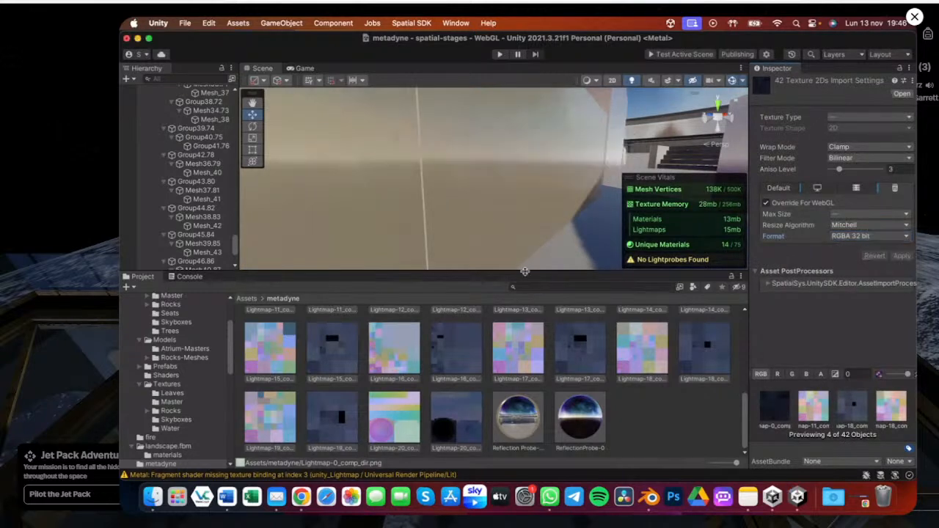
# Enlarge the Scene view and refresh the Scene Vitals overlay to check texture and lightmap memory
pyautogui.moveTo(524, 272); pyautogui.dragTo(524, 362)
pyautogui.scroll(-5, 524, 235)
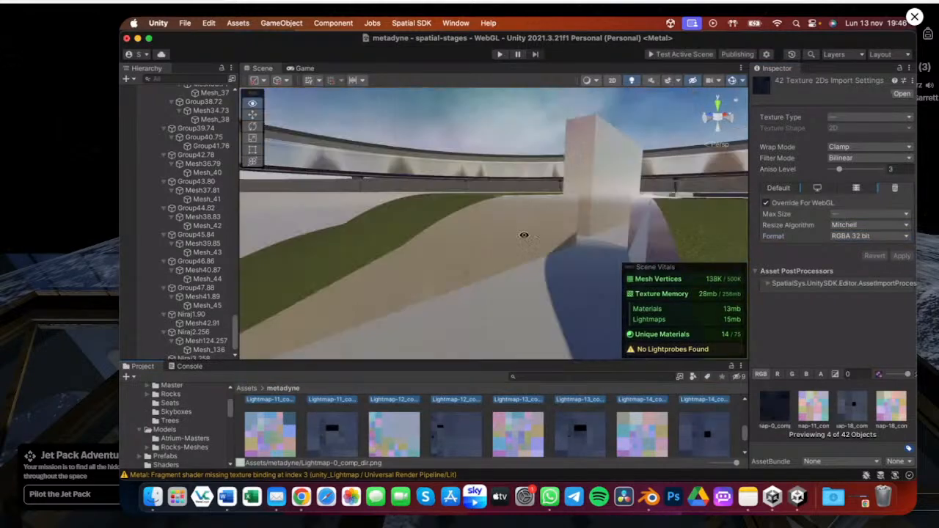
pyautogui.moveTo(524, 235); pyautogui.dragTo(542, 271, button='right')
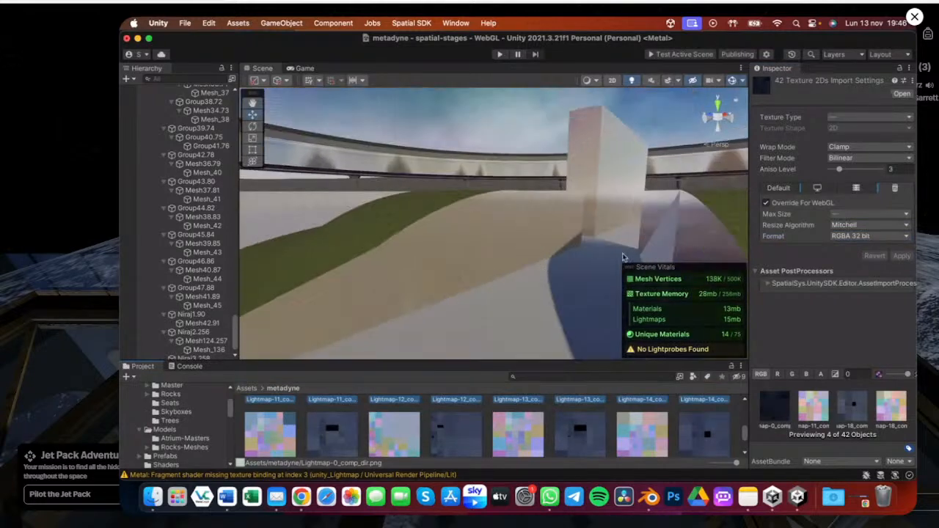
pyautogui.rightClick(637, 279)
pyautogui.click(646, 294)
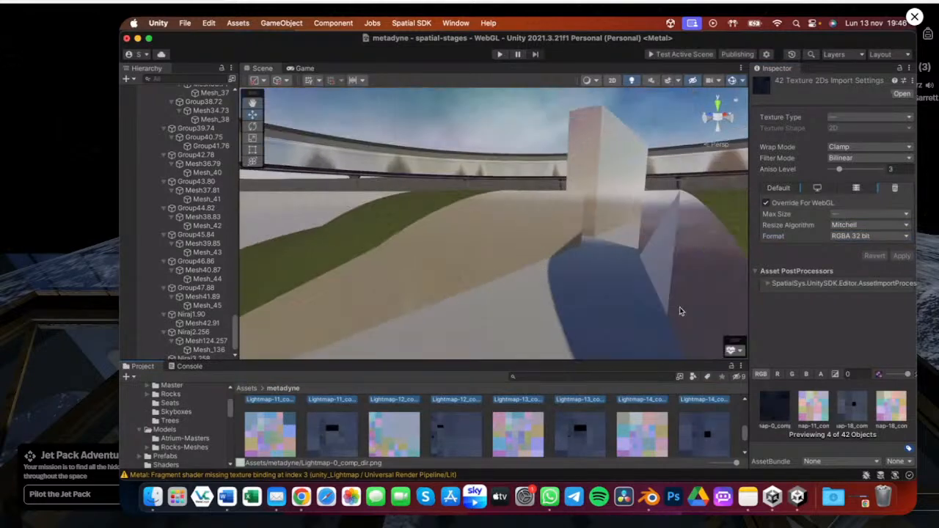
pyautogui.rightClick(735, 344)
pyautogui.click(760, 366)
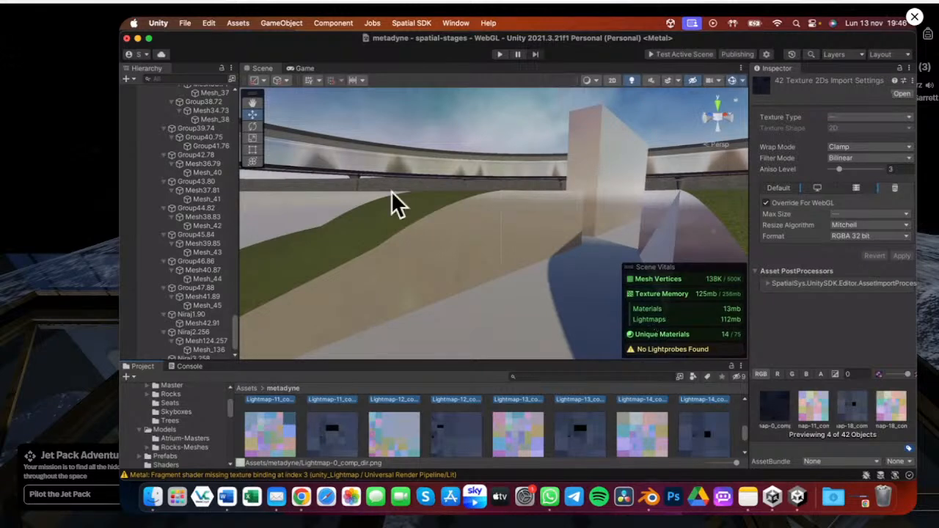
pyautogui.moveTo(472, 233); pyautogui.dragTo(461, 263, button='right')
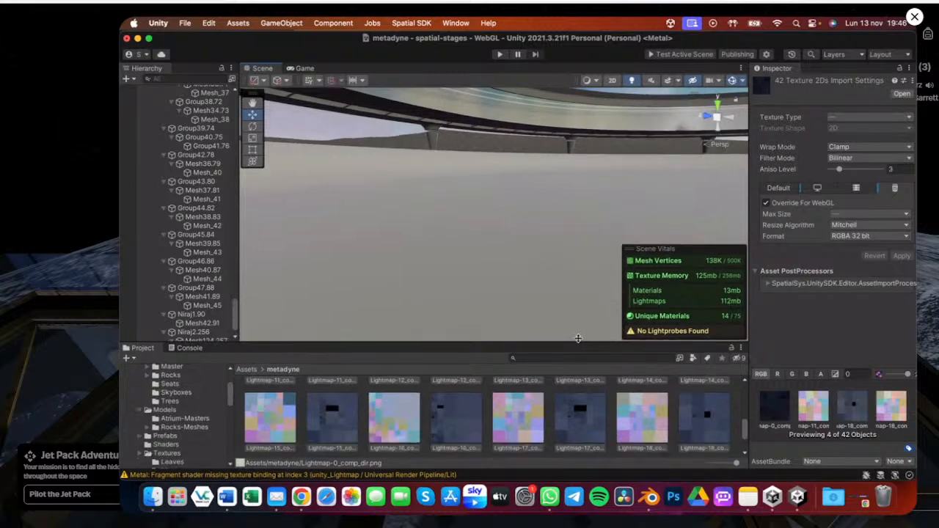
pyautogui.moveTo(579, 339); pyautogui.dragTo(638, 306)
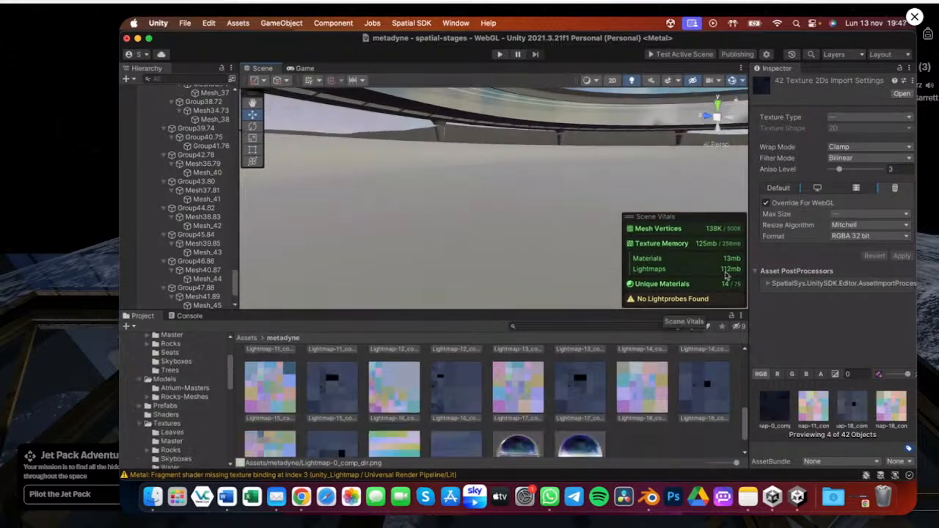
# Set the selected textures' WebGL format back to RGBA Crunched DXT5|BC3 and apply it
pyautogui.click(852, 237)
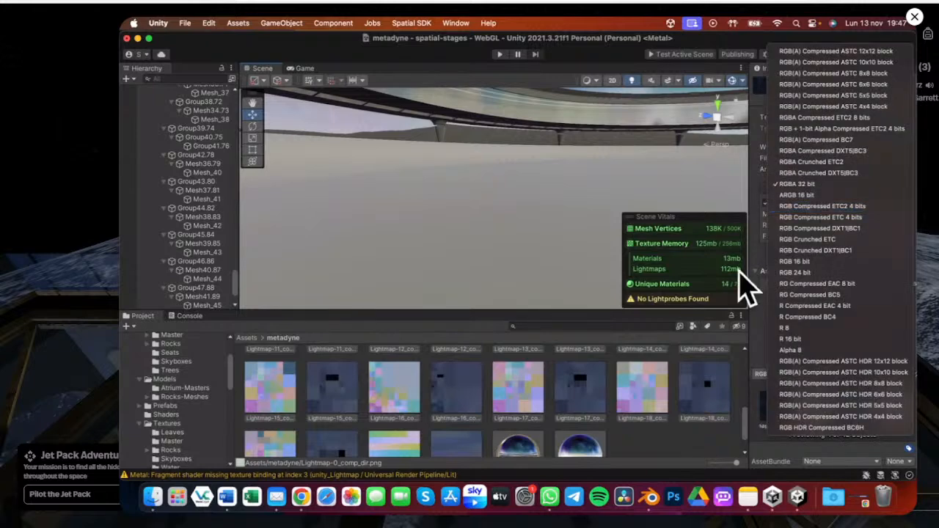
pyautogui.click(629, 241)
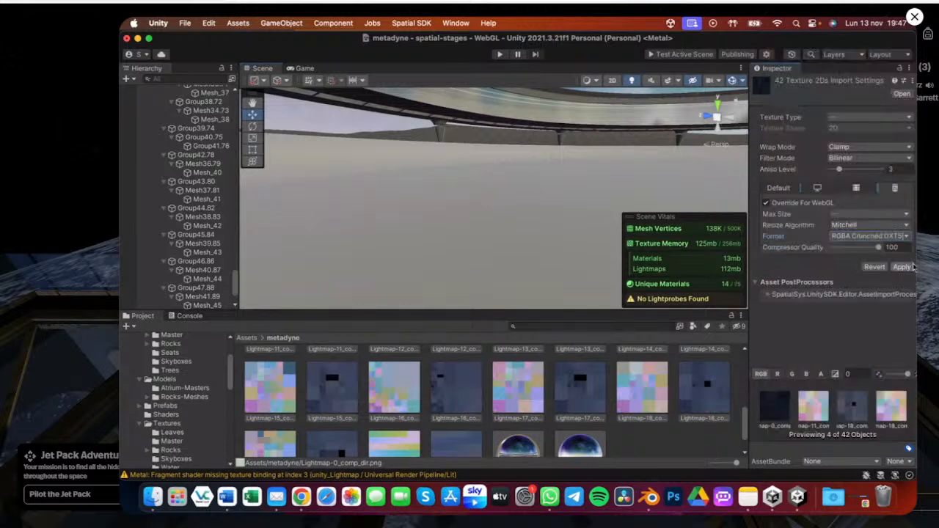
pyautogui.click(903, 267)
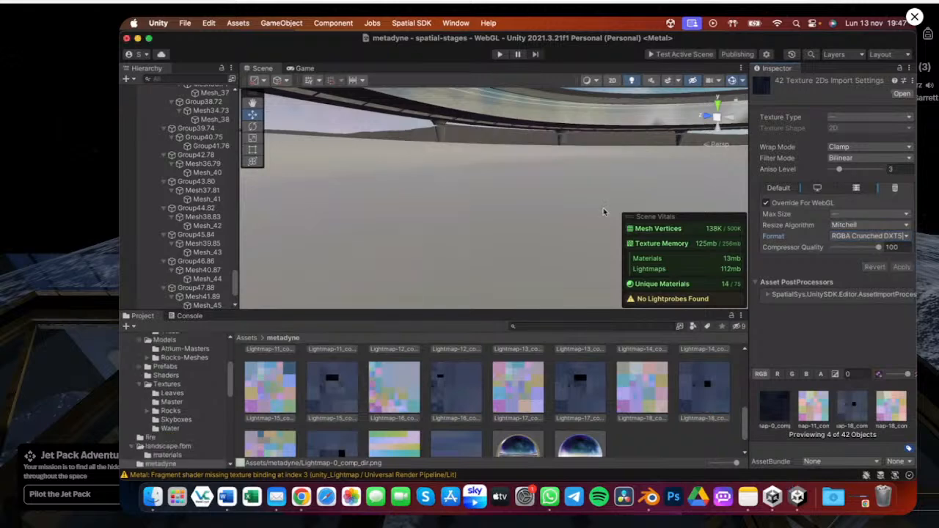
# Return to the Lighting window's Scene settings and set Max Lightmap Size to 2048
pyautogui.hotkey('ctrl', 'Up')
pyautogui.click(852, 340)
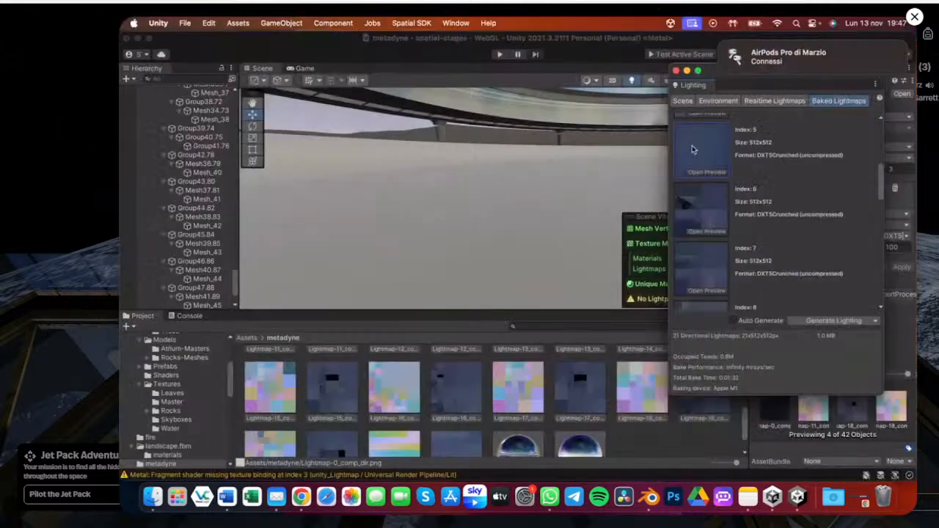
pyautogui.click(687, 101)
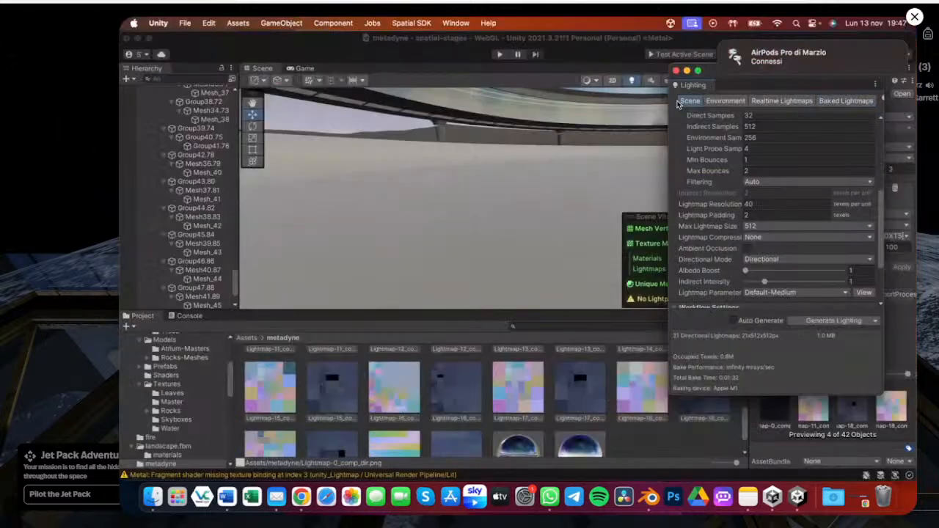
pyautogui.click(748, 227)
pyautogui.click(764, 252)
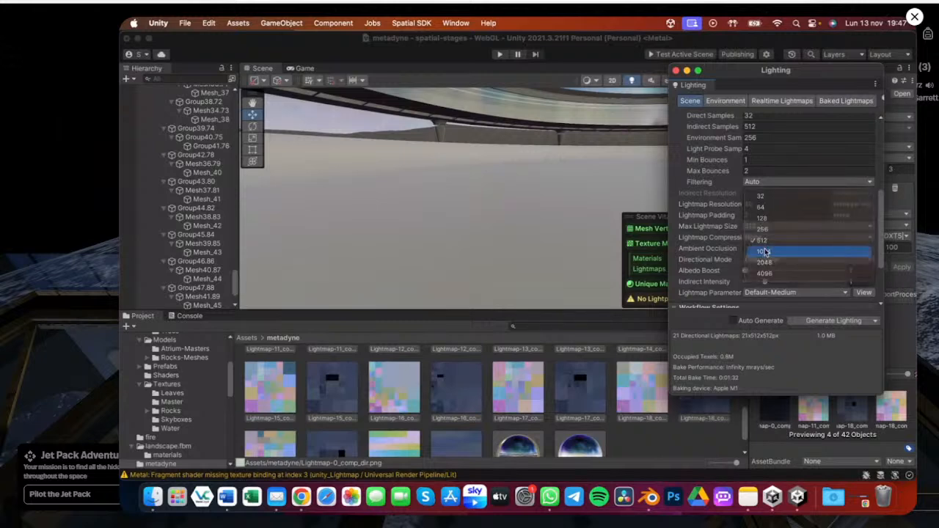
pyautogui.click(761, 228)
pyautogui.click(766, 253)
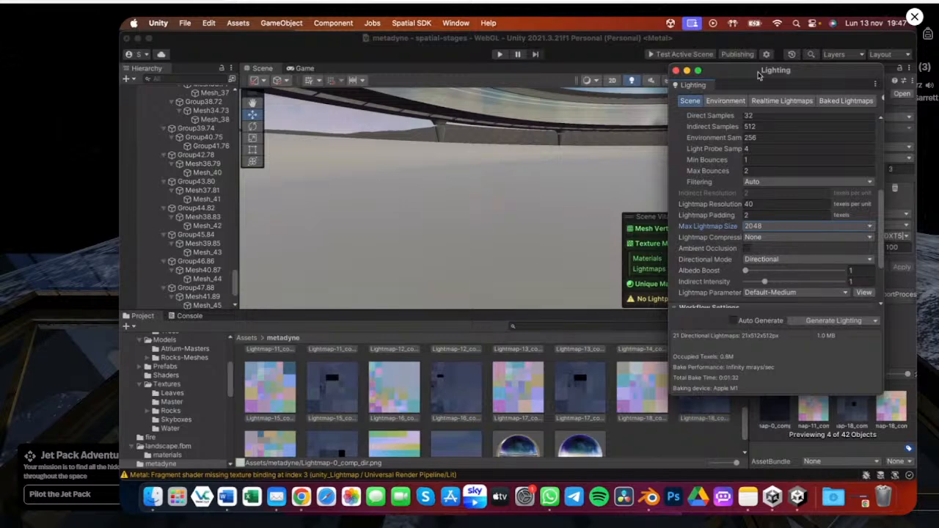
# Refresh the Scene Vitals overlay and orbit around the pavilion to inspect memory use and lighting
pyautogui.moveTo(760, 75); pyautogui.dragTo(442, 90)
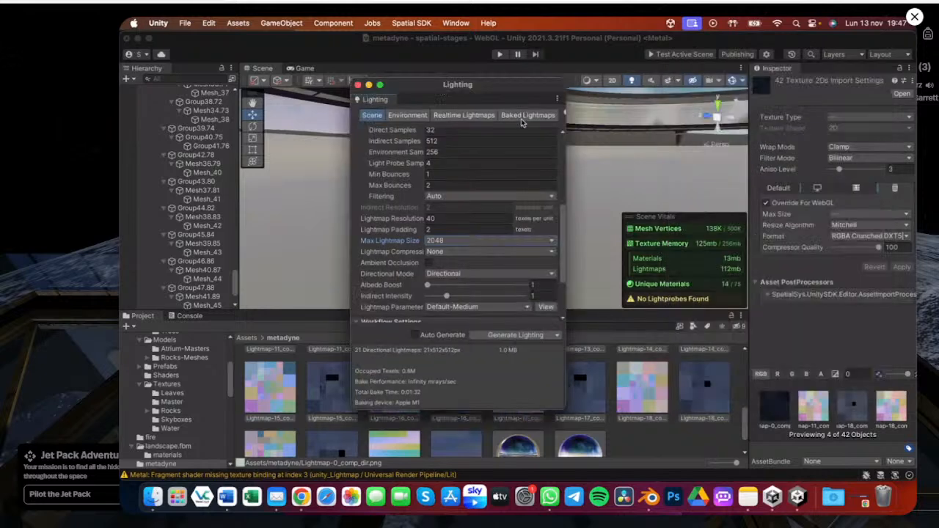
pyautogui.rightClick(632, 218)
pyautogui.click(646, 242)
pyautogui.click(609, 169)
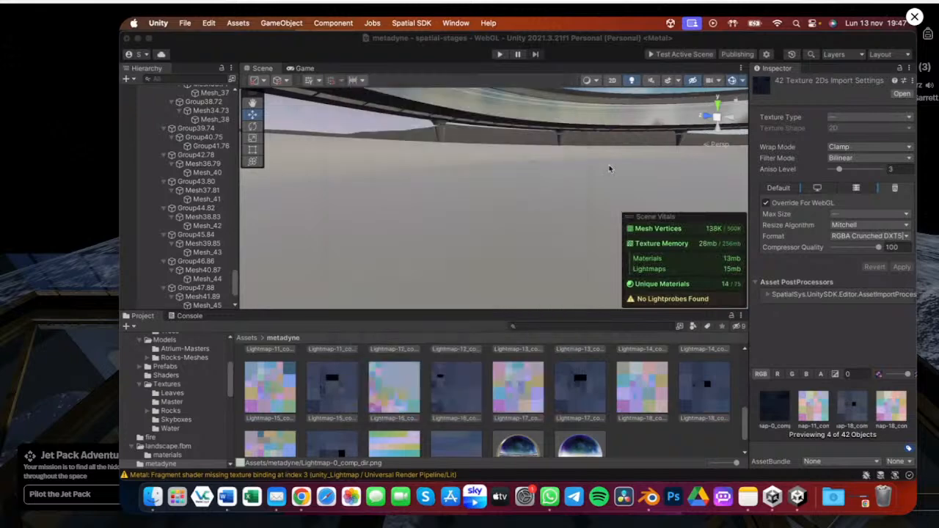
pyautogui.click(470, 197)
pyautogui.keyDown('alt'); pyautogui.moveTo(471, 196); pyautogui.dragTo(436, 191); pyautogui.keyUp('alt')
pyautogui.click(468, 141)
pyautogui.keyDown('alt'); pyautogui.moveTo(473, 146); pyautogui.dragTo(512, 209); pyautogui.keyUp('alt')
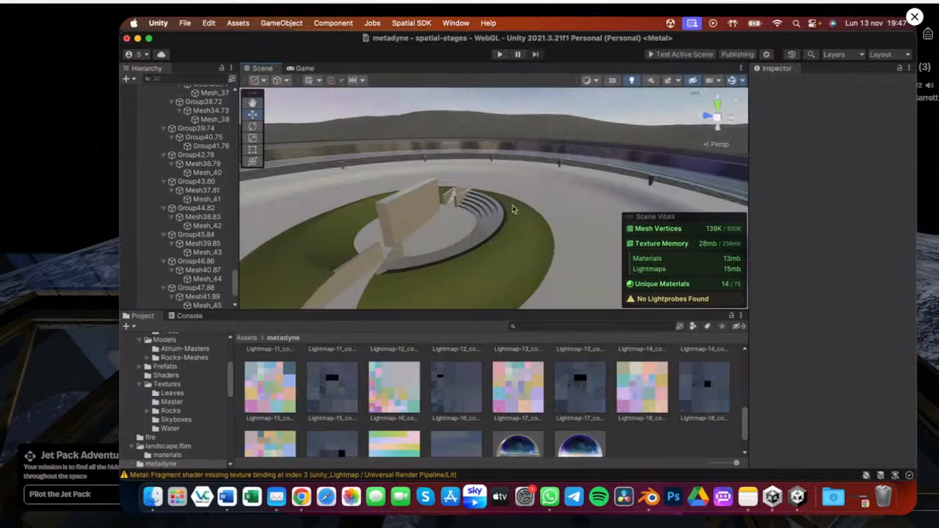
pyautogui.hotkey('ctrl', 'Right')
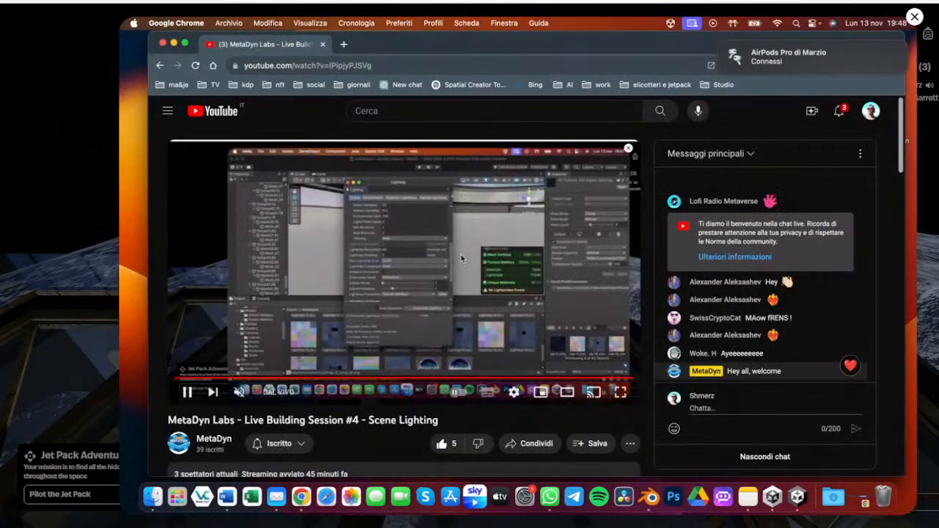
pyautogui.hotkey('ctrl', 'Left')
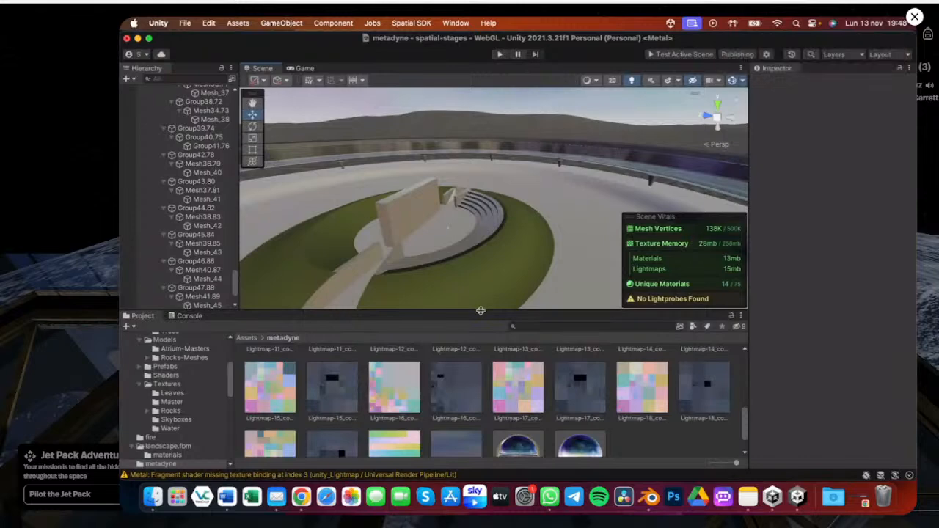
# Open the Spatial Portal project configuration and expand the Default World list
pyautogui.moveTo(480, 310); pyautogui.dragTo(481, 366)
pyautogui.keyDown('alt'); pyautogui.moveTo(372, 271); pyautogui.dragTo(772, 59); pyautogui.keyUp('alt')
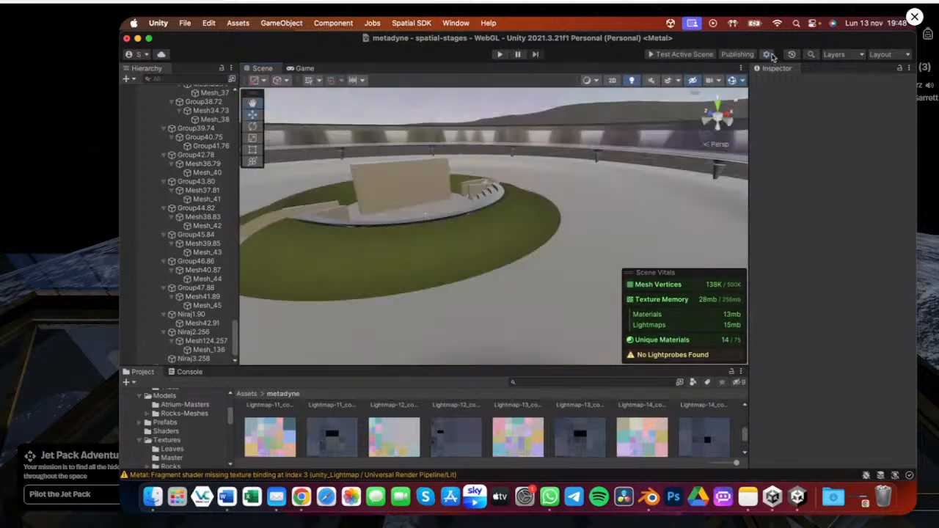
pyautogui.click(767, 55)
pyautogui.click(622, 206)
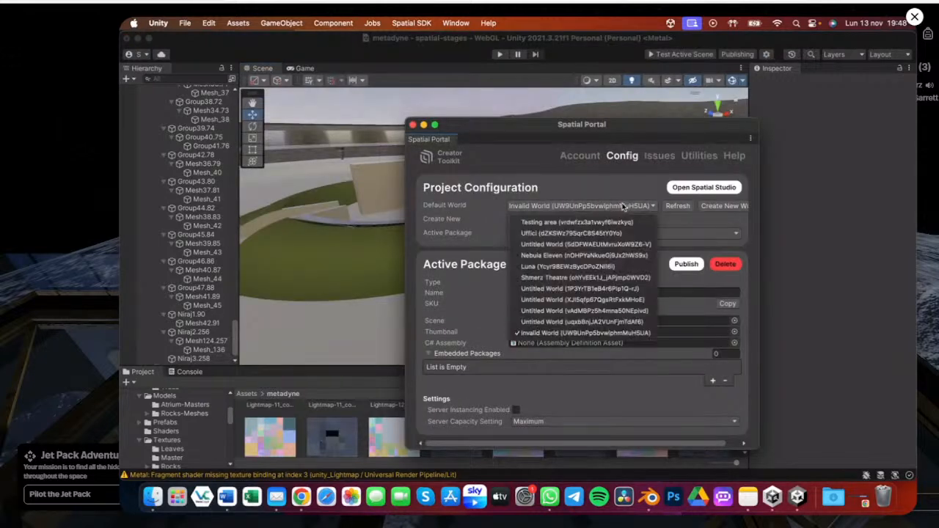
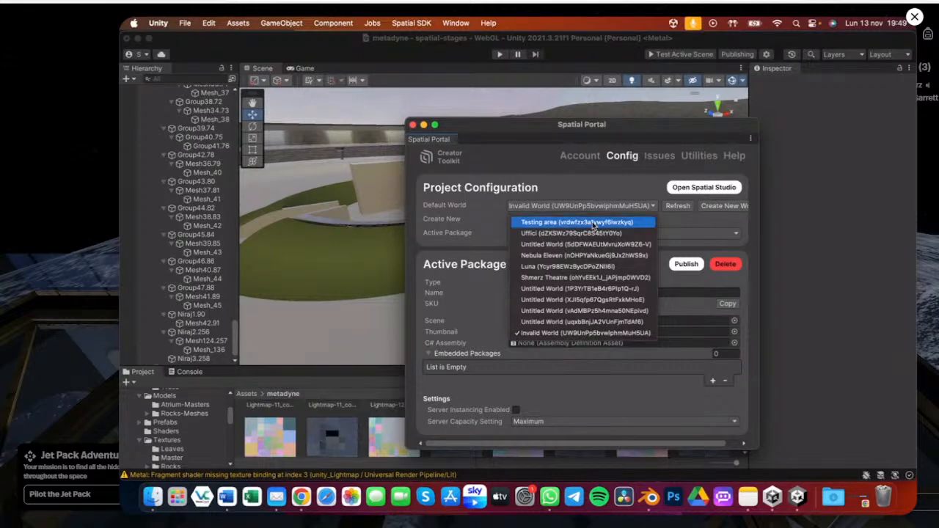
# Set the Default World to the Testing area world
pyautogui.click(594, 223)
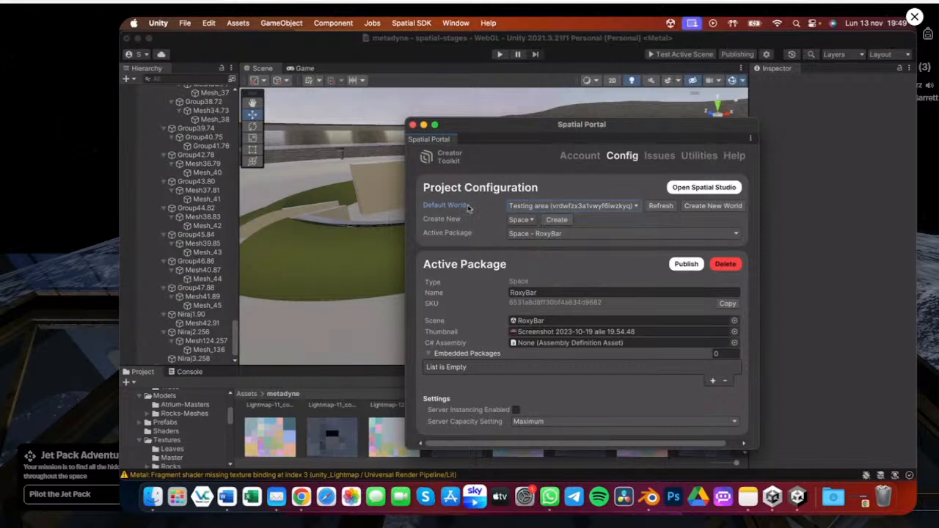
pyautogui.click(524, 208)
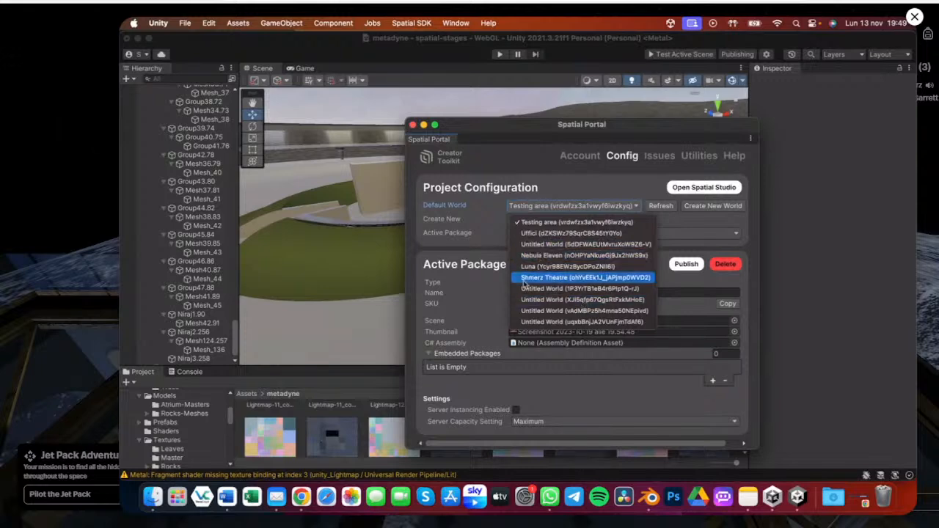
pyautogui.click(525, 205)
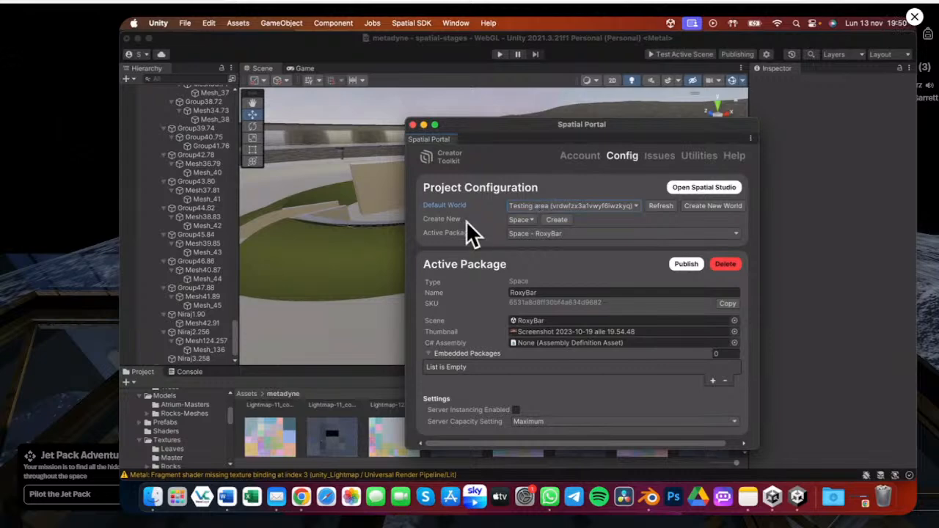
# Create a new package of type Space
pyautogui.click(522, 220)
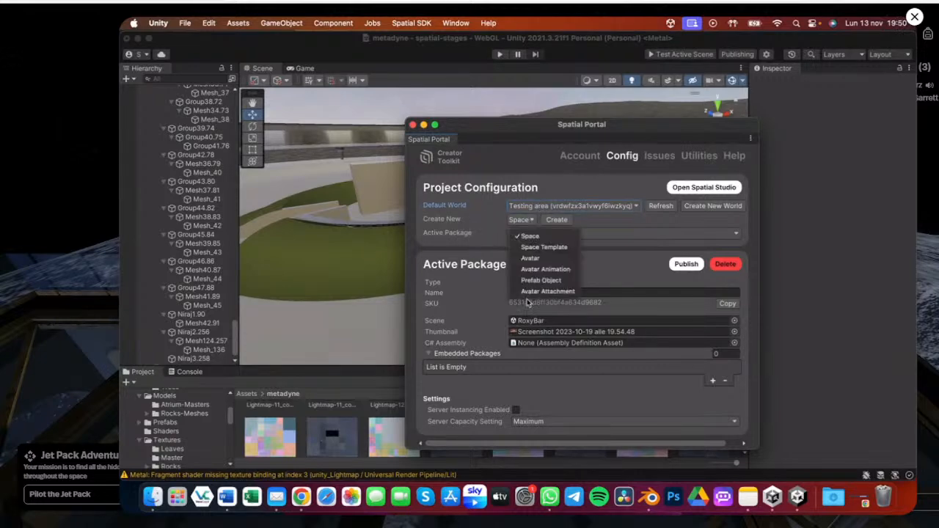
pyautogui.click(540, 237)
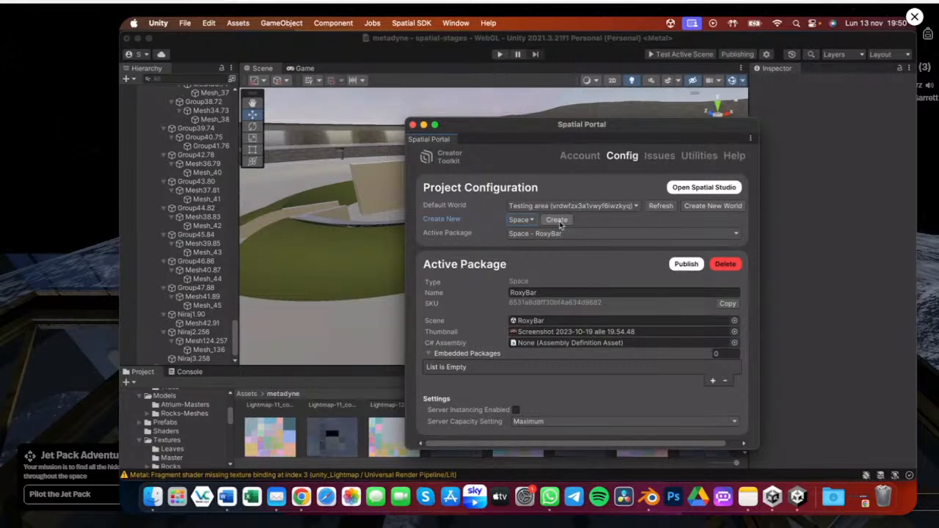
pyautogui.click(557, 220)
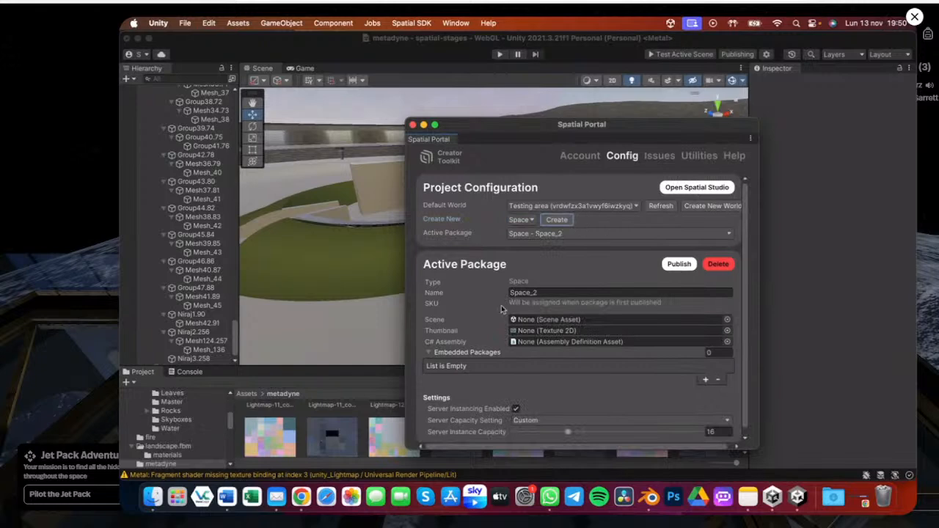
# Name the new Space package MatedynePavillion
pyautogui.click(546, 293)
pyautogui.write('Matedyne')
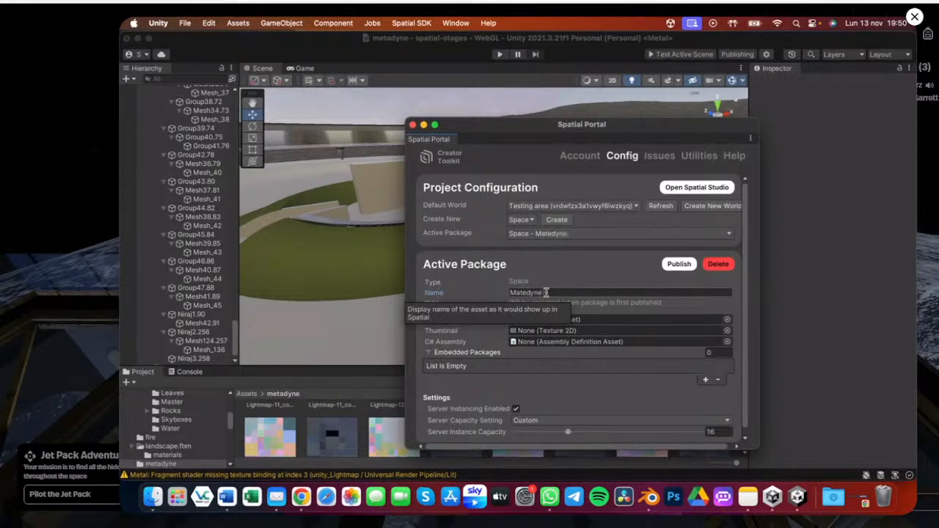
pyautogui.write('Pavili')
pyautogui.write('ion')
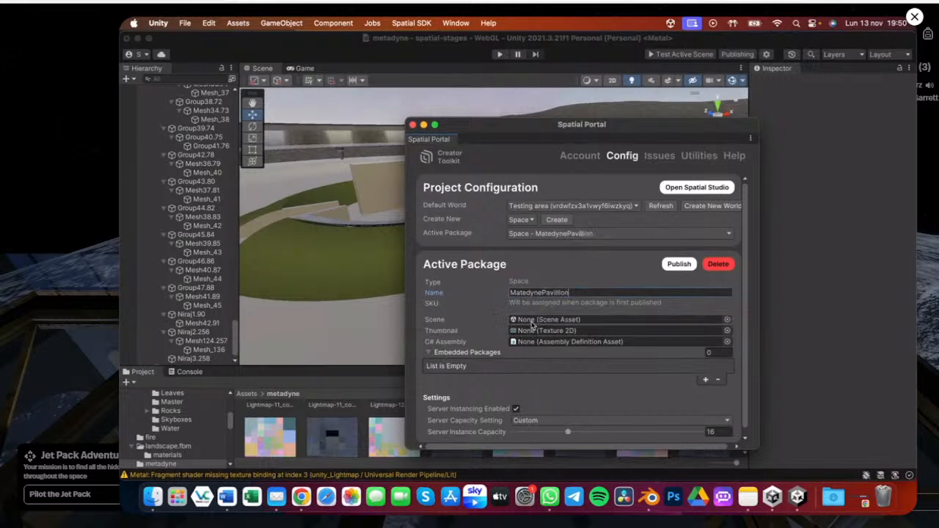
# Search for and assign the metadyne scene as the package's scene
pyautogui.scroll(15, 180, 151)
pyautogui.scroll(15, 184, 139)
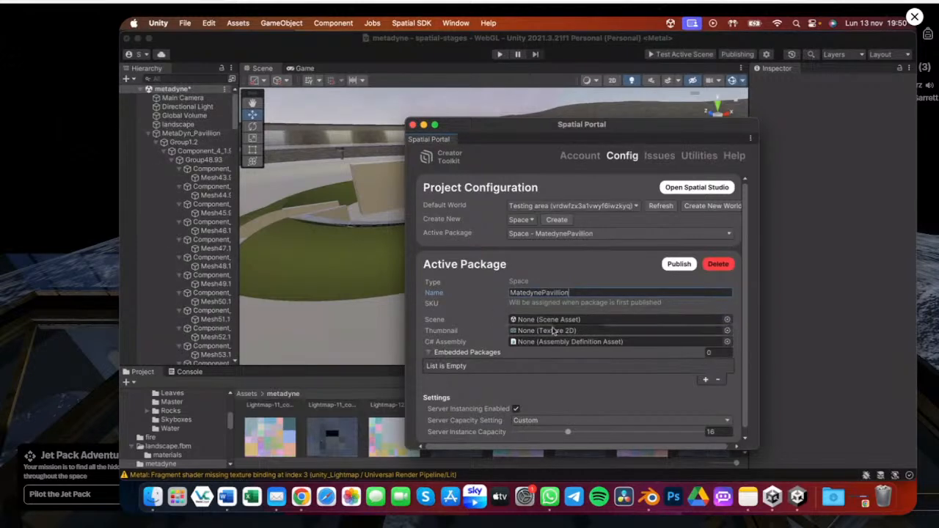
pyautogui.click(728, 319)
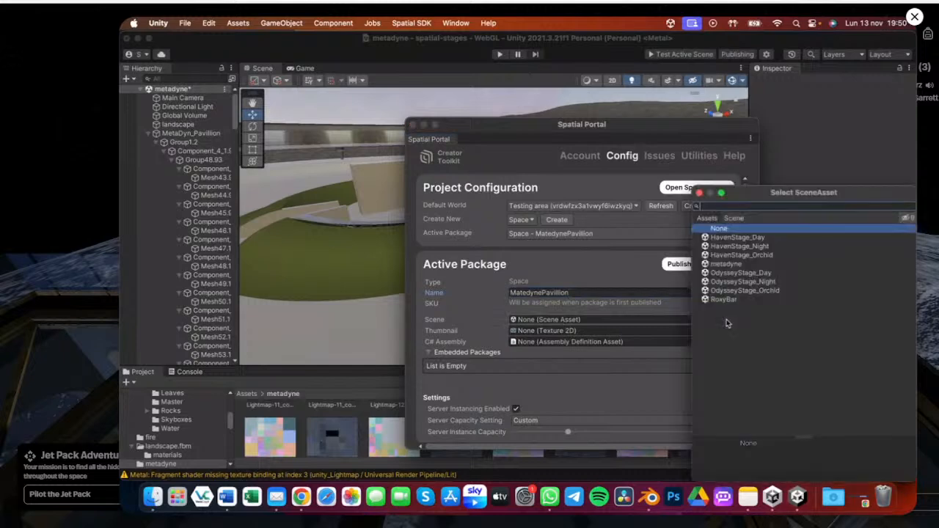
pyautogui.write('meta')
pyautogui.click(726, 237)
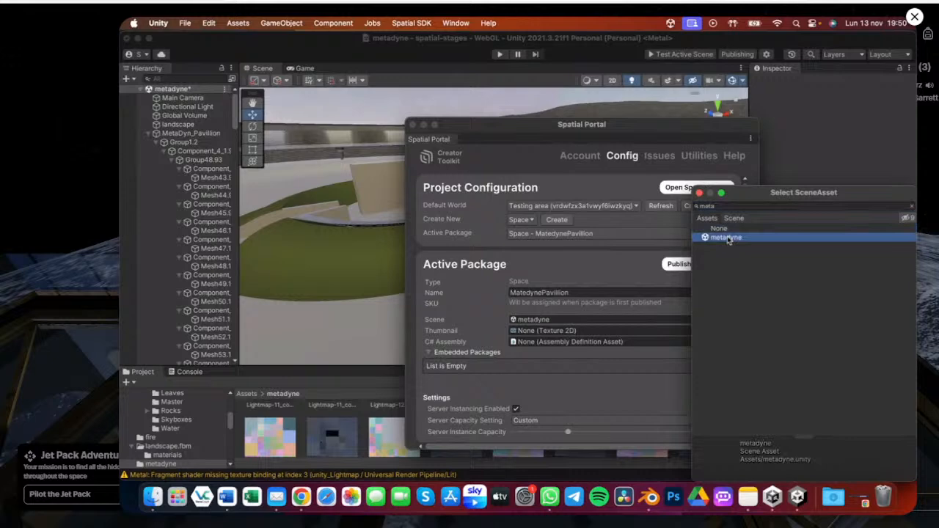
pyautogui.doubleClick(728, 239)
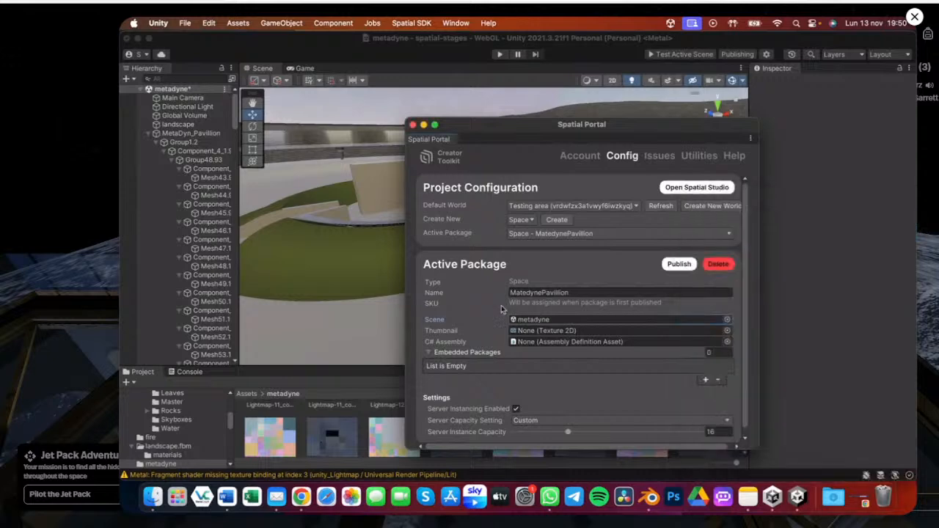
# Frame the pavilion in the Scene view without the vitals overlay and capture a screenshot of it for the thumbnail
pyautogui.click(727, 331)
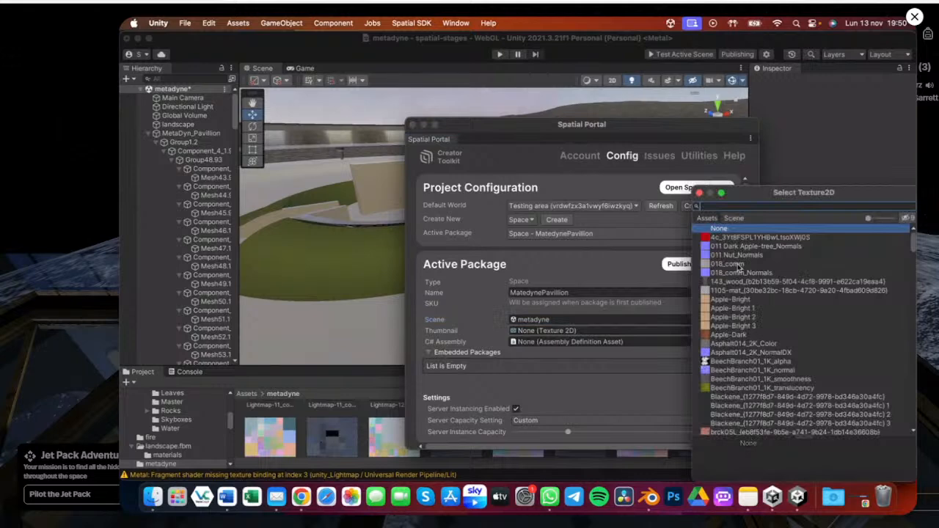
pyautogui.click(699, 193)
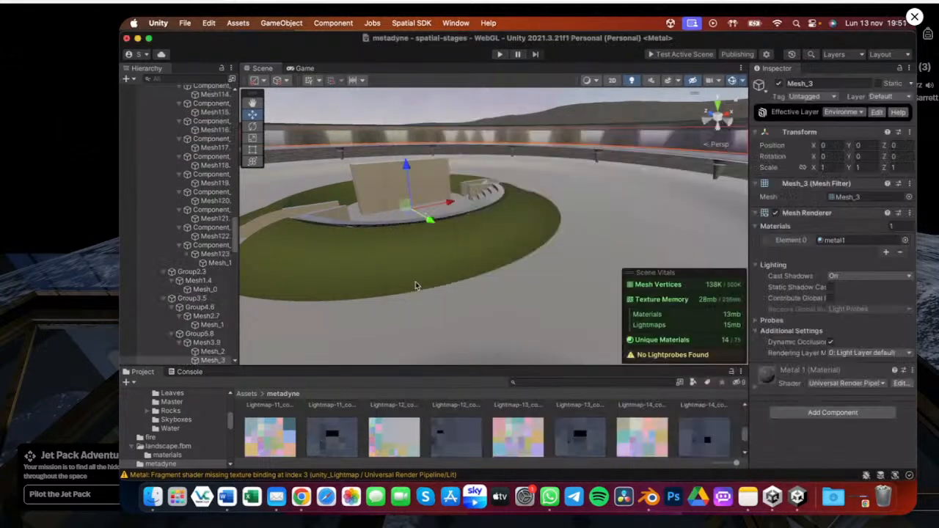
pyautogui.keyDown('alt'); pyautogui.moveTo(415, 285); pyautogui.dragTo(380, 214); pyautogui.keyUp('alt')
pyautogui.scroll(-5, 381, 214)
pyautogui.press('f')
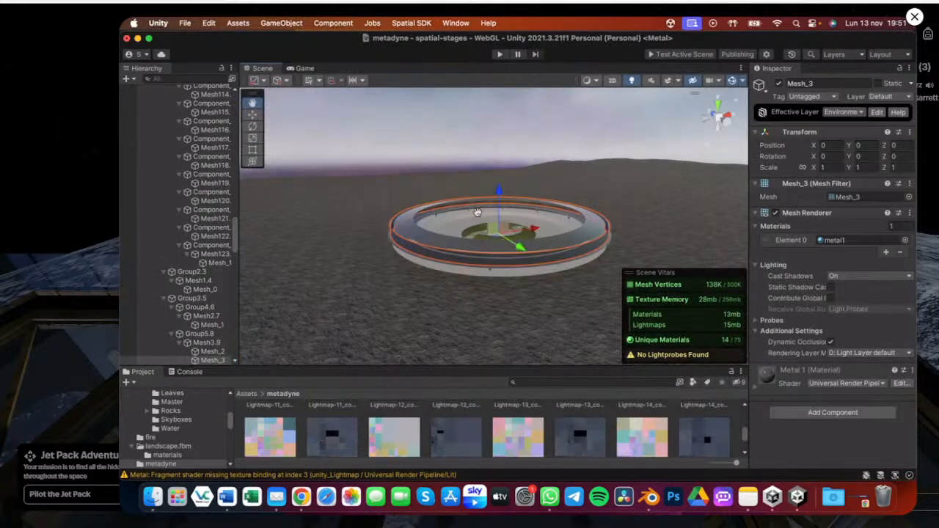
pyautogui.scroll(2, 477, 212)
pyautogui.doubleClick(637, 276)
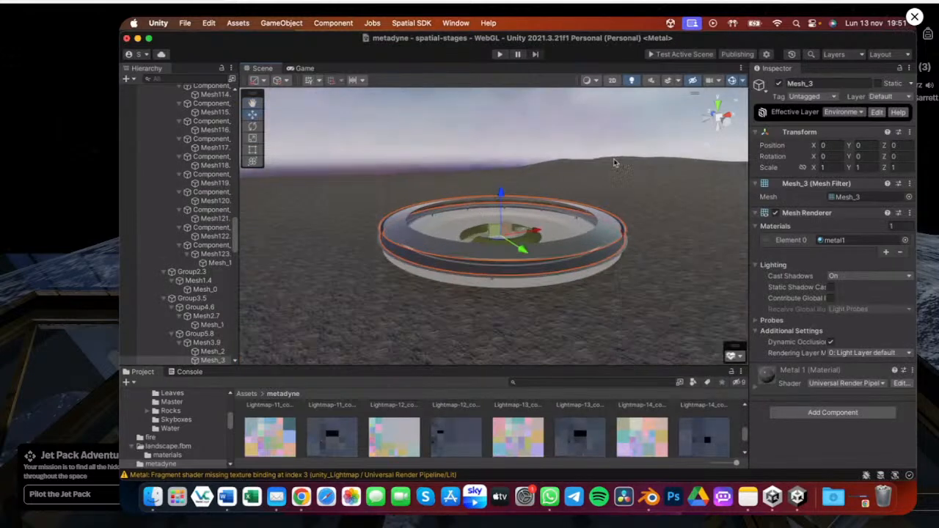
pyautogui.click(615, 162)
pyautogui.scroll(2, 563, 256)
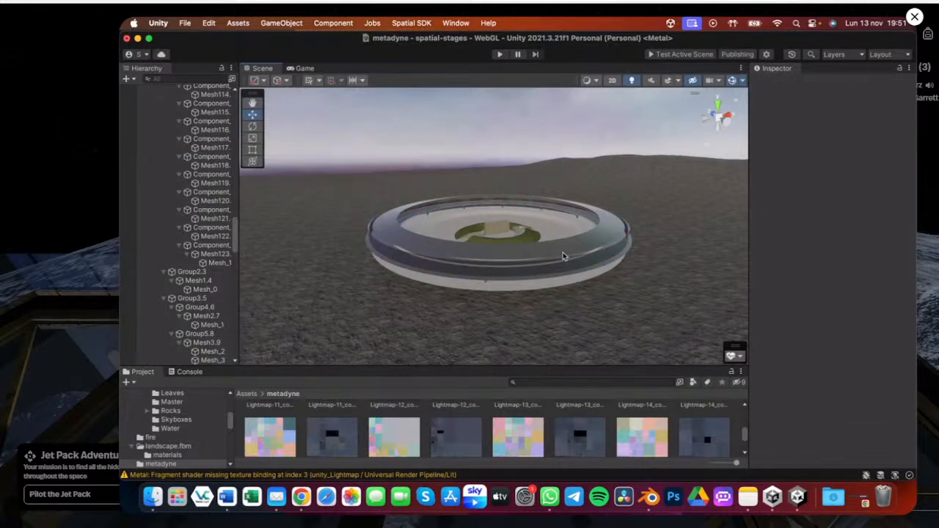
pyautogui.press('super+shift+4')
pyautogui.moveTo(268, 103); pyautogui.dragTo(706, 366)
# Import the screenshot file from the desktop into the project's Assets folder
pyautogui.moveTo(497, 366); pyautogui.dragTo(497, 270)
pyautogui.click(247, 299)
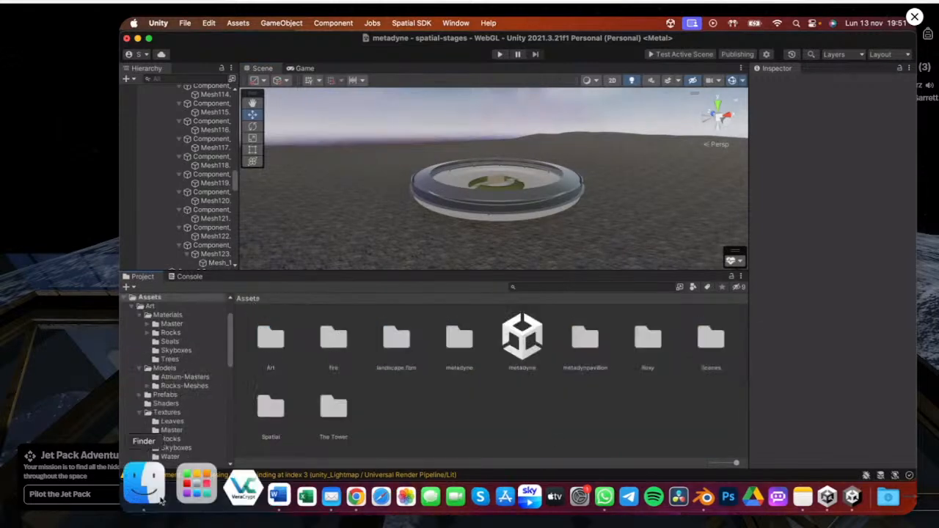
pyautogui.click(160, 501)
pyautogui.click(400, 139)
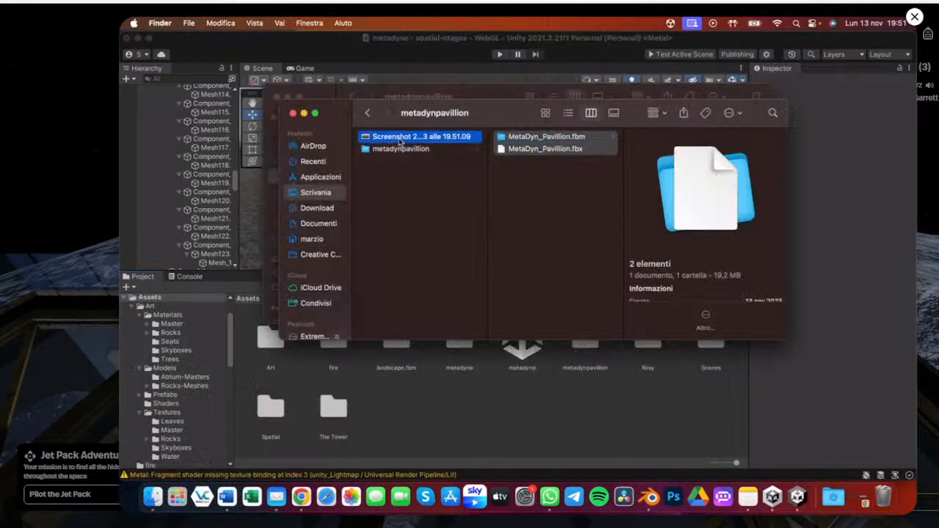
pyautogui.moveTo(400, 139); pyautogui.dragTo(496, 424)
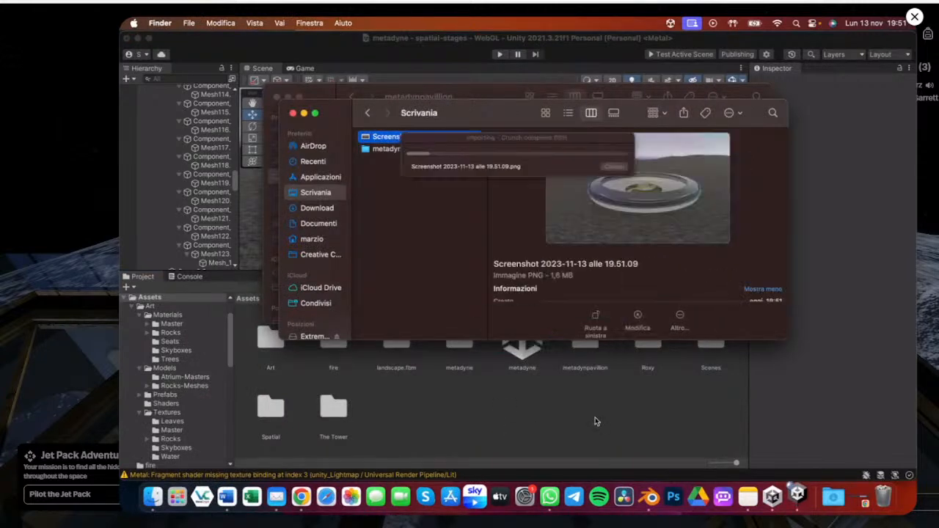
pyautogui.click(596, 422)
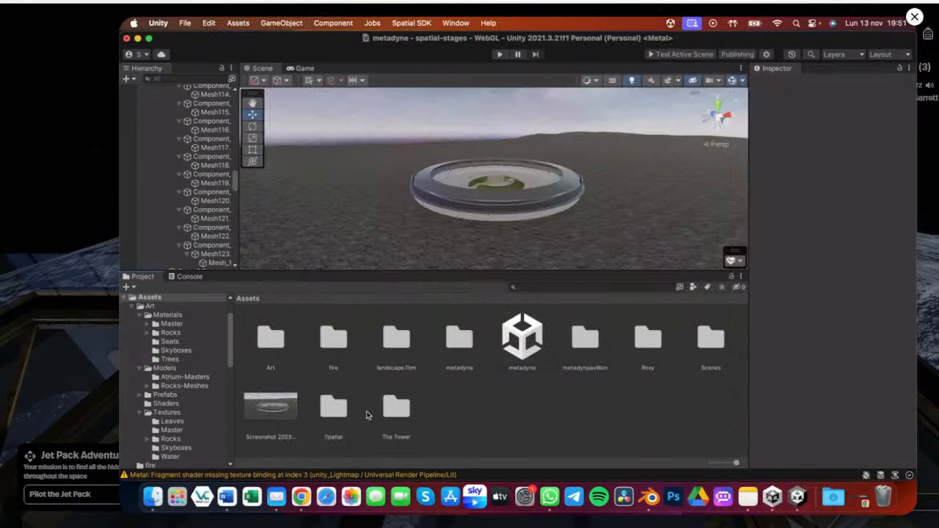
# Reopen the Spatial Portal and assign the imported screenshot as the package thumbnail
pyautogui.click(748, 55)
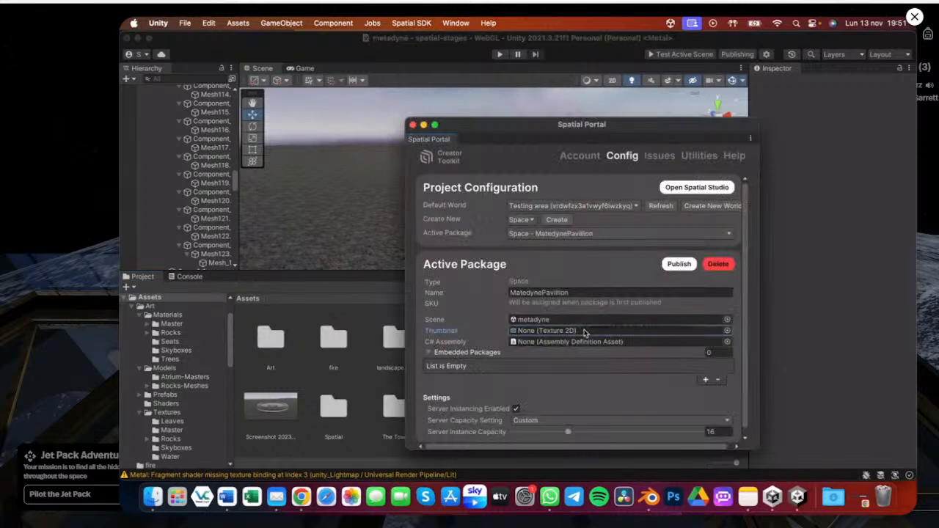
pyautogui.moveTo(584, 332); pyautogui.dragTo(585, 333)
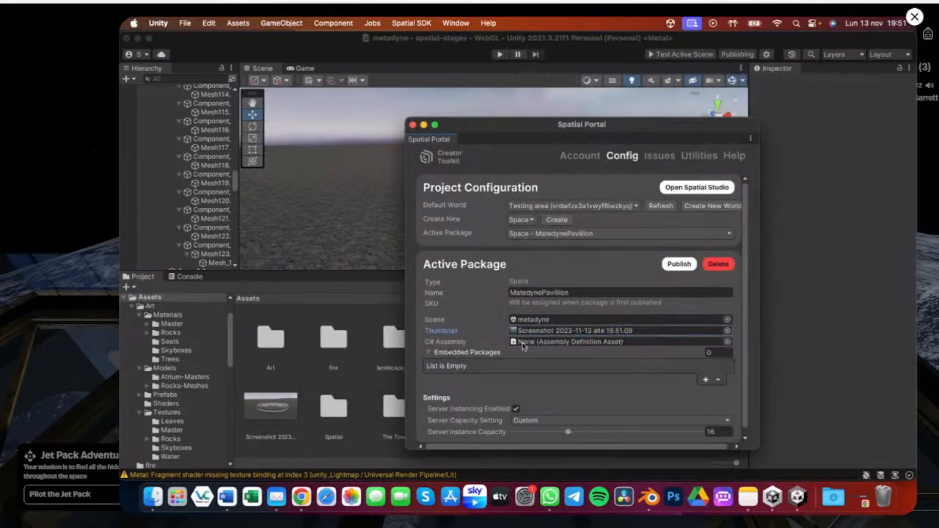
pyautogui.moveTo(555, 352)
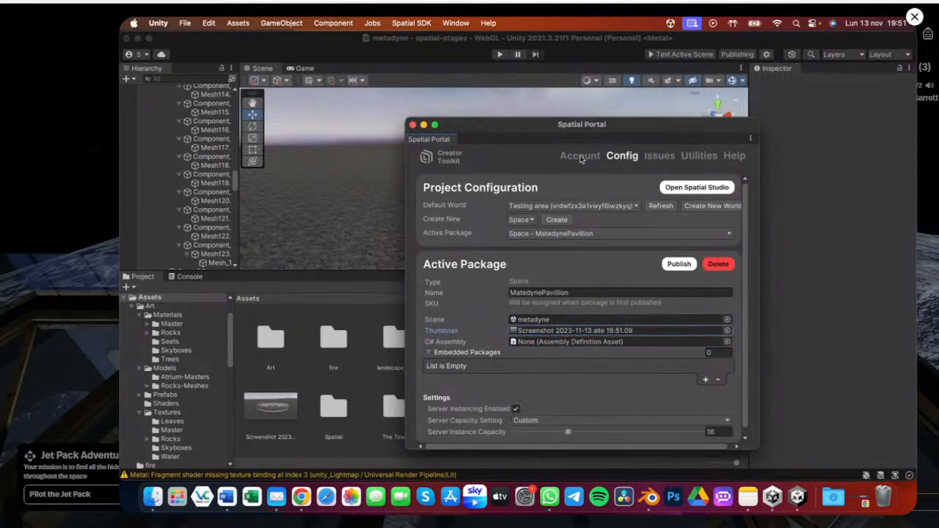
# Collapse the Embedded Packages list in the Active Package settings
pyautogui.moveTo(621, 132); pyautogui.dragTo(490, 100)
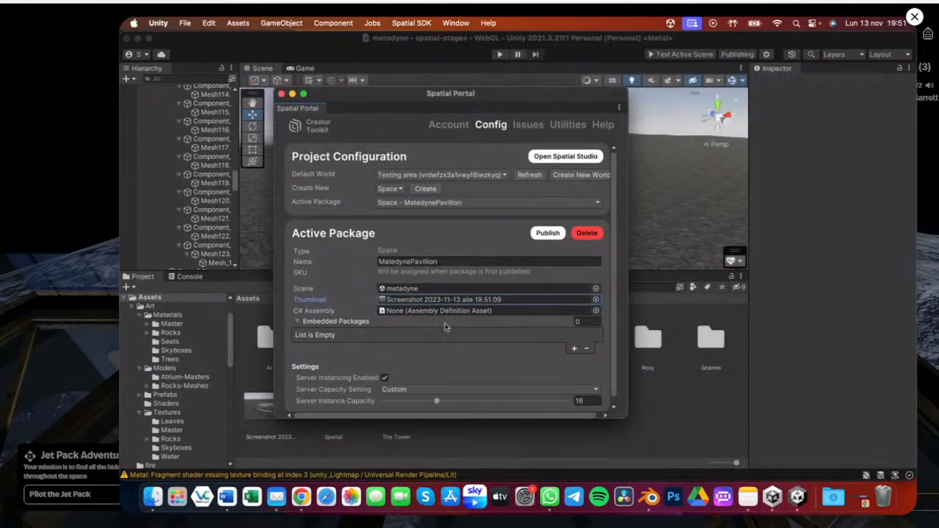
pyautogui.moveTo(445, 326)
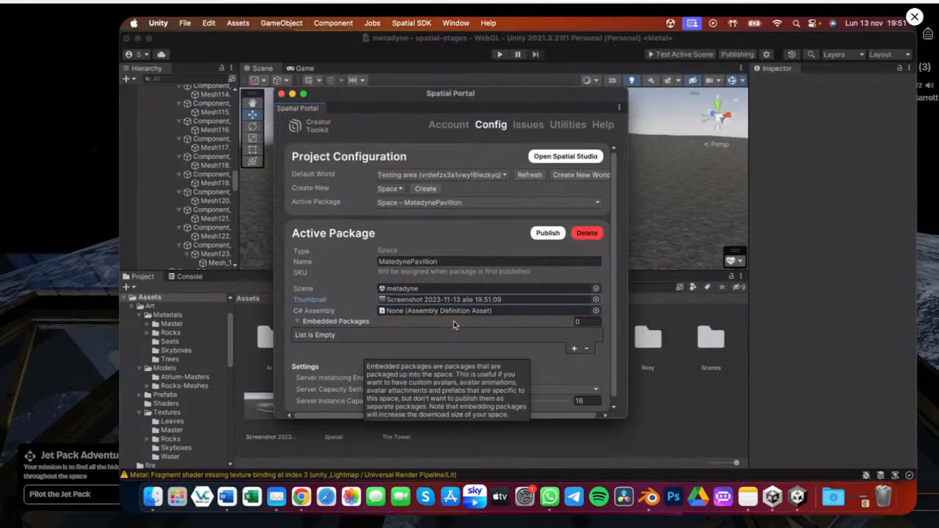
pyautogui.moveTo(475, 340)
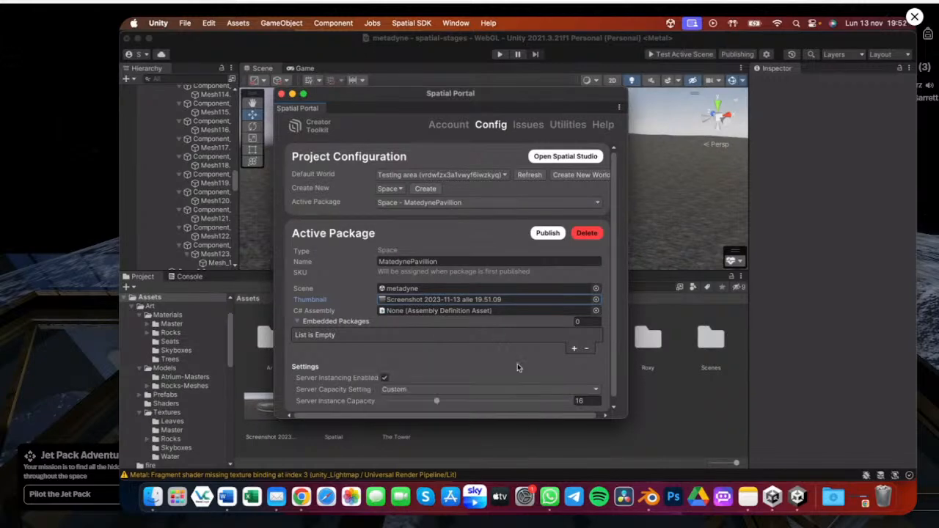
pyautogui.moveTo(515, 347)
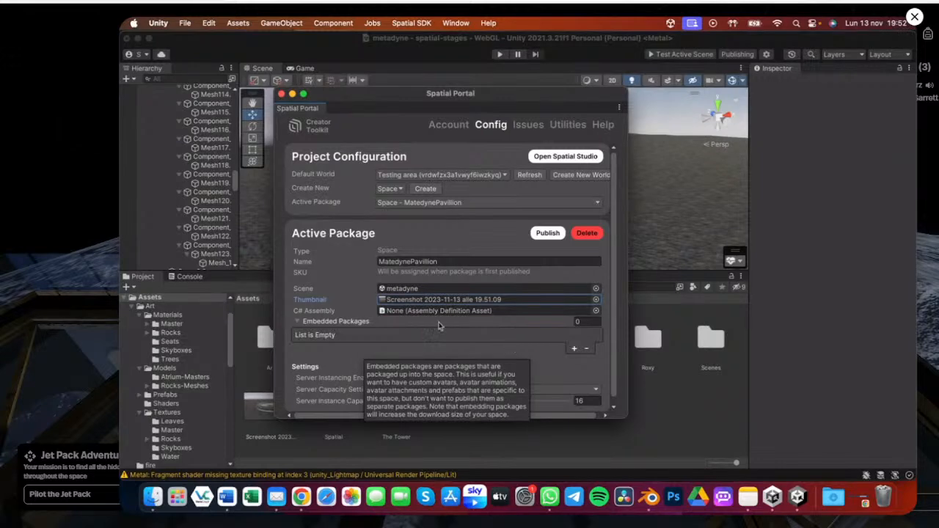
pyautogui.moveTo(324, 316)
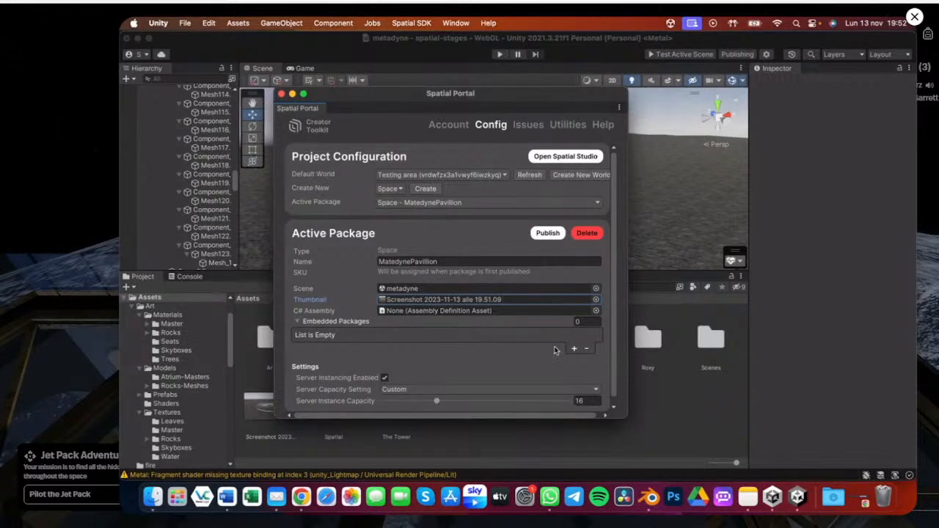
pyautogui.click(297, 323)
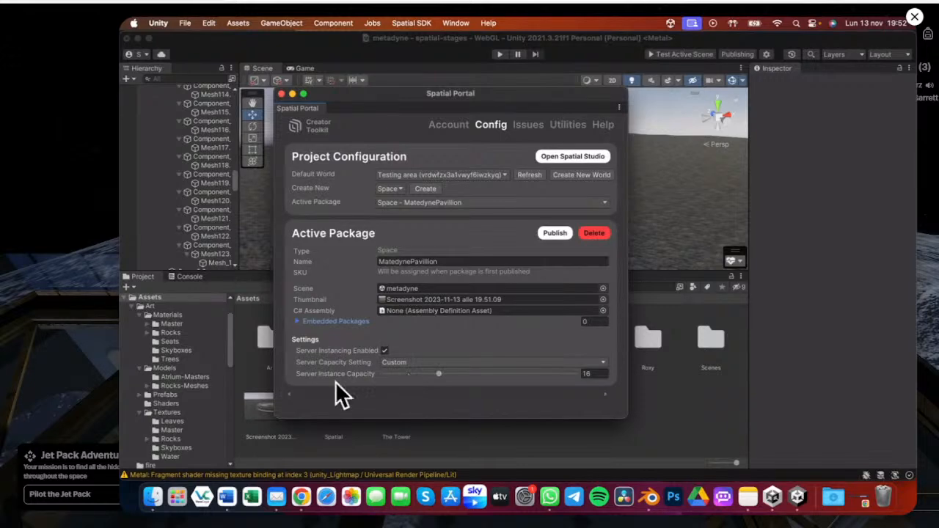
# Set the server instance capacity to 50, then switch the Server Capacity Setting to Maximum
pyautogui.click(396, 363)
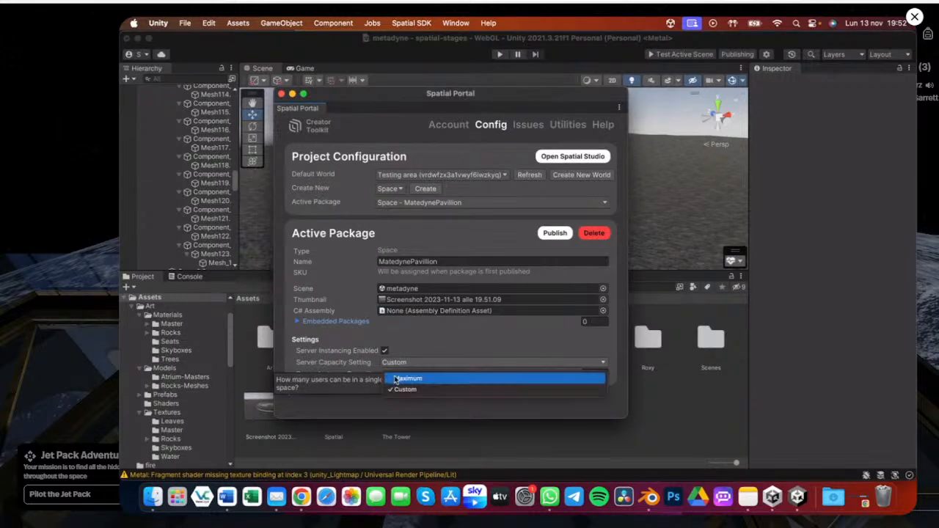
pyautogui.click(503, 351)
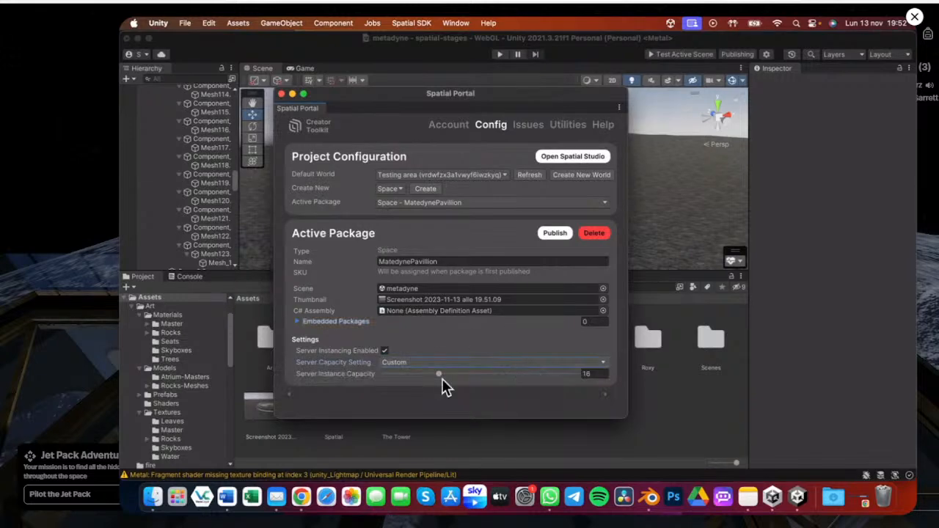
pyautogui.moveTo(440, 374); pyautogui.dragTo(600, 402)
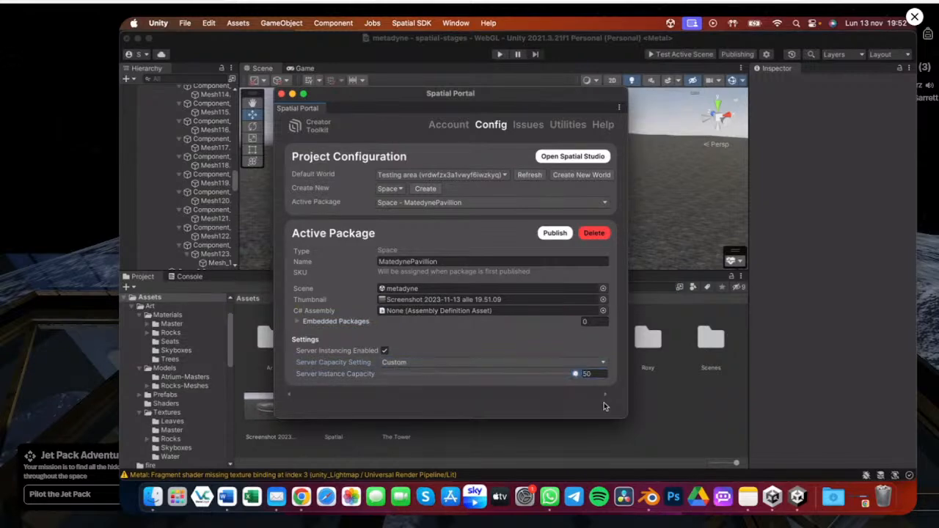
pyautogui.click(482, 363)
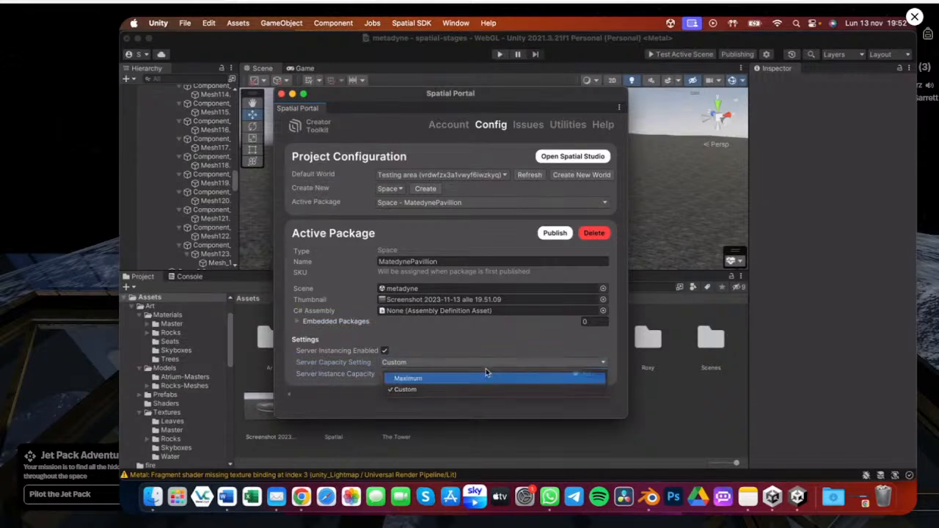
pyautogui.click(486, 375)
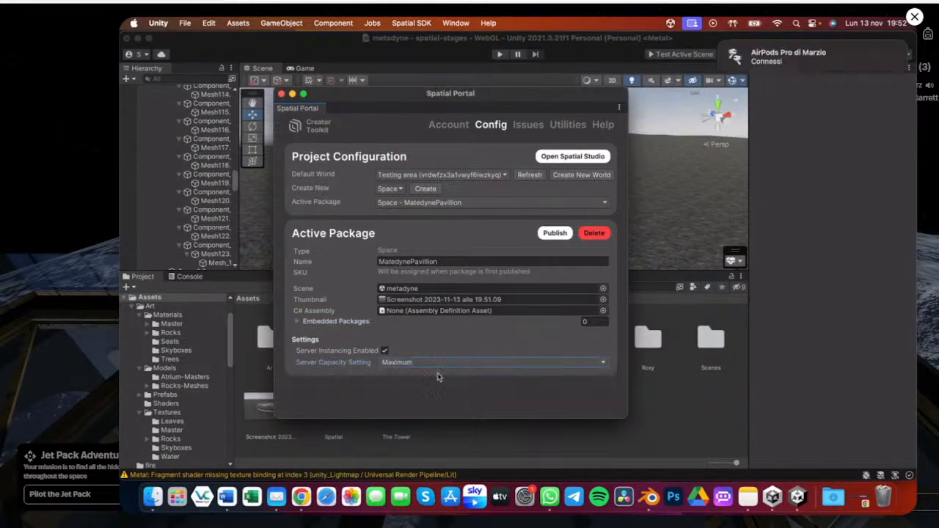
# Switch the Server Capacity Setting back to Custom
pyautogui.click(473, 363)
pyautogui.click(421, 388)
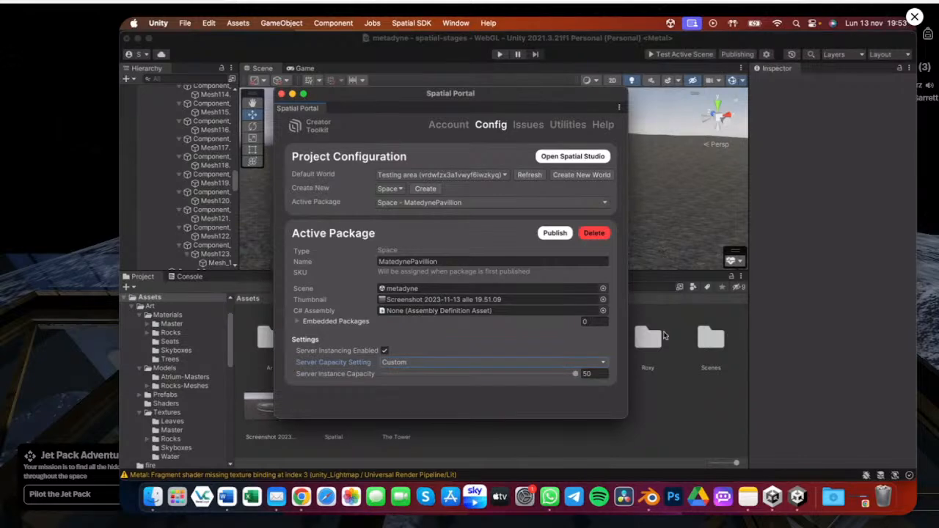
# Try to publish the MatedynePavillion package, confirming the upload and the content guidelines check
pyautogui.click(555, 234)
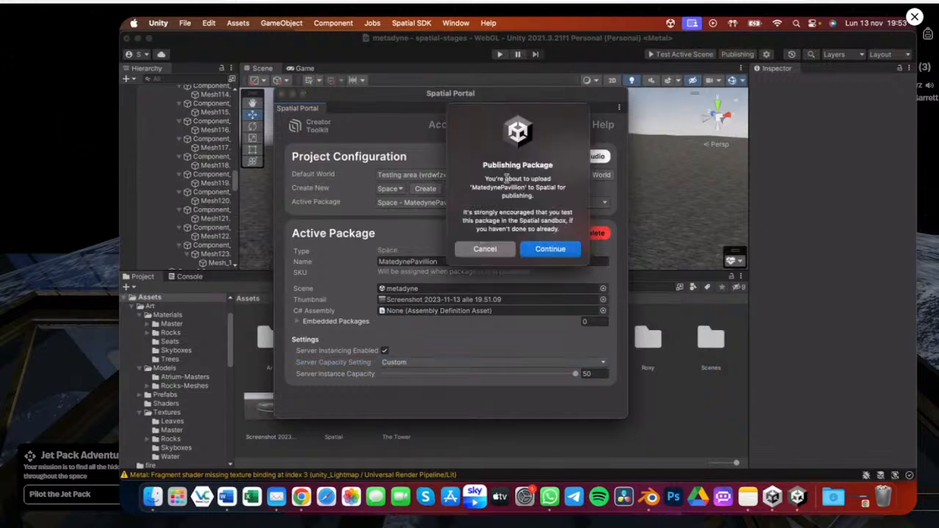
pyautogui.click(550, 250)
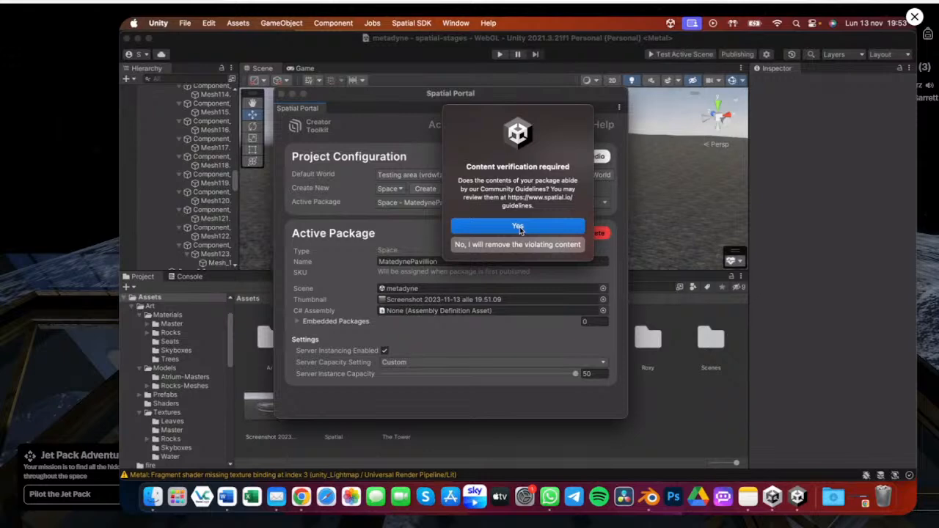
pyautogui.click(518, 227)
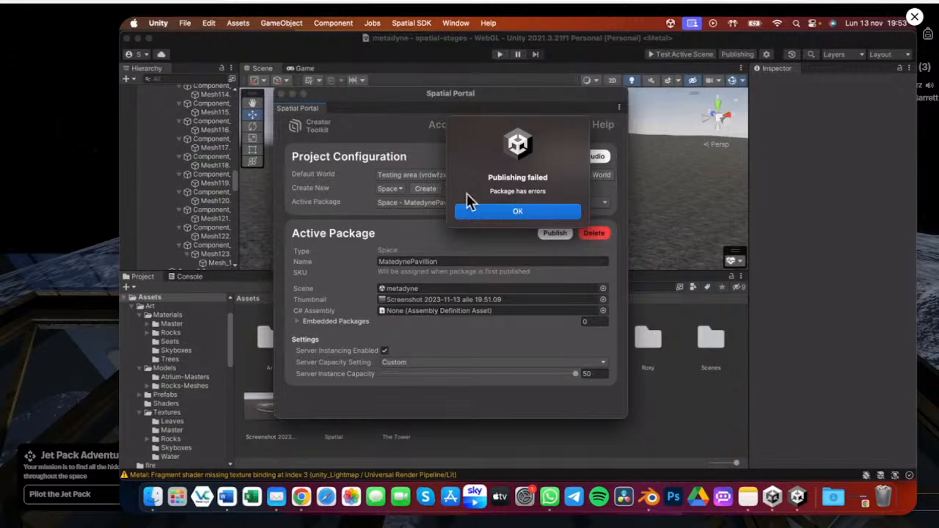
pyautogui.click(493, 213)
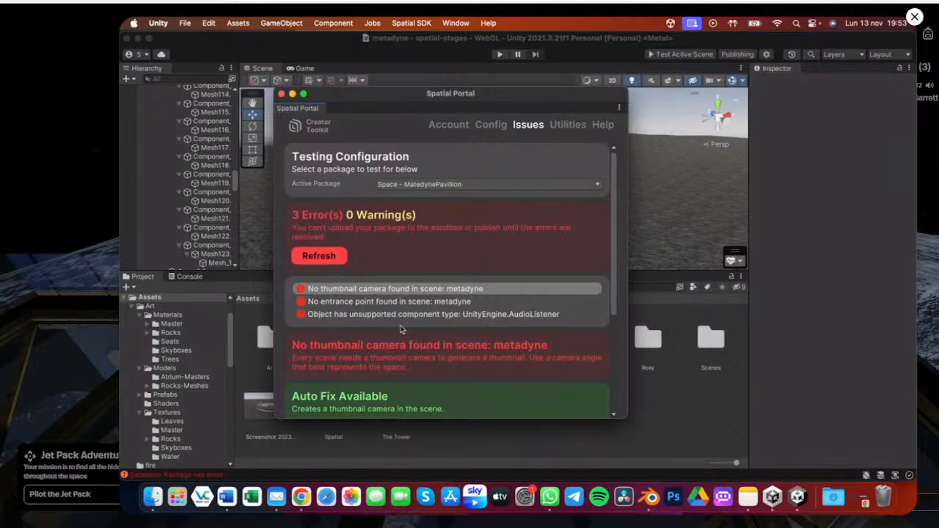
# Apply the auto fixes for the missing thumbnail camera, missing entrance point and unsupported AudioListener issues
pyautogui.scroll(-3, 432, 360)
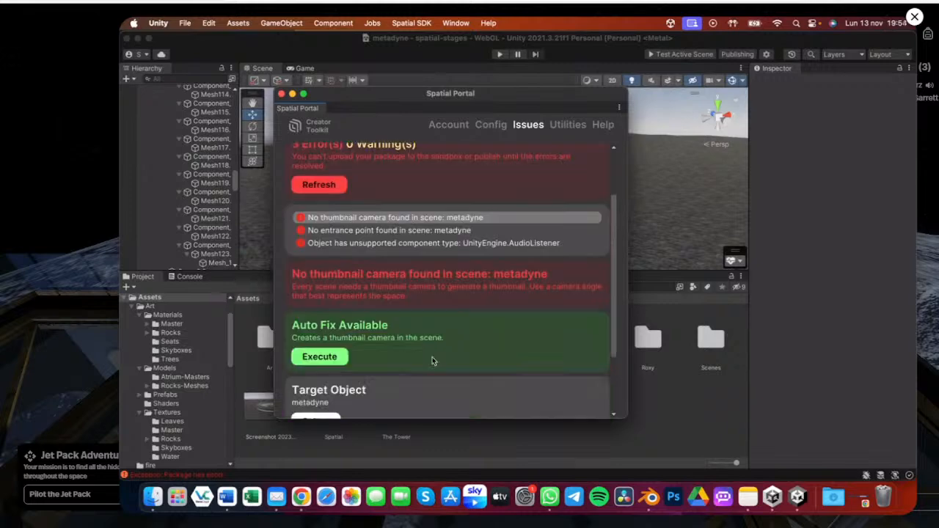
pyautogui.scroll(-2, 432, 360)
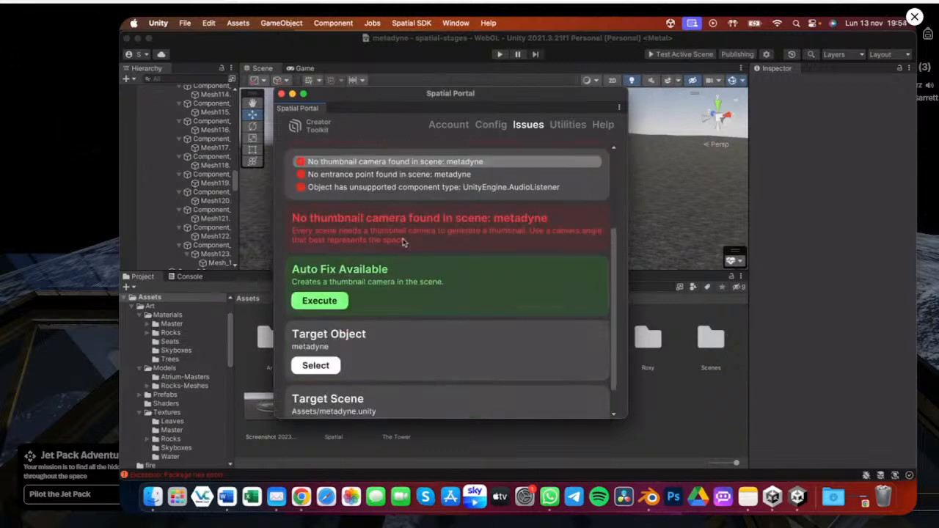
pyautogui.click(326, 303)
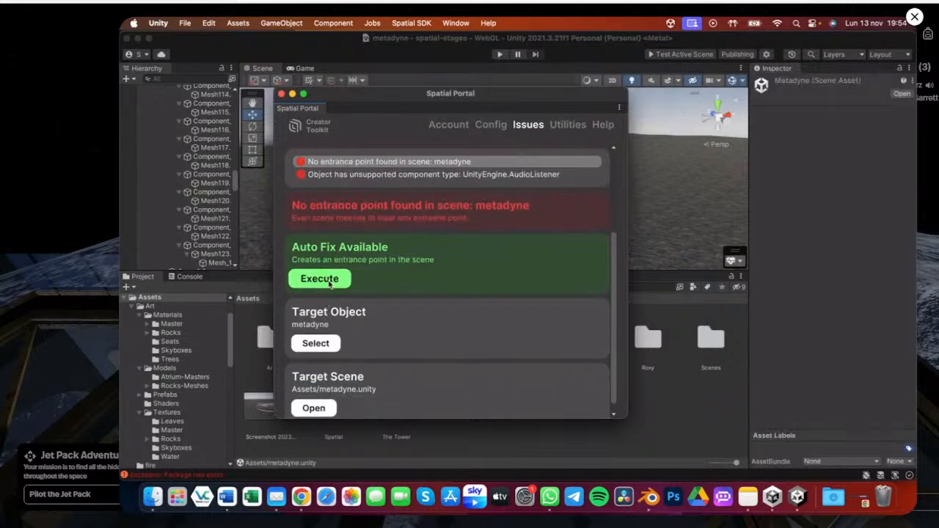
pyautogui.click(329, 281)
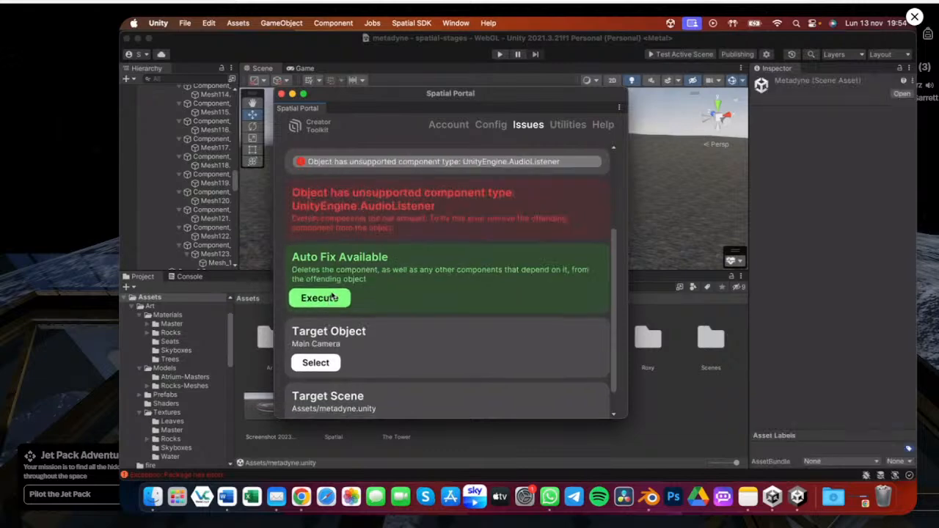
pyautogui.click(331, 298)
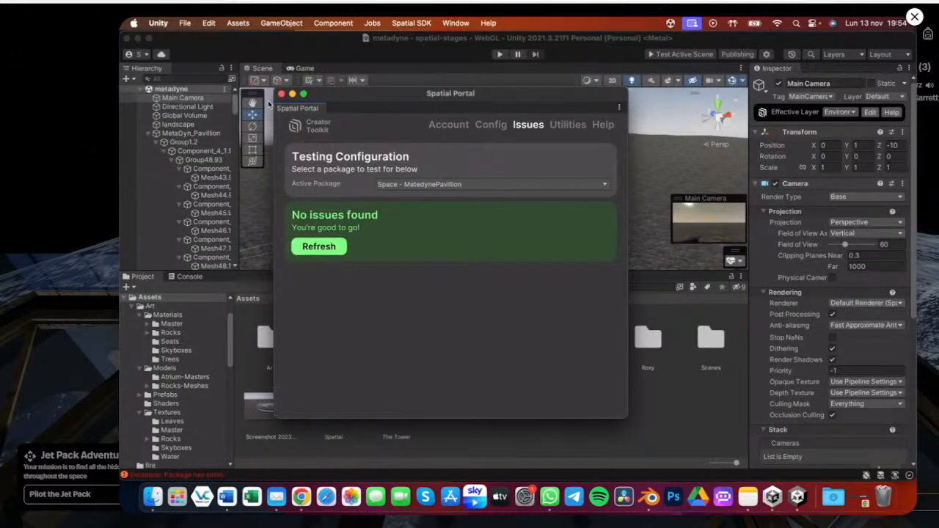
# Move the EntrancePoint to the pavilion's outer ring, to about Z -63
pyautogui.click(148, 135)
pyautogui.click(186, 161)
pyautogui.doubleClick(187, 161)
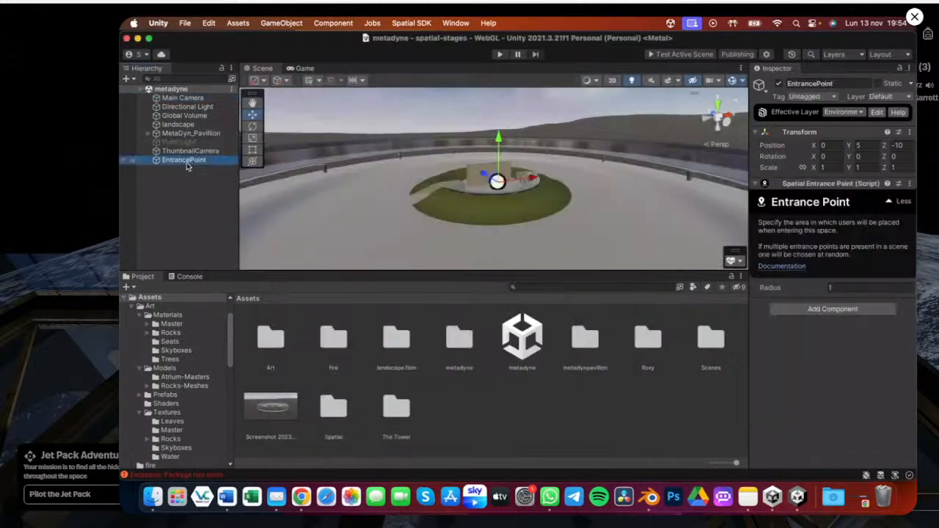
pyautogui.keyDown('alt'); pyautogui.moveTo(455, 148); pyautogui.dragTo(548, 222); pyautogui.keyUp('alt')
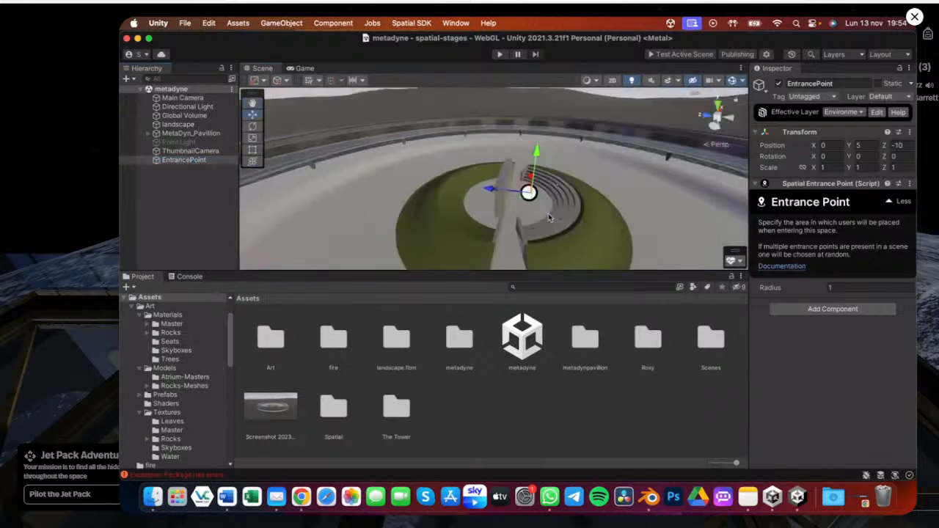
pyautogui.click(273, 421)
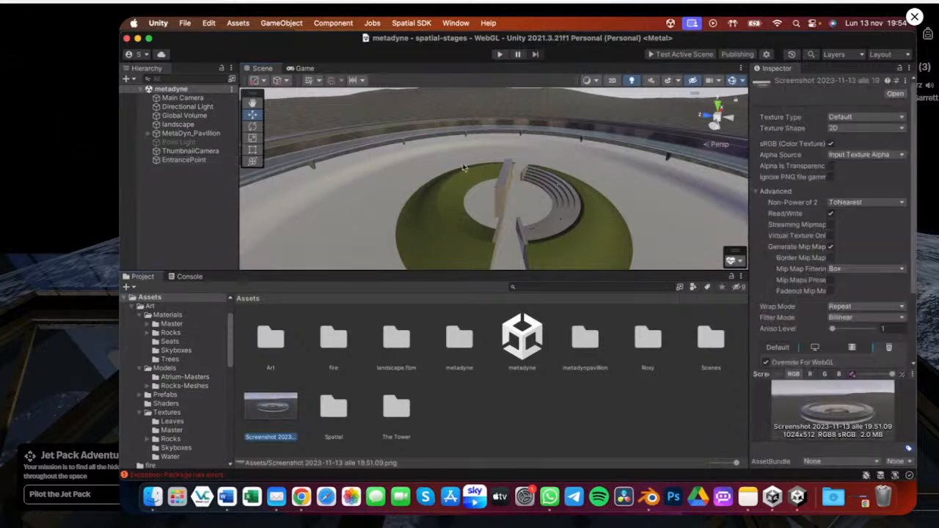
pyautogui.doubleClick(184, 160)
pyautogui.keyDown('alt'); pyautogui.moveTo(540, 189); pyautogui.dragTo(402, 223); pyautogui.keyUp('alt')
pyautogui.doubleClick(188, 163)
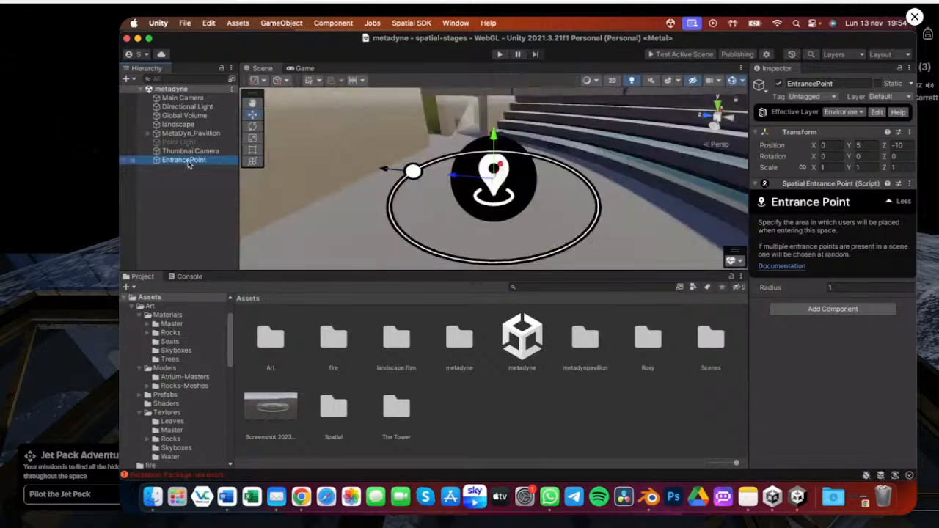
pyautogui.scroll(-5, 412, 166)
pyautogui.keyDown('alt'); pyautogui.moveTo(458, 263); pyautogui.dragTo(342, 217); pyautogui.keyUp('alt')
pyautogui.click(720, 106)
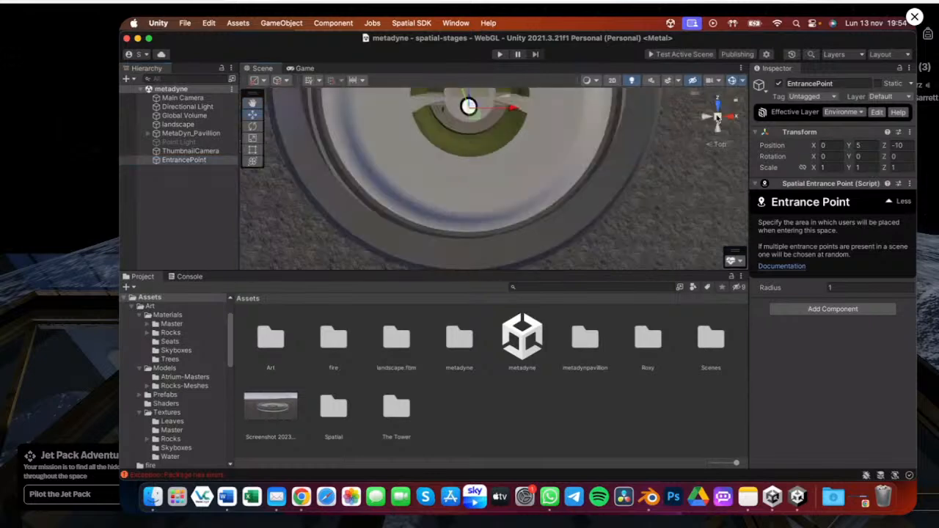
pyautogui.moveTo(481, 141); pyautogui.dragTo(492, 238, button='middle')
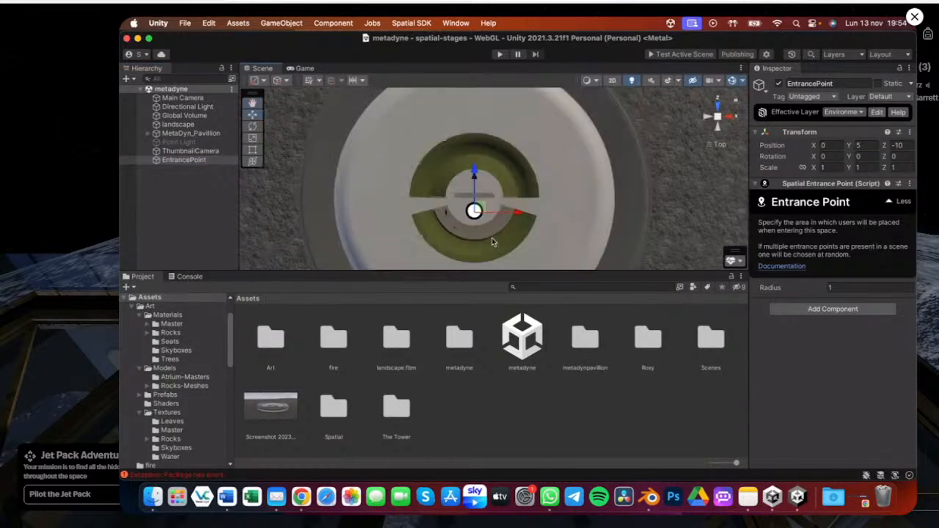
pyautogui.moveTo(478, 208)
pyautogui.mouseDown()
pyautogui.moveTo(567, 211)
pyautogui.moveTo(481, 208)
pyautogui.mouseUp()
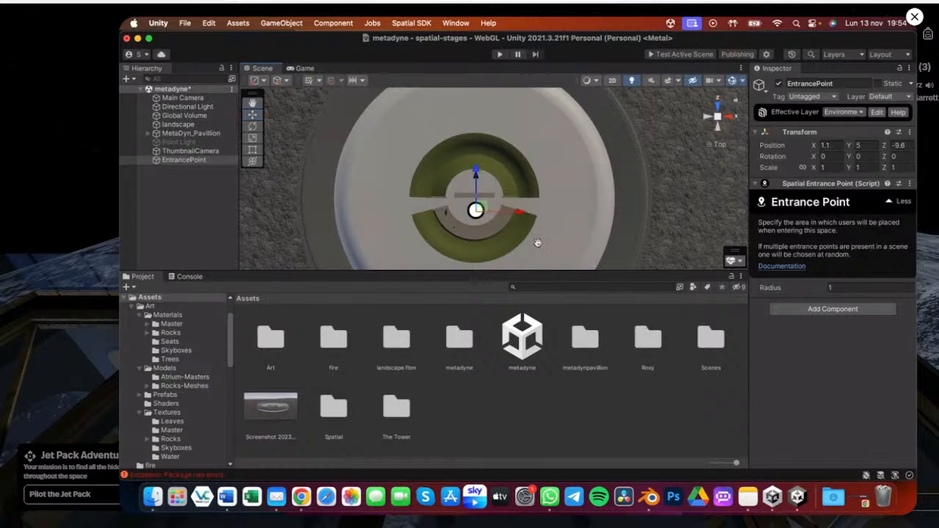
pyautogui.keyDown('alt'); pyautogui.moveTo(538, 243); pyautogui.dragTo(505, 259); pyautogui.keyUp('alt')
pyautogui.moveTo(504, 259); pyautogui.dragTo(505, 255, button='middle')
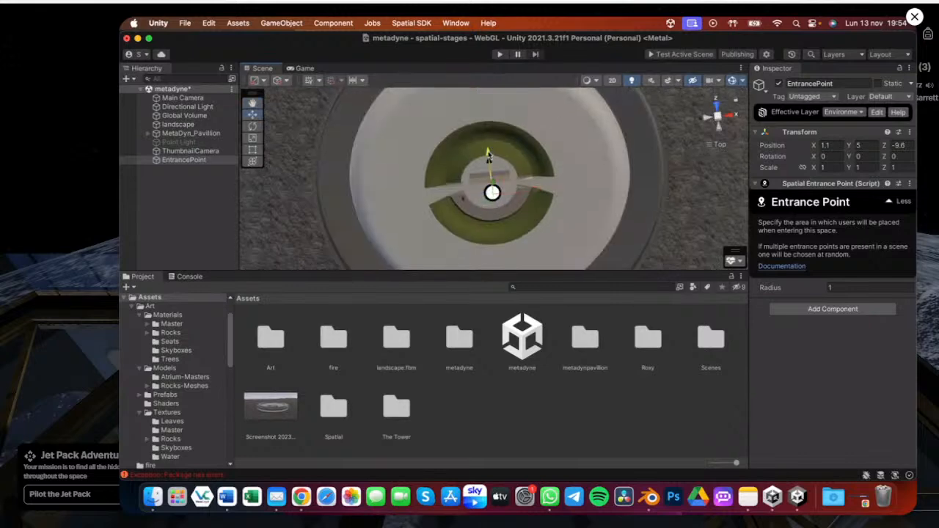
pyautogui.moveTo(489, 155); pyautogui.dragTo(495, 227)
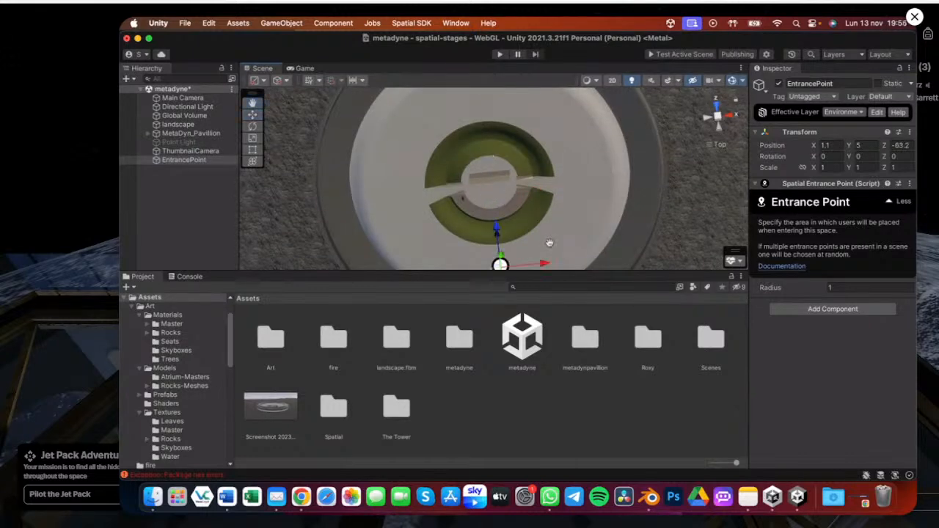
# Set the EntrancePoint's X position to 0
pyautogui.moveTo(550, 243); pyautogui.dragTo(496, 178)
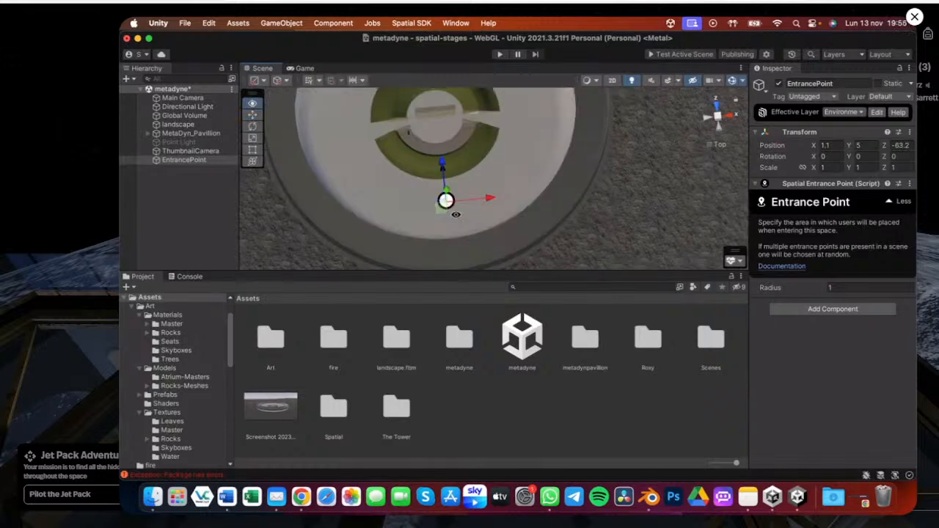
pyautogui.moveTo(490, 200); pyautogui.dragTo(463, 178)
pyautogui.press('super+z')
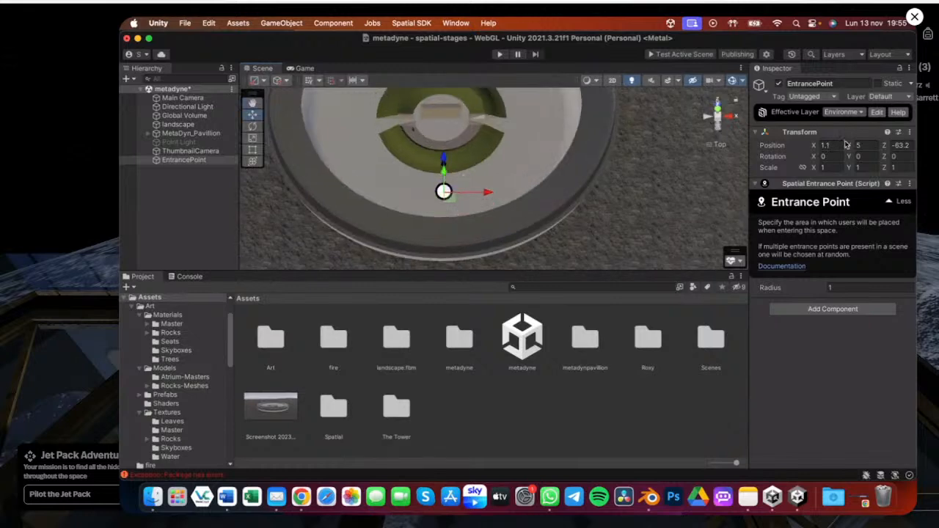
pyautogui.click(843, 144)
pyautogui.write('0')
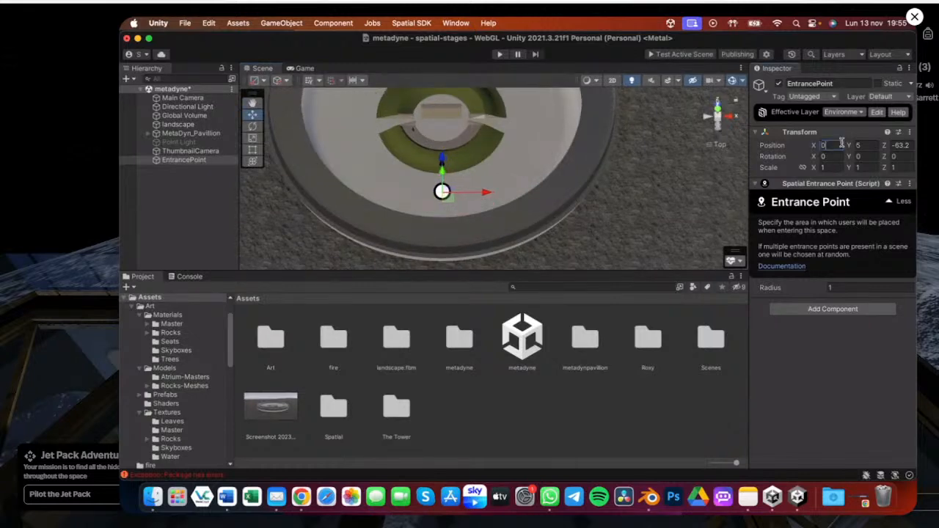
# Add a 3D Text - TextMeshPro object to the scene, then undo it
pyautogui.keyDown('alt'); pyautogui.moveTo(359, 204); pyautogui.dragTo(605, 150); pyautogui.keyUp('alt')
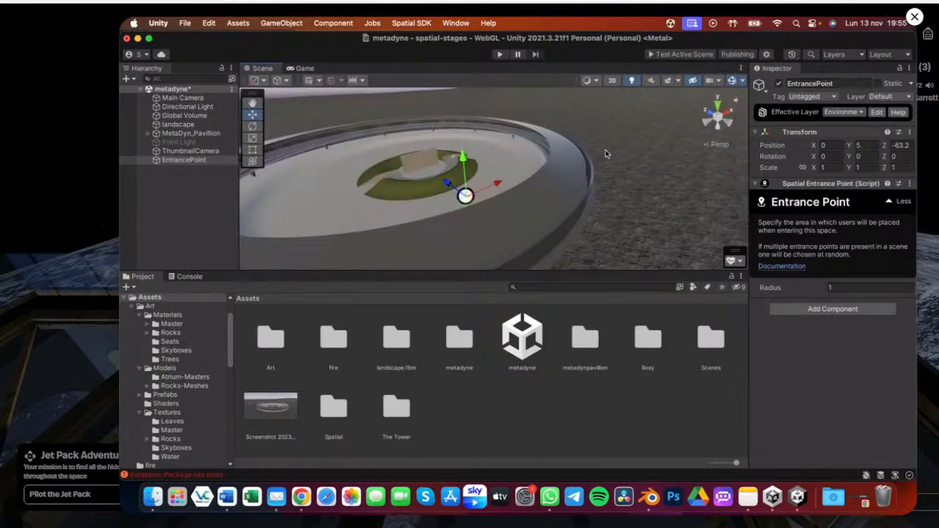
pyautogui.scroll(10, 605, 149)
pyautogui.press('f')
pyautogui.moveTo(466, 184); pyautogui.dragTo(438, 129)
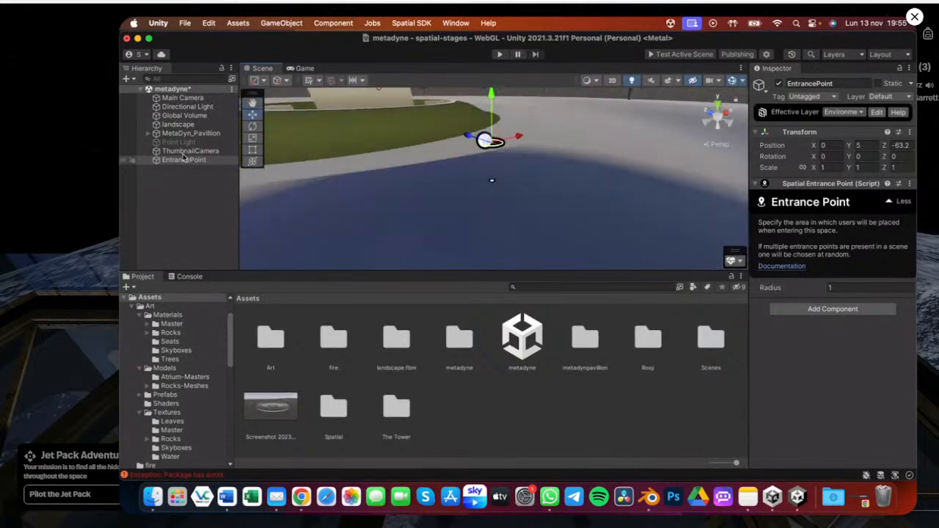
pyautogui.click(232, 89)
pyautogui.moveTo(312, 227)
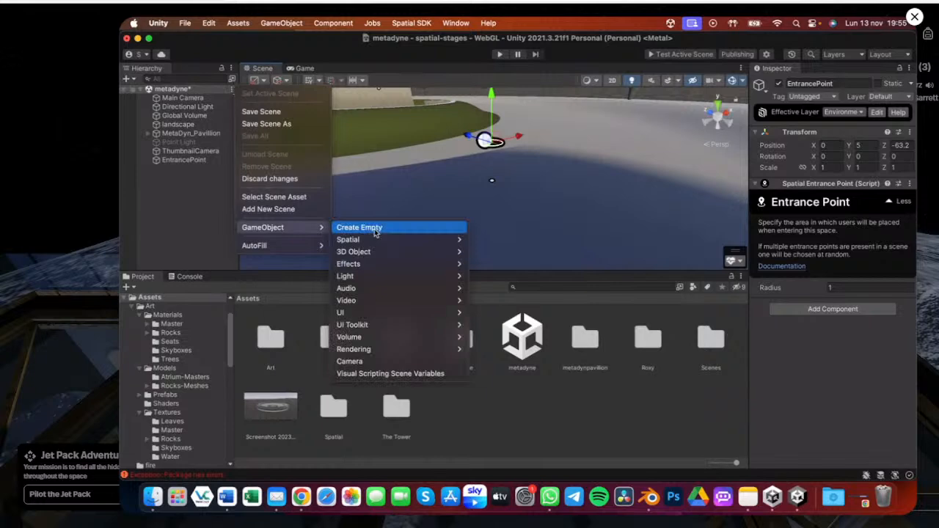
pyautogui.moveTo(390, 315)
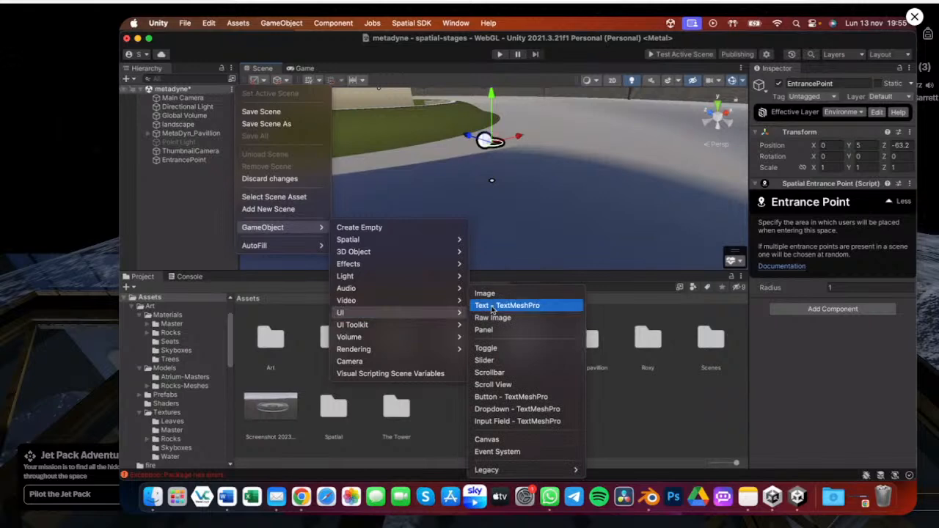
pyautogui.moveTo(345, 323)
pyautogui.moveTo(359, 263)
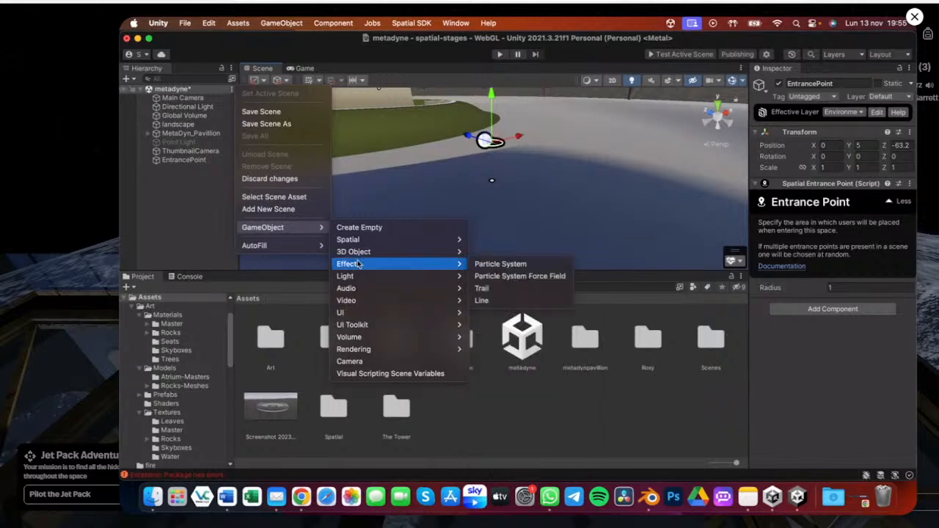
pyautogui.moveTo(395, 254)
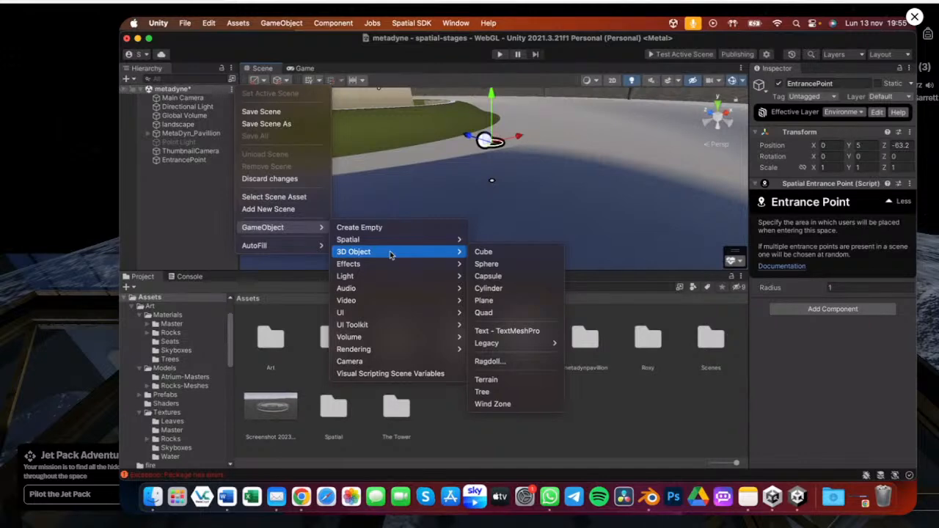
pyautogui.click(504, 334)
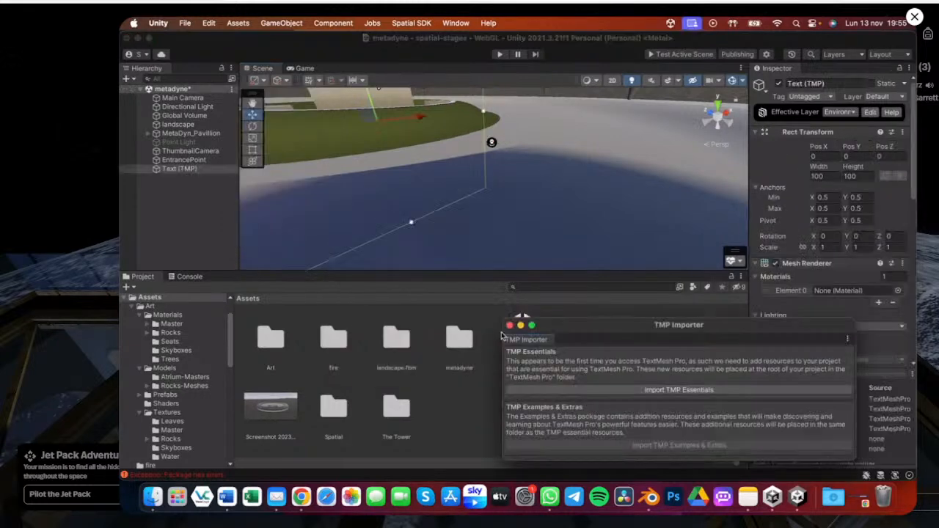
pyautogui.press('super+z')
# Check the scene's camera view in the Game view
pyautogui.click(232, 90)
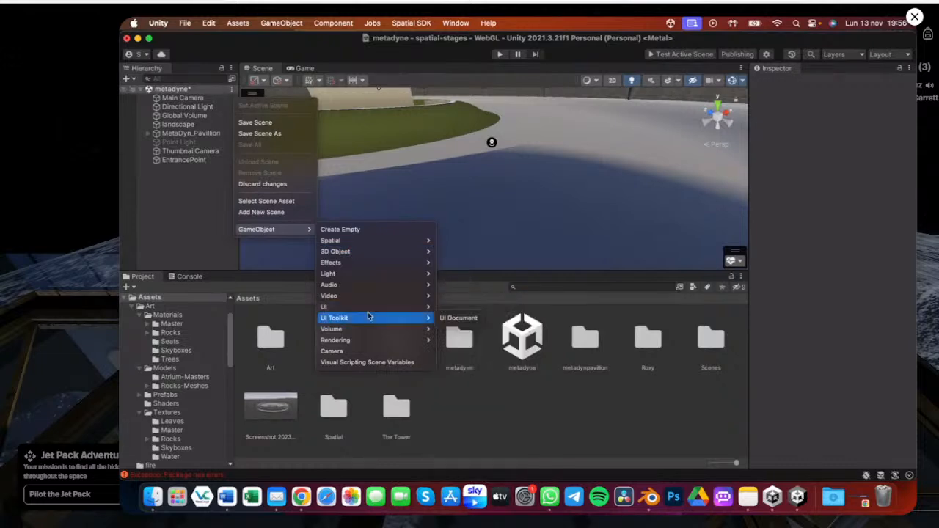
pyautogui.press('Escape')
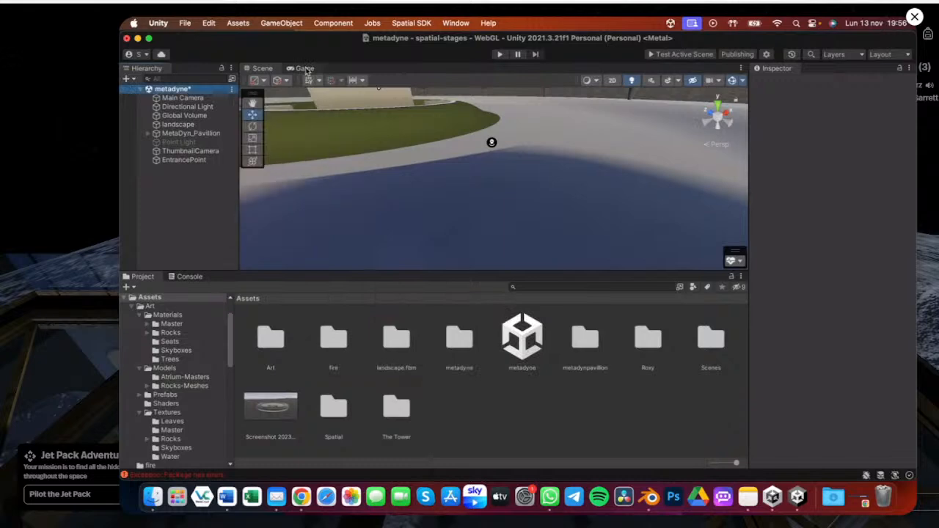
pyautogui.click(305, 68)
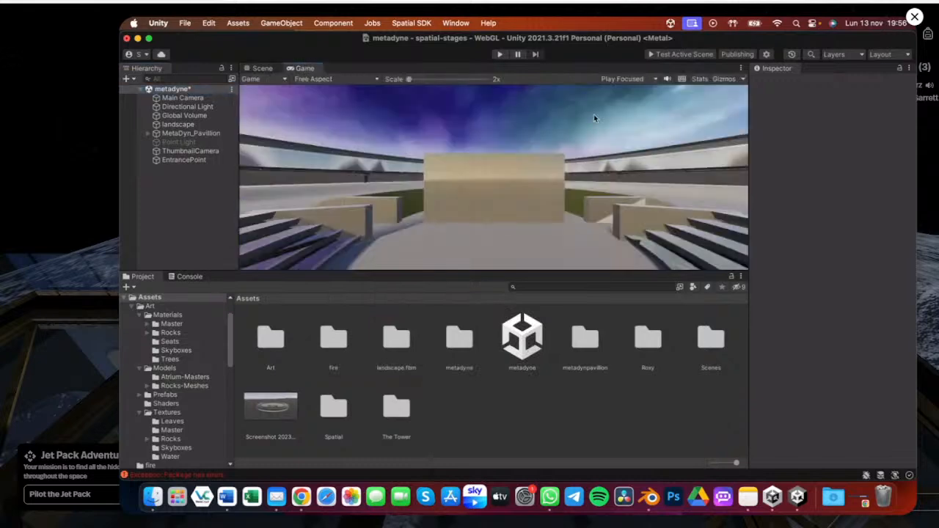
pyautogui.click(261, 67)
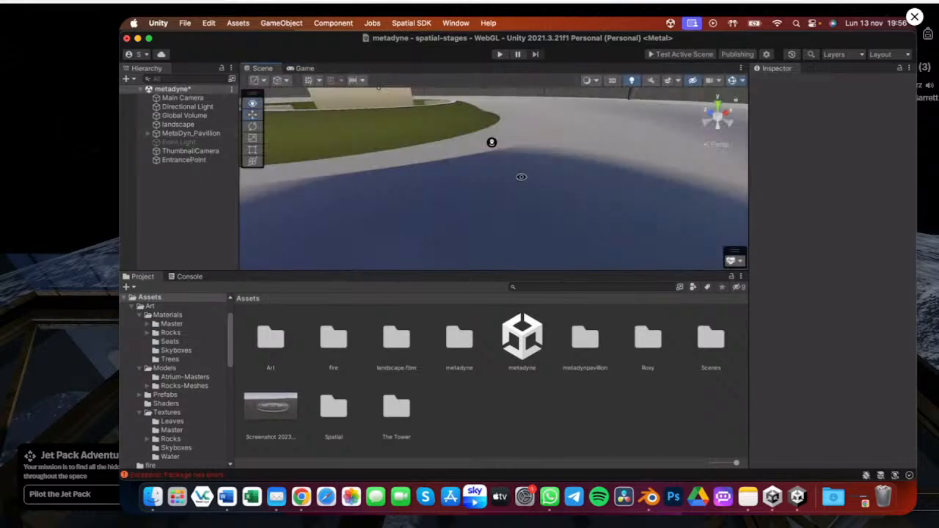
# Add a 3D Text - TextMeshPro object to the scene and frame it in the view
pyautogui.keyDown('alt'); pyautogui.moveTo(521, 176); pyautogui.dragTo(360, 180); pyautogui.keyUp('alt')
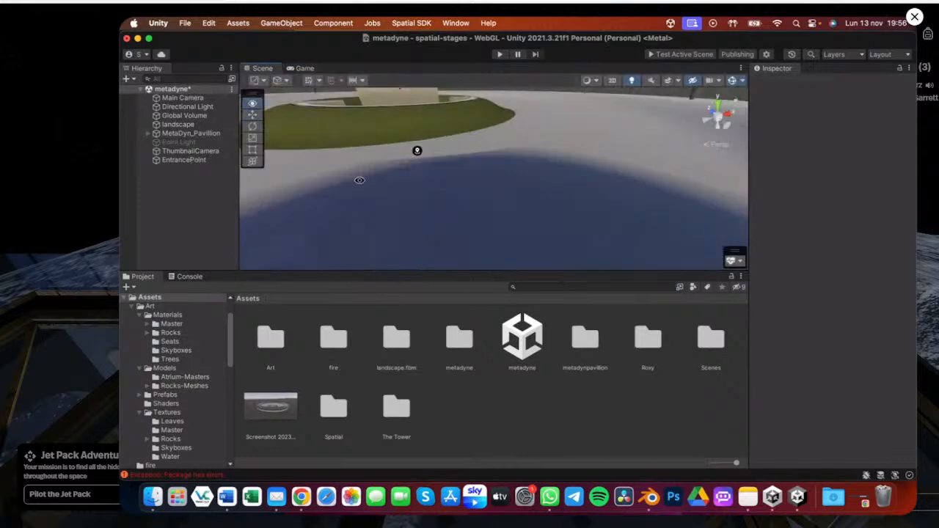
pyautogui.click(232, 89)
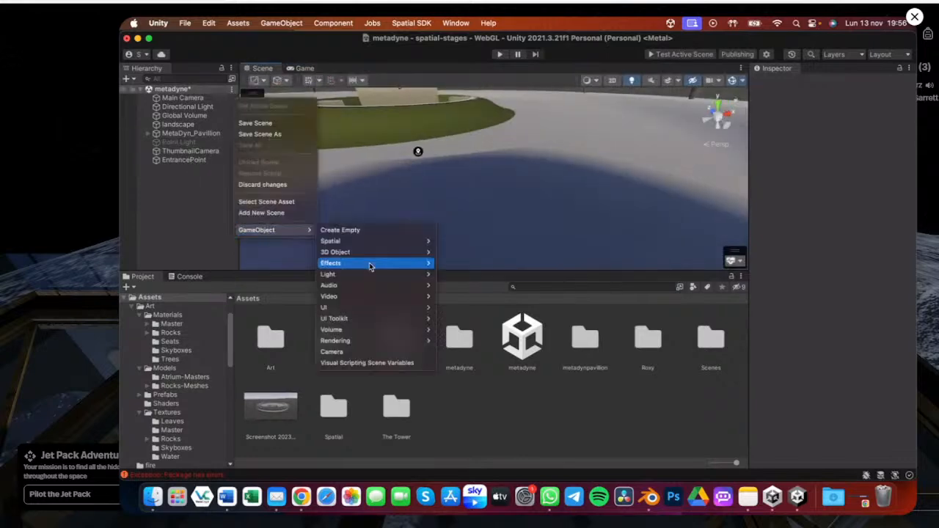
pyautogui.click(477, 325)
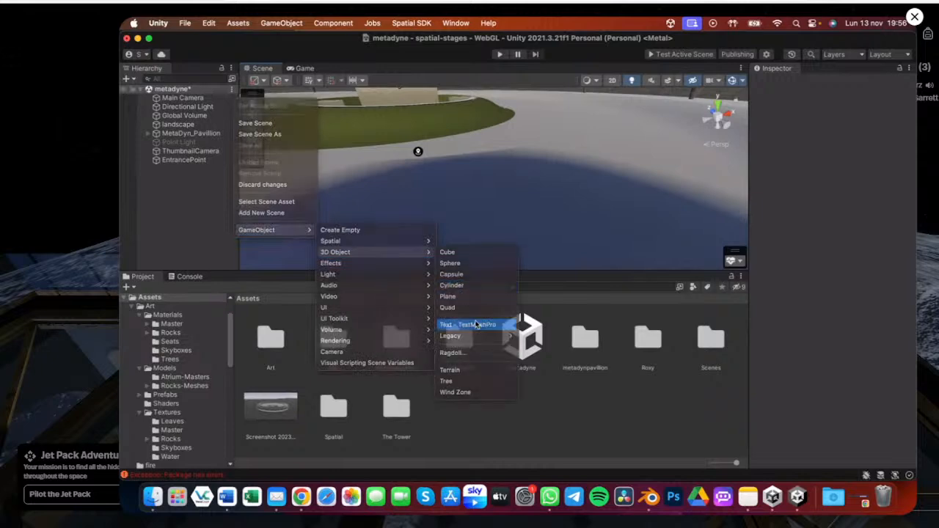
pyautogui.doubleClick(171, 170)
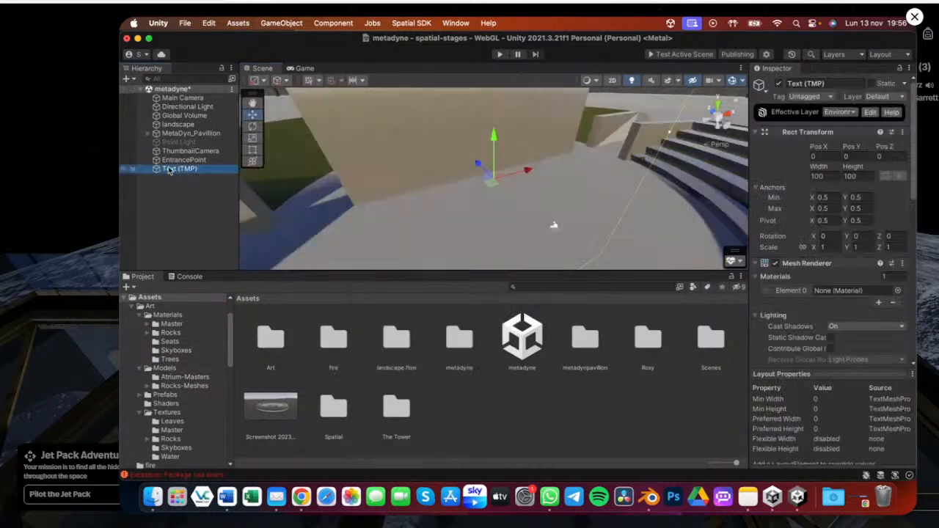
# Set the text object's font size to 10
pyautogui.scroll(-5, 396, 164)
pyautogui.scroll(-3, 396, 163)
pyautogui.keyDown('alt'); pyautogui.scroll(-8, 396, 163); pyautogui.keyUp('alt')
pyautogui.keyDown('alt'); pyautogui.moveTo(396, 163); pyautogui.dragTo(323, 176); pyautogui.keyUp('alt')
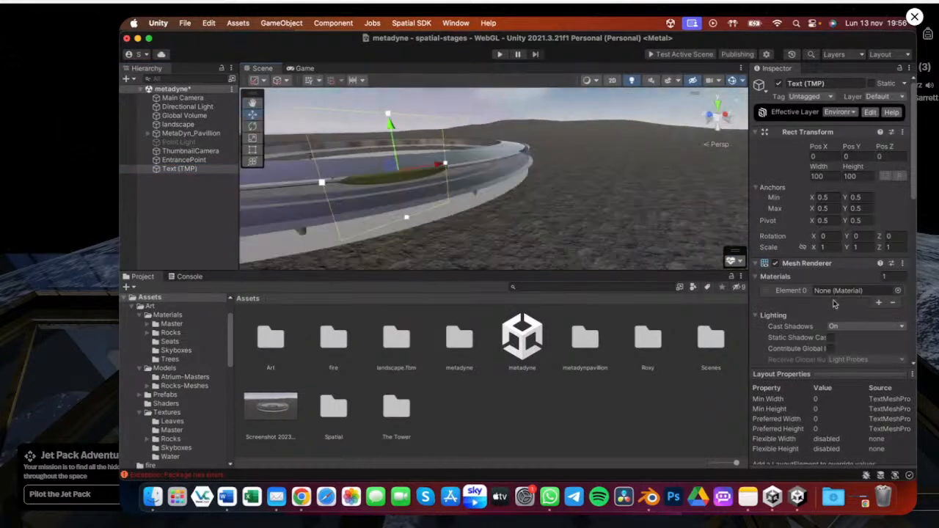
pyautogui.scroll(-5, 834, 304)
pyautogui.click(799, 297)
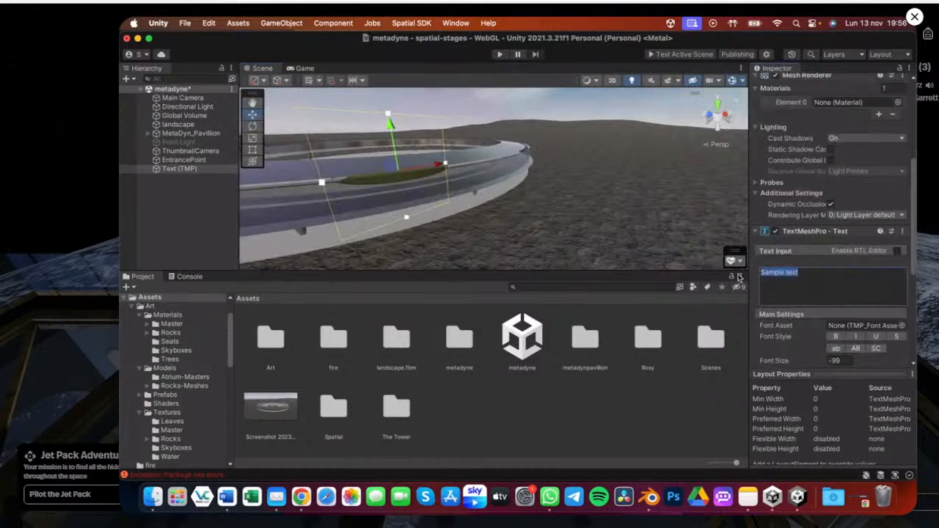
pyautogui.scroll(-2, 781, 189)
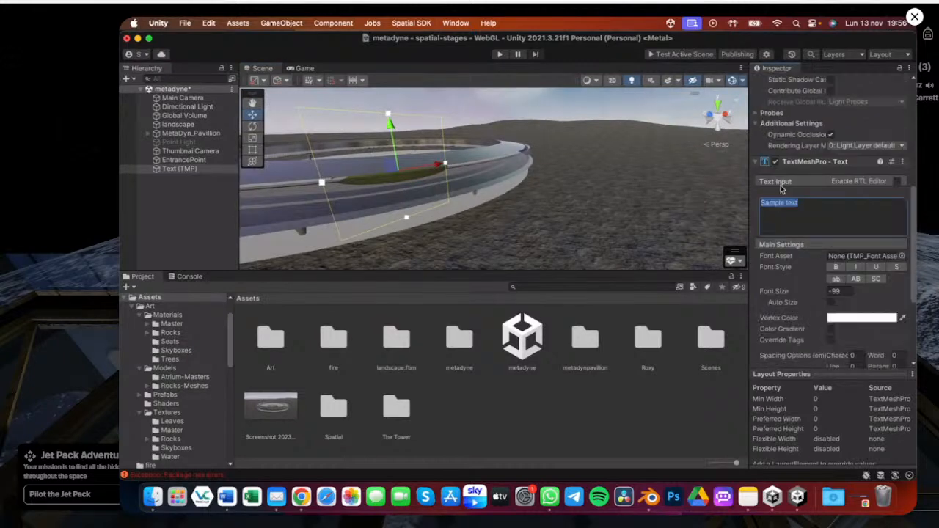
pyautogui.scroll(-1, 792, 206)
pyautogui.scroll(-1, 822, 227)
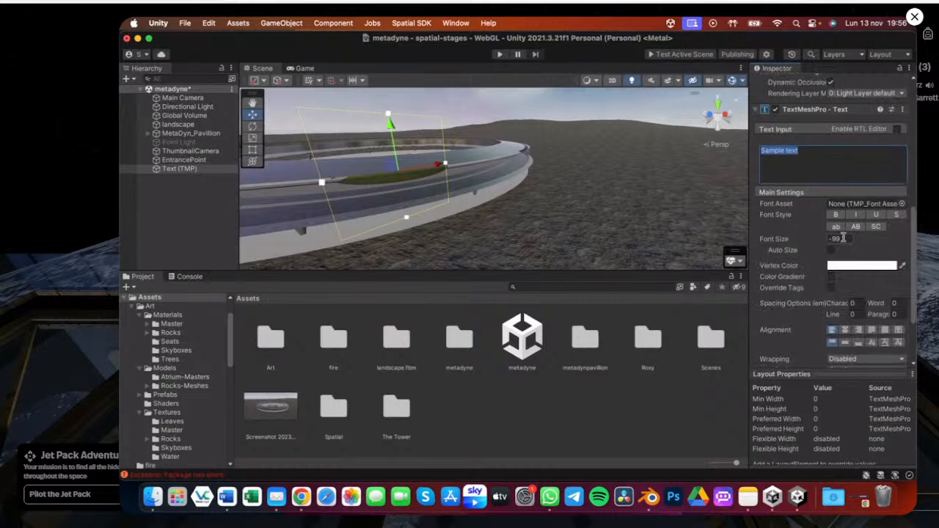
pyautogui.click(843, 239)
pyautogui.write('10')
pyautogui.press('Return')
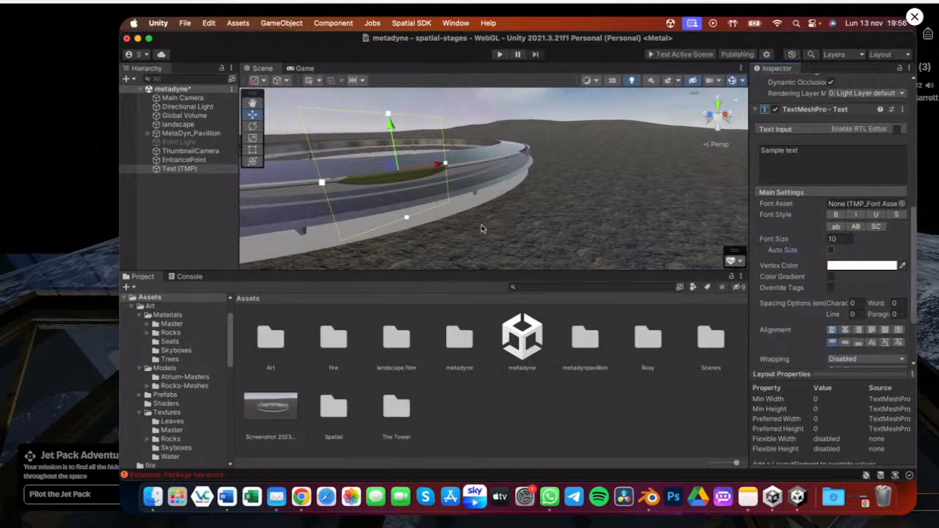
# Raise the text object above the pavilion to about Y 39.9
pyautogui.doubleClick(180, 169)
pyautogui.keyDown('alt'); pyautogui.moveTo(504, 147); pyautogui.dragTo(668, 104); pyautogui.keyUp('alt')
pyautogui.click(732, 83)
pyautogui.keyDown('alt'); pyautogui.moveTo(297, 182); pyautogui.dragTo(372, 76); pyautogui.keyUp('alt')
pyautogui.press('f')
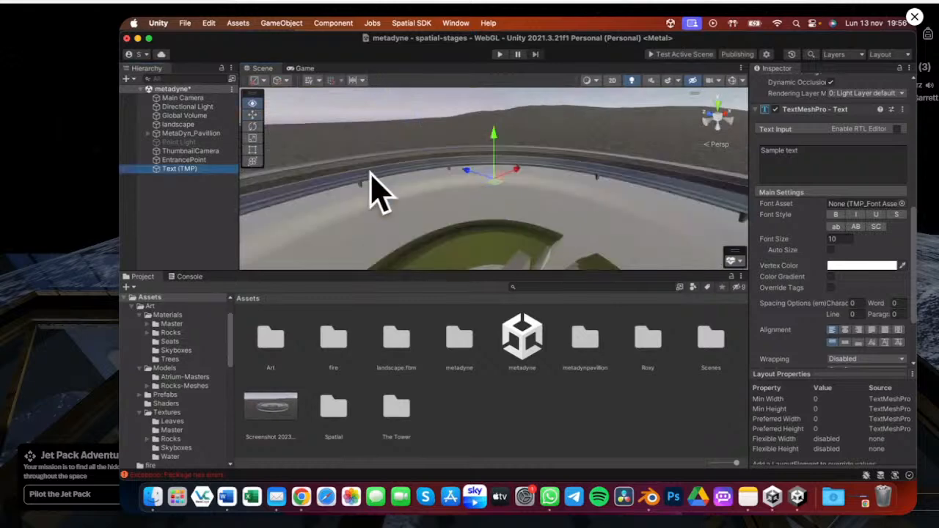
pyautogui.keyDown('alt'); pyautogui.moveTo(373, 188); pyautogui.dragTo(458, 176); pyautogui.keyUp('alt')
pyautogui.scroll(5, 880, 197)
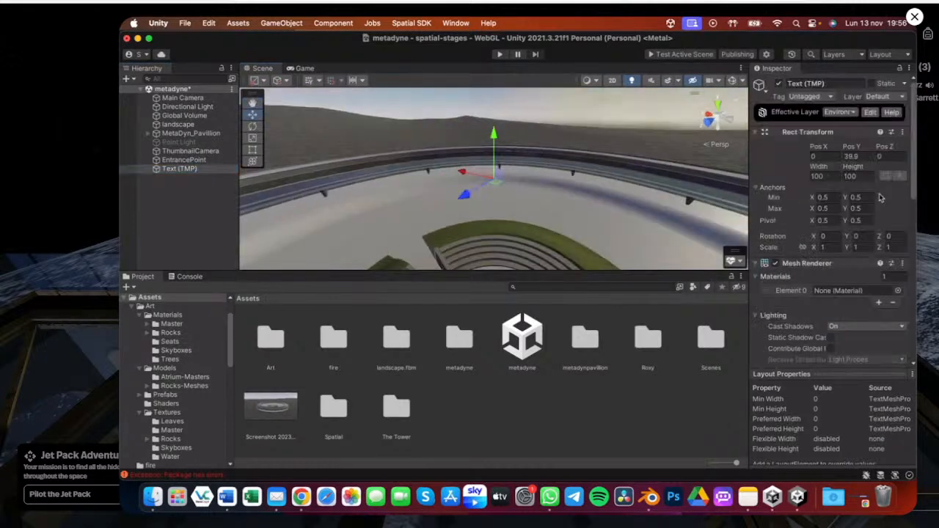
pyautogui.click(898, 291)
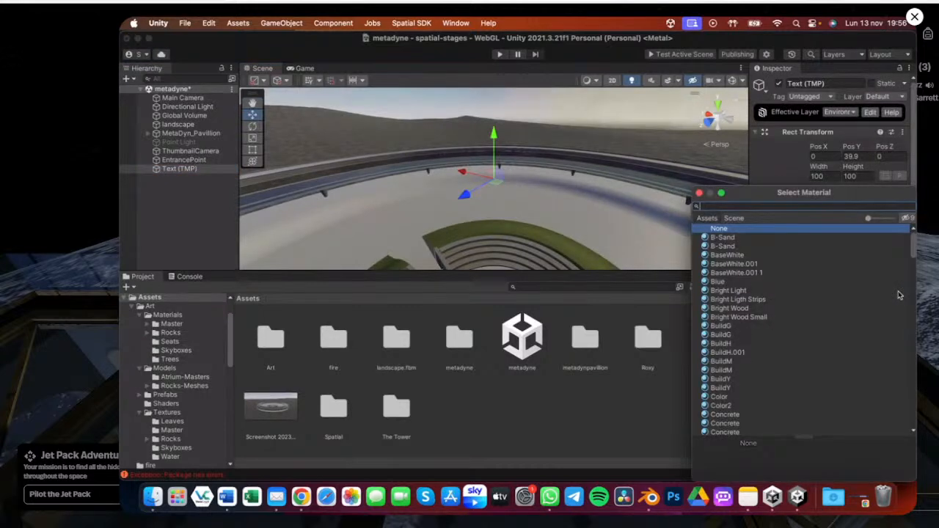
pyautogui.write('sim')
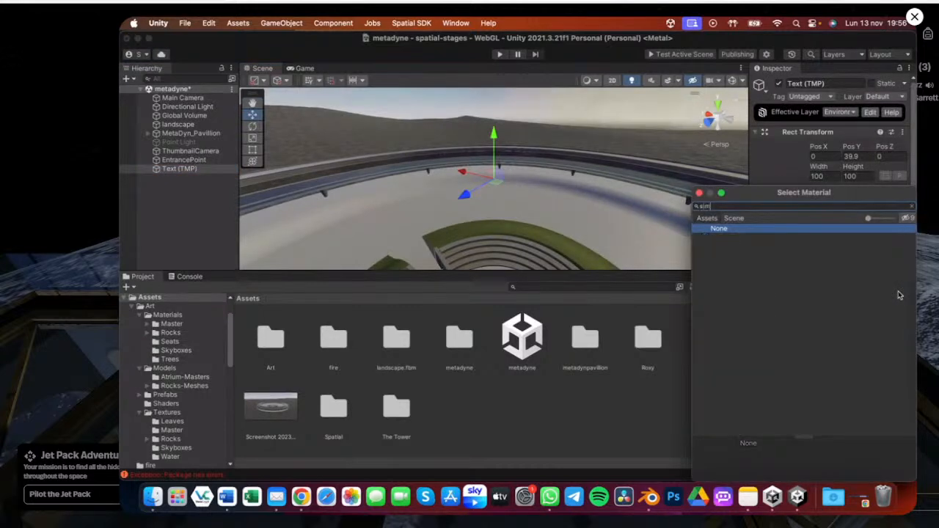
pyautogui.press('BackSpace')
pyautogui.press('BackSpace')
pyautogui.press('BackSpace')
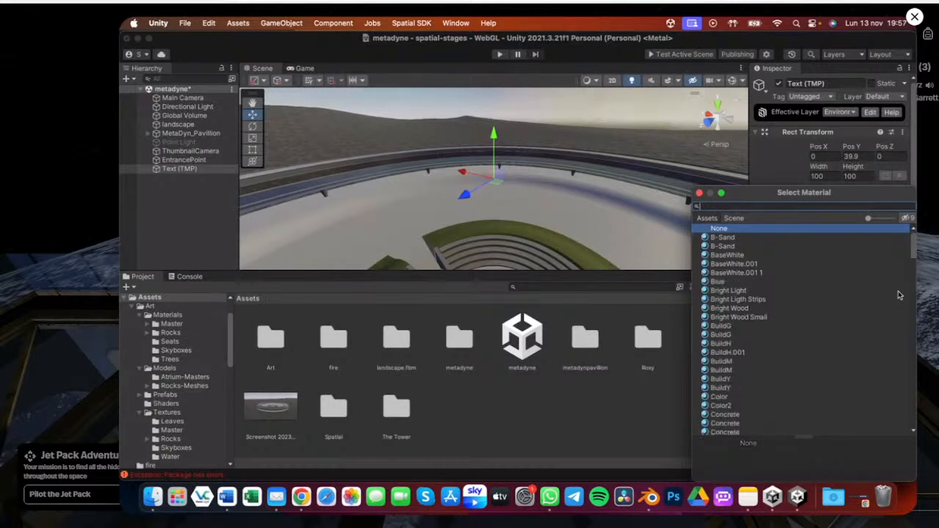
pyautogui.click(699, 193)
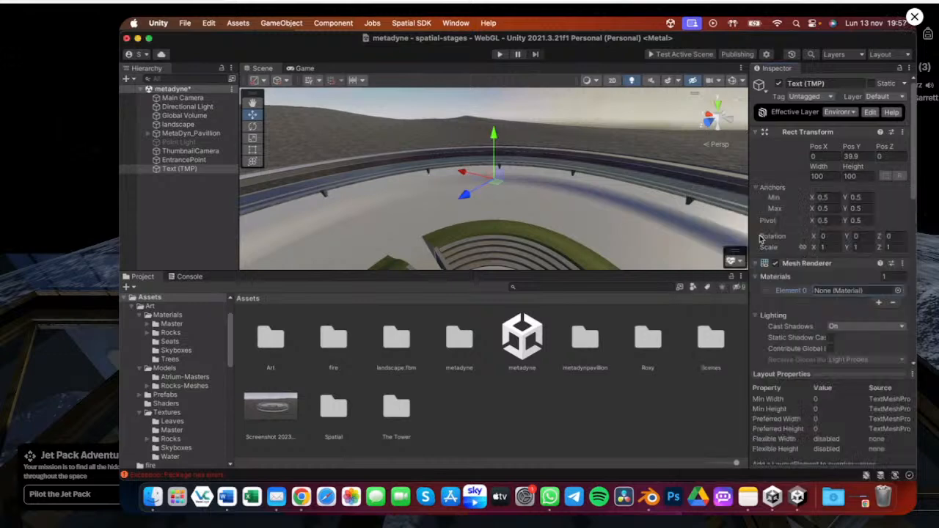
# Assign the Blue material to the text object's mesh renderer
pyautogui.scroll(-2, 846, 309)
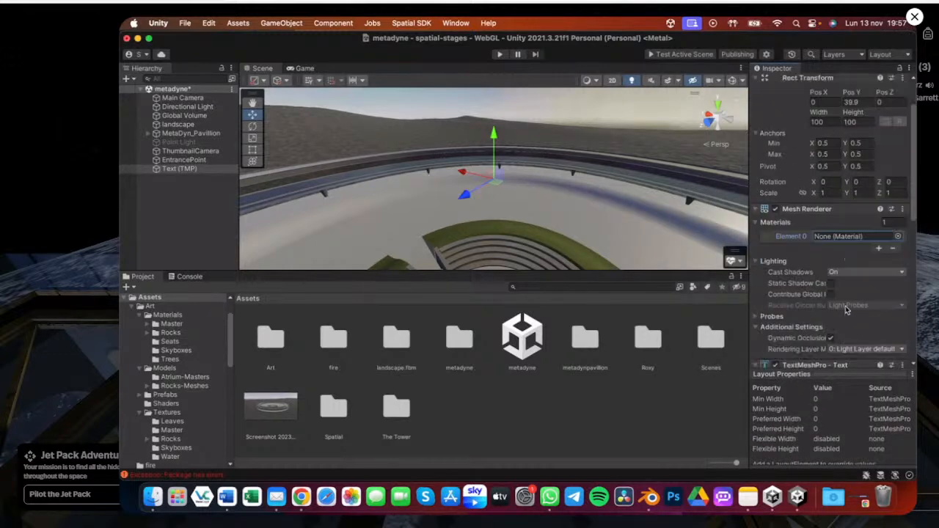
pyautogui.scroll(-1, 846, 309)
pyautogui.scroll(-1, 846, 309)
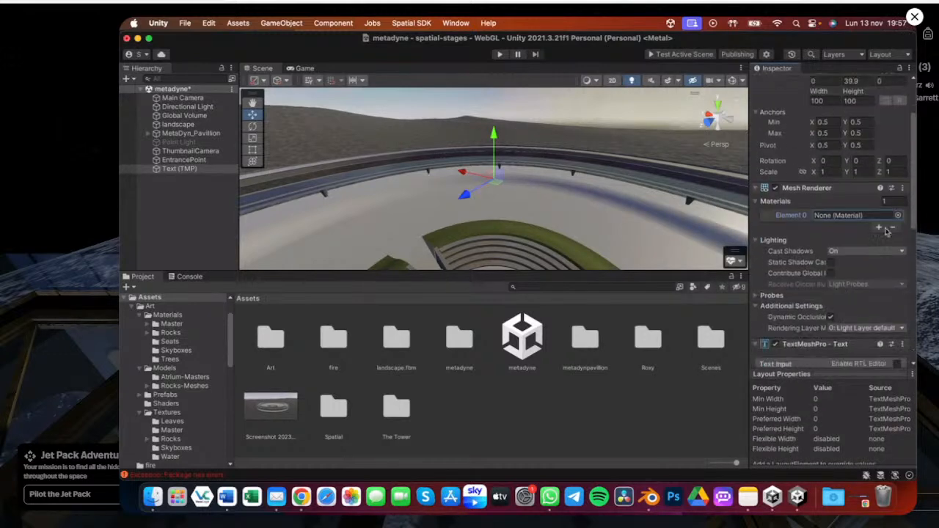
pyautogui.click(896, 216)
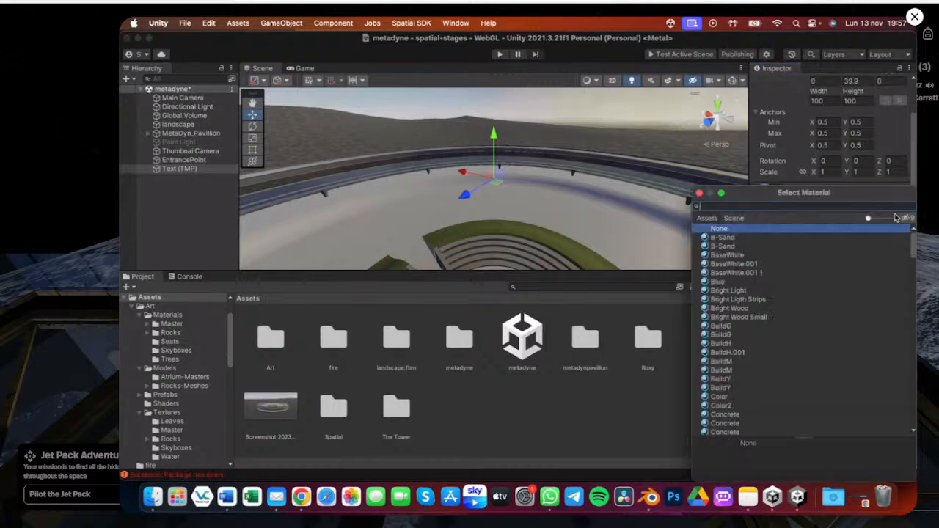
pyautogui.doubleClick(718, 282)
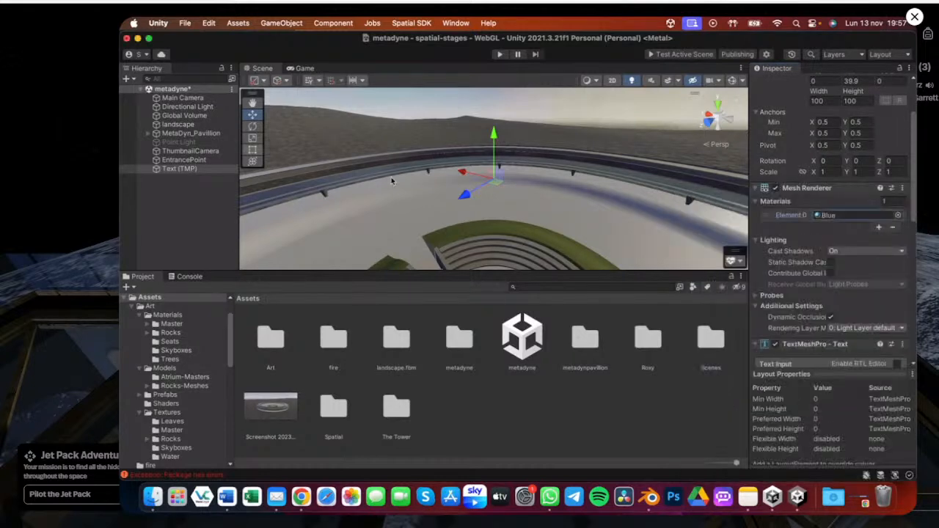
# Review the text object's material and font settings and its placement in the scene
pyautogui.scroll(-5, 821, 288)
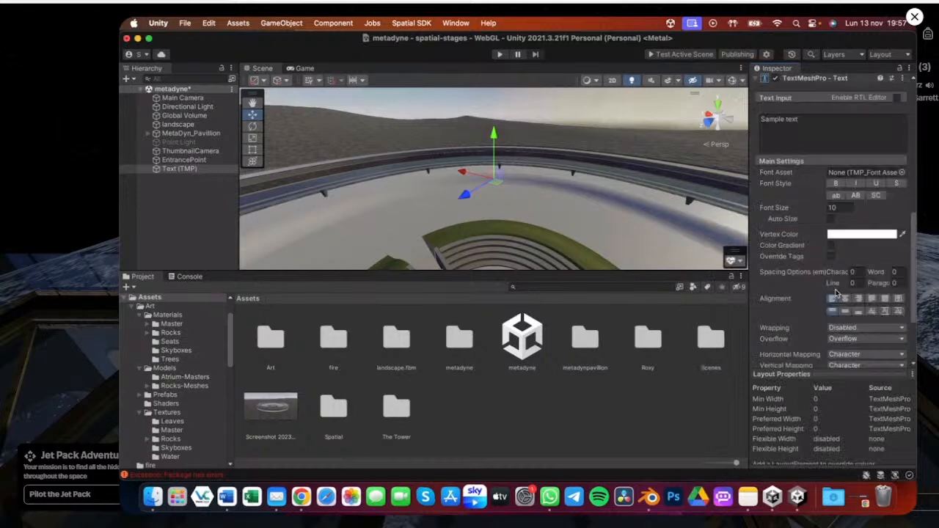
pyautogui.scroll(-3, 822, 273)
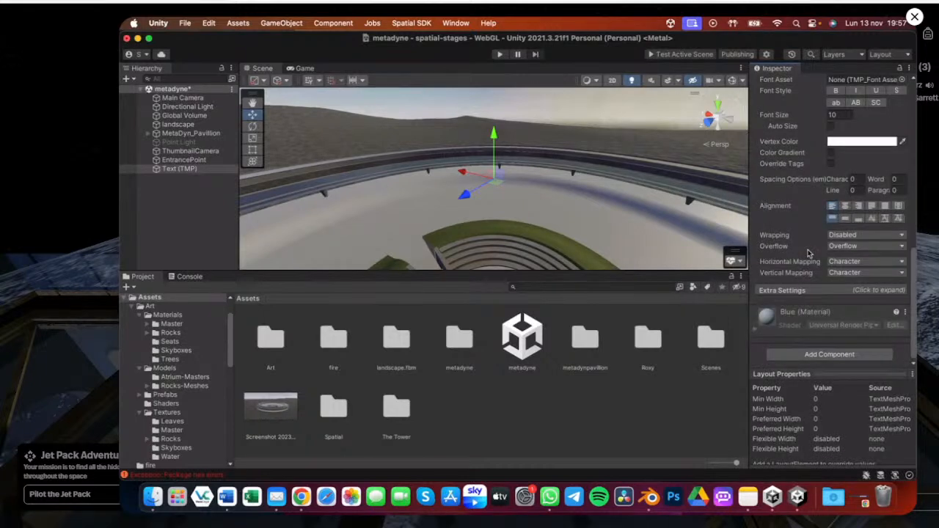
pyautogui.scroll(8, 809, 253)
pyautogui.doubleClick(168, 171)
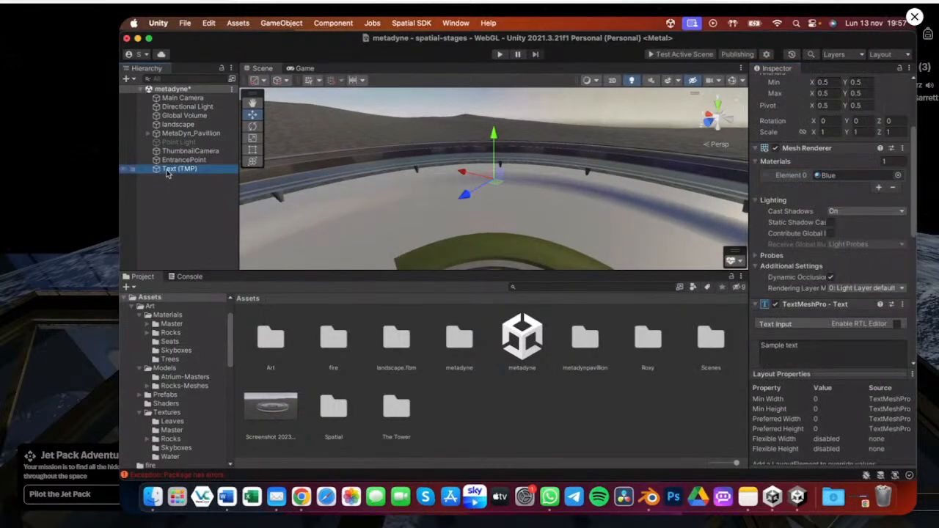
pyautogui.keyDown('alt'); pyautogui.moveTo(352, 177); pyautogui.dragTo(627, 172); pyautogui.keyUp('alt')
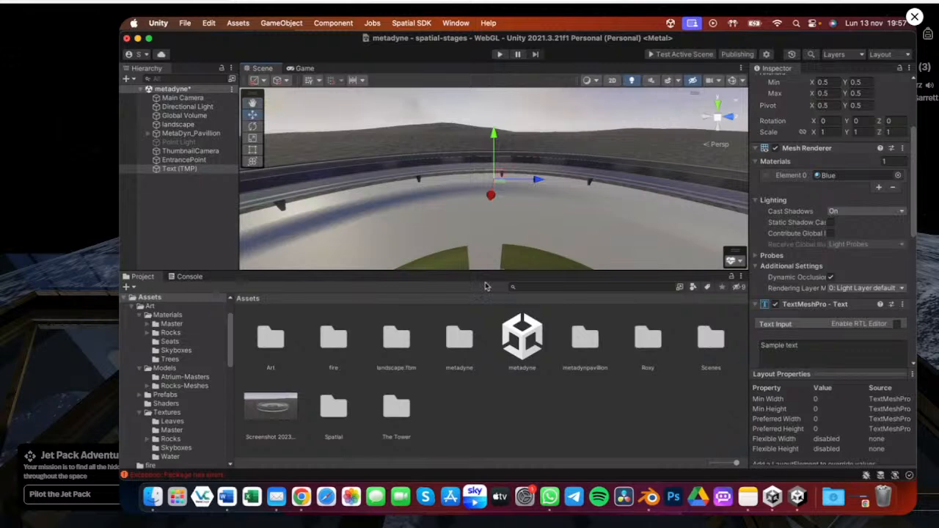
pyautogui.click(171, 169)
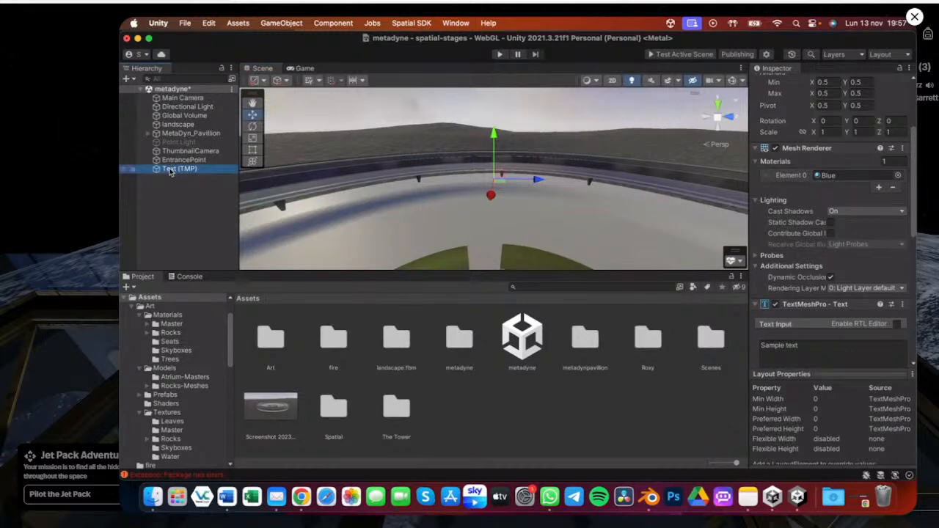
pyautogui.doubleClick(170, 172)
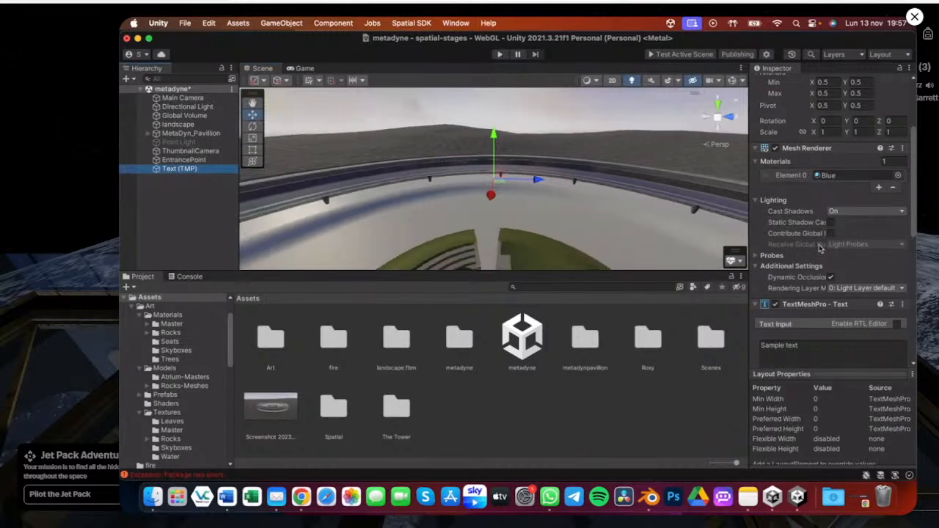
pyautogui.scroll(-5, 820, 247)
pyautogui.scroll(1, 820, 246)
pyautogui.click(843, 238)
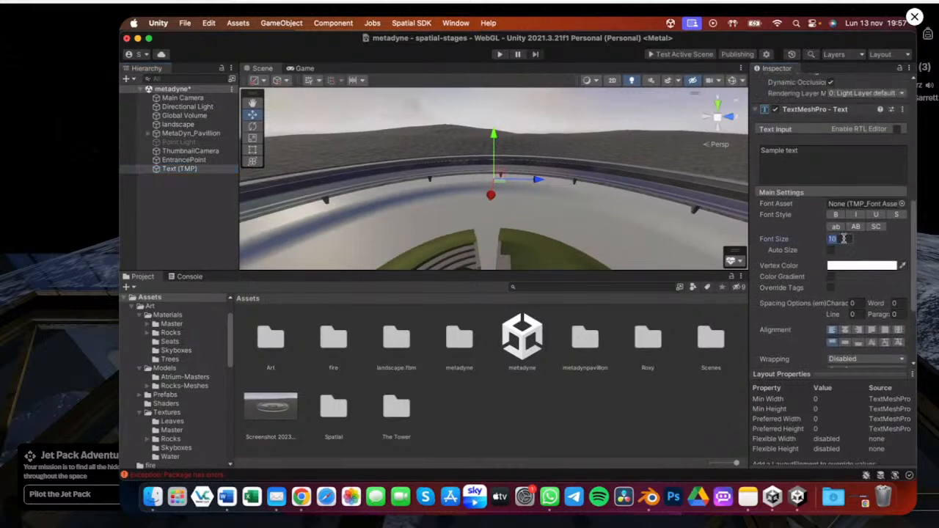
pyautogui.scroll(5, 780, 170)
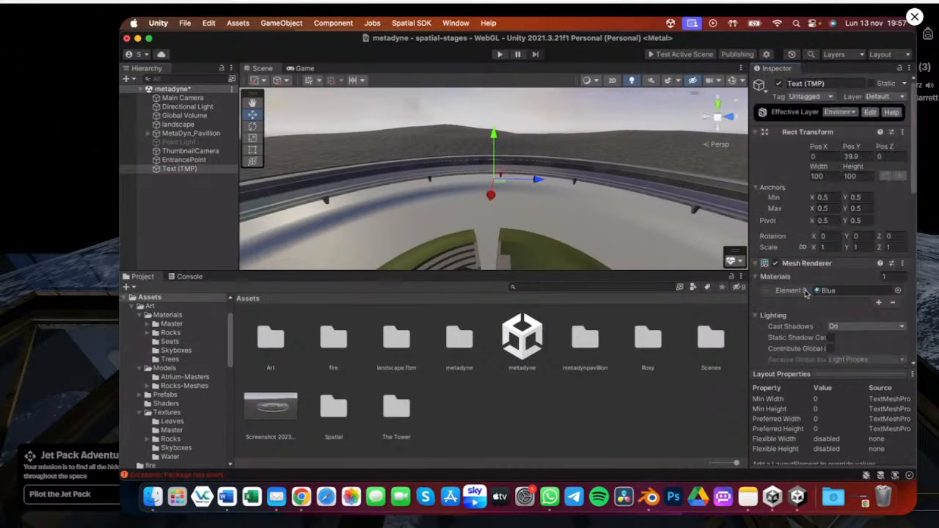
# Delete the Text (TMP) object from the scene
pyautogui.click(179, 169)
pyautogui.press('super+BackSpace')
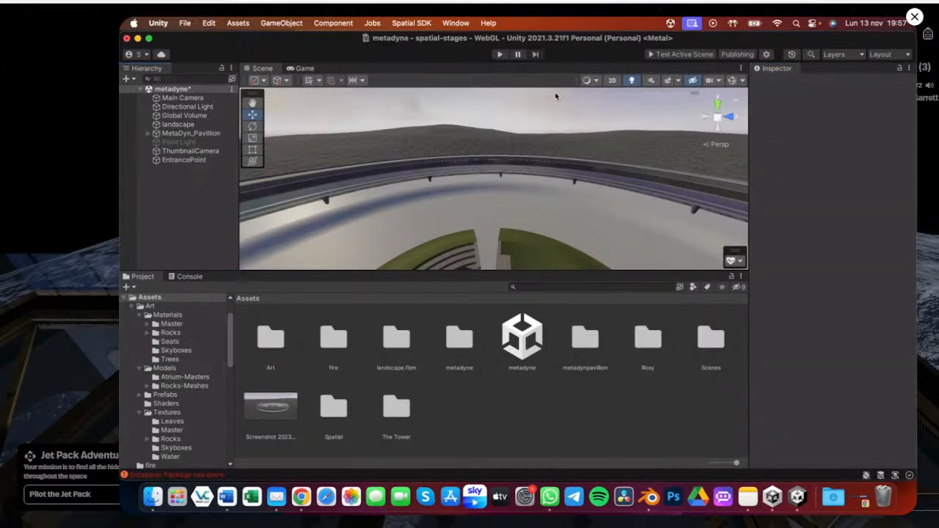
# Publish the MatedynePavillion package from the Spatial Portal, reloading the modified scene when asked
pyautogui.click(738, 55)
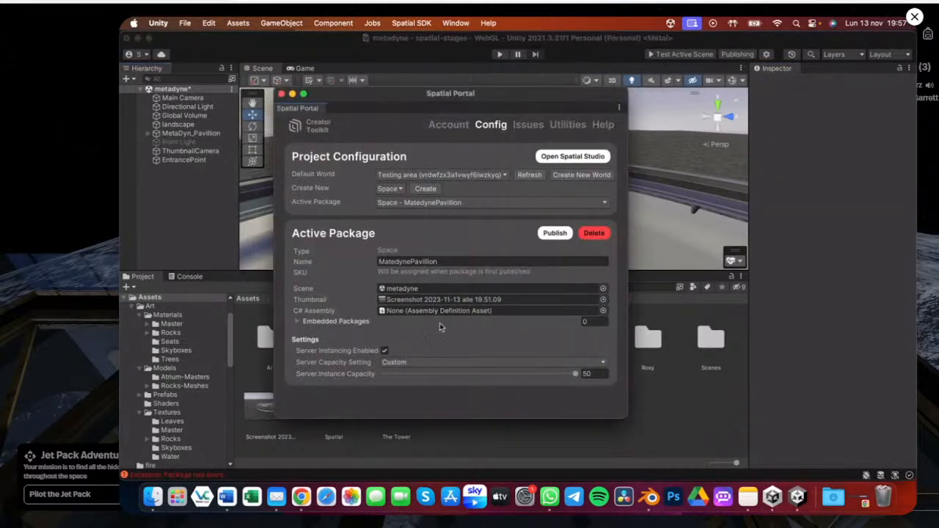
pyautogui.click(552, 233)
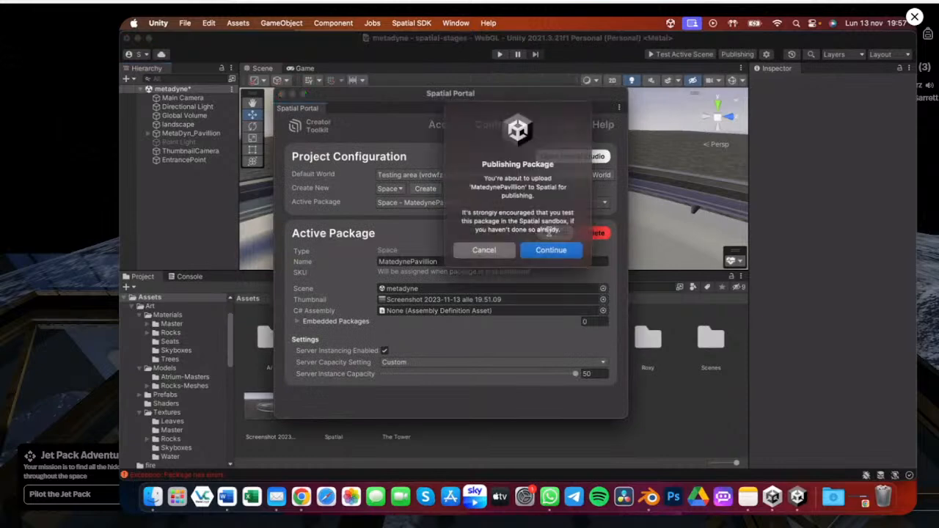
pyautogui.click(556, 251)
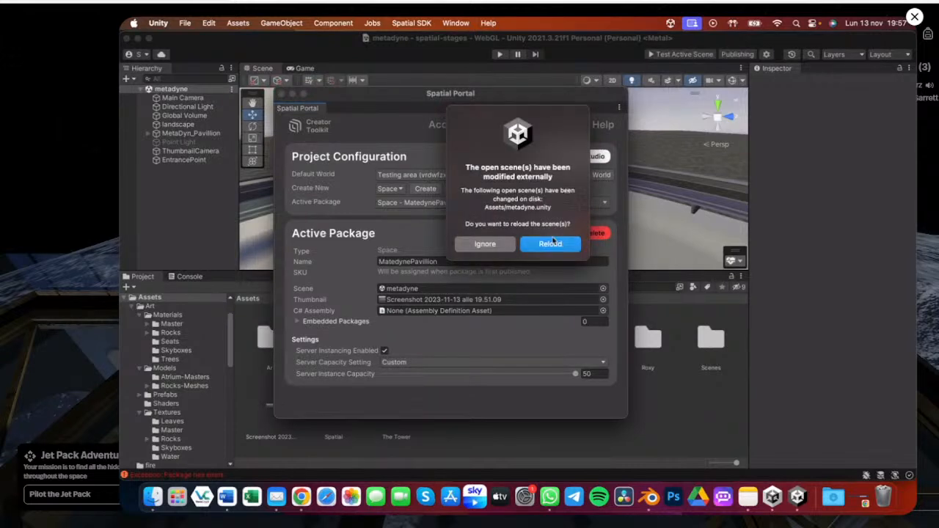
pyautogui.click(551, 243)
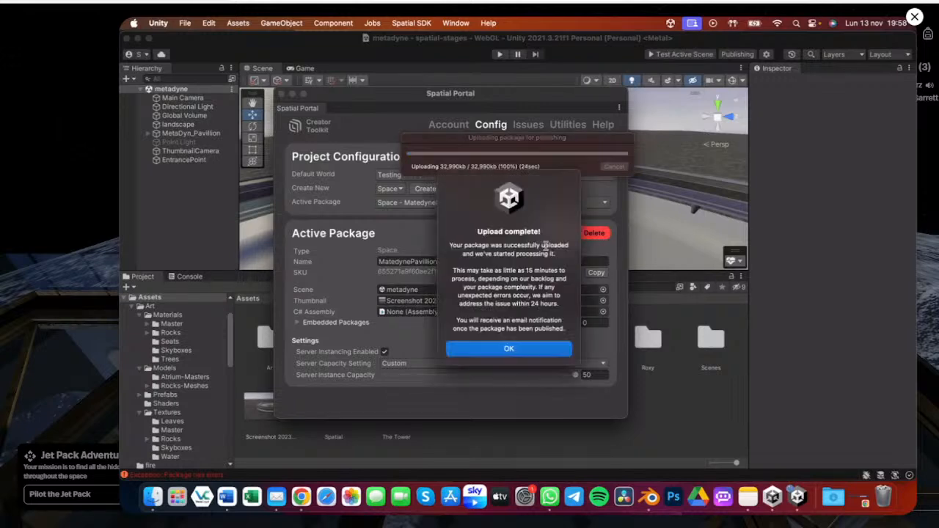
pyautogui.click(533, 351)
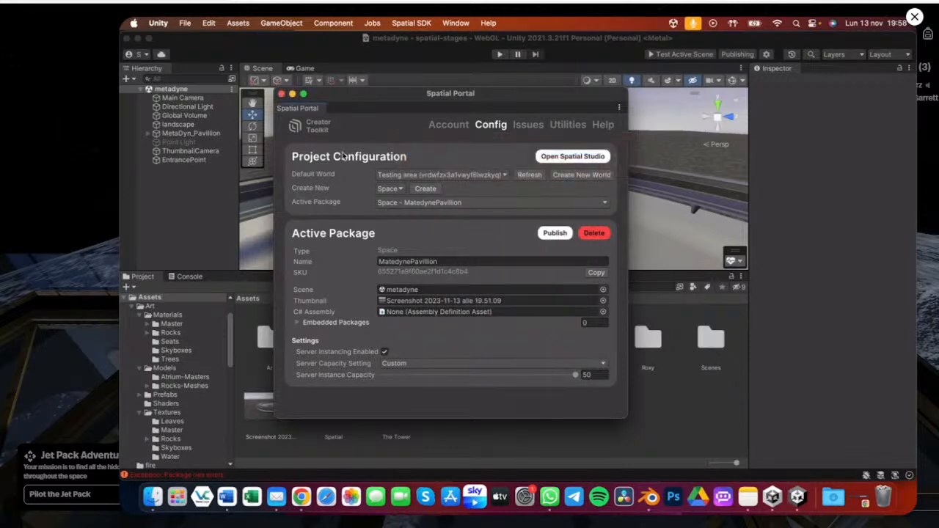
# Close the Spatial Portal and inspect the Main Camera's settings
pyautogui.click(281, 93)
pyautogui.click(182, 97)
pyautogui.scroll(-5, 851, 296)
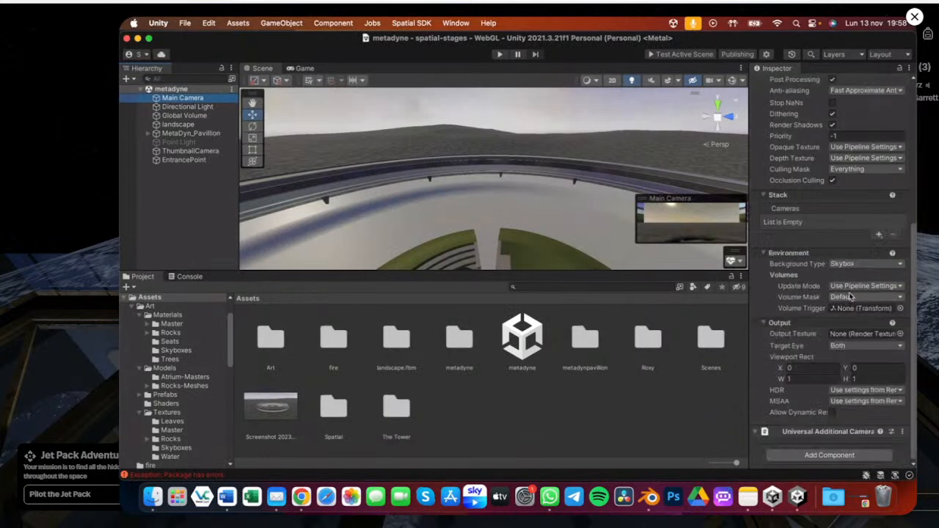
pyautogui.scroll(5, 805, 253)
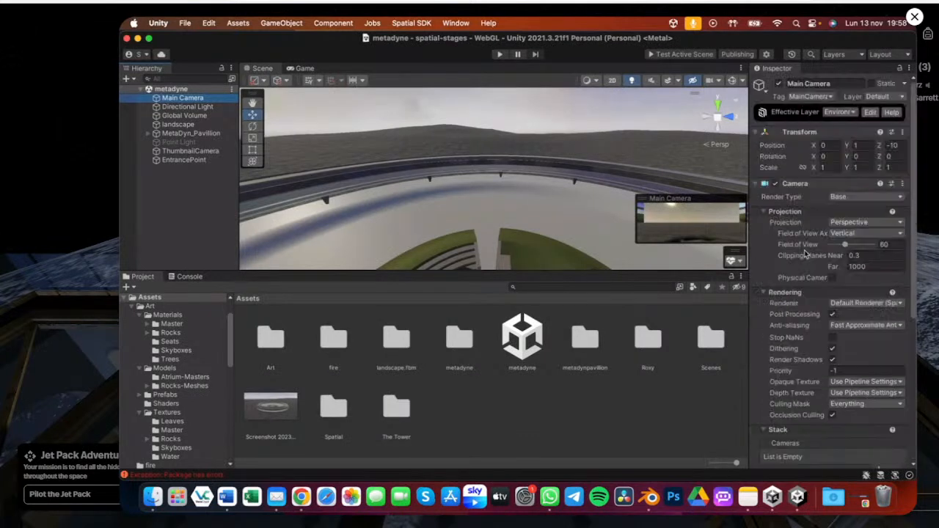
# Delete the Main Camera from the scene and save the scene
pyautogui.click(763, 183)
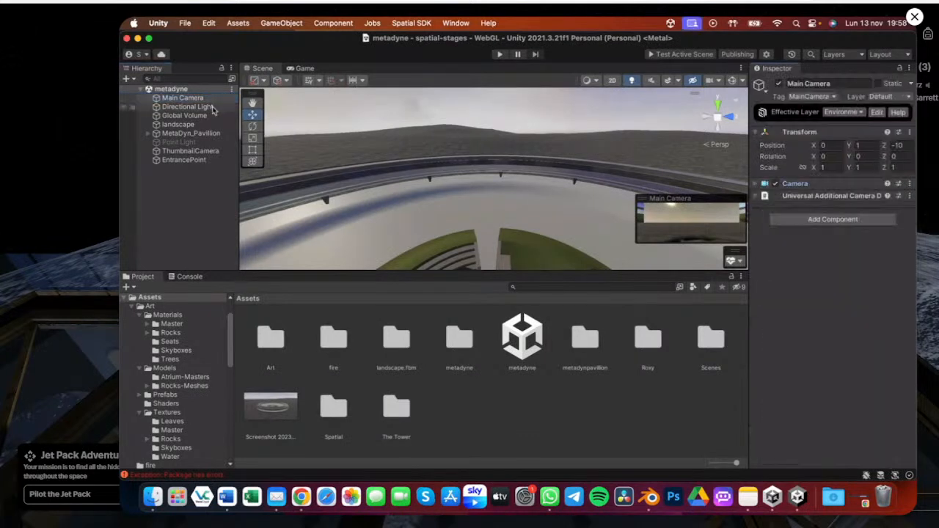
pyautogui.click(186, 152)
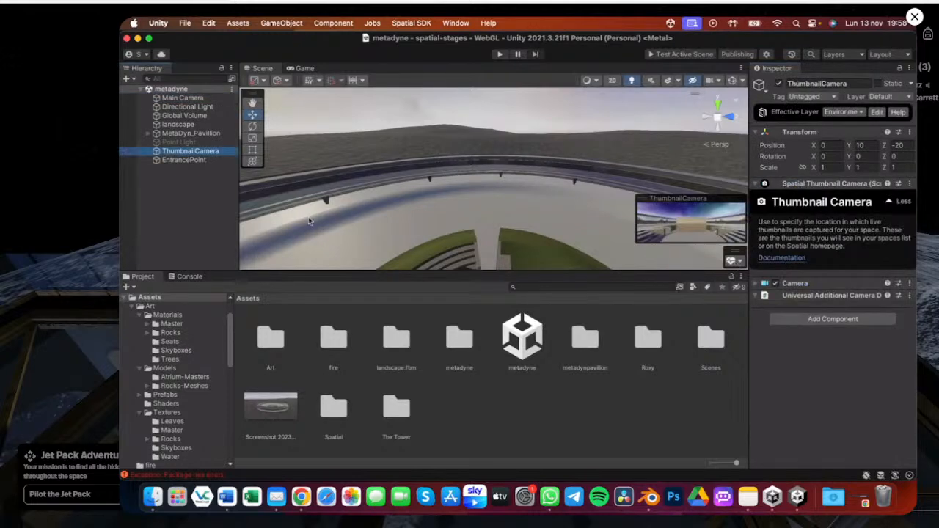
pyautogui.click(182, 98)
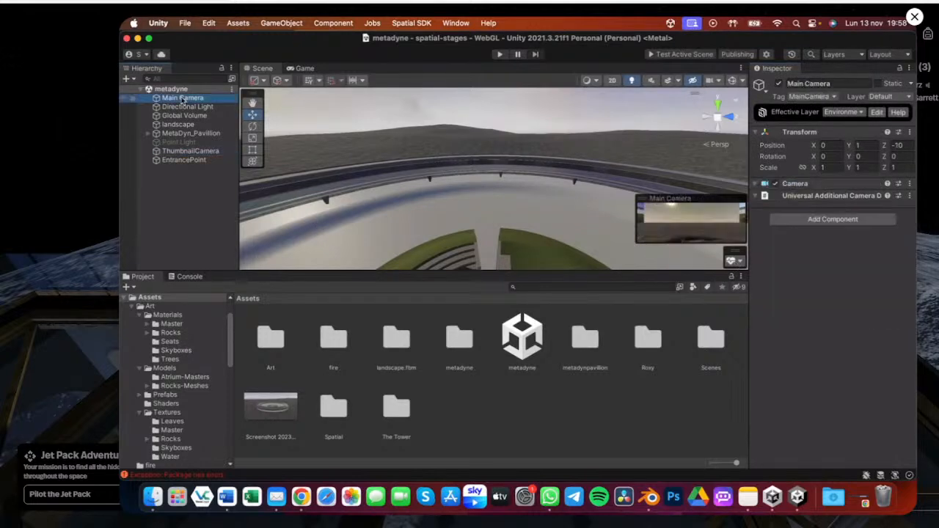
pyautogui.press('super+BackSpace')
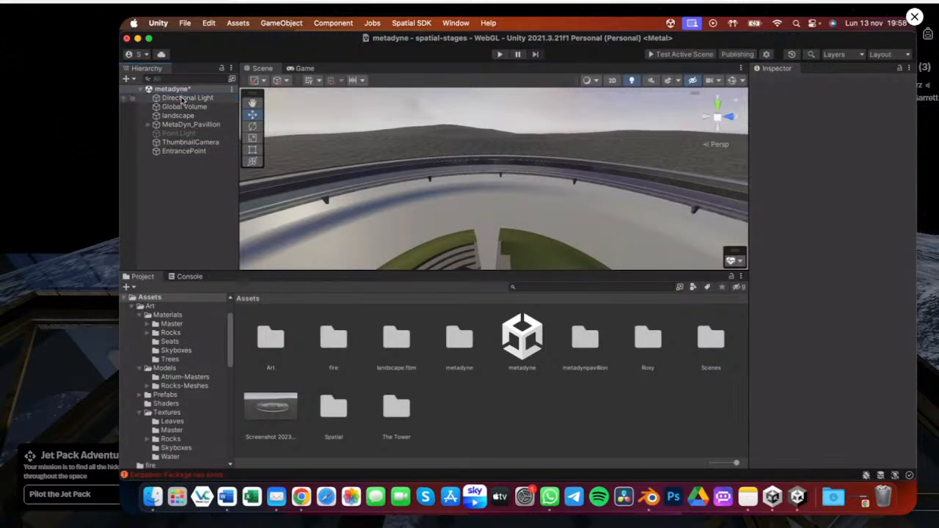
pyautogui.press('super+s')
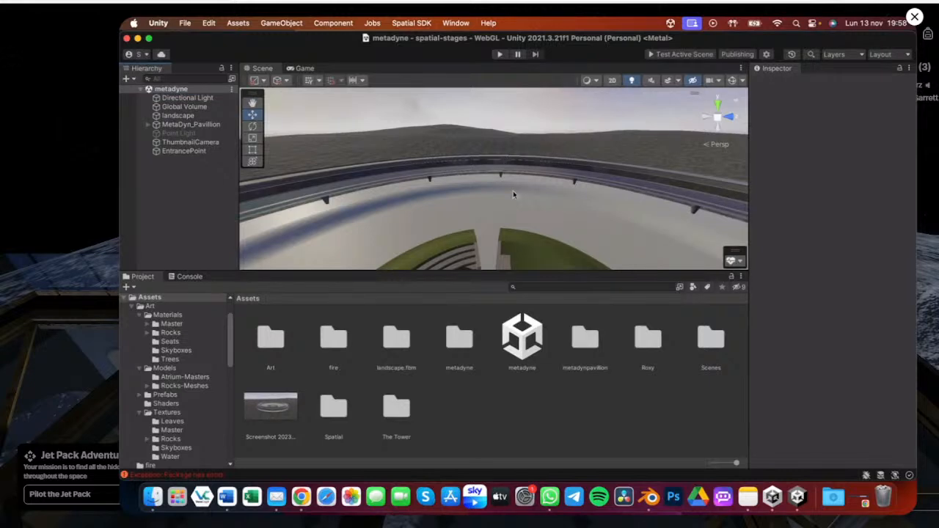
# Expand the Scene Vitals overlay and enlarge the Scene view
pyautogui.keyDown('alt'); pyautogui.moveTo(507, 165); pyautogui.dragTo(433, 207); pyautogui.keyUp('alt')
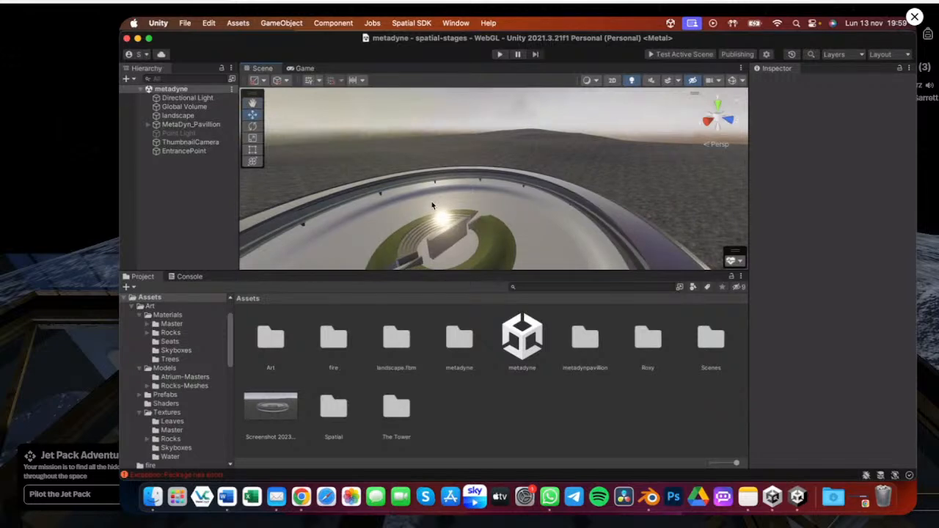
pyautogui.click(738, 260)
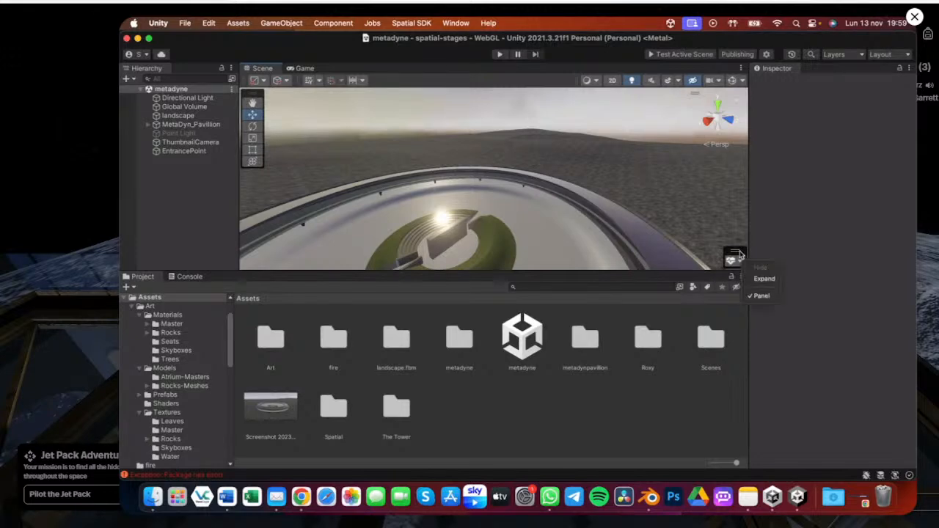
pyautogui.click(765, 279)
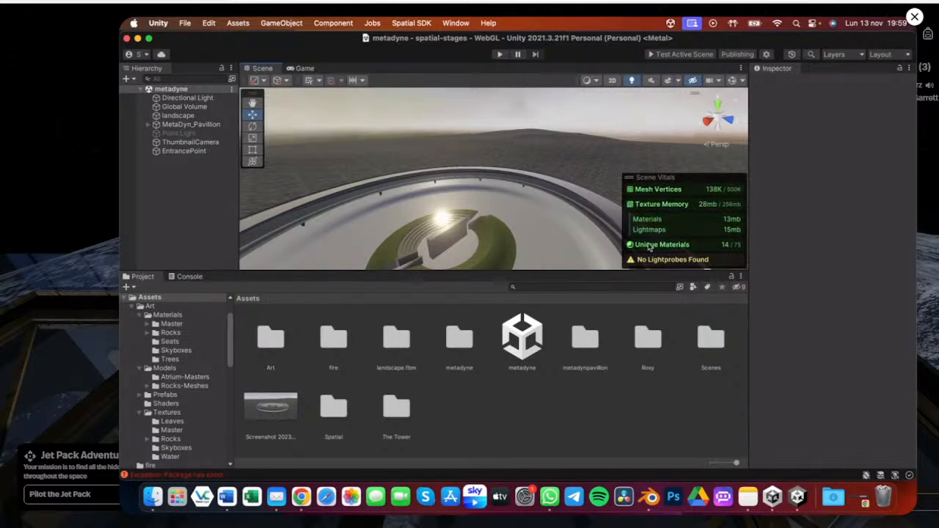
pyautogui.moveTo(522, 270); pyautogui.dragTo(517, 381)
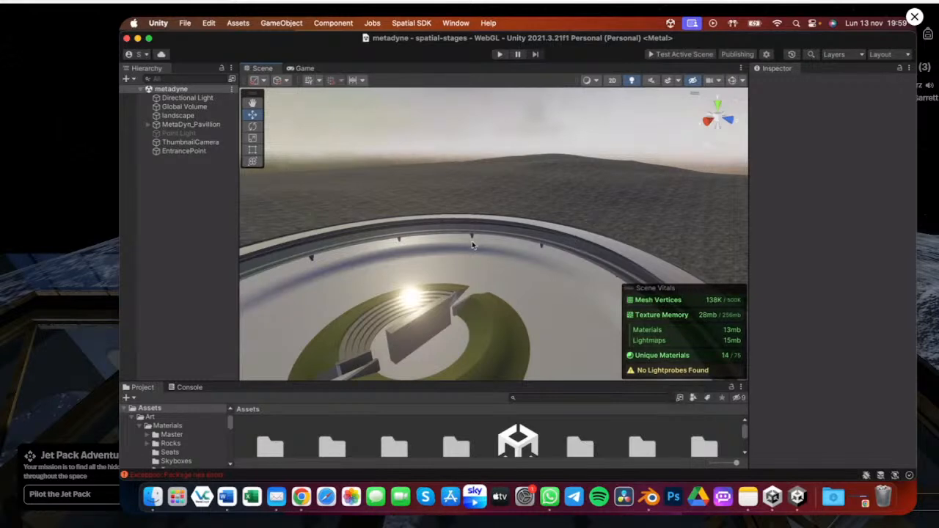
# Orbit and zoom around the pavilion in the Scene view to inspect its lighting
pyautogui.keyDown('alt'); pyautogui.moveTo(473, 244); pyautogui.dragTo(492, 197); pyautogui.keyUp('alt')
pyautogui.scroll(5, 455, 259)
pyautogui.scroll(2, 454, 258)
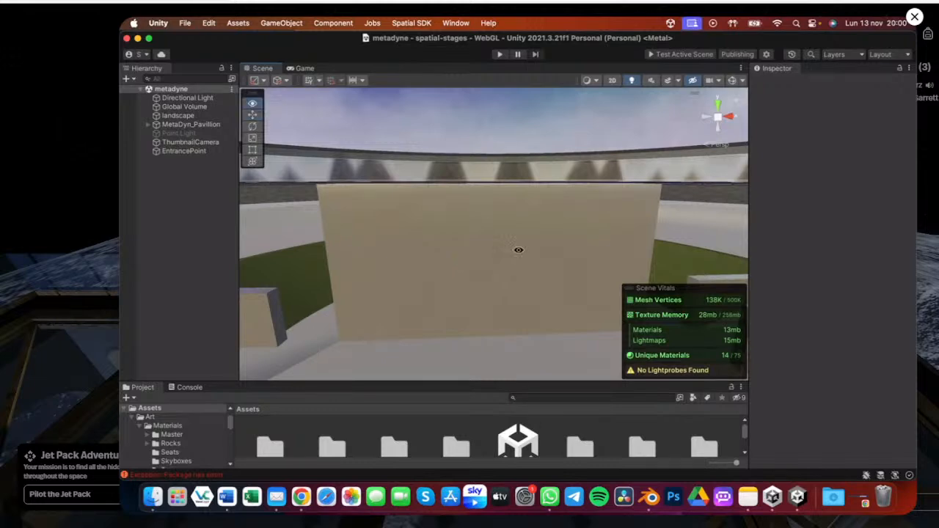
pyautogui.moveTo(512, 251)
pyautogui.keyDown('alt'); pyautogui.mouseDown()
pyautogui.moveTo(513, 282)
pyautogui.moveTo(502, 223)
pyautogui.moveTo(539, 279)
pyautogui.moveTo(523, 264)
pyautogui.mouseUp(); pyautogui.keyUp('alt')
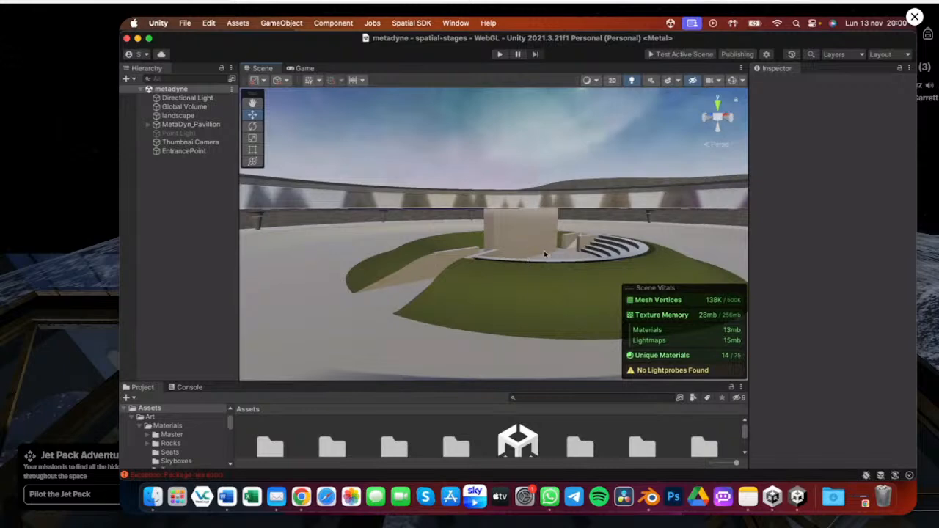
pyautogui.press('super+Tab')
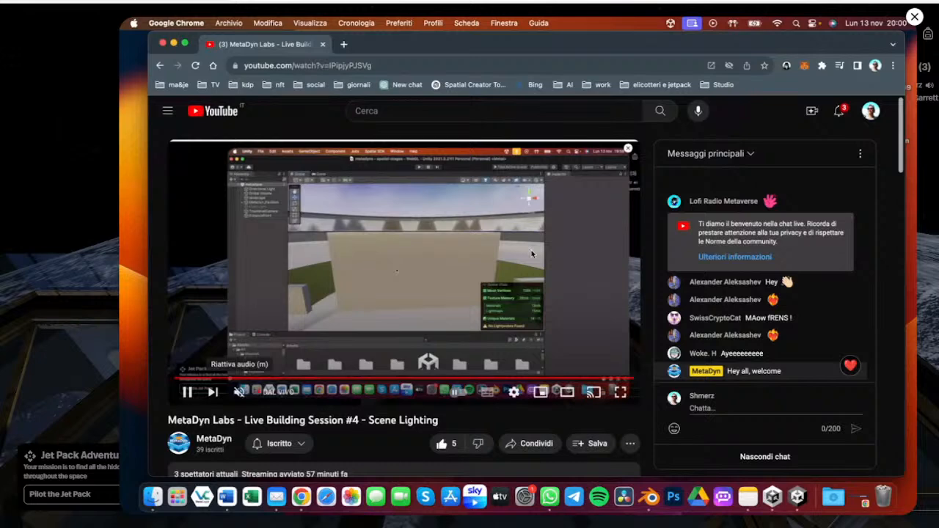
pyautogui.press('super+Tab')
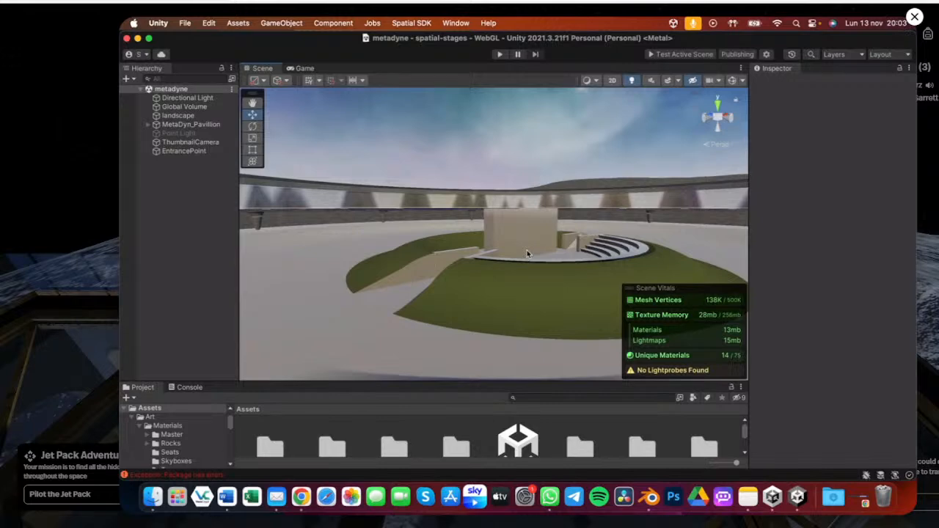
pyautogui.keyDown('alt'); pyautogui.moveTo(530, 227); pyautogui.dragTo(424, 233); pyautogui.keyUp('alt')
pyautogui.keyDown('alt'); pyautogui.scroll(-8, 430, 245); pyautogui.keyUp('alt')
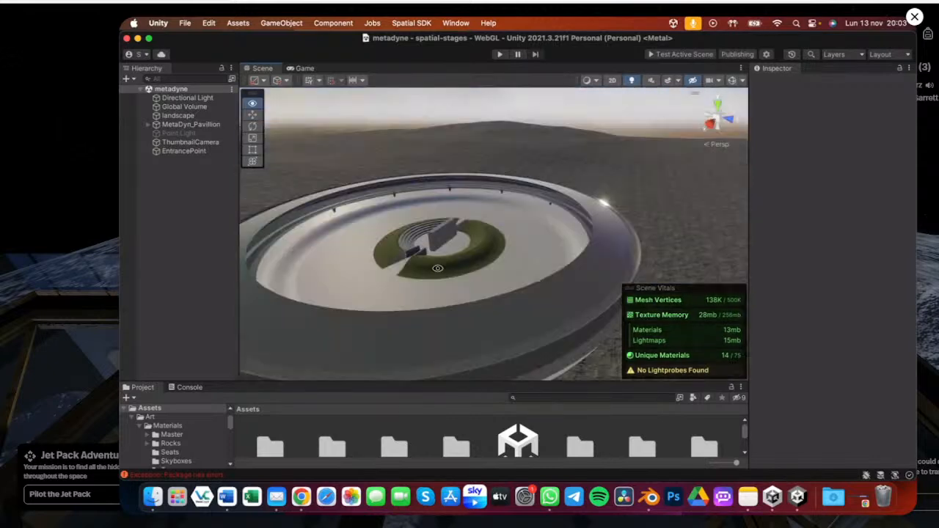
pyautogui.keyDown('alt'); pyautogui.moveTo(438, 268); pyautogui.dragTo(506, 275); pyautogui.keyUp('alt')
pyautogui.scroll(3, 455, 292)
pyautogui.keyDown('alt'); pyautogui.moveTo(455, 293); pyautogui.dragTo(392, 259); pyautogui.keyUp('alt')
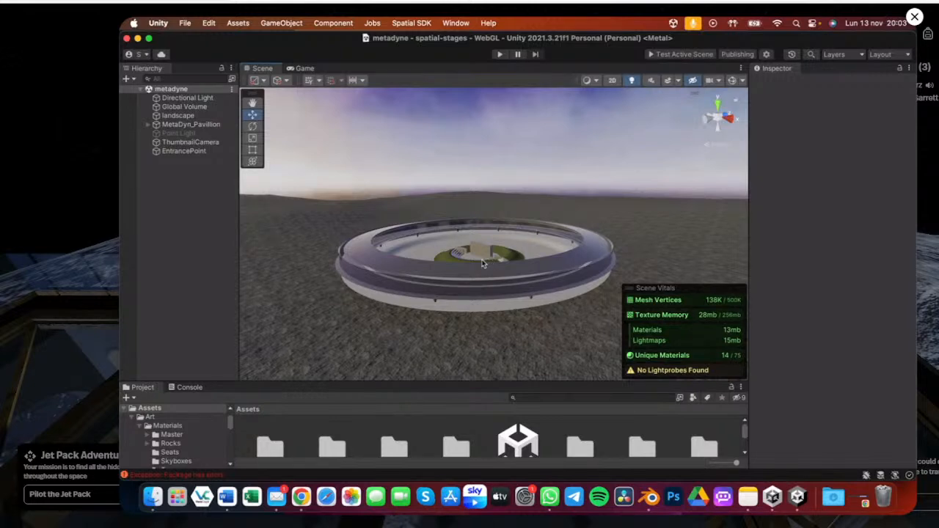
# Switch to Chrome and open the Spatial profile bookmark in a new tab
pyautogui.click(296, 483)
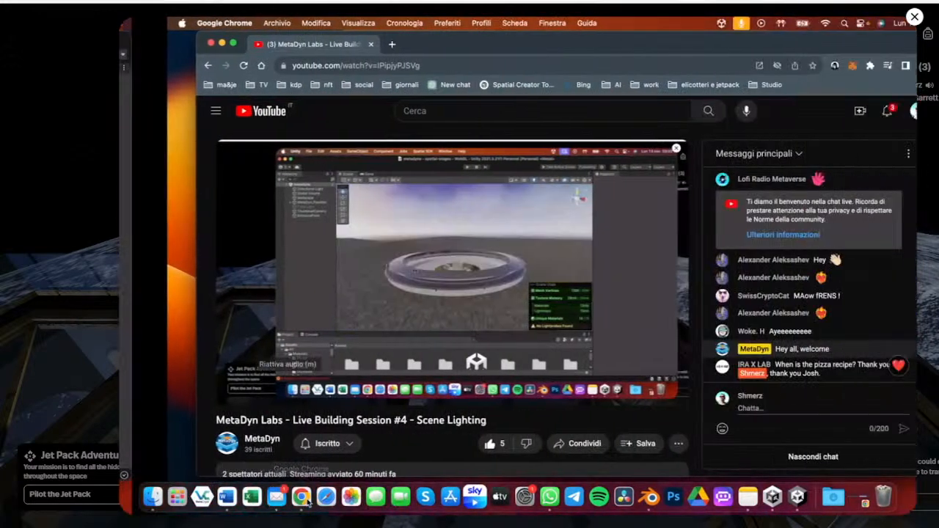
pyautogui.press('super+t')
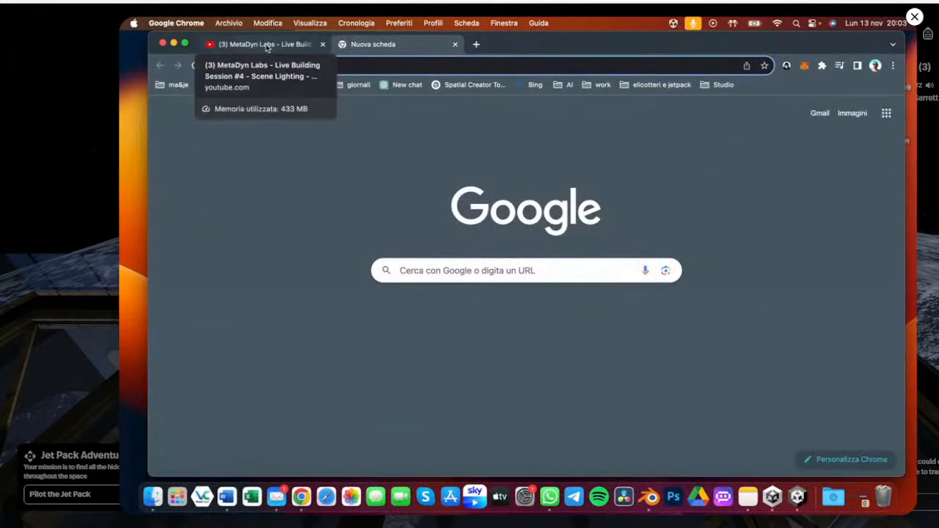
pyautogui.click(280, 86)
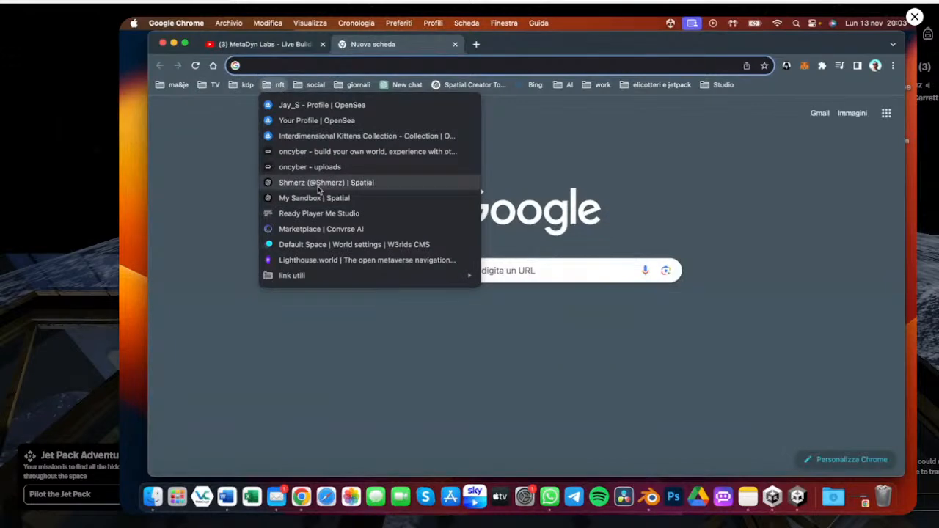
pyautogui.click(381, 178)
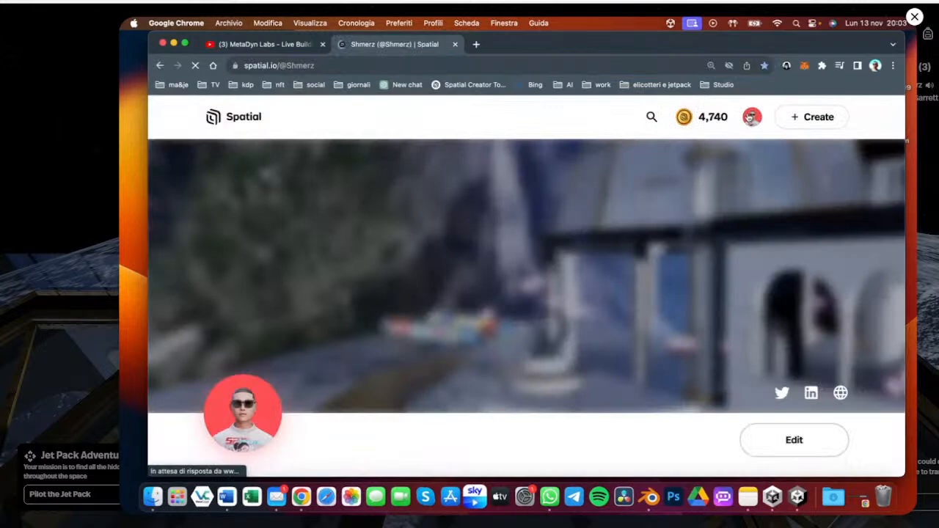
# Open the MatedynePavillion space from Your Spaces
pyautogui.click(750, 118)
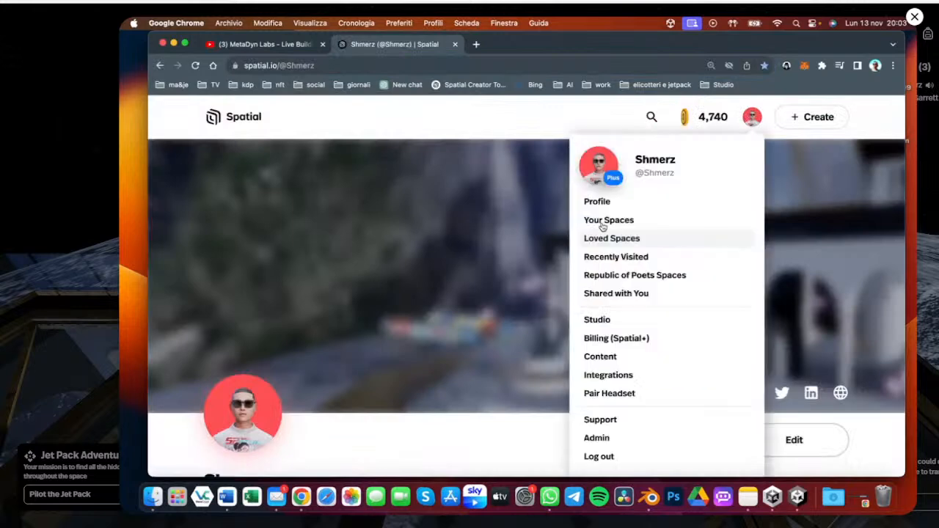
pyautogui.click(604, 222)
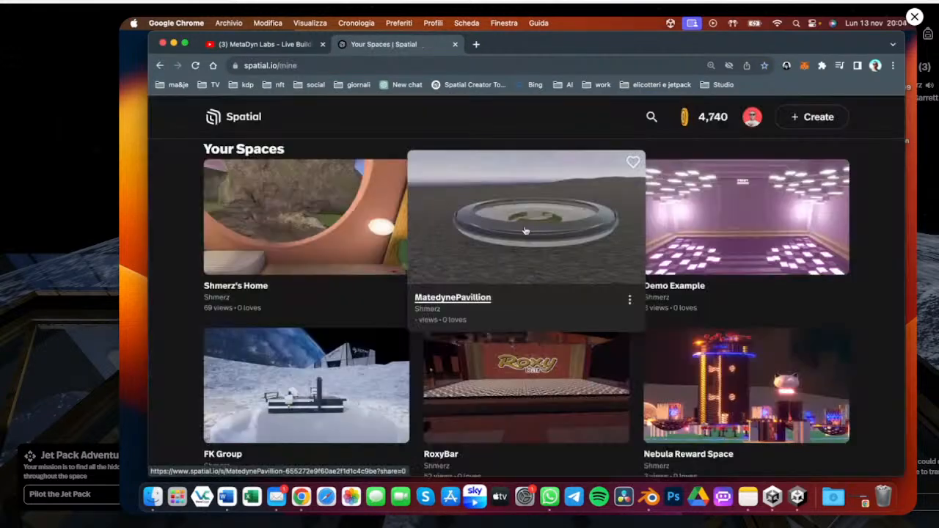
pyautogui.click(532, 229)
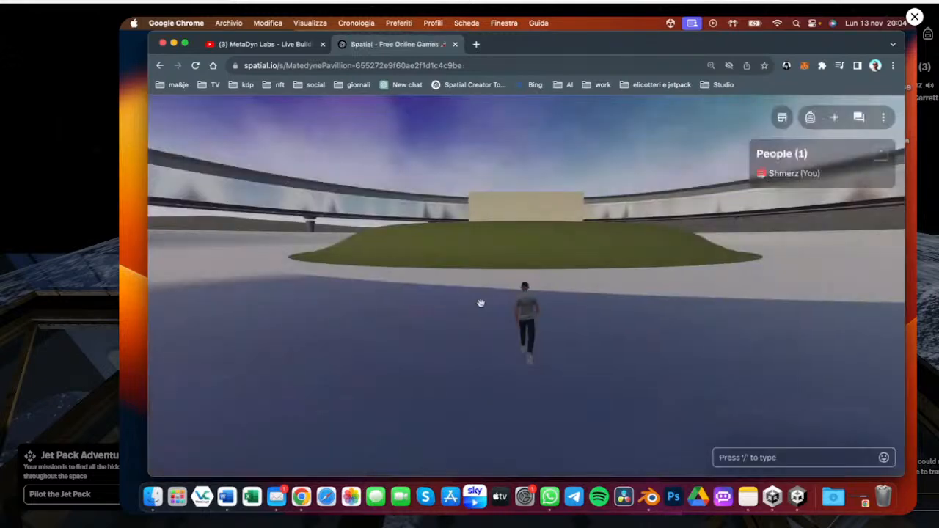
# Add the jetpack item from the Creator Toolkit content to the space
pyautogui.moveTo(481, 303)
pyautogui.mouseDown()
pyautogui.moveTo(666, 280)
pyautogui.moveTo(687, 303)
pyautogui.moveTo(562, 307)
pyautogui.moveTo(620, 278)
pyautogui.moveTo(578, 293)
pyautogui.moveTo(581, 283)
pyautogui.moveTo(439, 279)
pyautogui.moveTo(530, 342)
pyautogui.moveTo(584, 225)
pyautogui.moveTo(511, 282)
pyautogui.moveTo(600, 282)
pyautogui.moveTo(513, 294)
pyautogui.moveTo(599, 295)
pyautogui.moveTo(477, 295)
pyautogui.moveTo(600, 306)
pyautogui.moveTo(502, 250)
pyautogui.moveTo(509, 272)
pyautogui.moveTo(338, 279)
pyautogui.moveTo(527, 291)
pyautogui.moveTo(527, 234)
pyautogui.moveTo(564, 278)
pyautogui.moveTo(260, 288)
pyautogui.moveTo(287, 282)
pyautogui.moveTo(269, 267)
pyautogui.moveTo(463, 276)
pyautogui.moveTo(565, 255)
pyautogui.moveTo(523, 216)
pyautogui.moveTo(502, 233)
pyautogui.moveTo(517, 301)
pyautogui.moveTo(524, 238)
pyautogui.moveTo(493, 171)
pyautogui.moveTo(508, 245)
pyautogui.moveTo(535, 286)
pyautogui.moveTo(549, 231)
pyautogui.moveTo(536, 177)
pyautogui.moveTo(488, 219)
pyautogui.moveTo(506, 192)
pyautogui.moveTo(500, 174)
pyautogui.moveTo(525, 266)
pyautogui.moveTo(555, 204)
pyautogui.moveTo(561, 223)
pyautogui.mouseUp()
pyautogui.press('space')
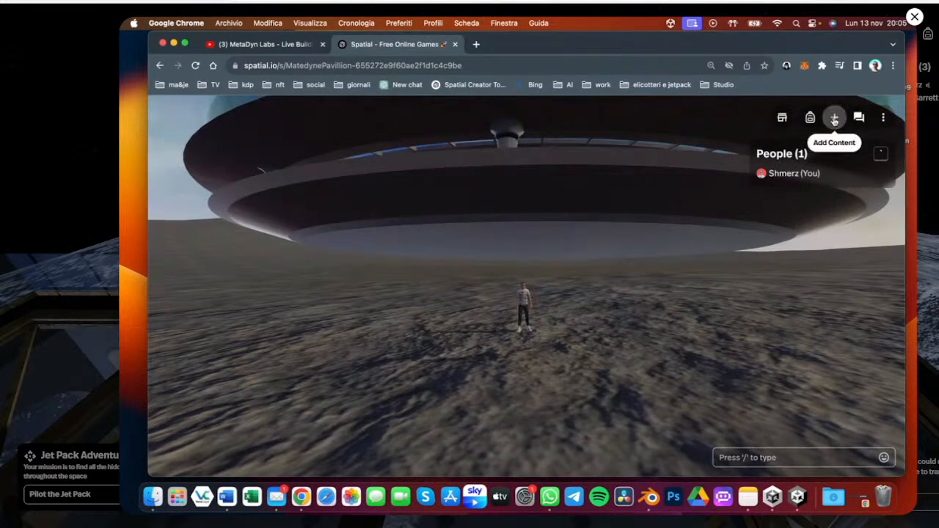
pyautogui.click(834, 119)
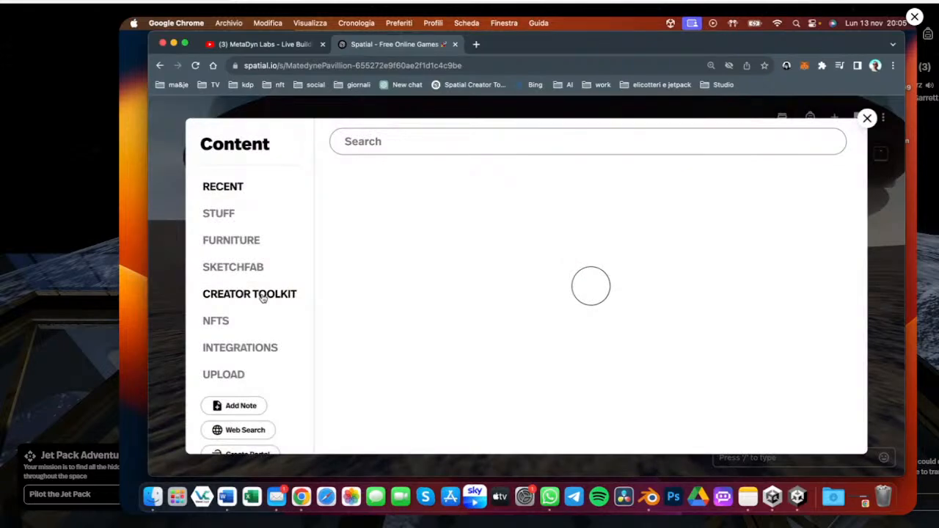
pyautogui.scroll(-5, 587, 307)
pyautogui.scroll(-5, 587, 307)
pyautogui.scroll(-5, 587, 307)
pyautogui.scroll(10, 587, 307)
pyautogui.scroll(2, 587, 307)
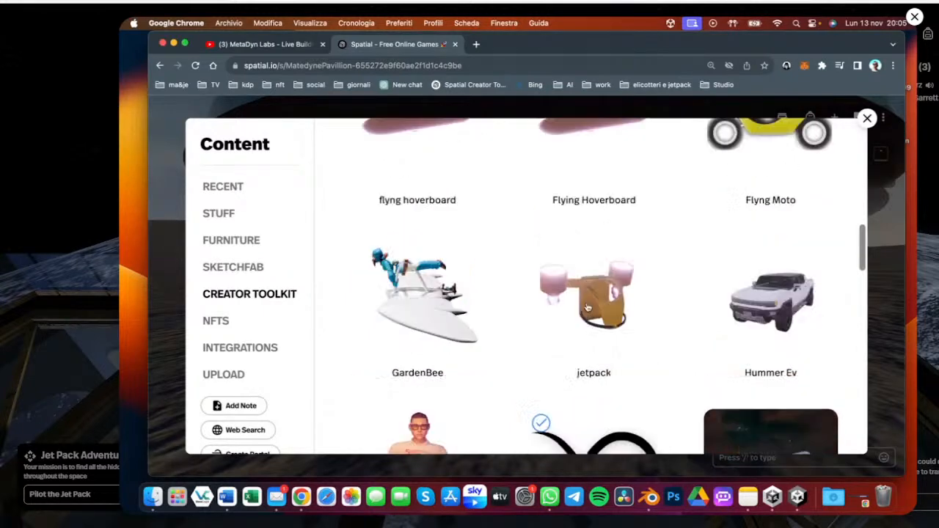
pyautogui.scroll(-3, 587, 306)
pyautogui.scroll(5, 587, 307)
pyautogui.click(587, 308)
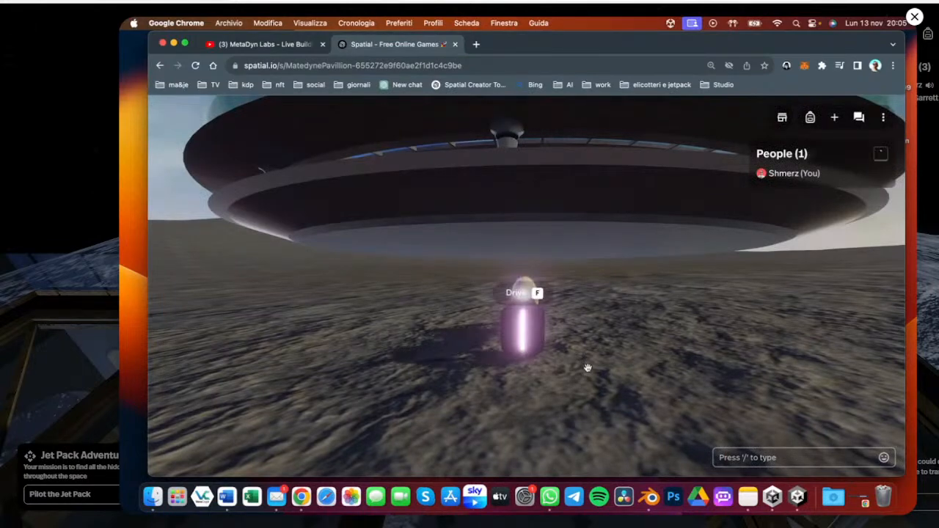
# Mount the vehicle and ride it around the pavilion to test the space
pyautogui.press('f')
pyautogui.moveTo(588, 368); pyautogui.dragTo(645, 375)
pyautogui.press('w')
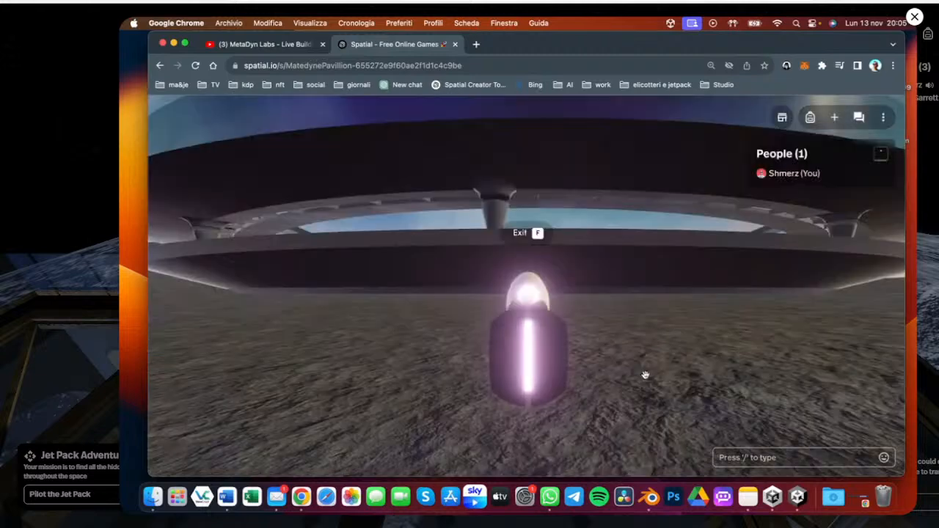
pyautogui.press('w')
pyautogui.press('space')
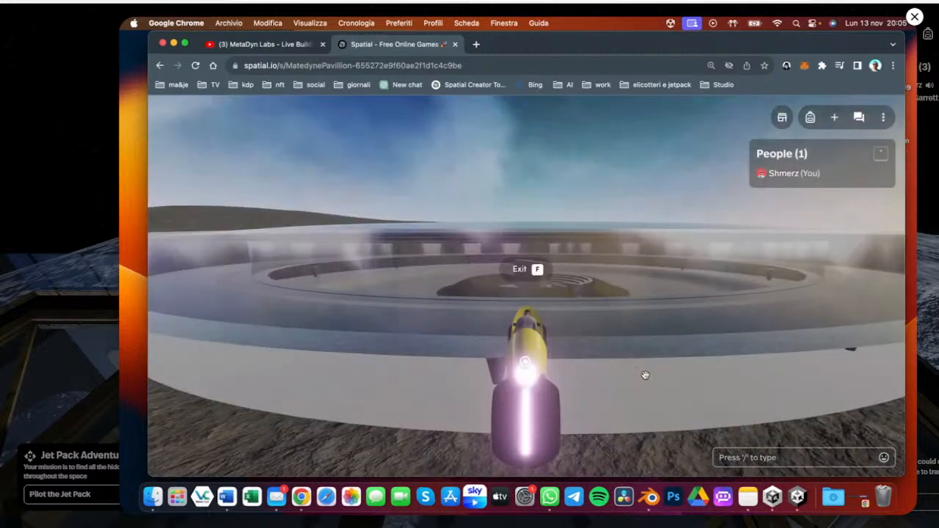
pyautogui.press('d')
pyautogui.press('a')
pyautogui.press('a')
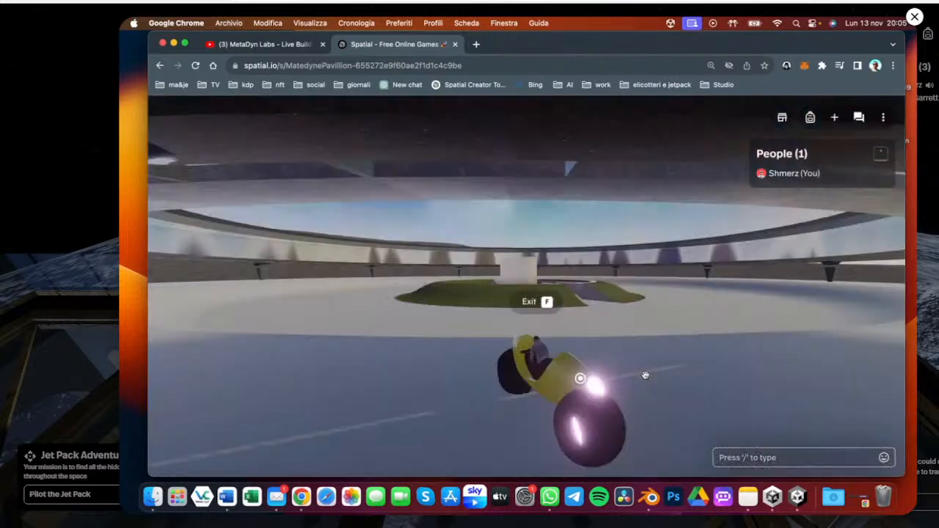
pyautogui.moveTo(646, 375); pyautogui.dragTo(454, 369)
pyautogui.press('a')
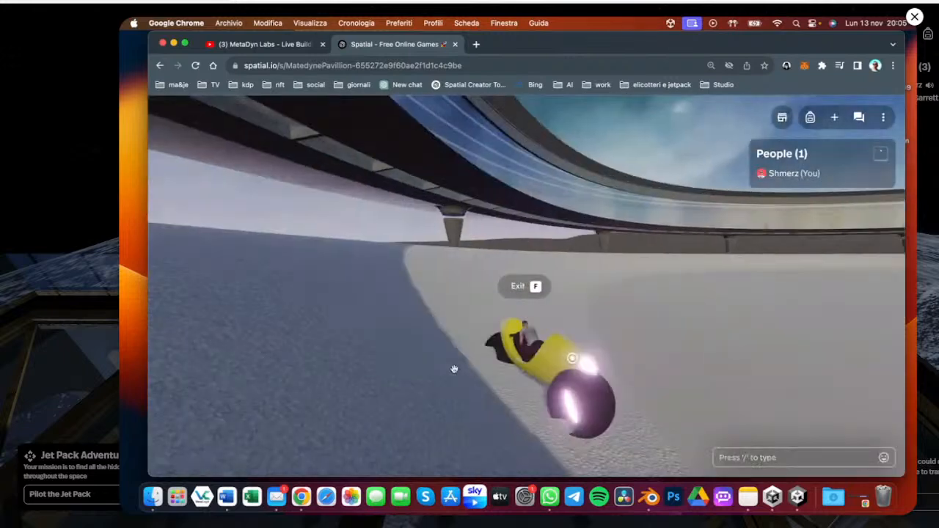
pyautogui.press('w')
pyautogui.press('w')
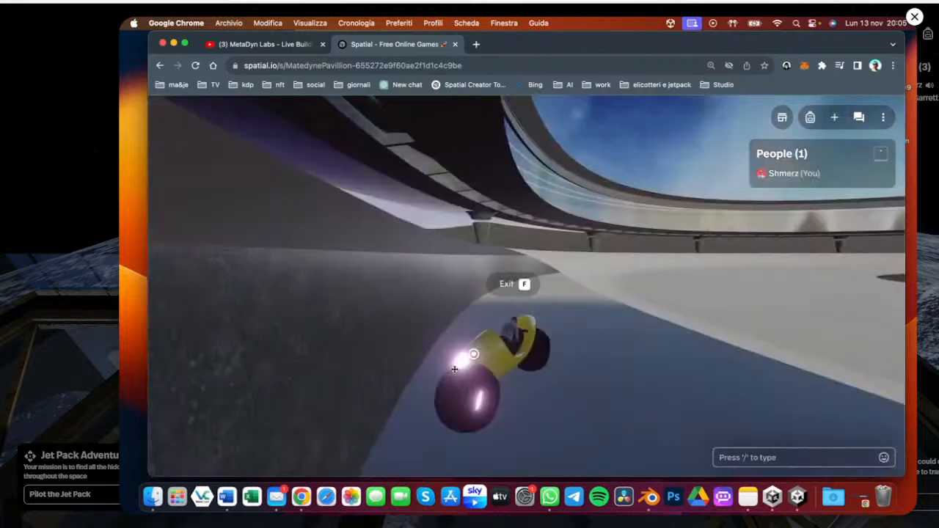
pyautogui.press('w')
pyautogui.moveTo(454, 369); pyautogui.dragTo(582, 368)
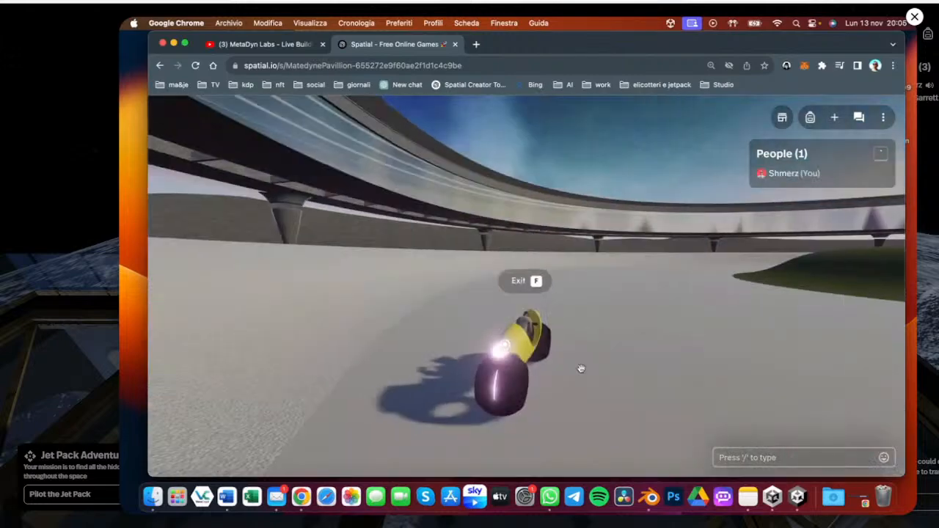
pyautogui.press('w')
pyautogui.press('w')
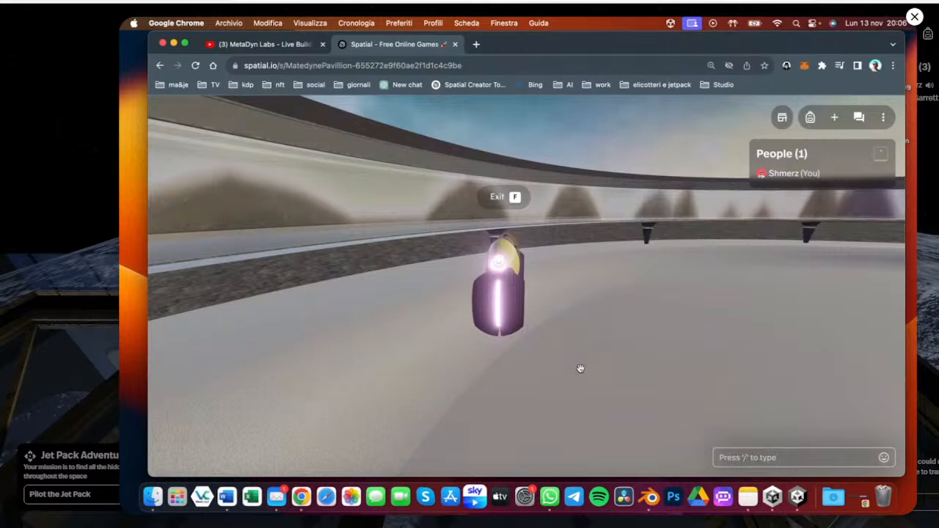
pyautogui.press('w')
pyautogui.press('w')
pyautogui.press('d')
pyautogui.press('w')
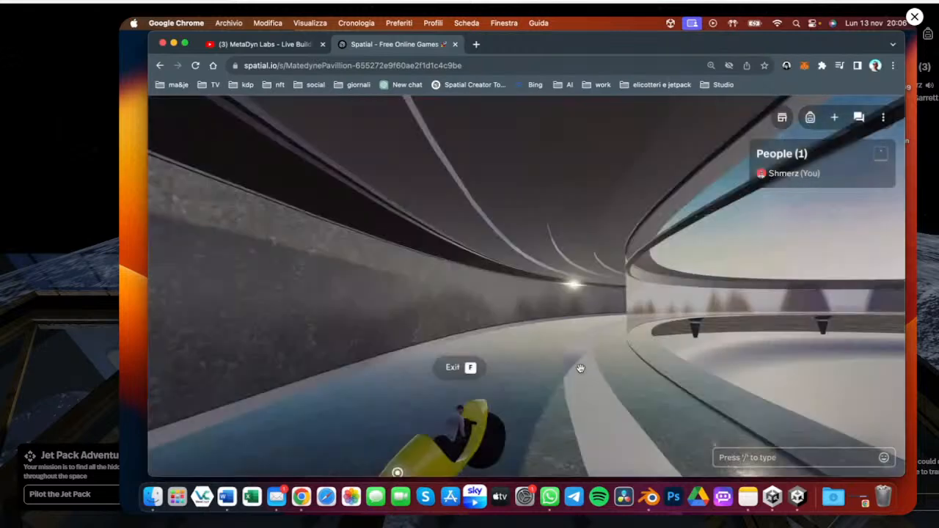
# Drive the vehicle across the pavilion floor around the lawn mound, then dismount from it
pyautogui.press('w')
pyautogui.press('a')
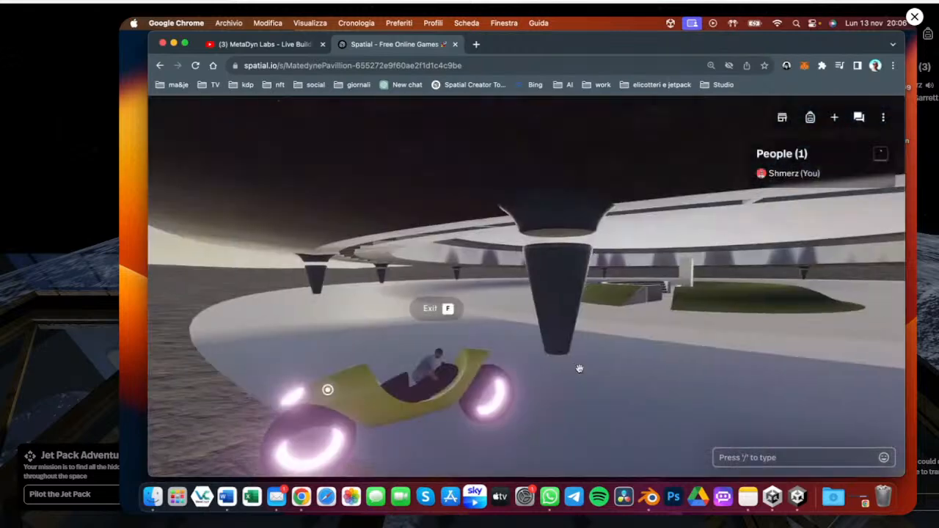
pyautogui.press('w')
pyautogui.press('d')
pyautogui.press('w')
pyautogui.press('a')
pyautogui.press('w')
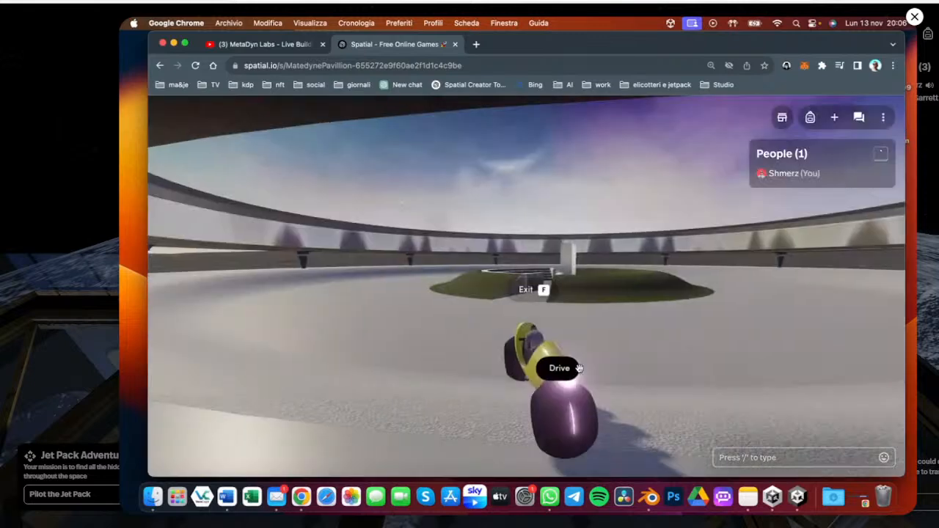
pyautogui.press('w')
pyautogui.press('a')
pyautogui.moveTo(579, 368); pyautogui.dragTo(467, 316)
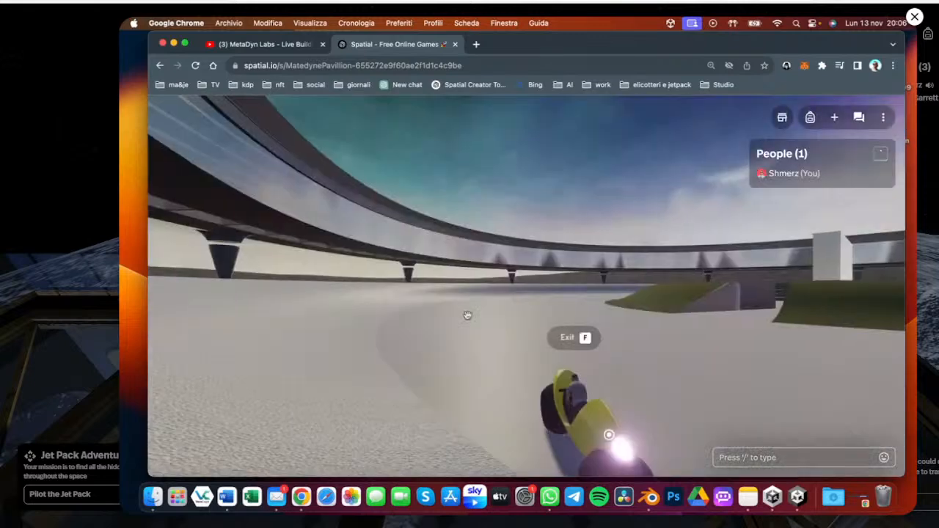
pyautogui.press('w')
pyautogui.press('a')
pyautogui.press('a')
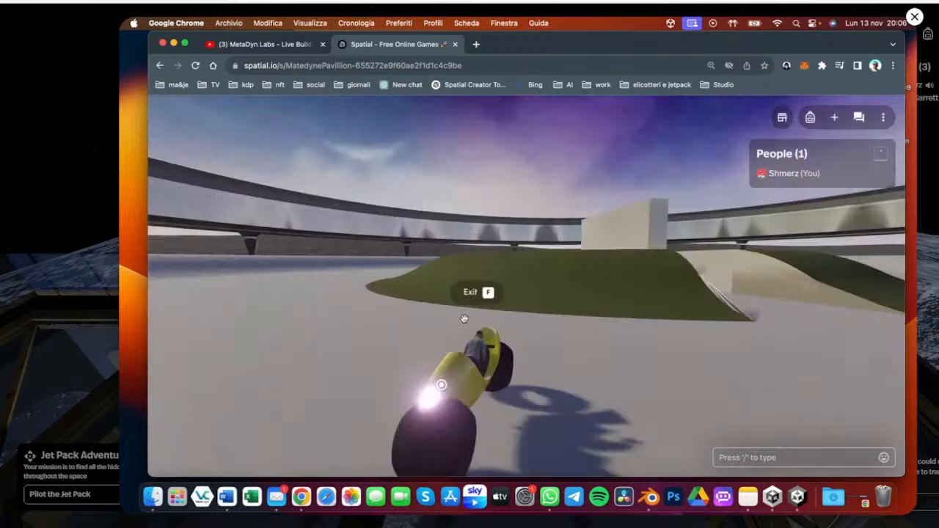
pyautogui.moveTo(463, 318); pyautogui.dragTo(506, 325)
pyautogui.press('f')
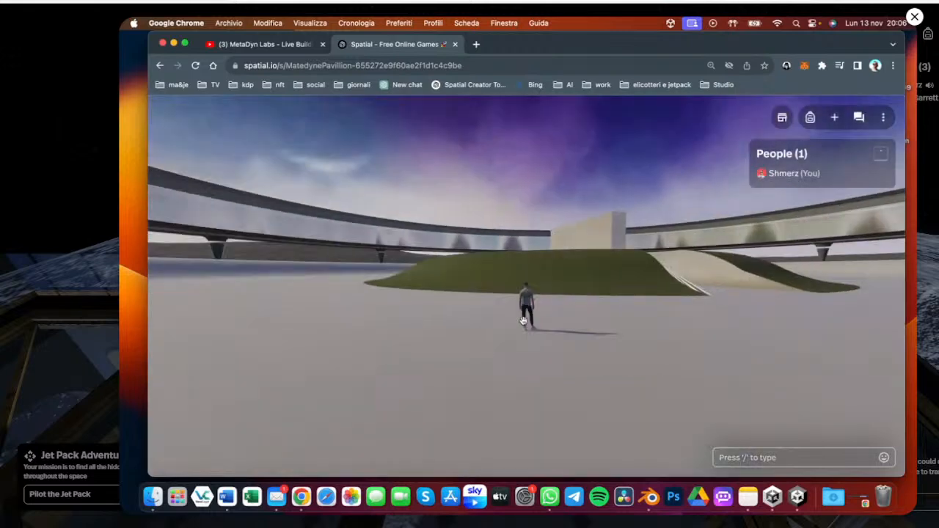
# Clear the space's content through the Environment Settings and confirm the clearing
pyautogui.click(884, 119)
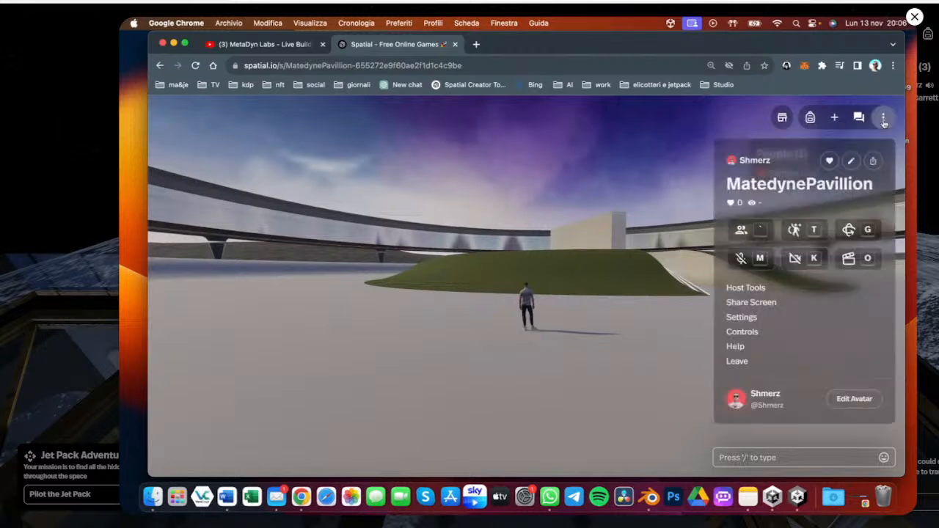
pyautogui.click(741, 319)
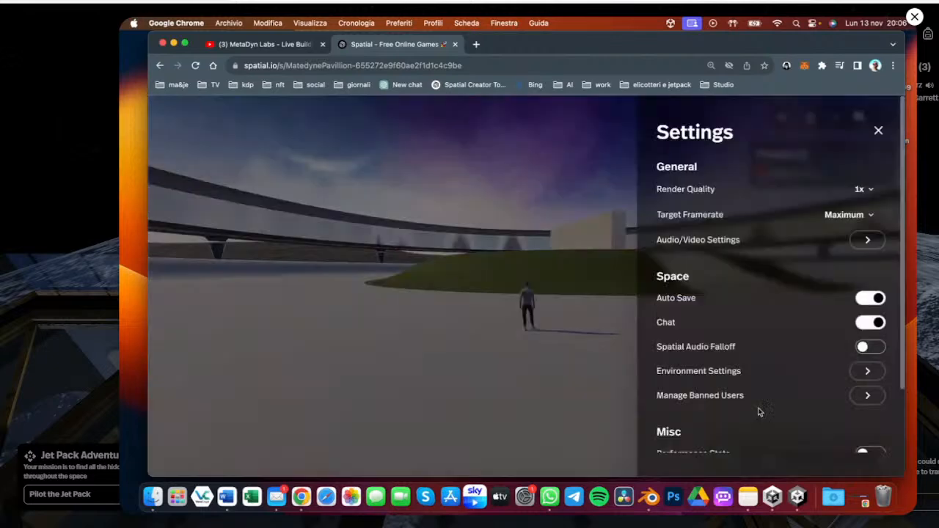
pyautogui.click(866, 372)
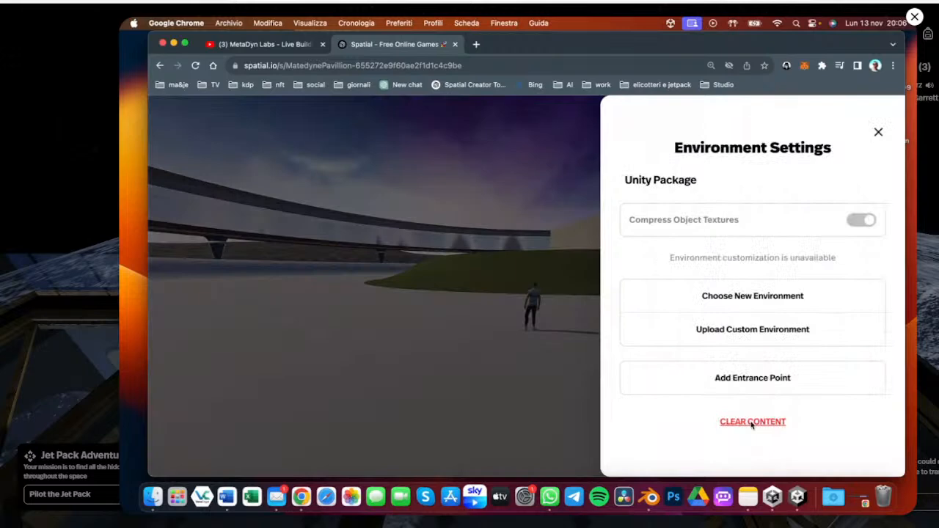
pyautogui.click(752, 422)
pyautogui.click(813, 327)
# Walk the avatar back, orbit the camera toward it in front of the pavilion, and play the wave emote
pyautogui.click(428, 310)
pyautogui.moveTo(428, 311); pyautogui.dragTo(541, 358)
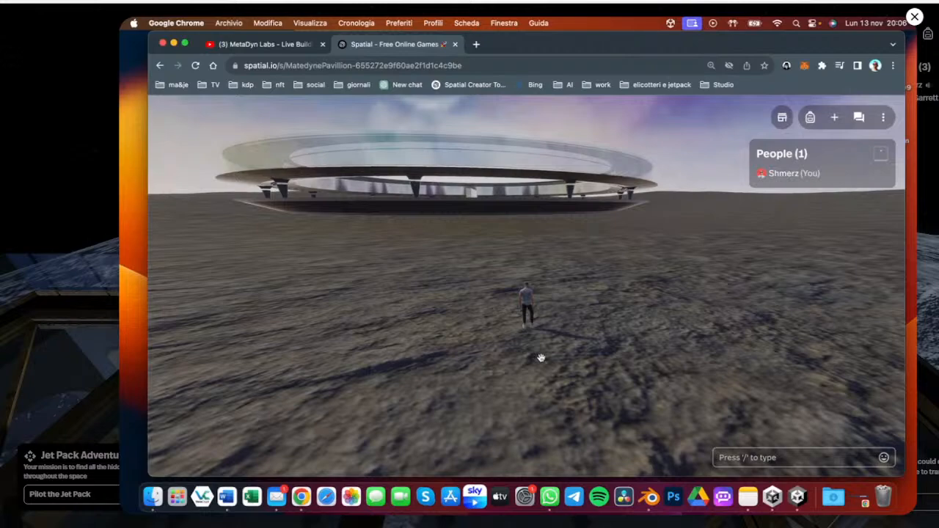
pyautogui.press('s')
pyautogui.scroll(5, 573, 363)
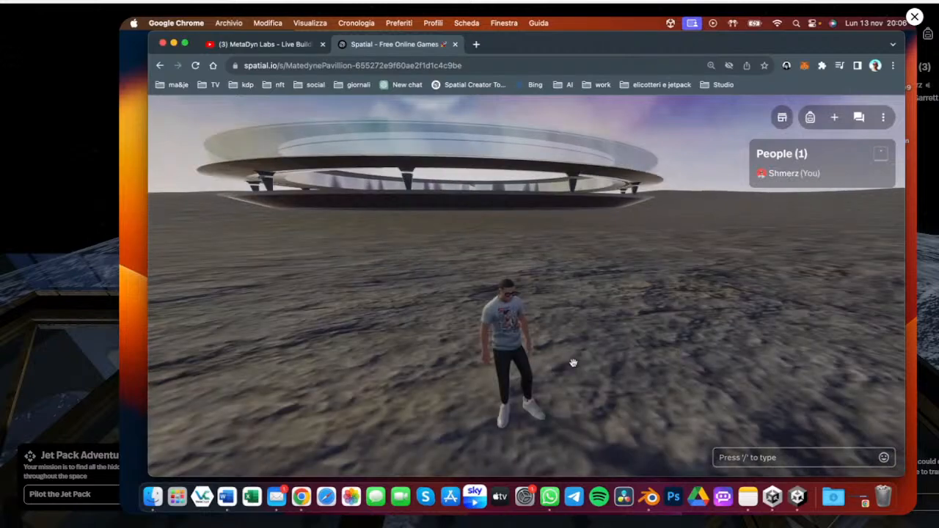
pyautogui.moveTo(573, 363); pyautogui.dragTo(519, 260)
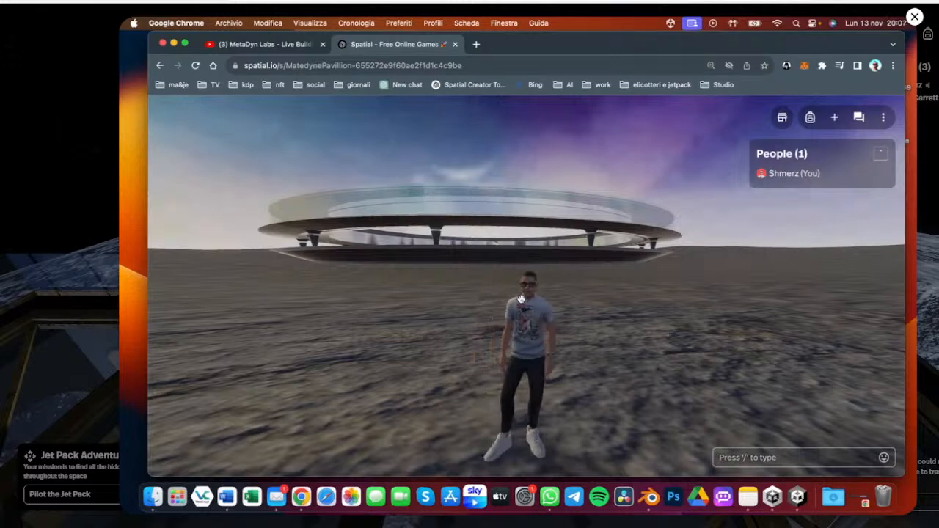
pyautogui.press('1')
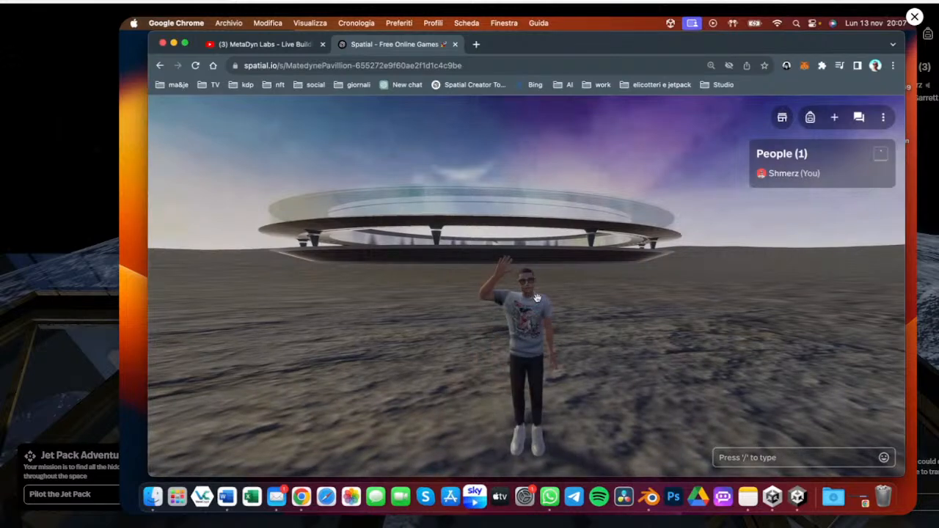